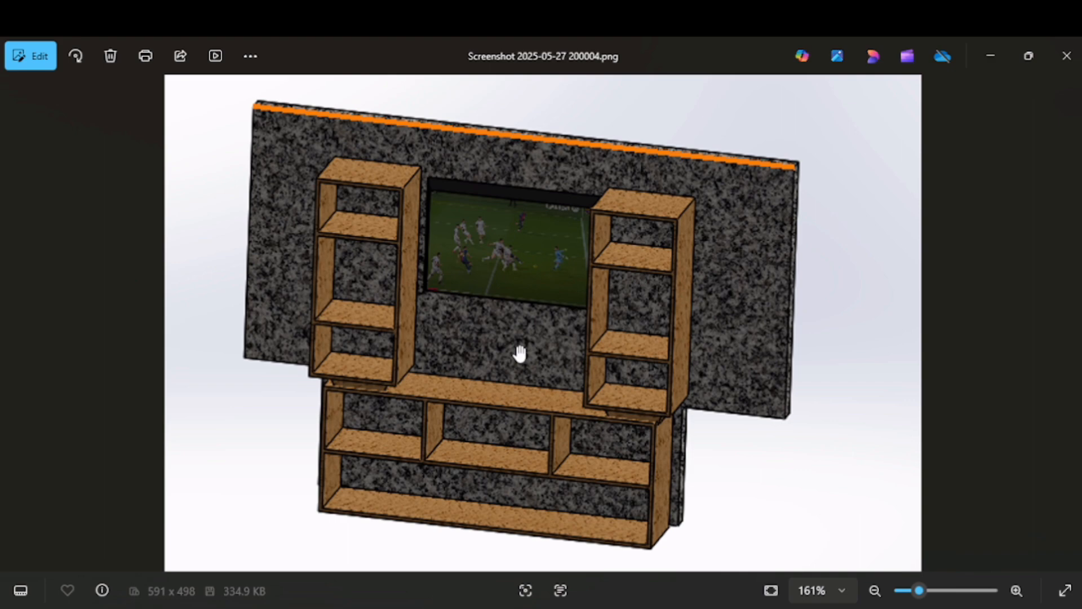
scroll(490, 320, "up", 3)
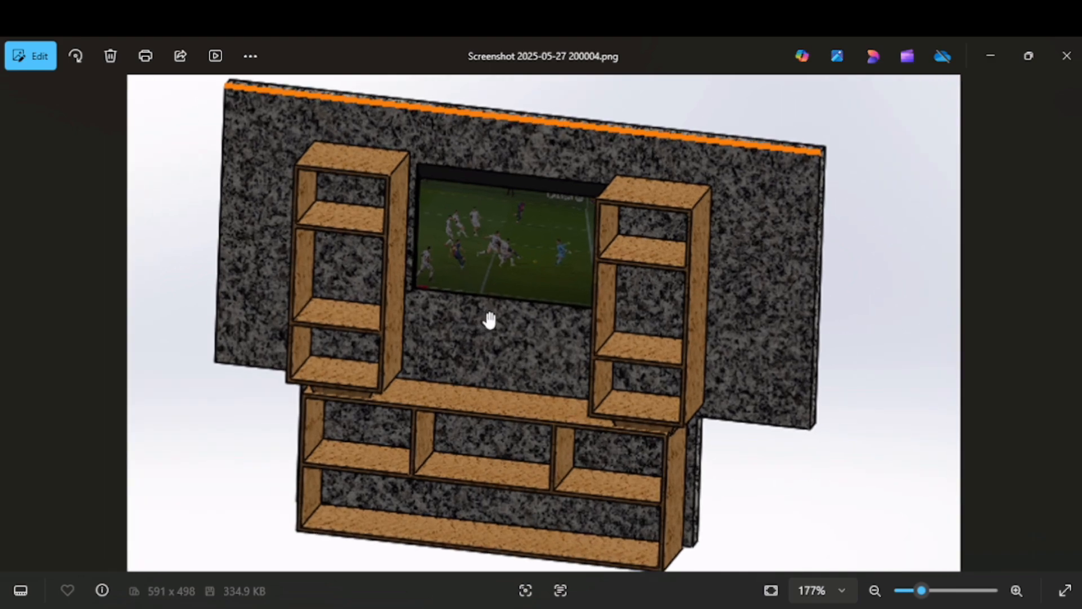
scroll(490, 320, "down", 1)
scroll(490, 320, "down", 2)
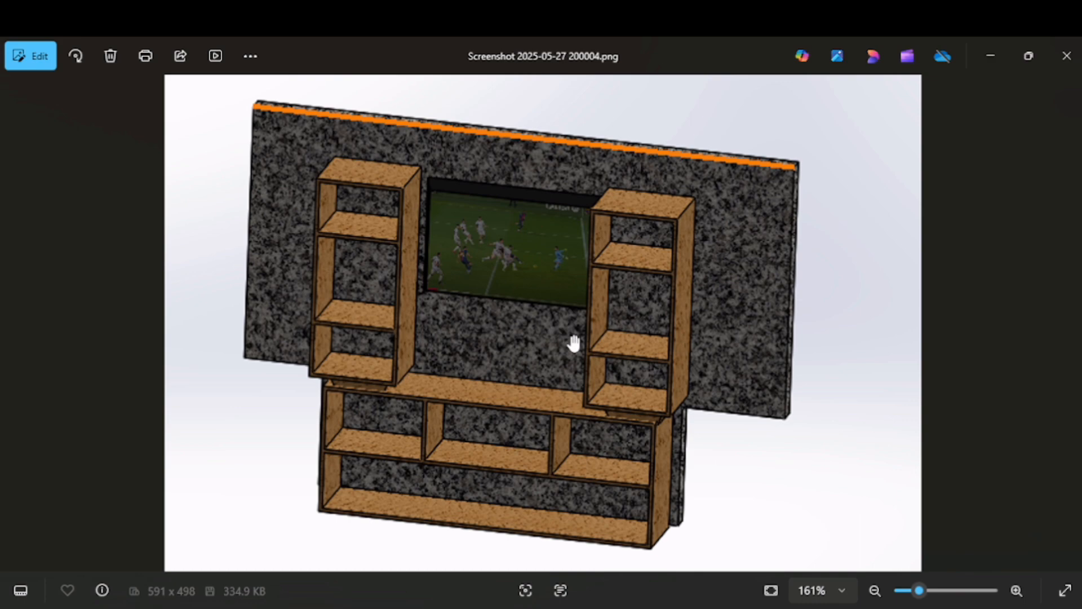
- Switch to SOLIDWORKS and create a new part document
mouse_move(652, 606)
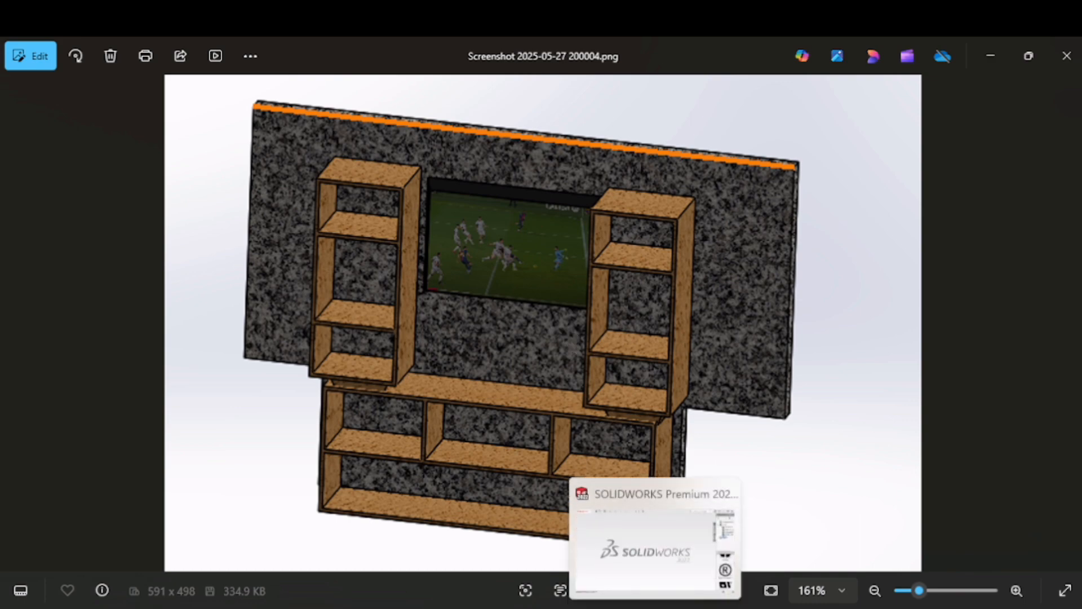
left_click(652, 546)
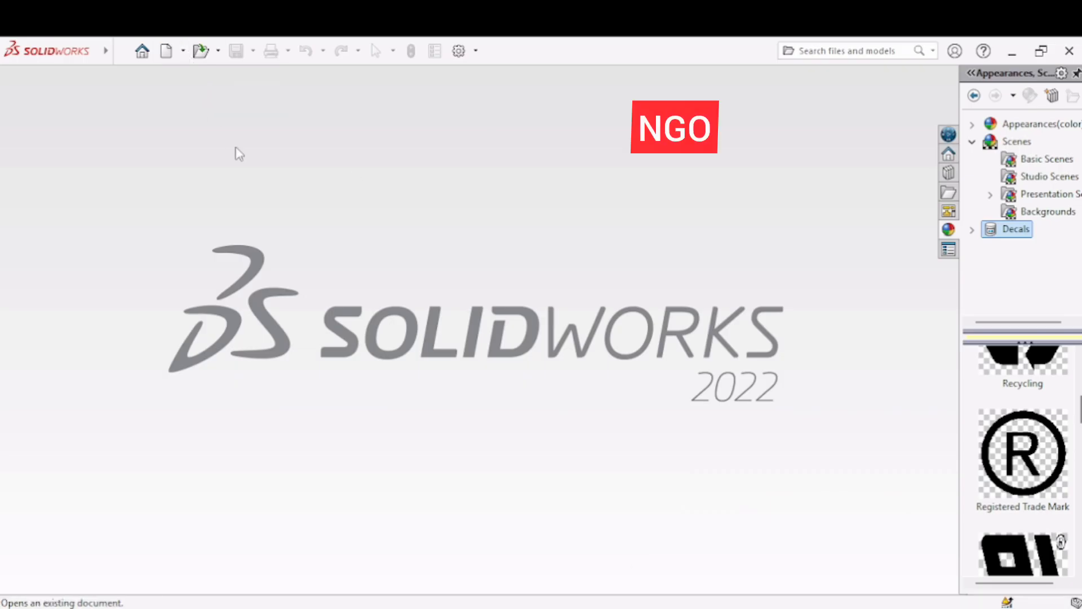
left_click(184, 50)
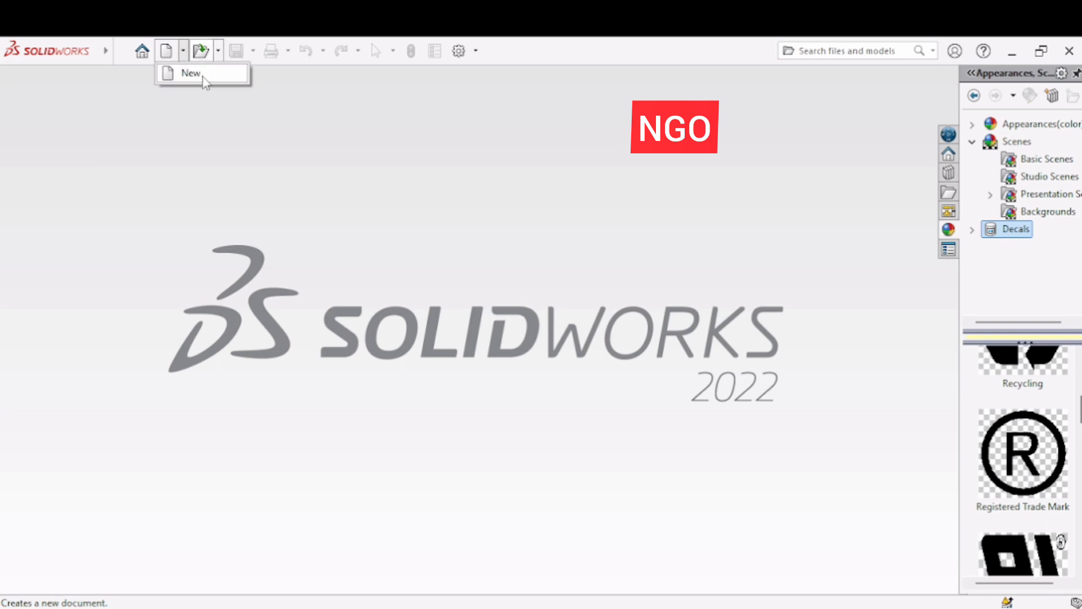
left_click(195, 72)
double_click(407, 314)
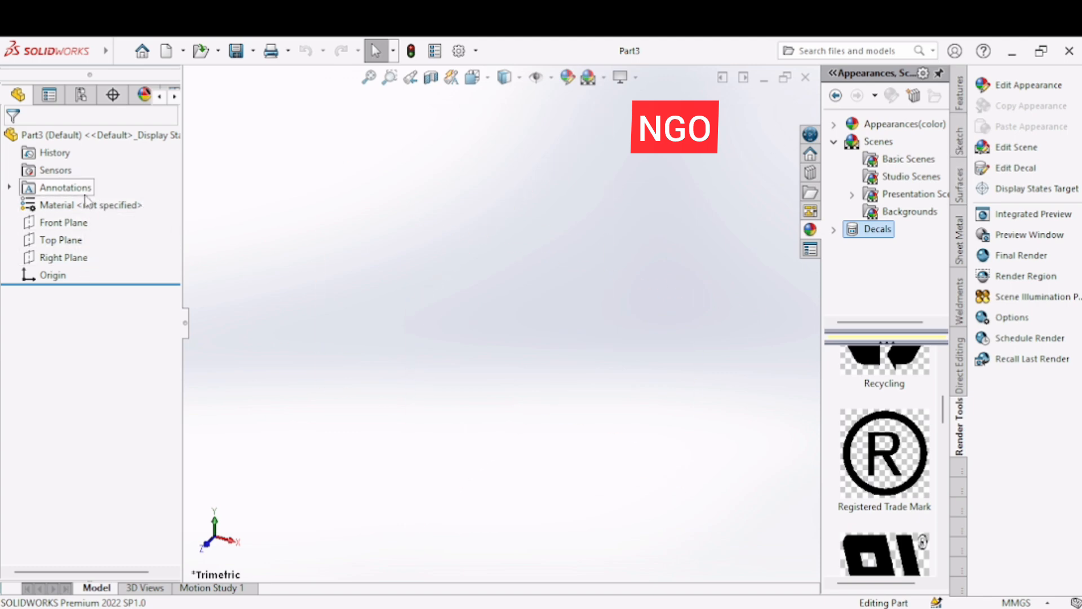
- Start a sketch on the Front Plane and draw a corner rectangle about 48 mm wide and 67 mm high to the left of the origin
left_click(76, 229)
left_click(87, 202)
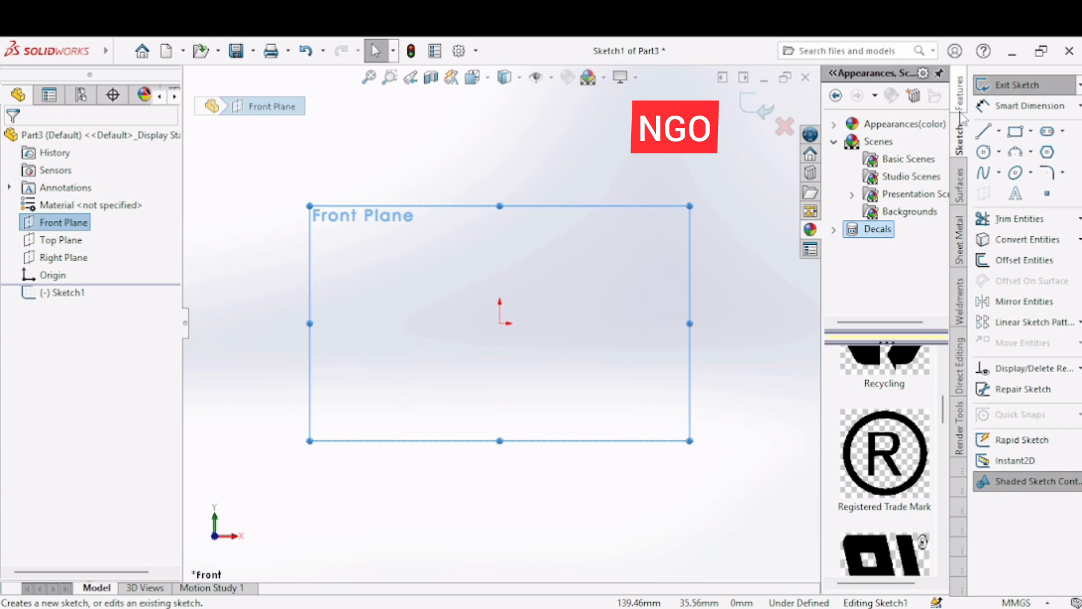
left_click(1031, 133)
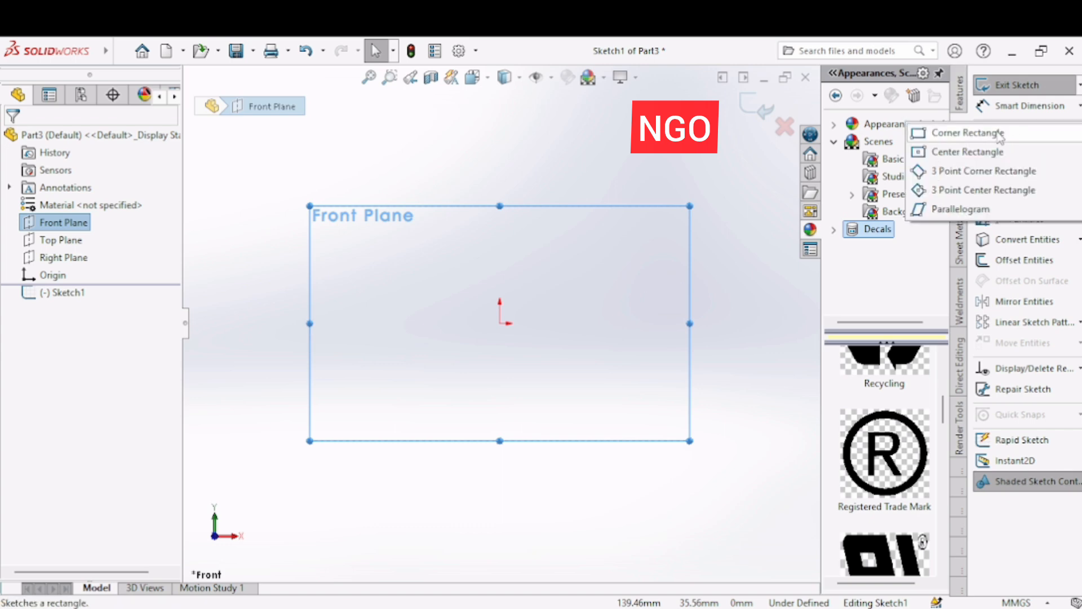
left_click(967, 131)
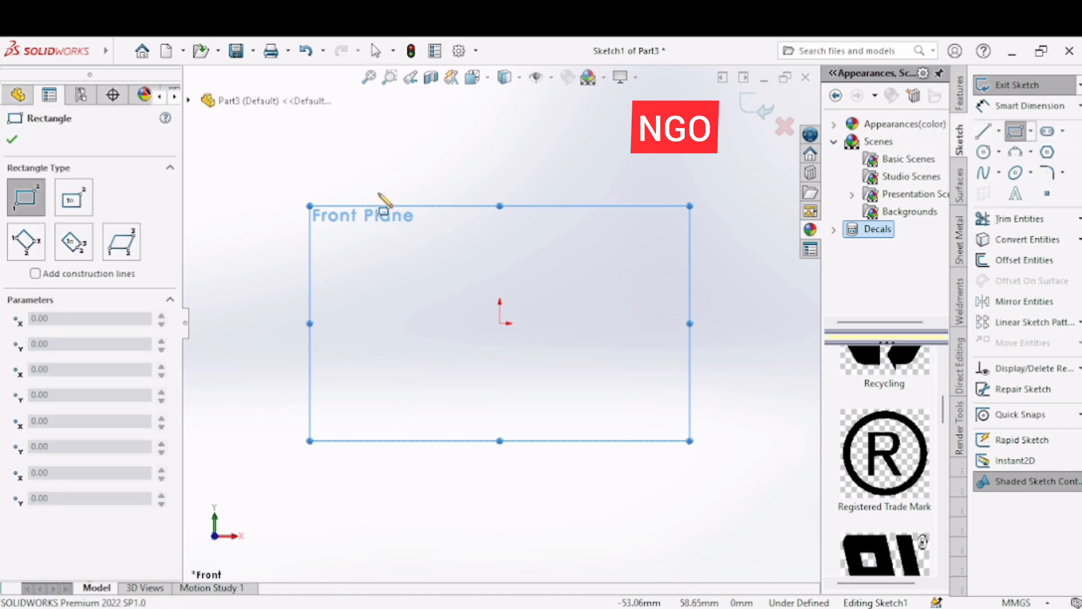
left_click(321, 180)
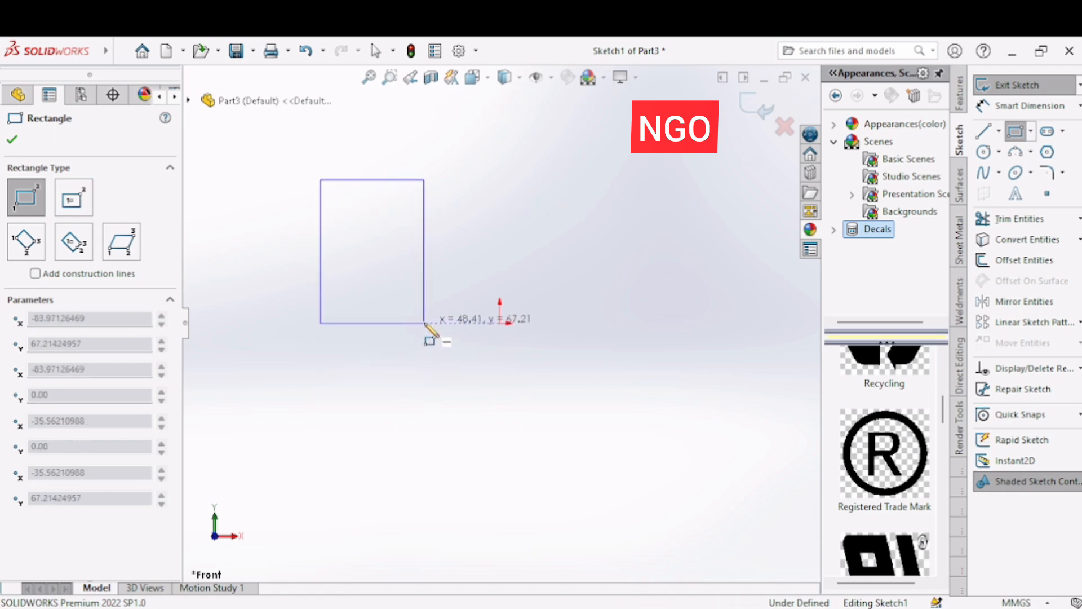
left_click(424, 323)
right_click(430, 336)
left_click(467, 339)
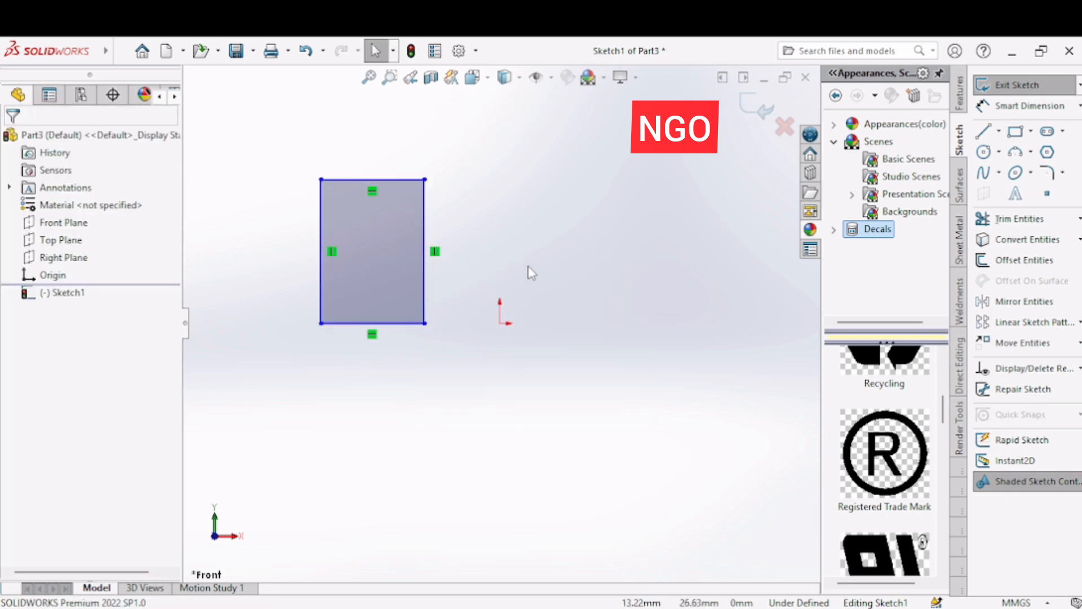
- Dimension the rectangle's left edge with a height of 300 mm
right_click_drag(671, 304, 683, 224)
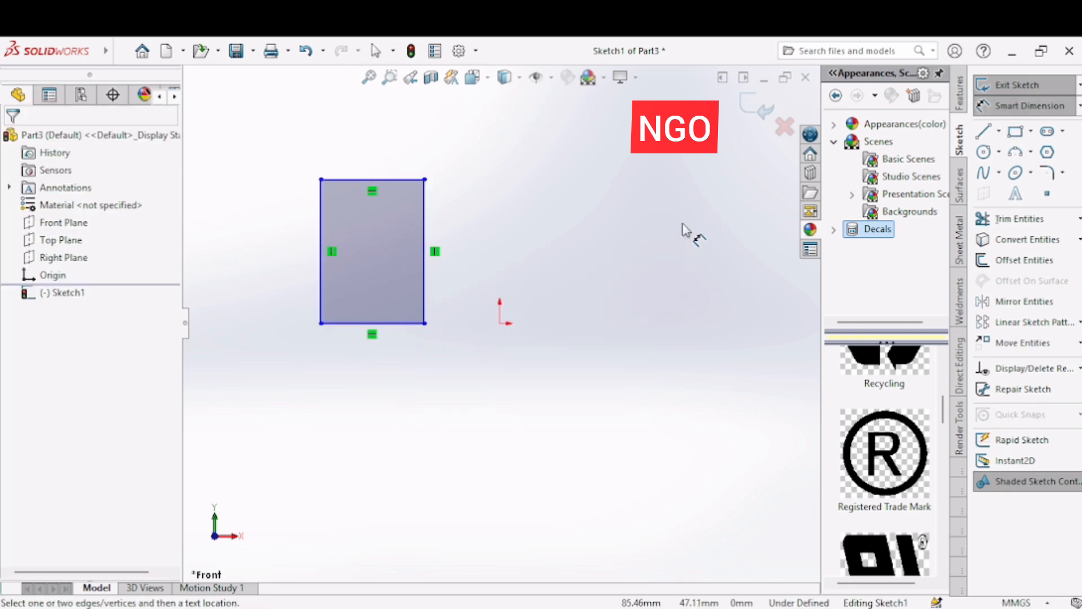
left_click(324, 250)
left_click(293, 234)
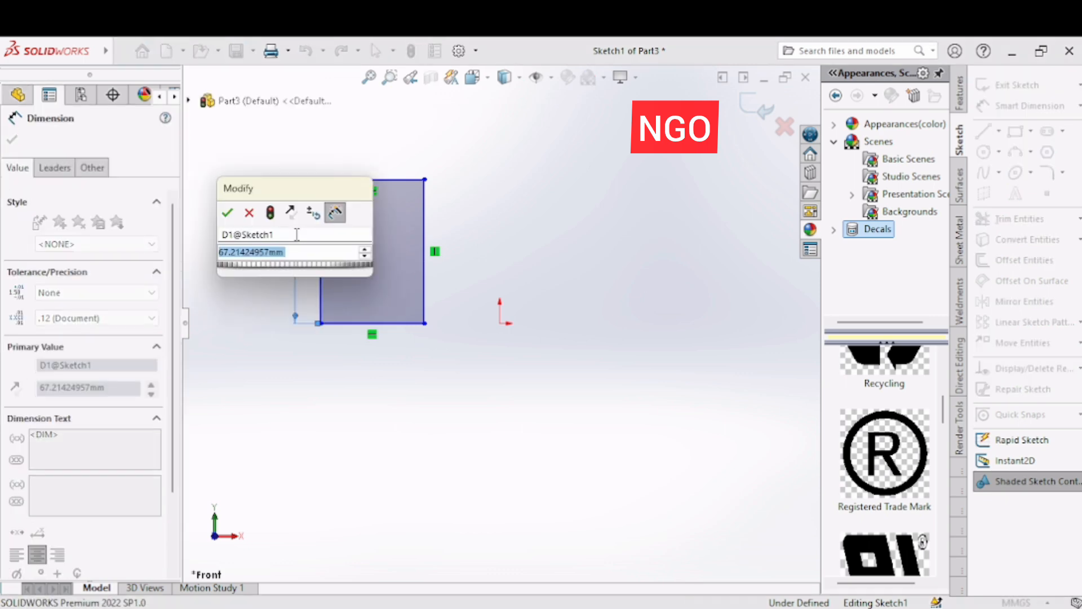
type("3")
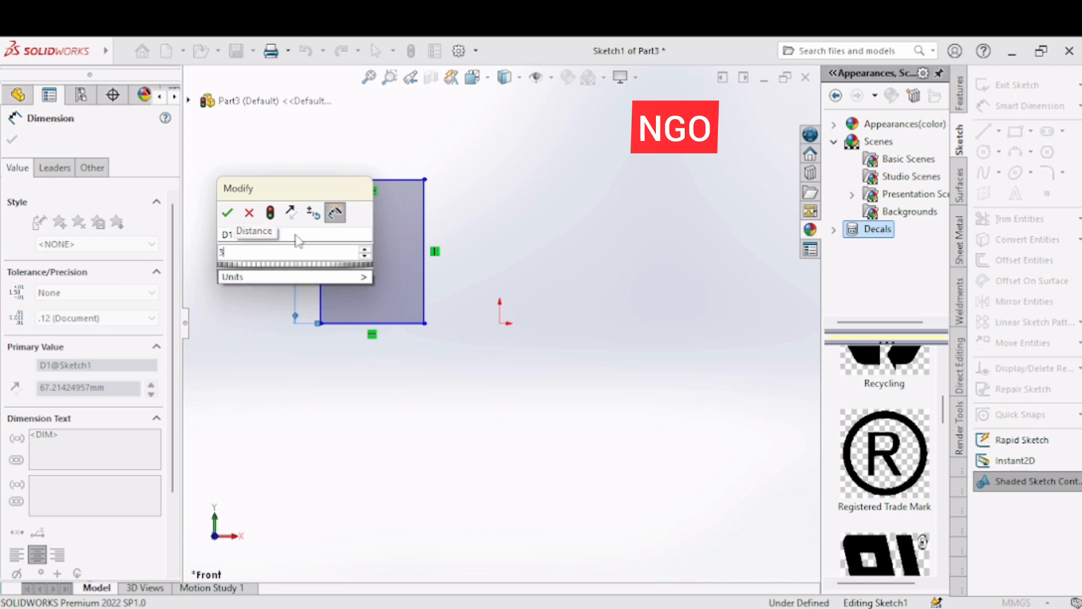
type("00")
key("Return")
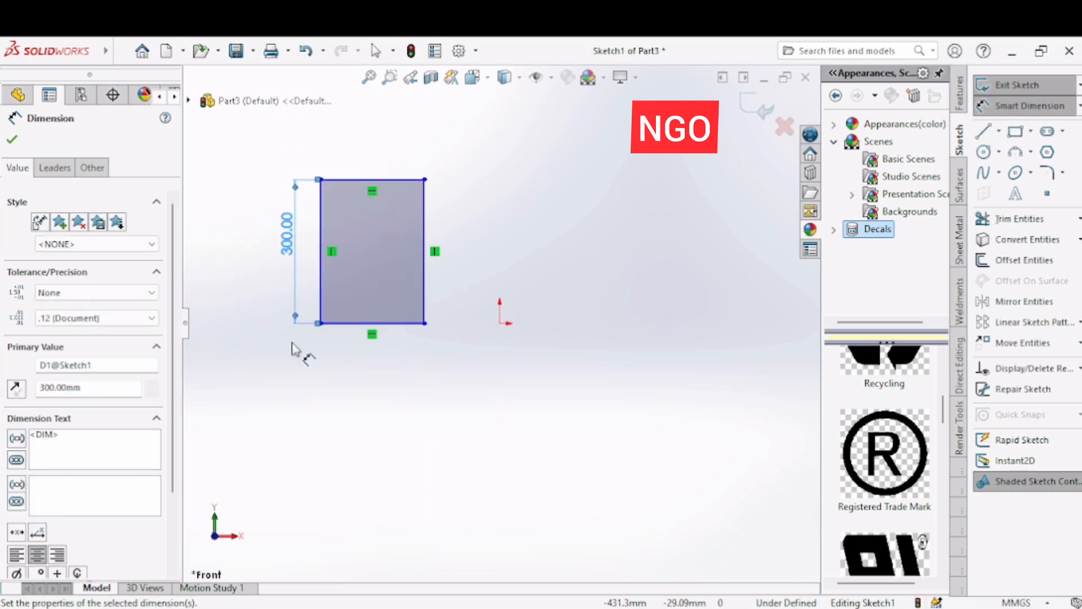
left_click(288, 358)
right_click(288, 357)
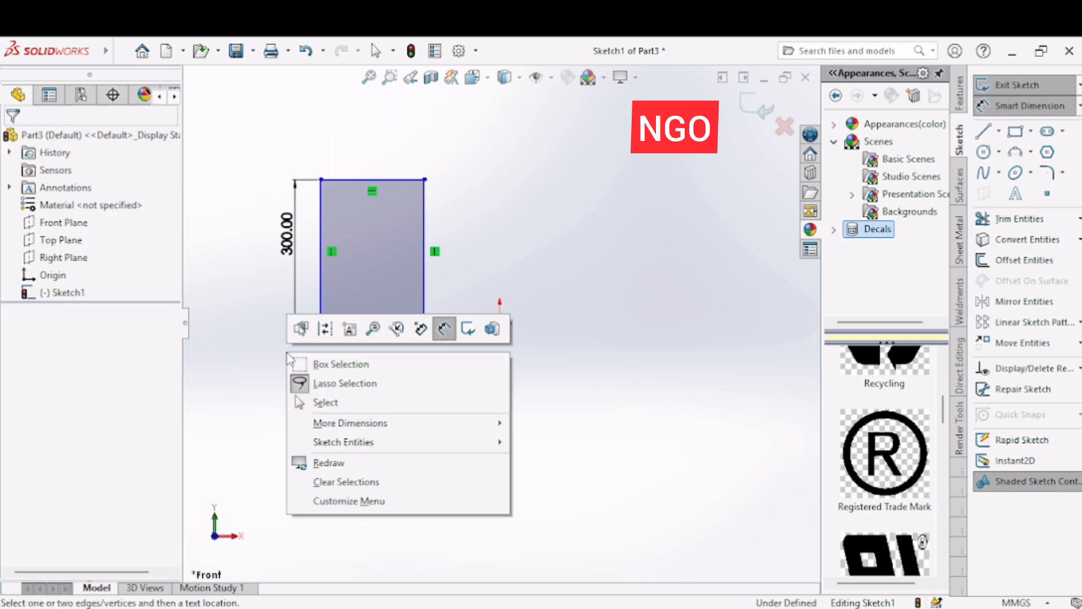
left_click(330, 403)
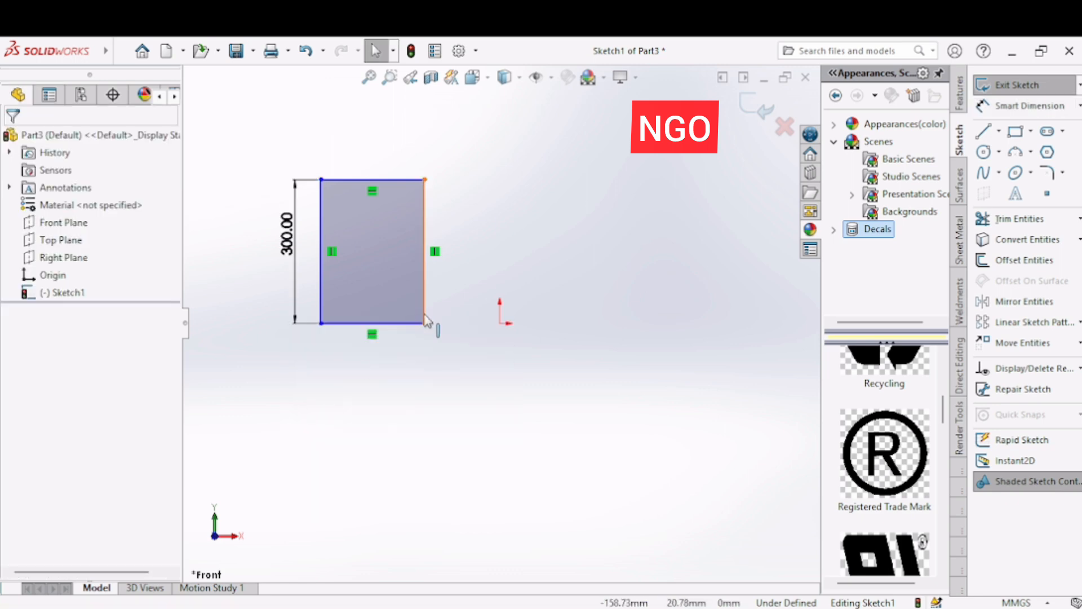
- Change the rectangle's height dimension to 450 mm
double_click(286, 235)
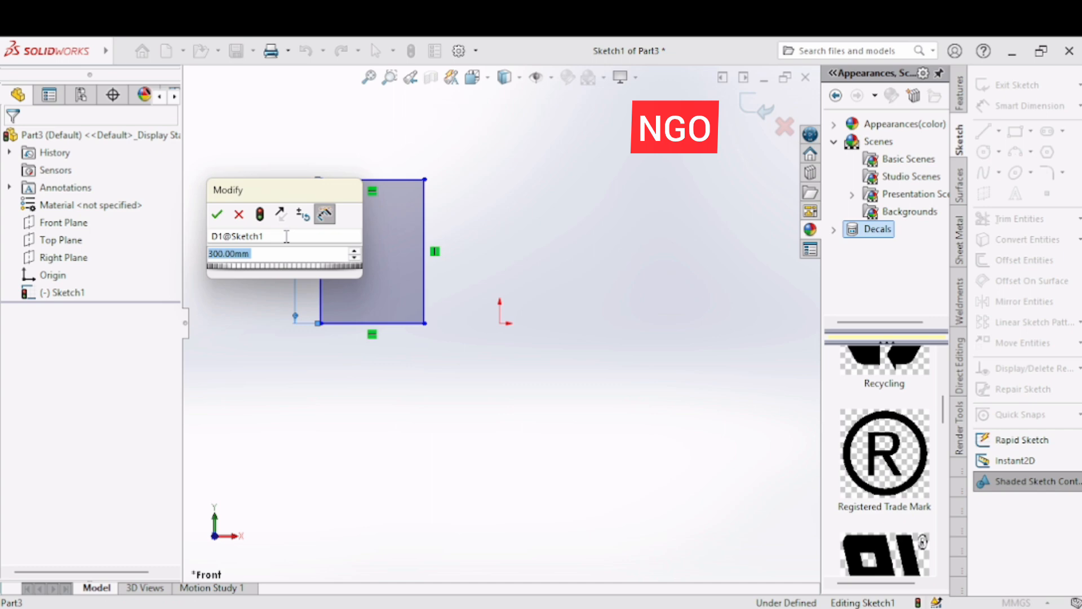
type("450")
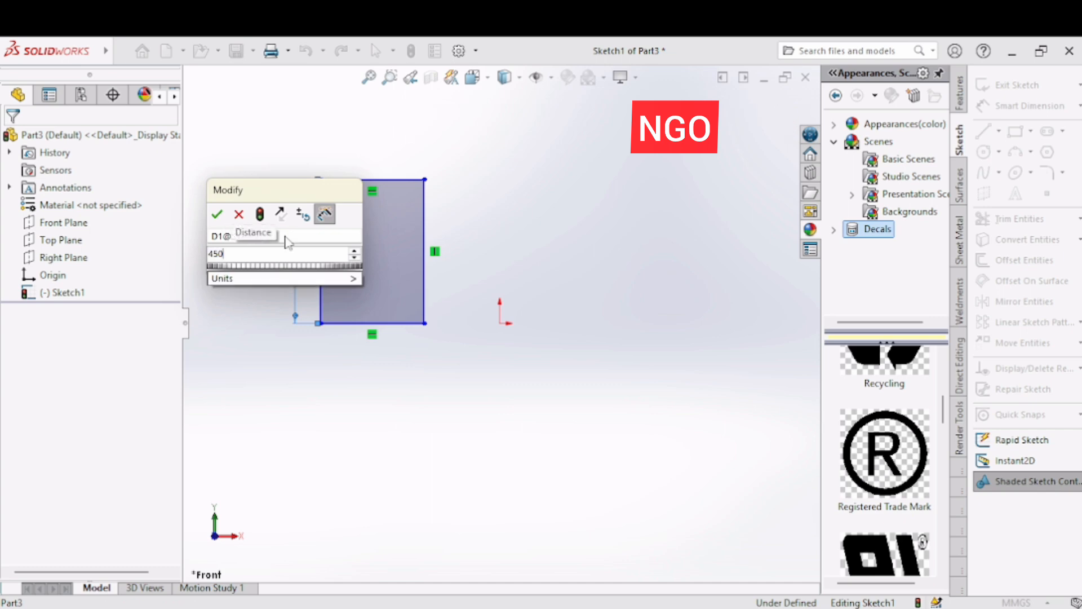
key("Return")
left_click(322, 400)
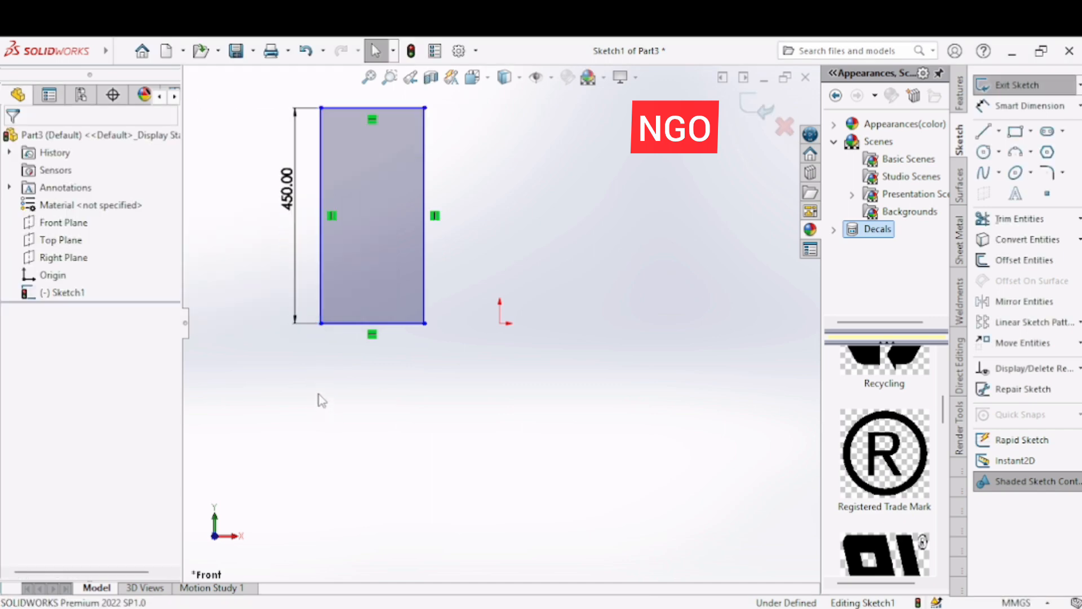
right_click(322, 400)
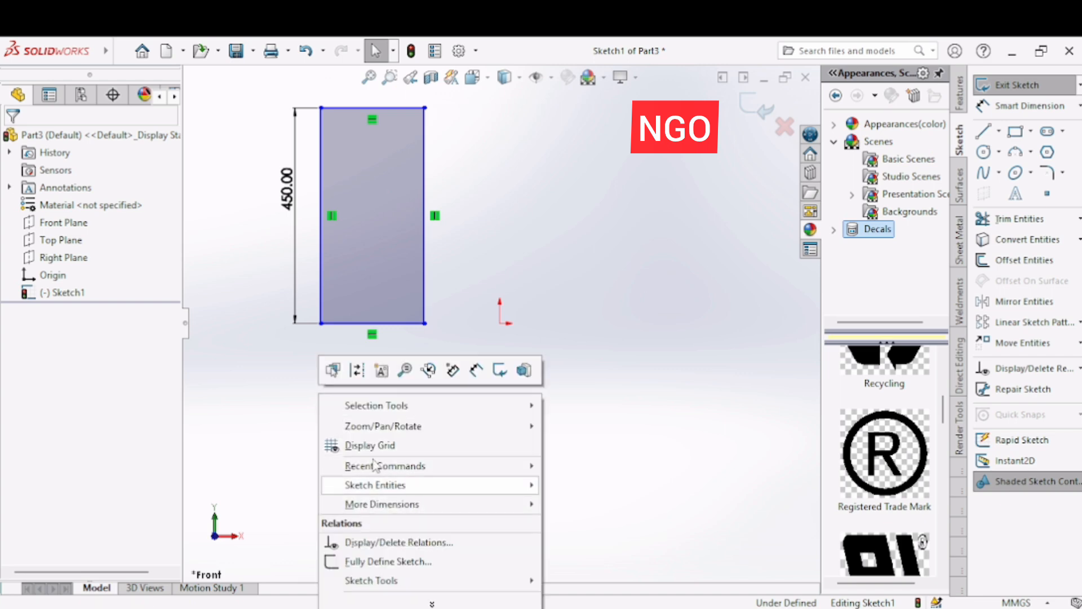
left_click(688, 322)
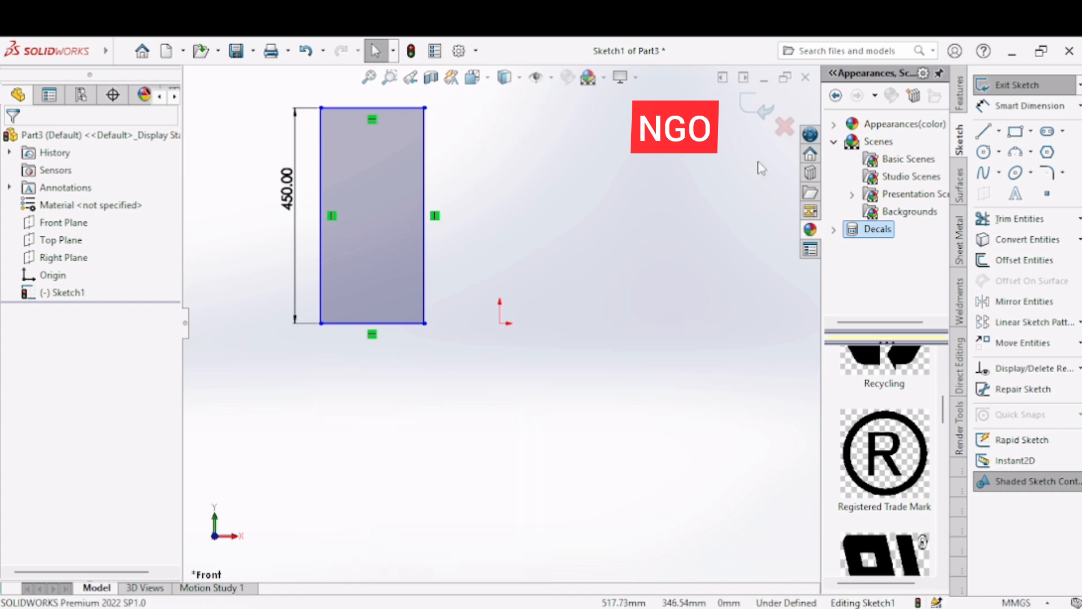
- Offset the complete rectangle outline outward by 4 mm
left_click(1018, 260)
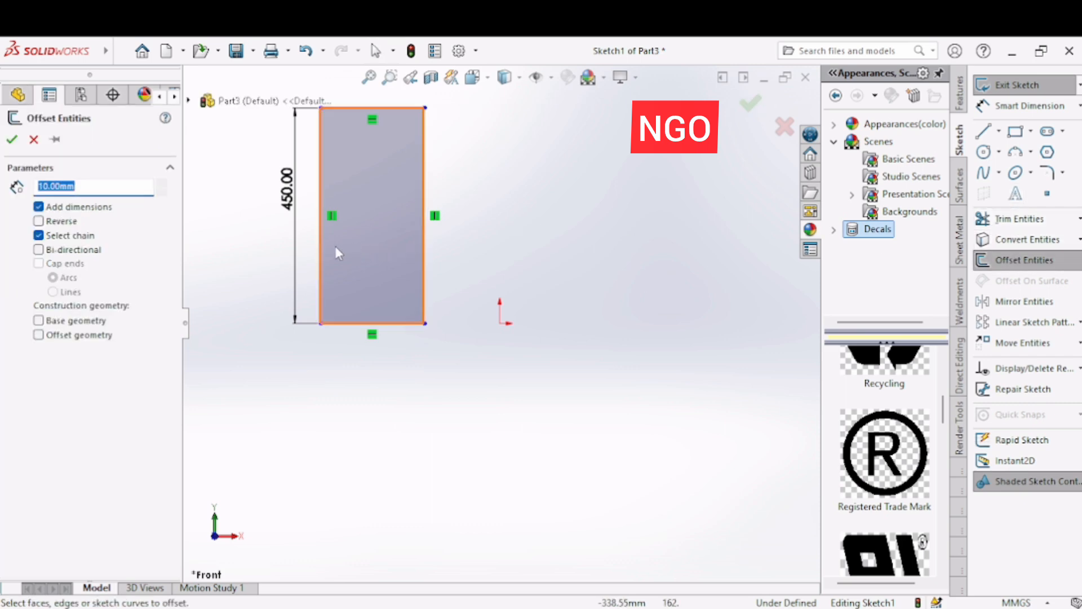
left_click(322, 255)
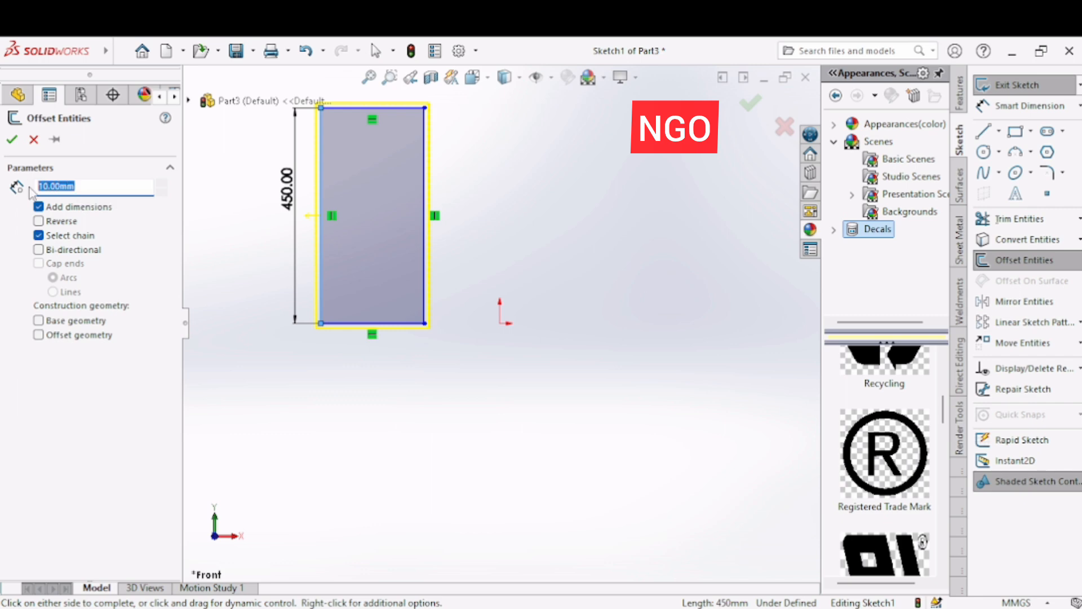
type("4")
key("Return")
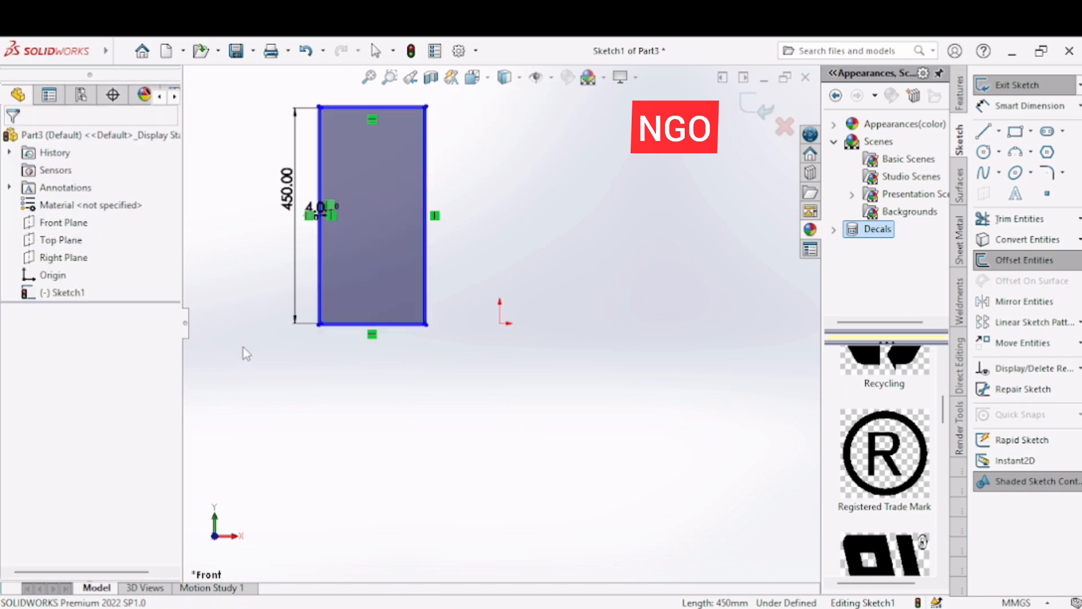
- Sketch a horizontal divider line across the rectangle, about 158 mm below the outer outline's upper edge
left_click(369, 77)
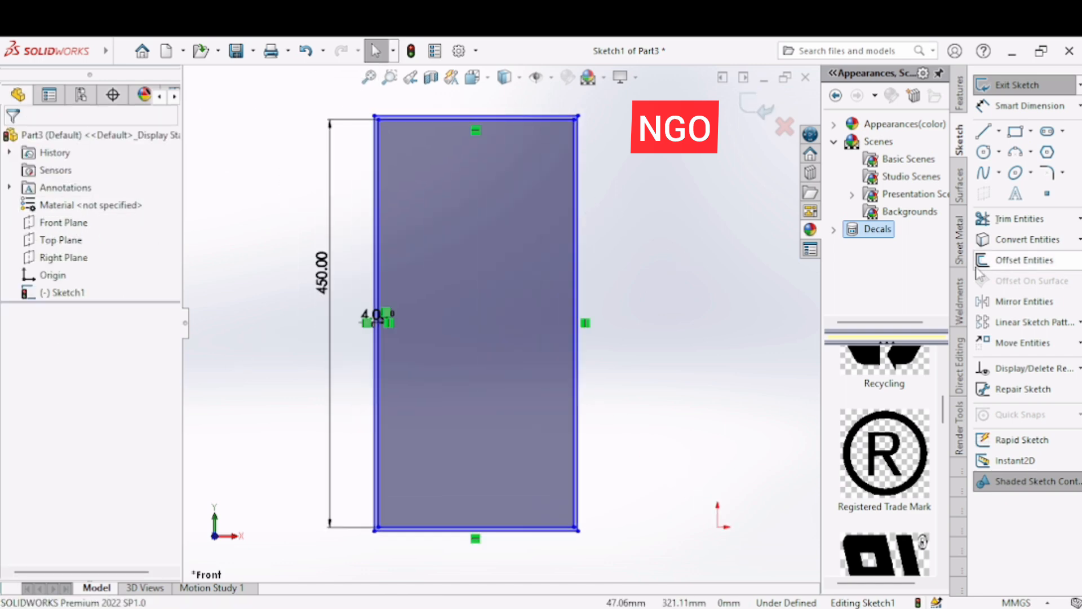
left_click(984, 135)
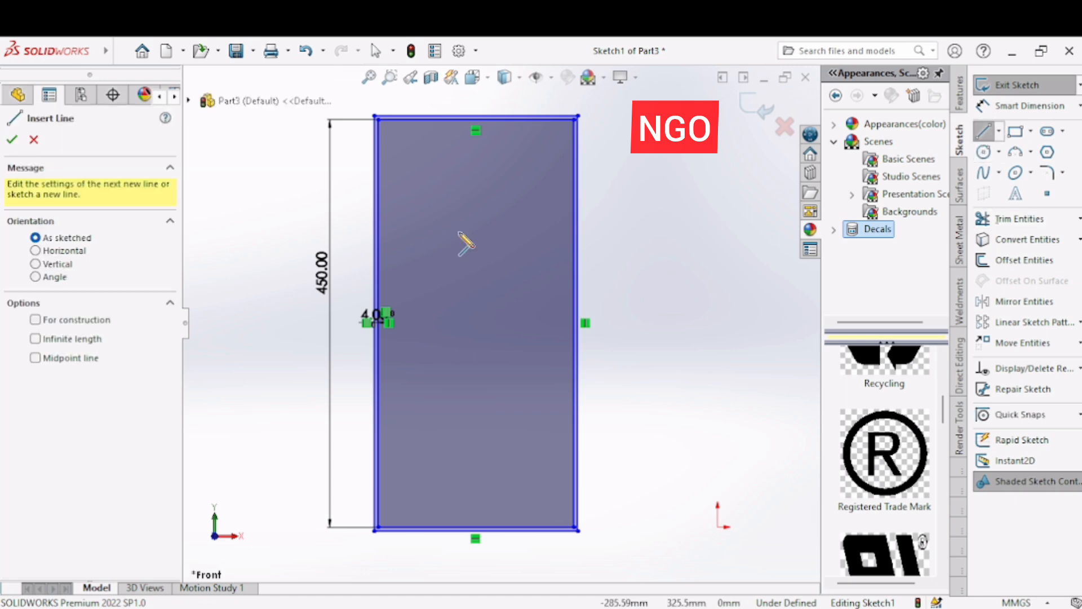
left_click(377, 261)
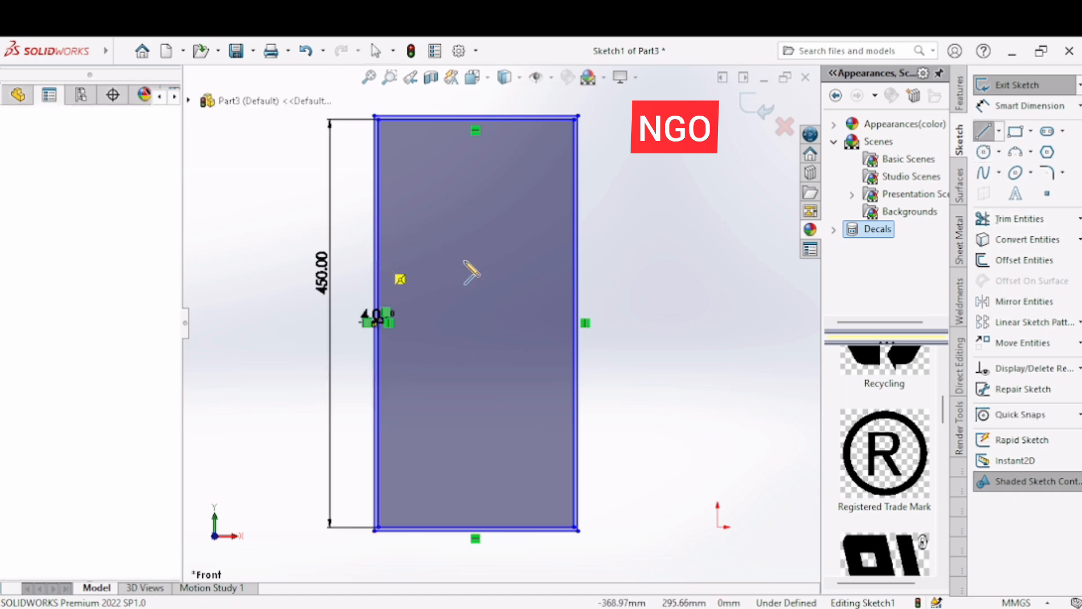
left_click(575, 260)
right_click(580, 259)
left_click(612, 271)
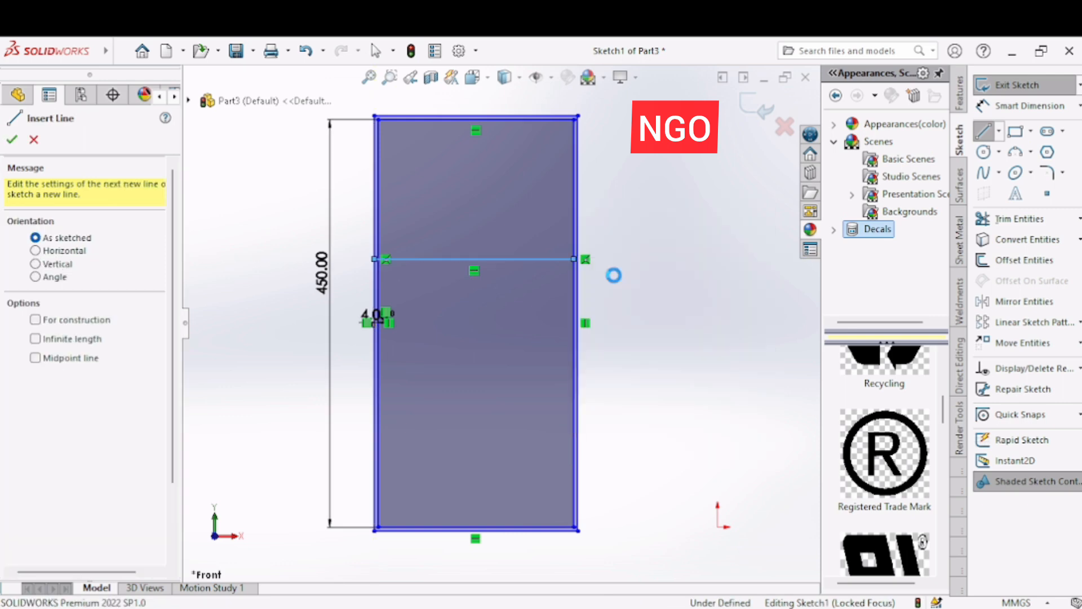
- Sketch a second horizontal divider line across the lower part of the rectangle
left_click(984, 133)
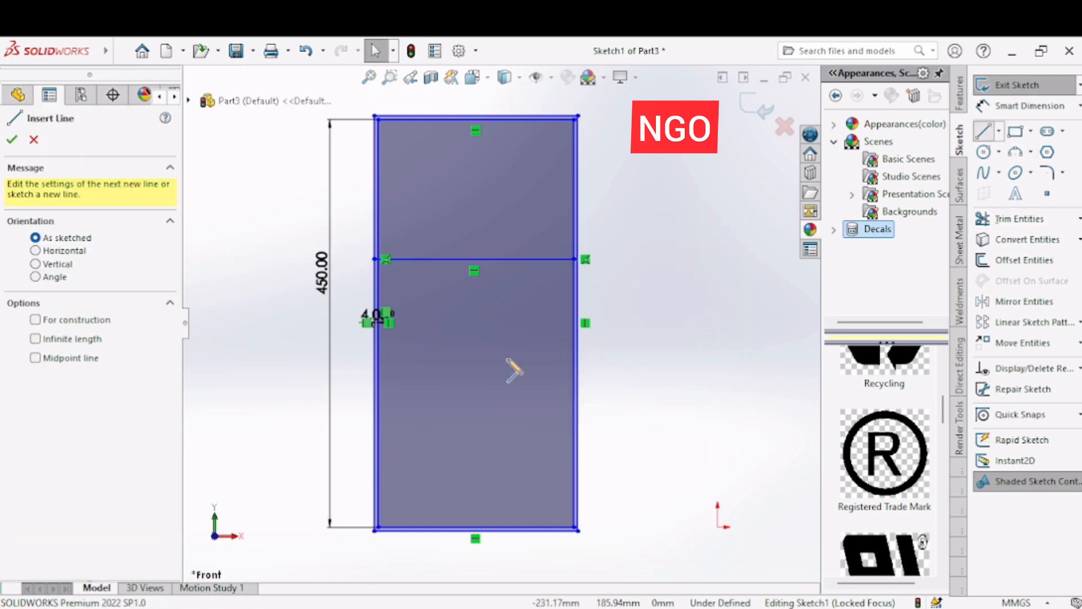
left_click(376, 407)
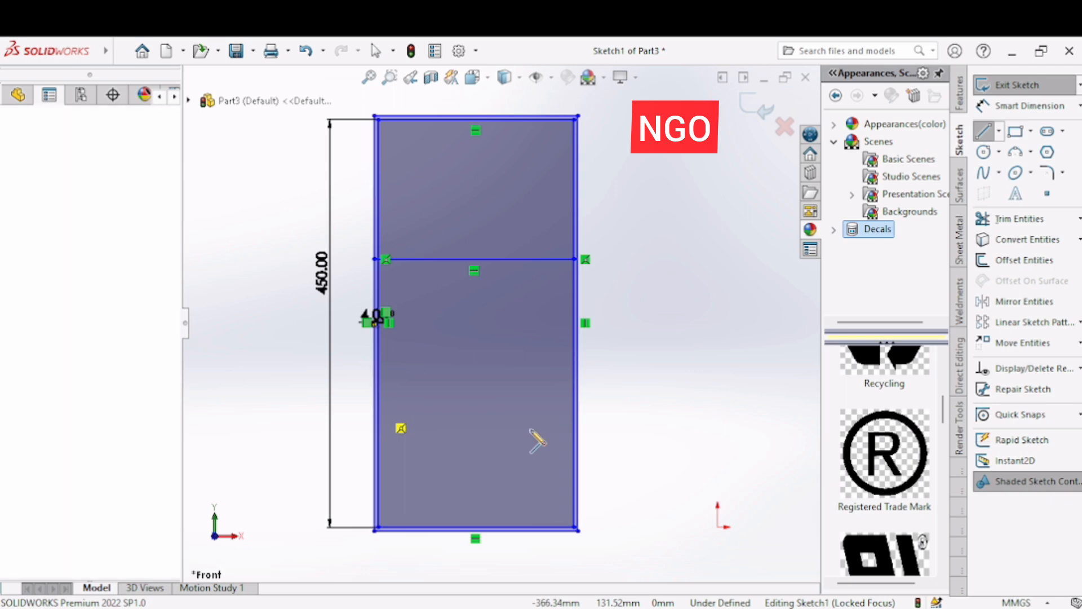
left_click(576, 410)
right_click(581, 411)
left_click(617, 420)
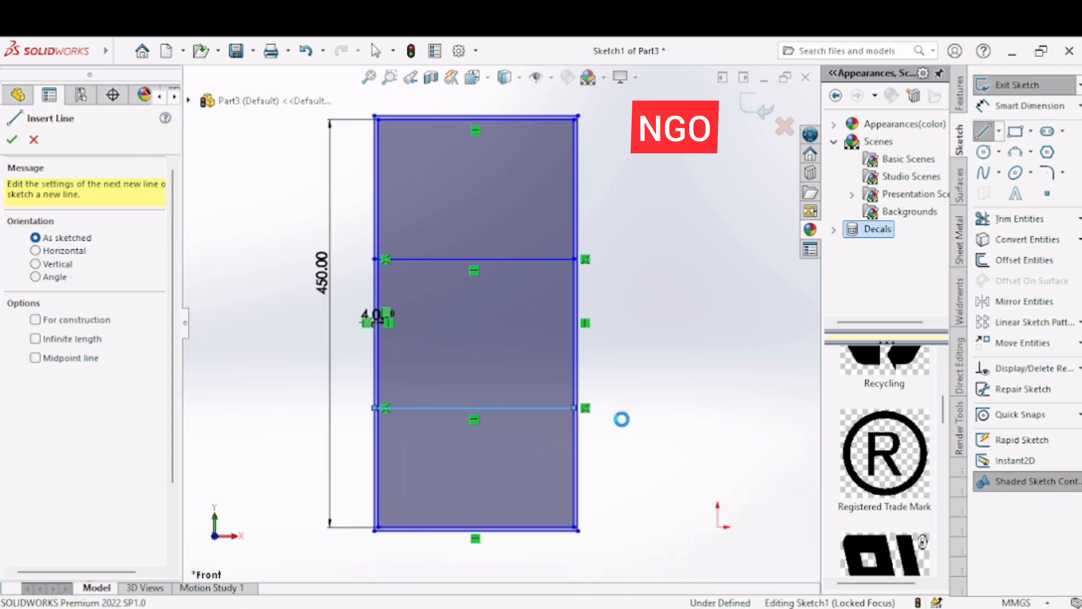
- Dimension the upper divider line 150 mm below the outer frame's upper corner
left_click(1041, 106)
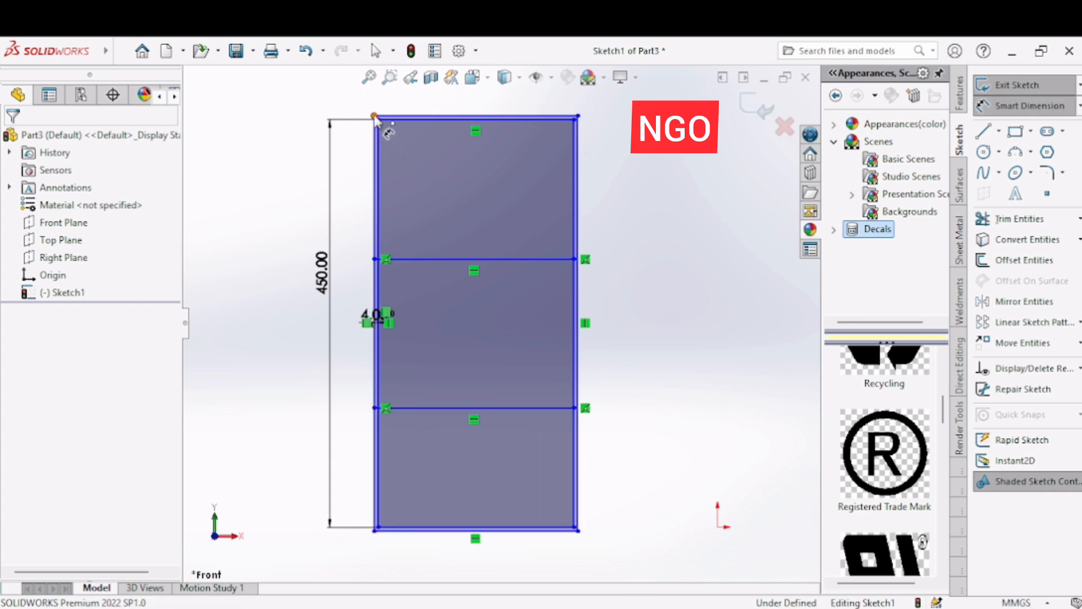
left_click(375, 116)
left_click(374, 260)
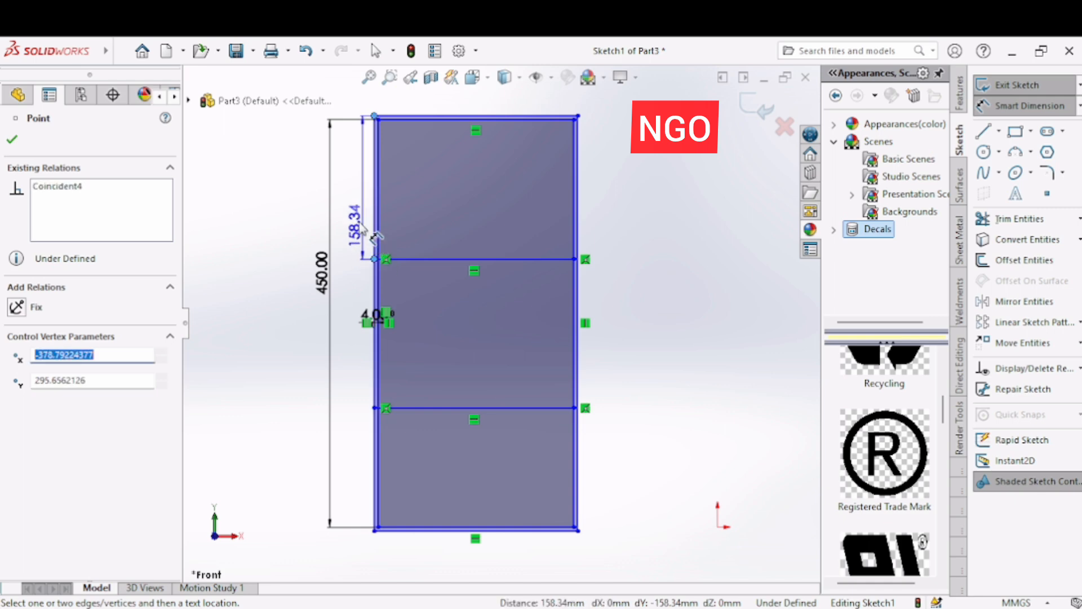
left_click(355, 220)
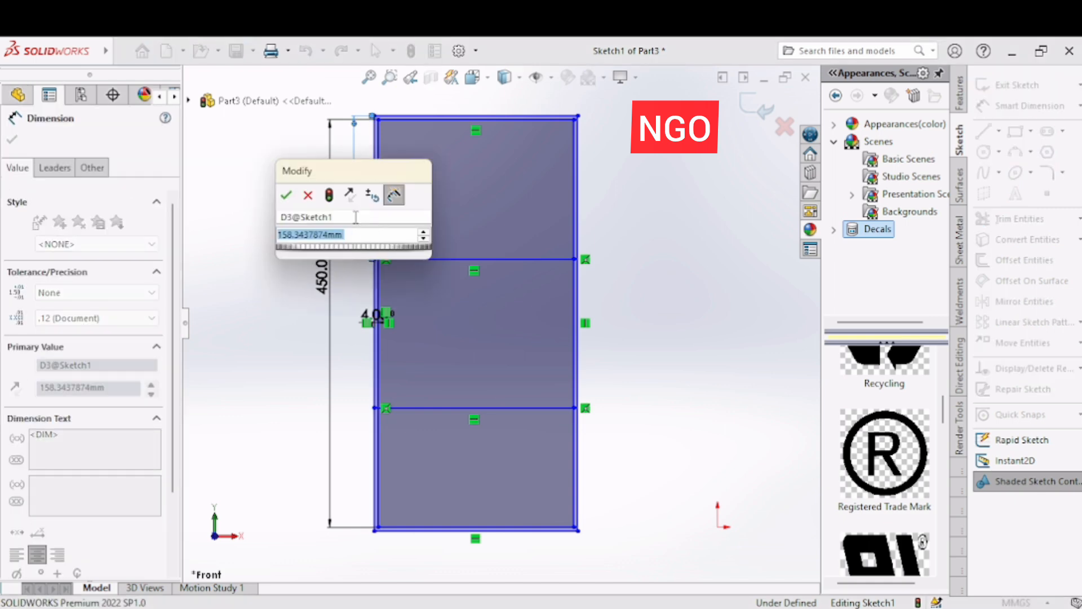
type("1")
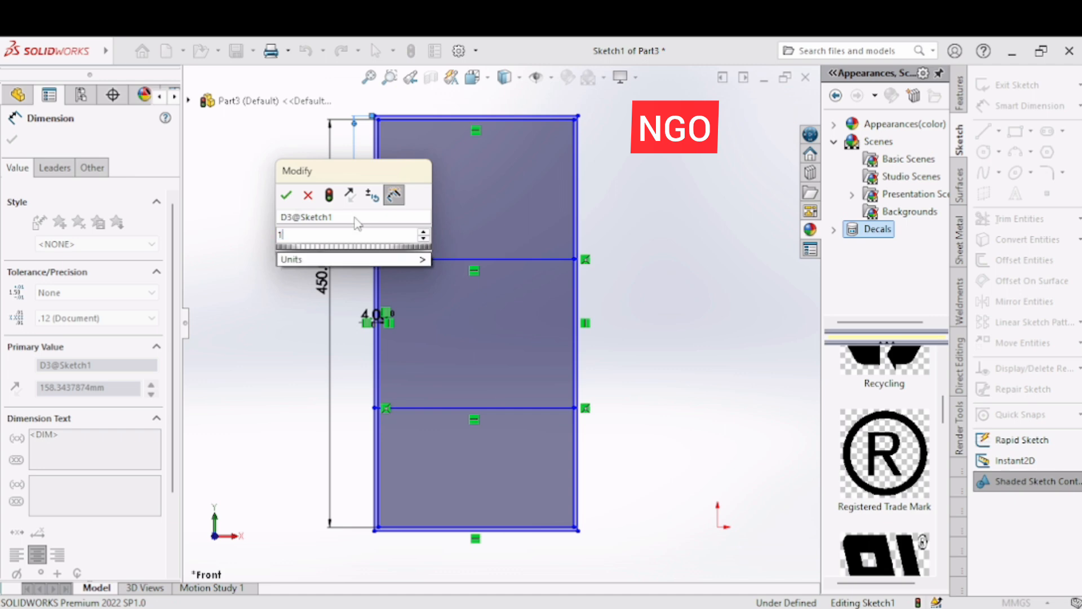
type("50")
key("Return")
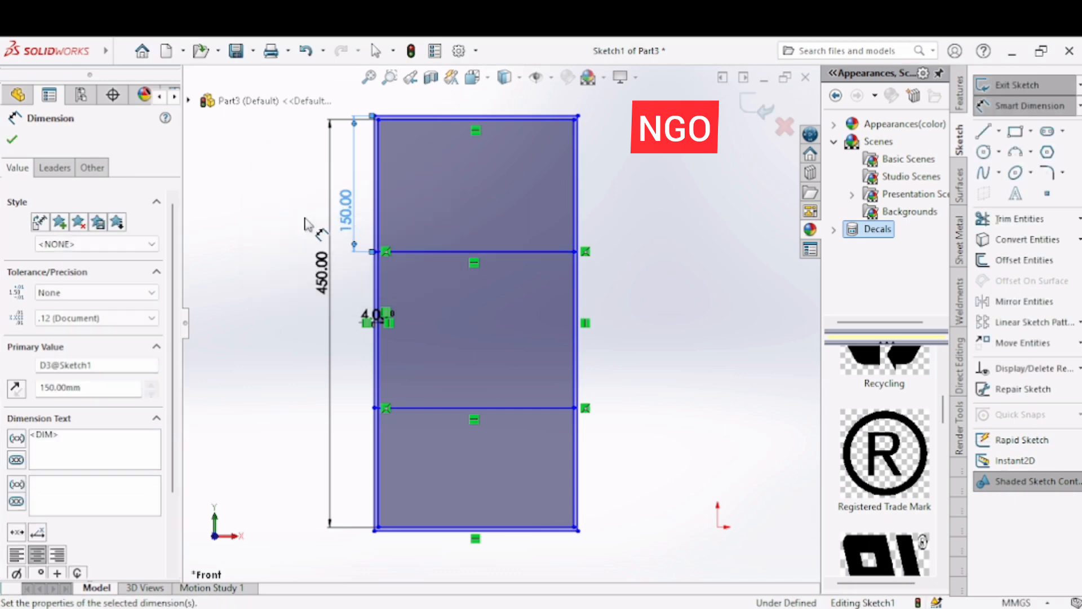
- Dimension the spacing between the two horizontal divider lines to 180 mm
left_click(375, 252)
left_click(375, 408)
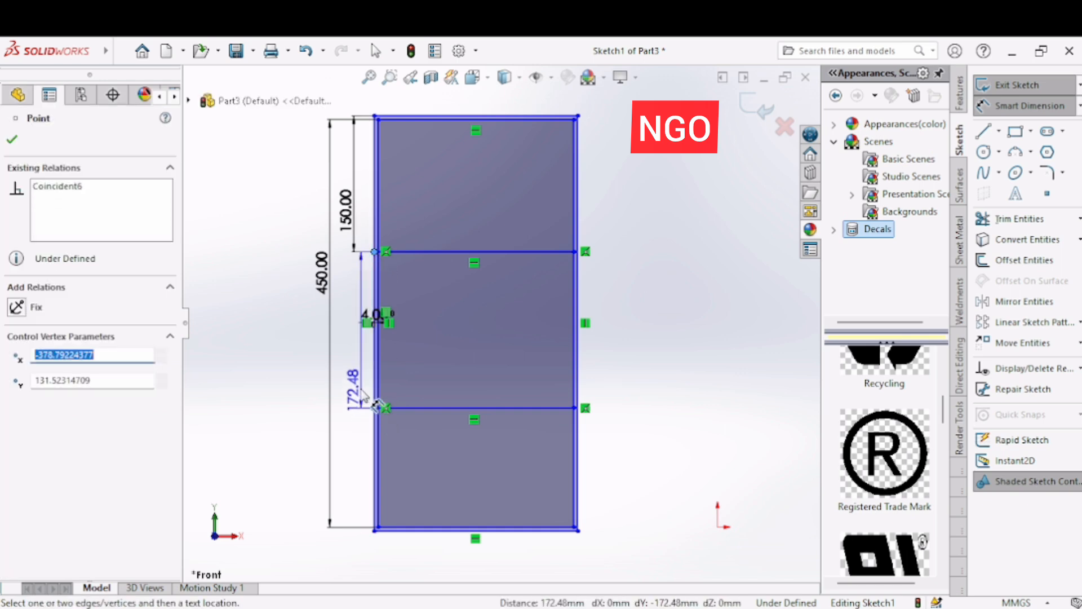
left_click(361, 383)
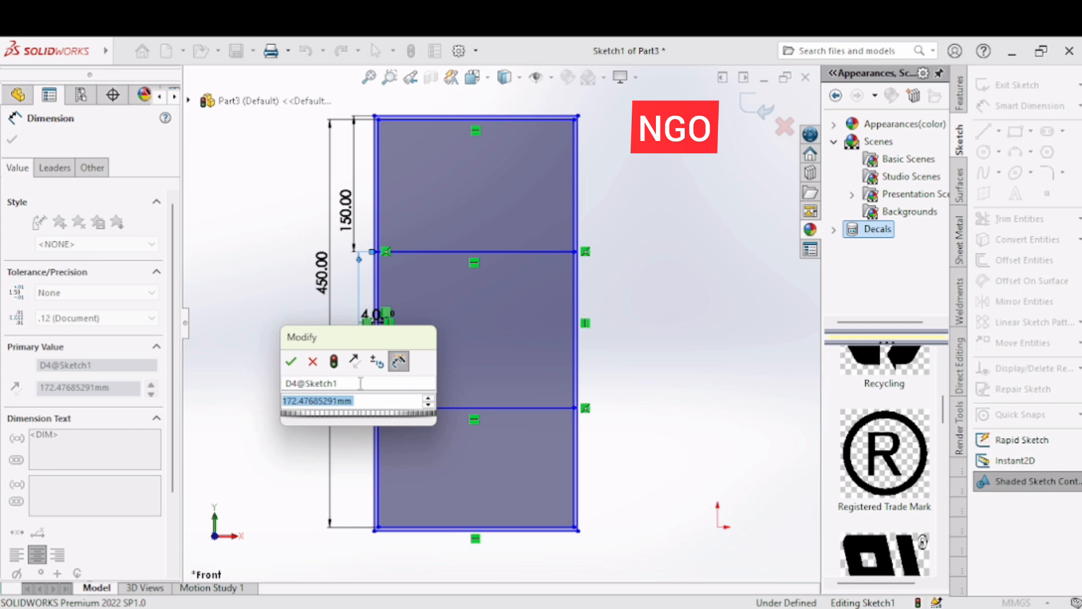
type("16")
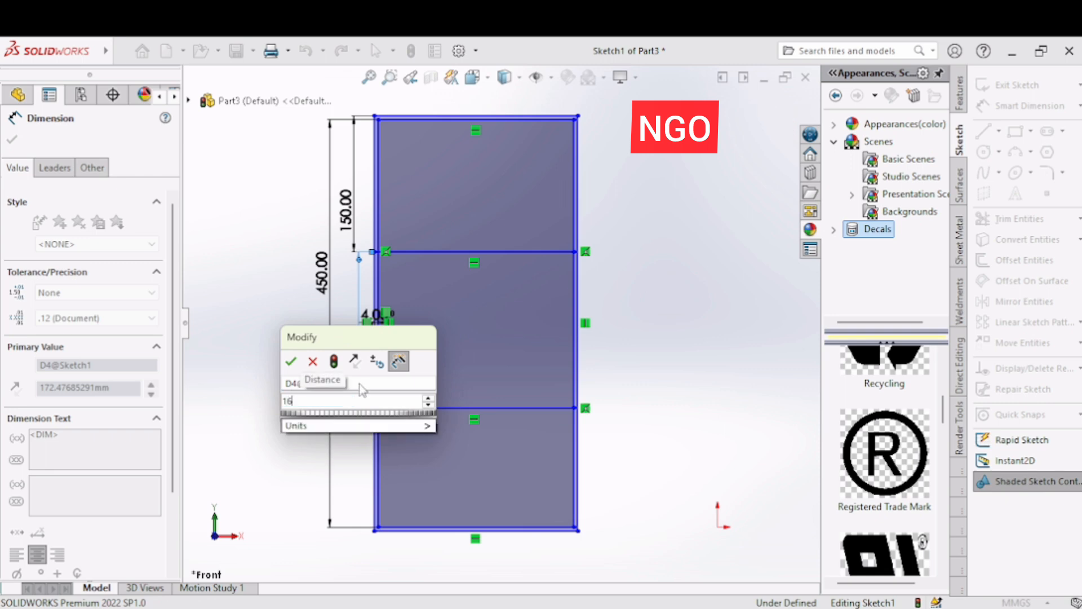
key("BackSpace")
type("80")
key("Return")
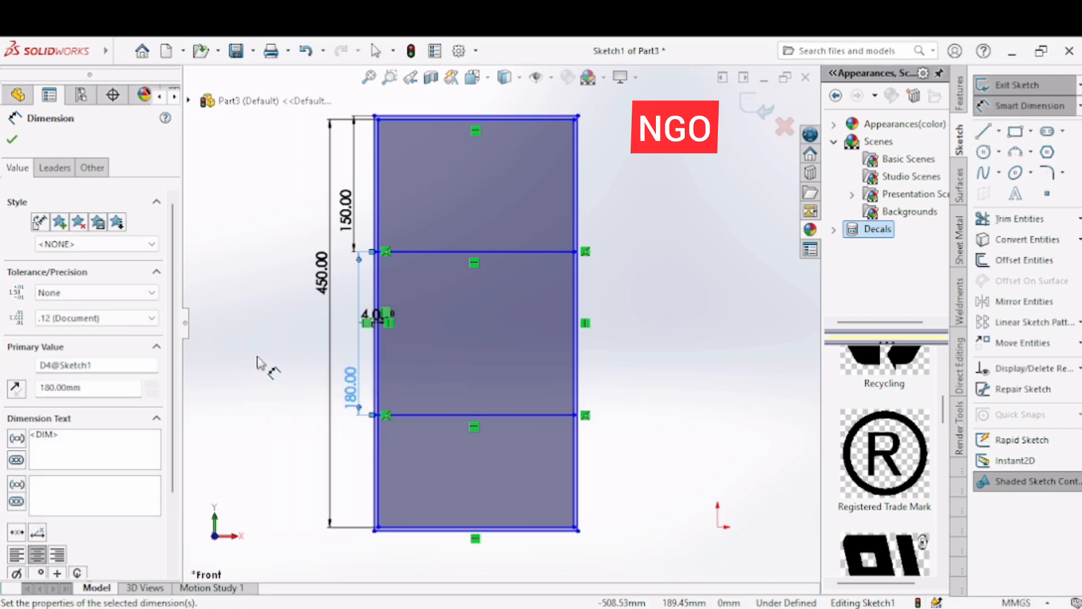
left_click(260, 363)
right_click(259, 361)
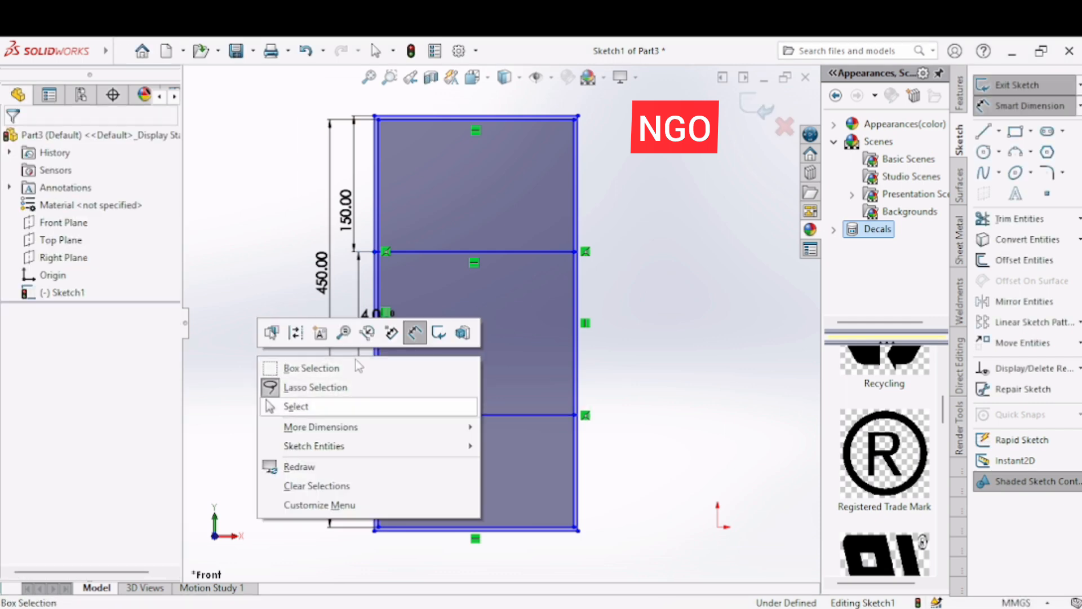
left_click(309, 409)
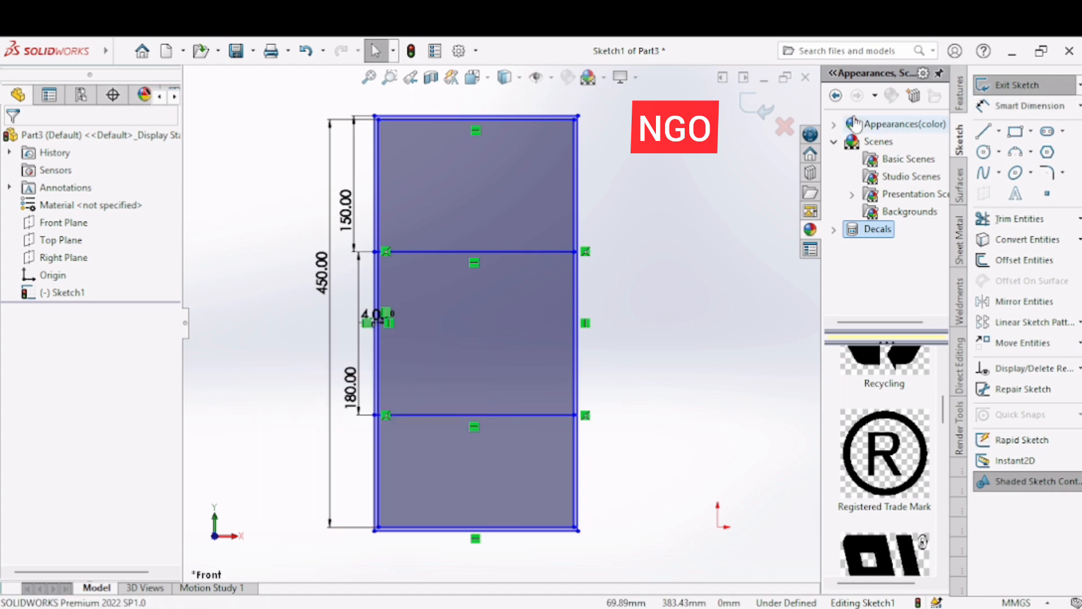
- Offset both horizontal divider lines downward by 4 mm
left_click(1023, 260)
left_click(525, 251)
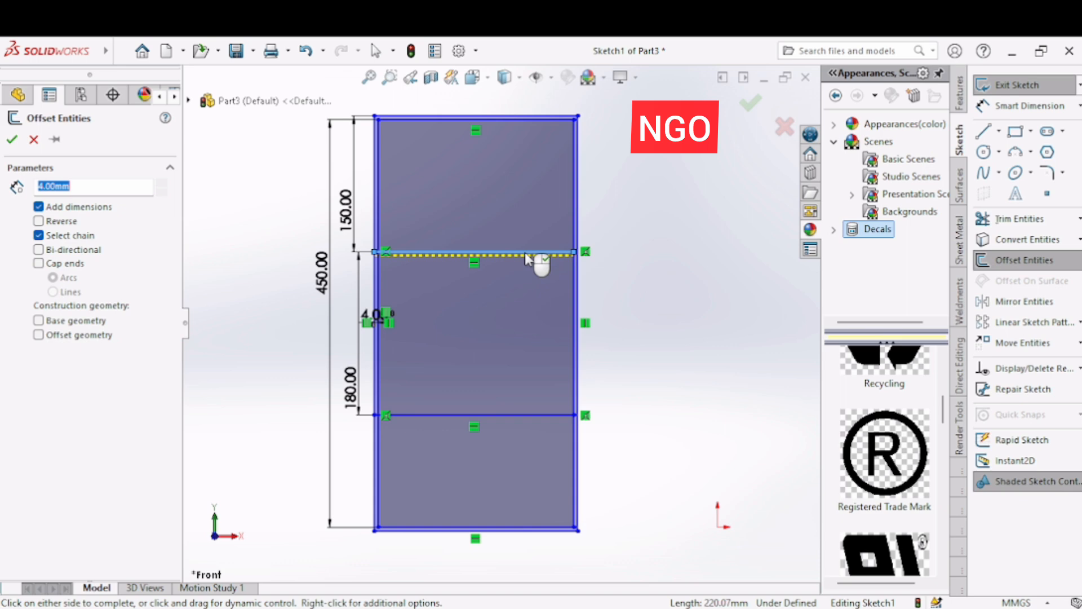
left_click(518, 416)
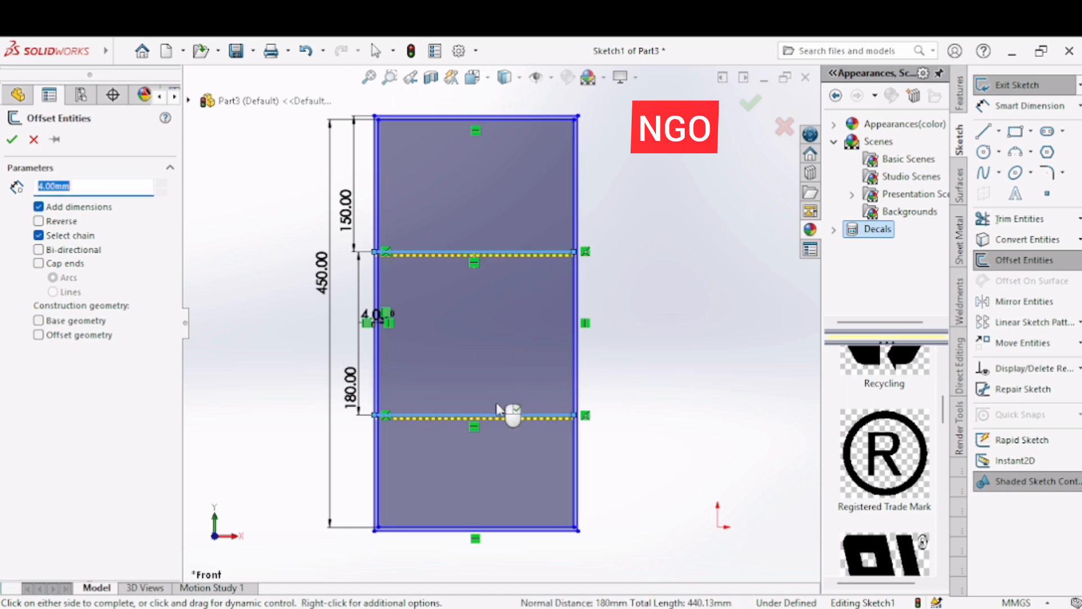
left_click(12, 139)
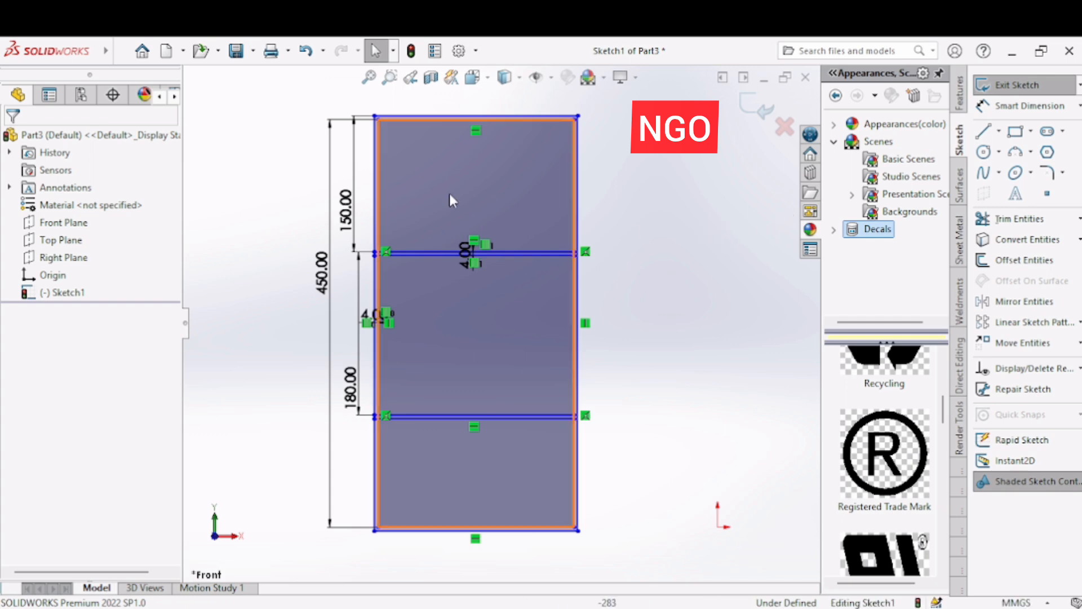
- Trim the inner right frame line between the upper divider's two parallel lines
left_click(389, 77)
left_click_drag(552, 225, 601, 285)
key("Escape")
left_click(1015, 218)
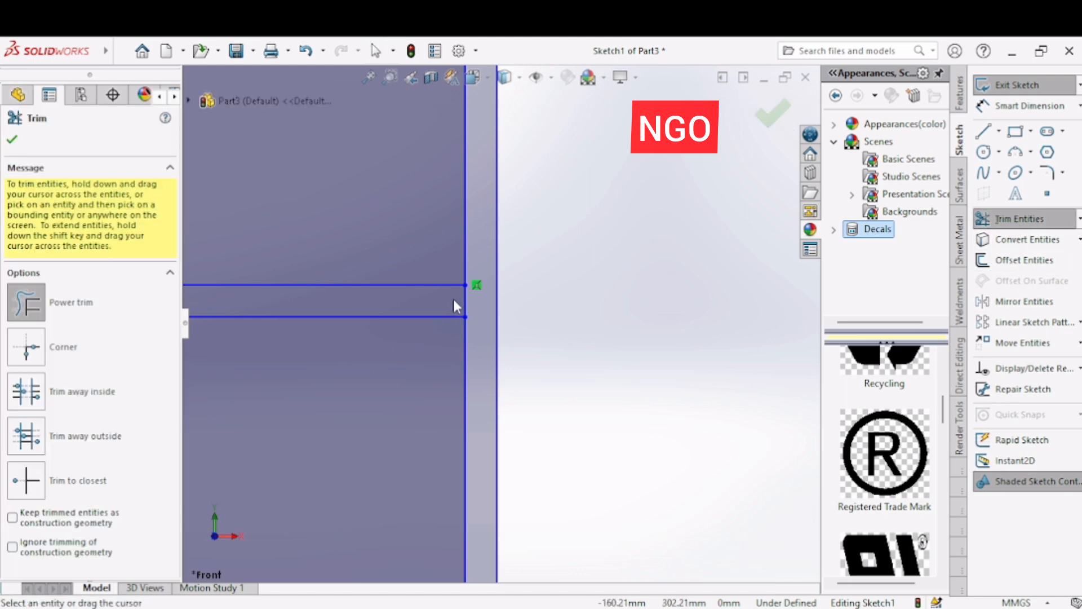
left_click_drag(453, 299, 479, 300)
scroll(484, 305, "down", 3)
scroll(484, 304, "up", 5)
scroll(485, 307, "up", 5)
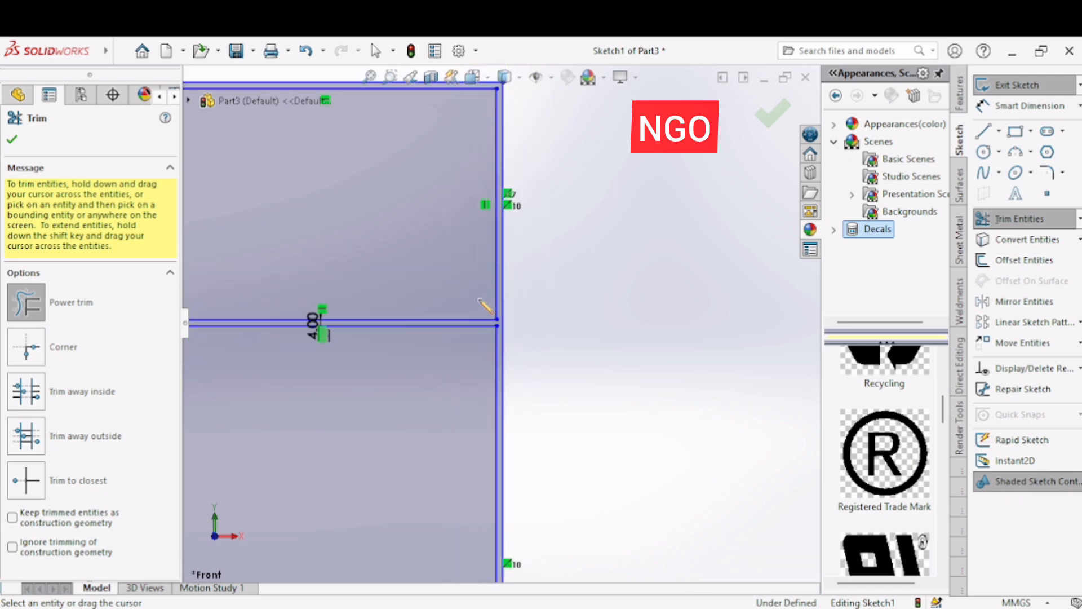
scroll(259, 339, "up", 5)
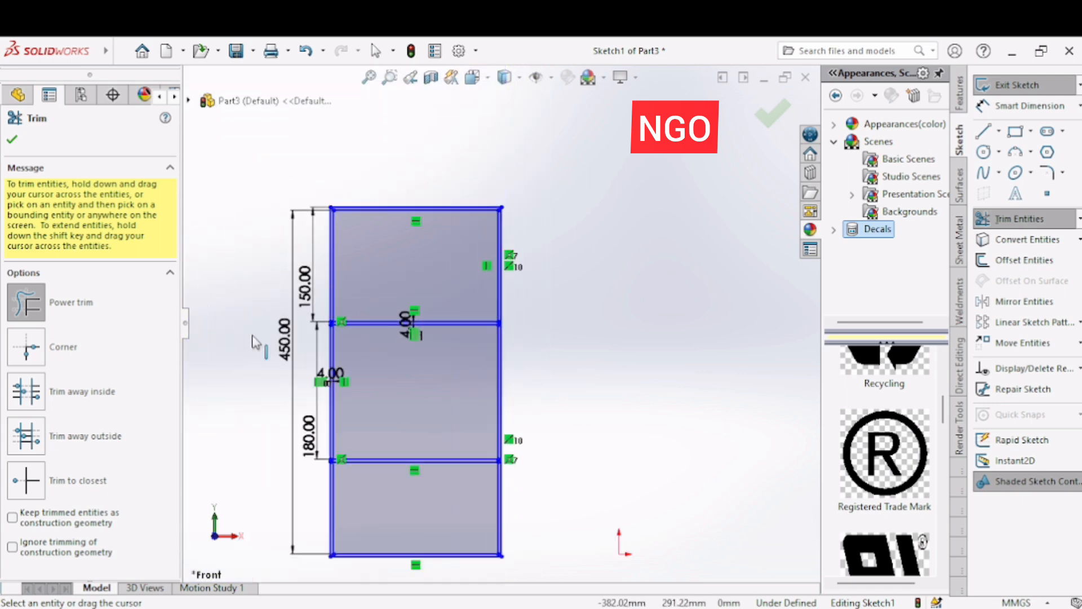
- Try to trim the inner left frame line between the upper divider's two parallel lines
left_click(369, 77)
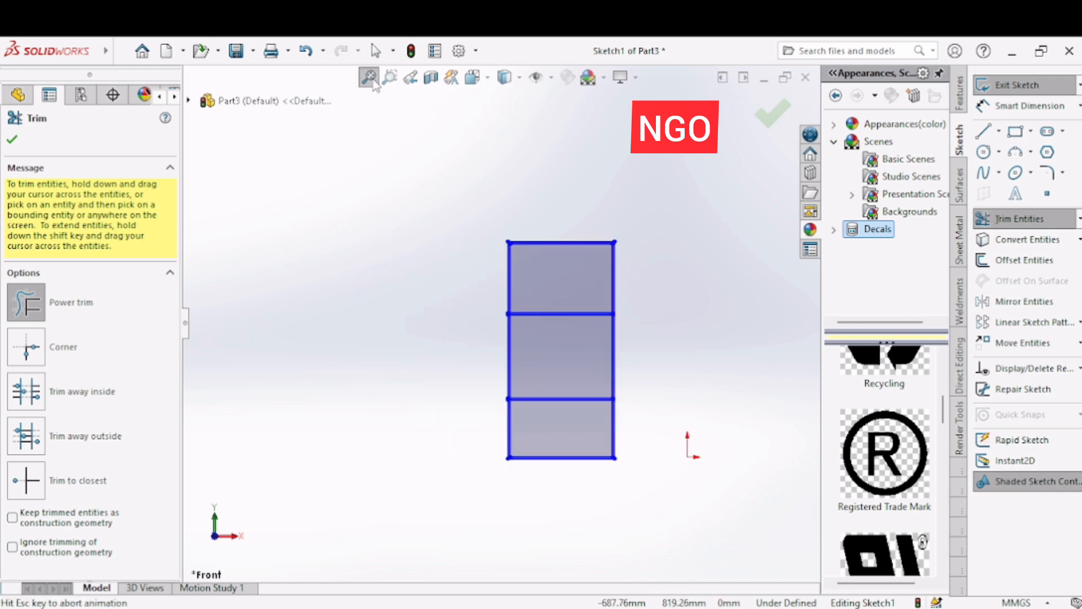
left_click(389, 77)
left_click_drag(377, 236, 411, 273)
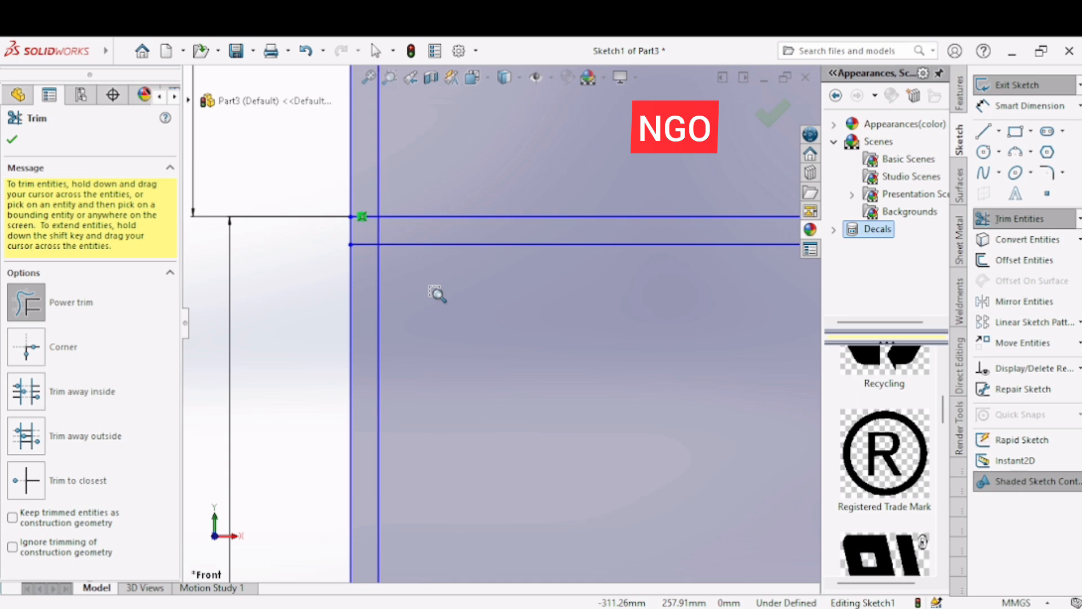
left_click_drag(384, 225, 369, 227)
key("Escape")
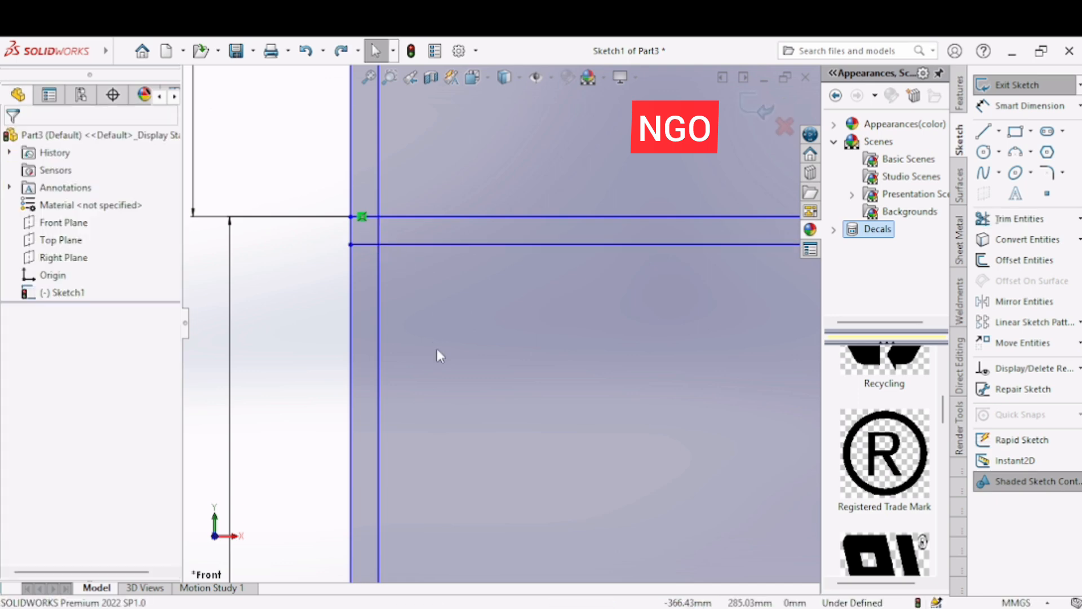
- Trim away both parallel lines of the upper divider between the inner frame sides
scroll(438, 349, "up", 1)
scroll(437, 354, "up", 5)
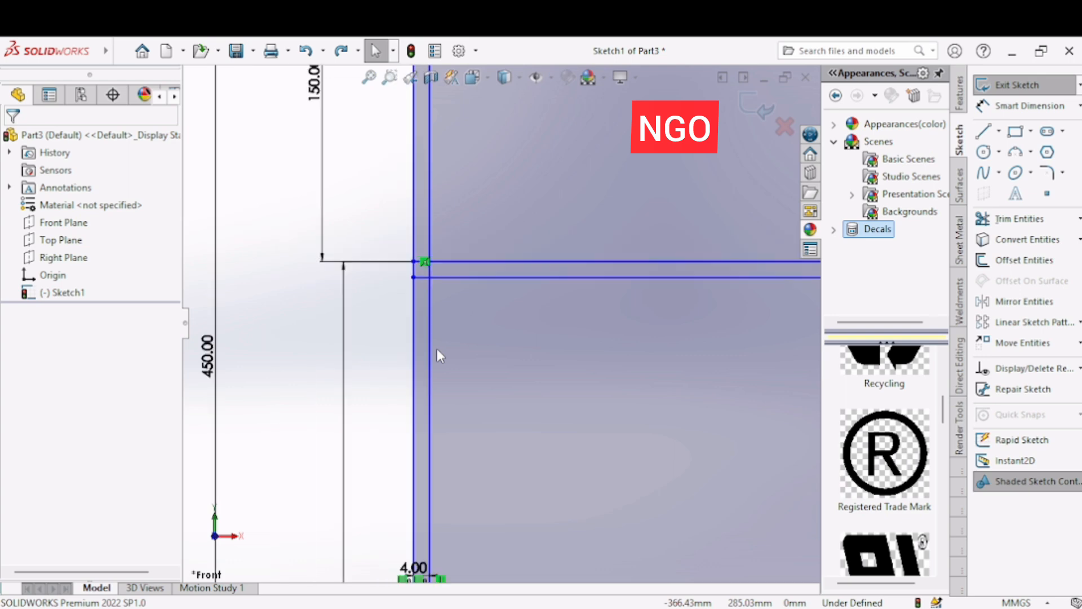
scroll(439, 355, "up", 4)
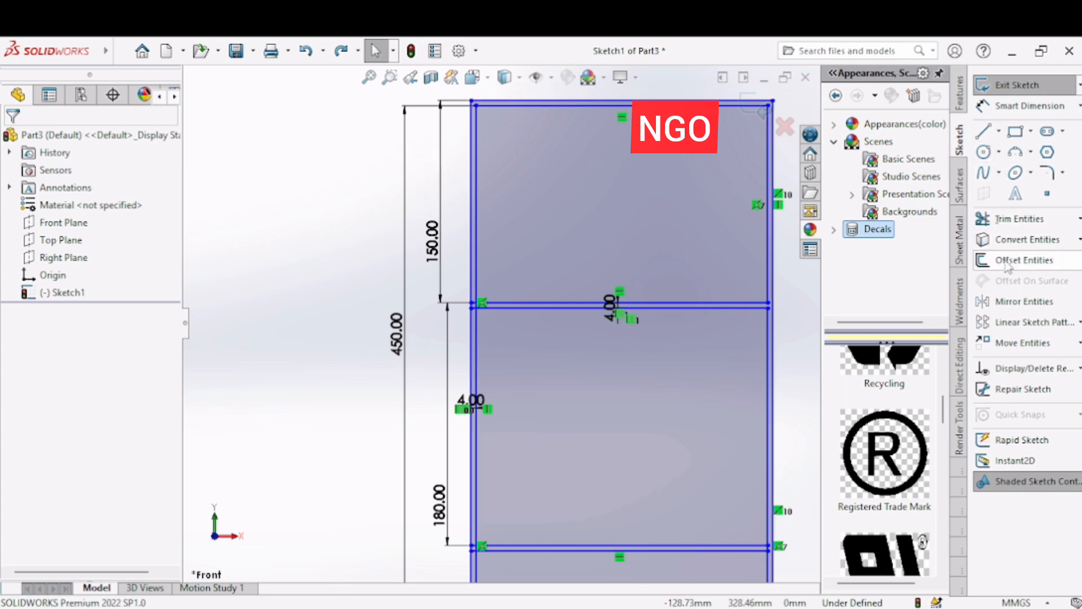
left_click(1018, 219)
left_click(509, 303)
left_click(553, 303)
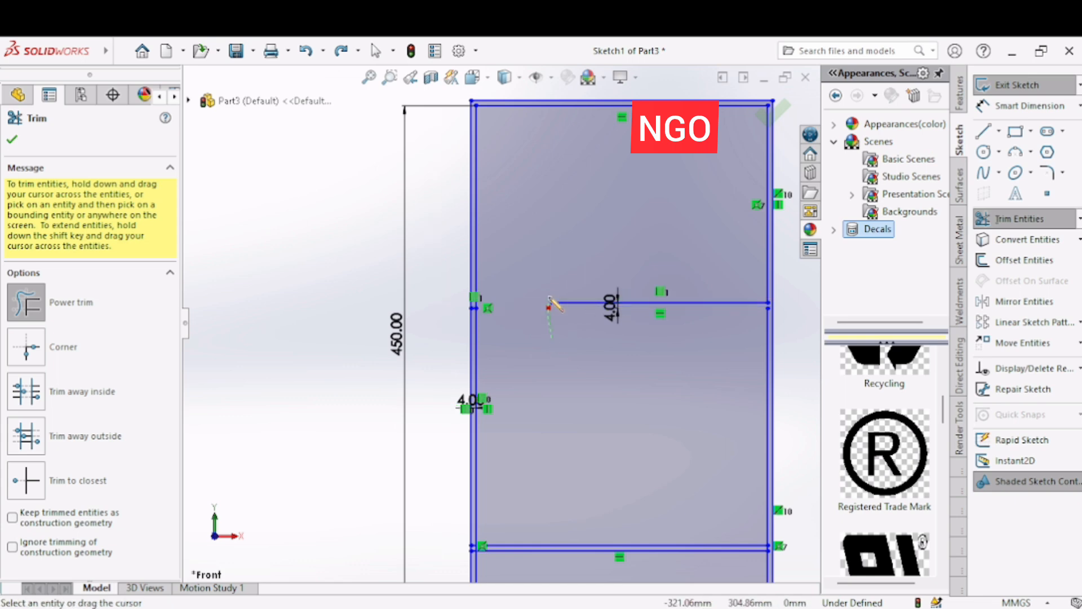
left_click_drag(708, 325, 706, 244)
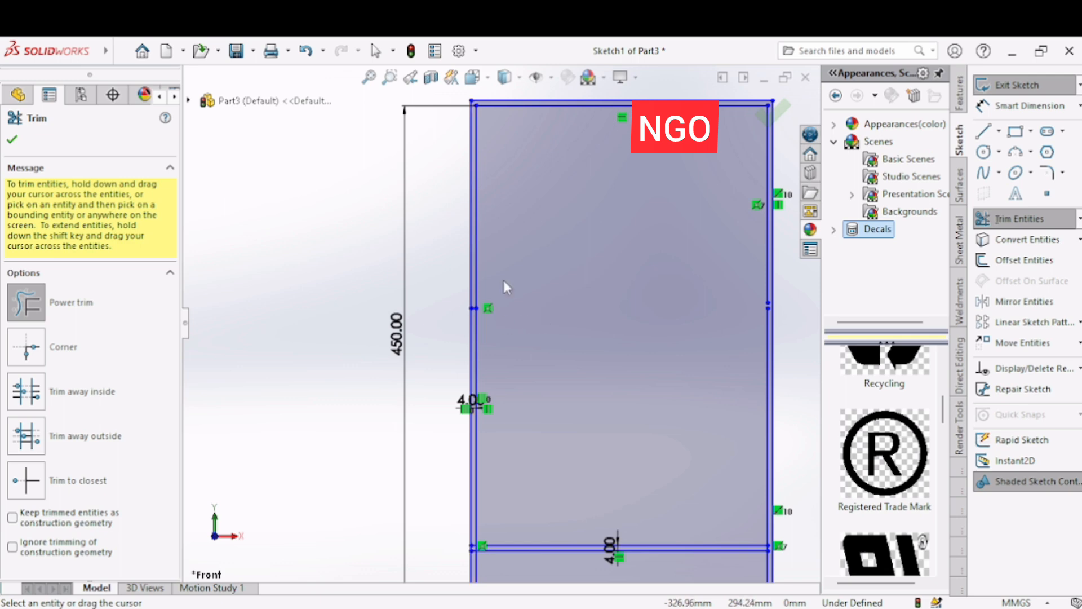
- Trim the leftover stub of the upper divider inside the left frame side
left_click(389, 77)
left_click_drag(460, 293, 521, 341)
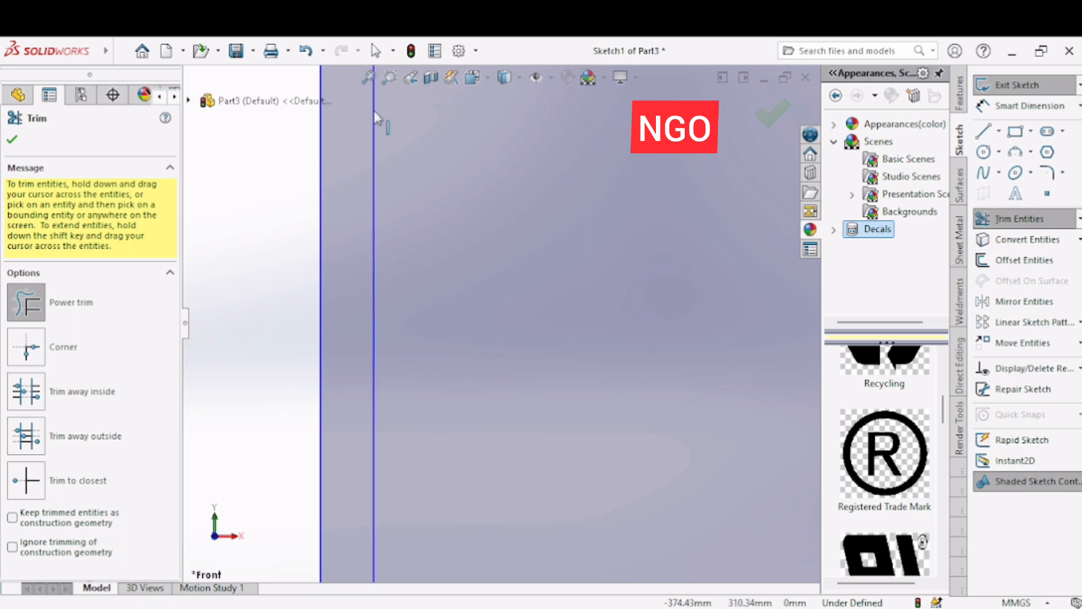
left_click(369, 77)
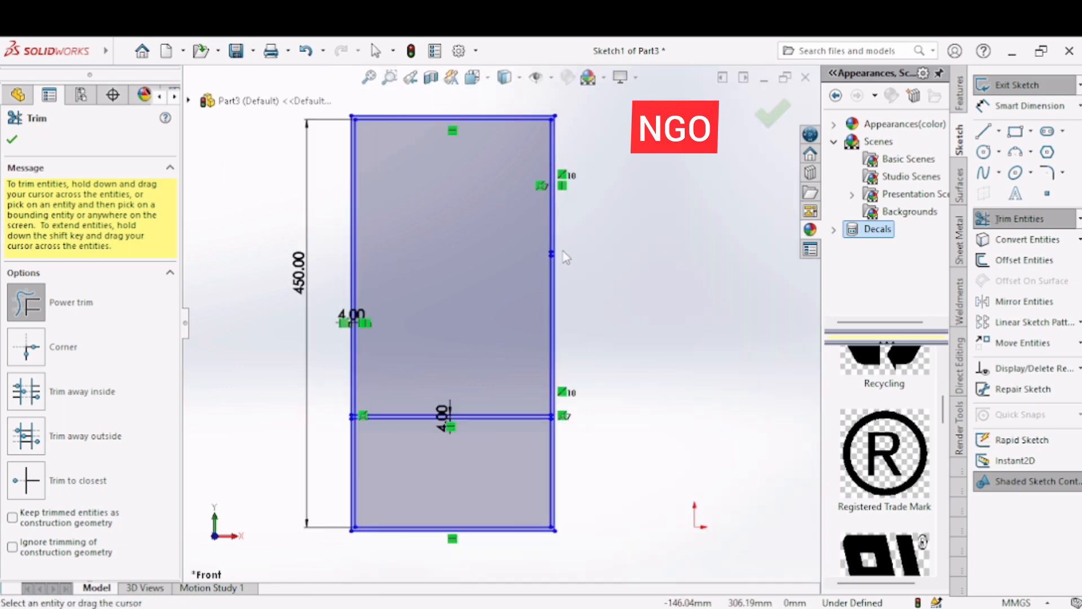
- Sketch a horizontal line about 216 mm long from the upper endpoint of the right inner gap to the left inner frame line
left_click(389, 78)
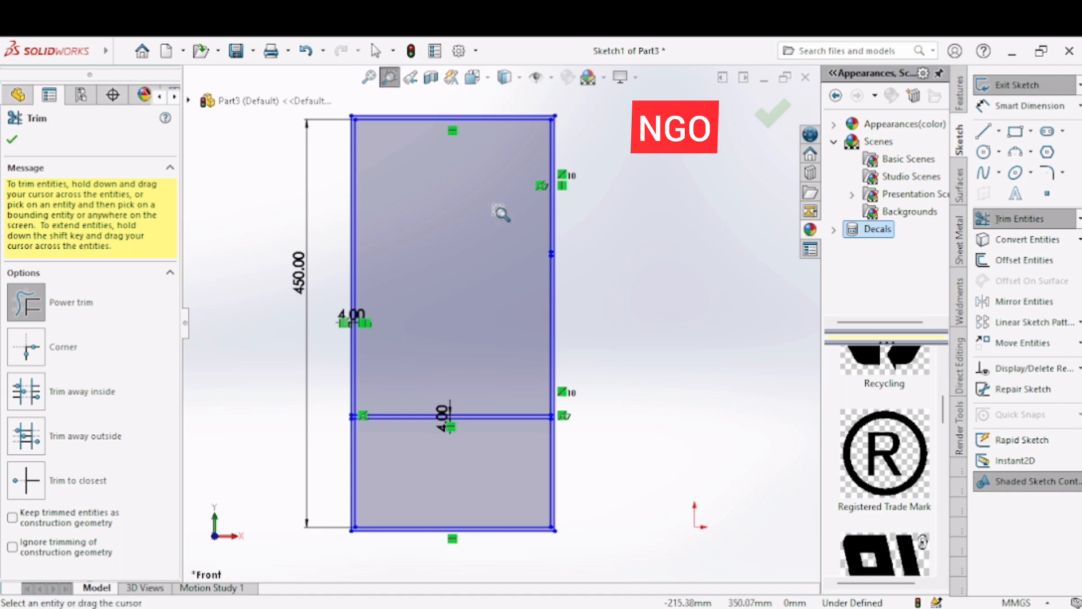
left_click_drag(500, 212, 598, 285)
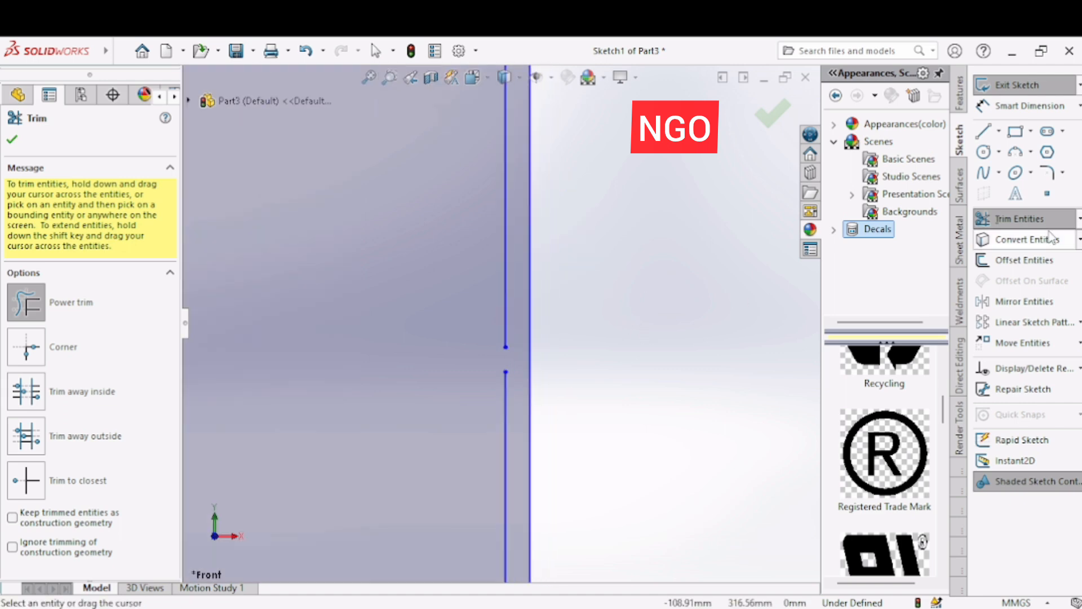
left_click(985, 133)
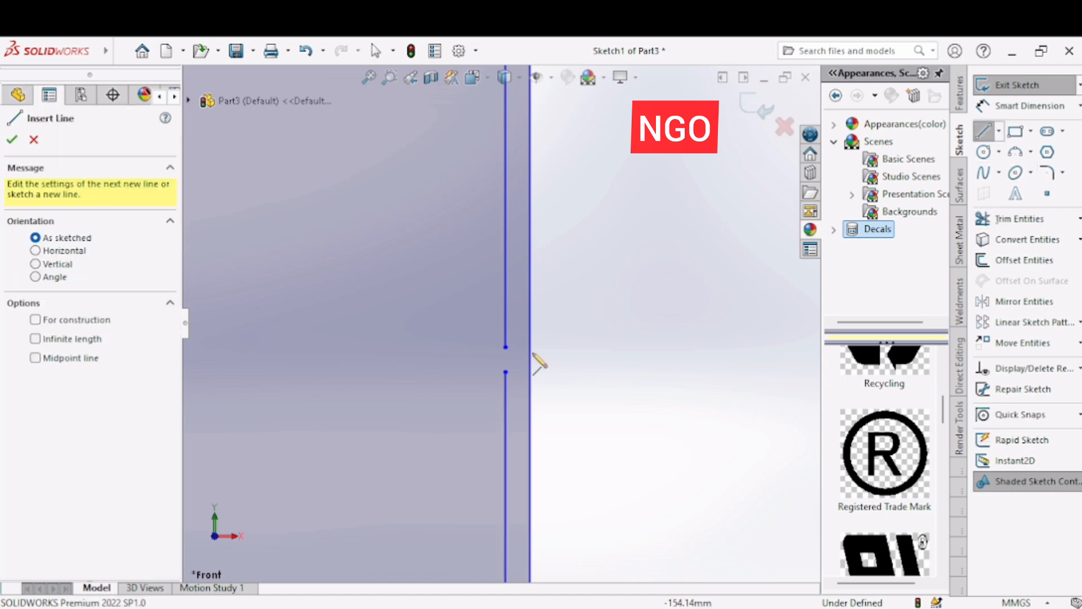
scroll(507, 369, "up", 5)
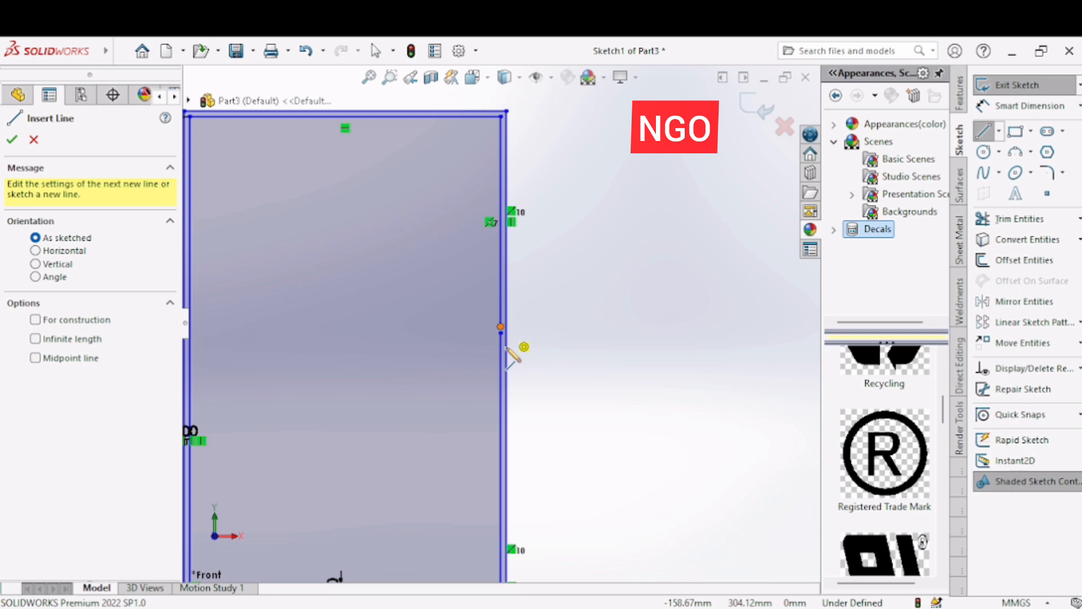
left_click(501, 326)
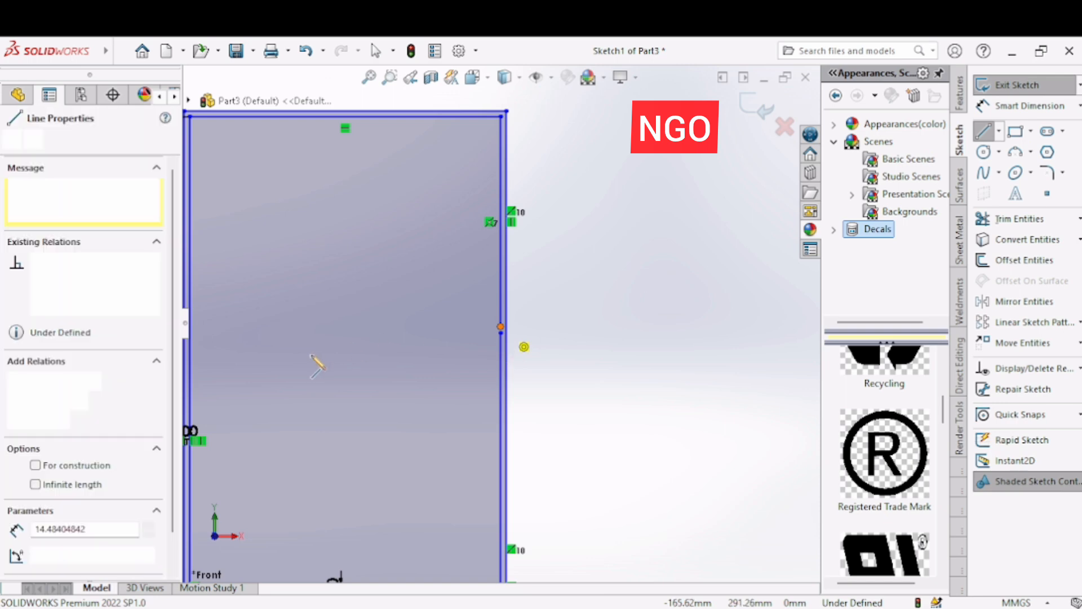
left_click(190, 326)
right_click(191, 328)
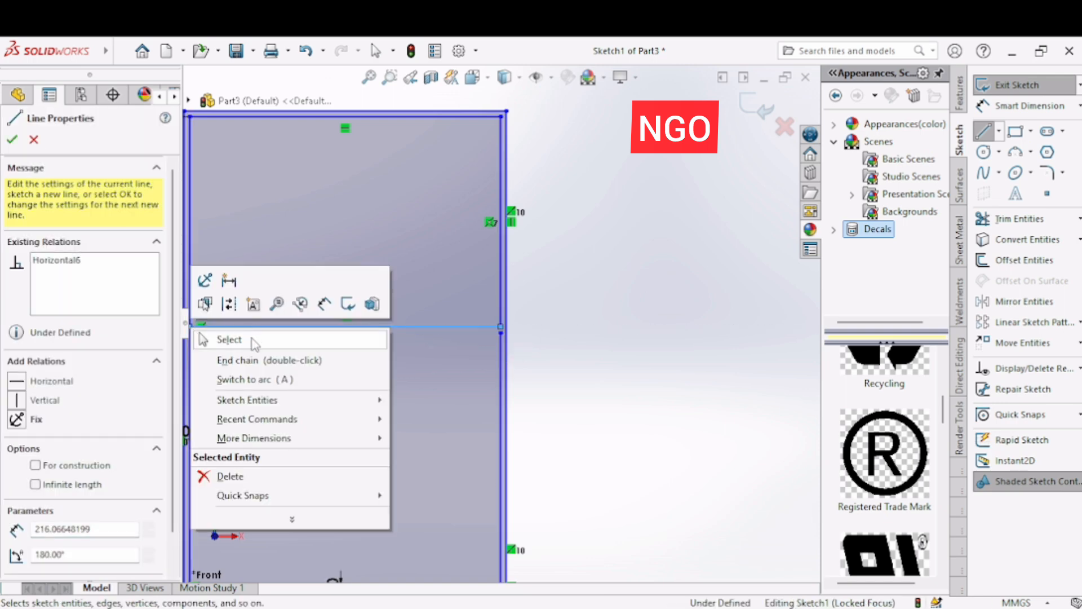
left_click(252, 339)
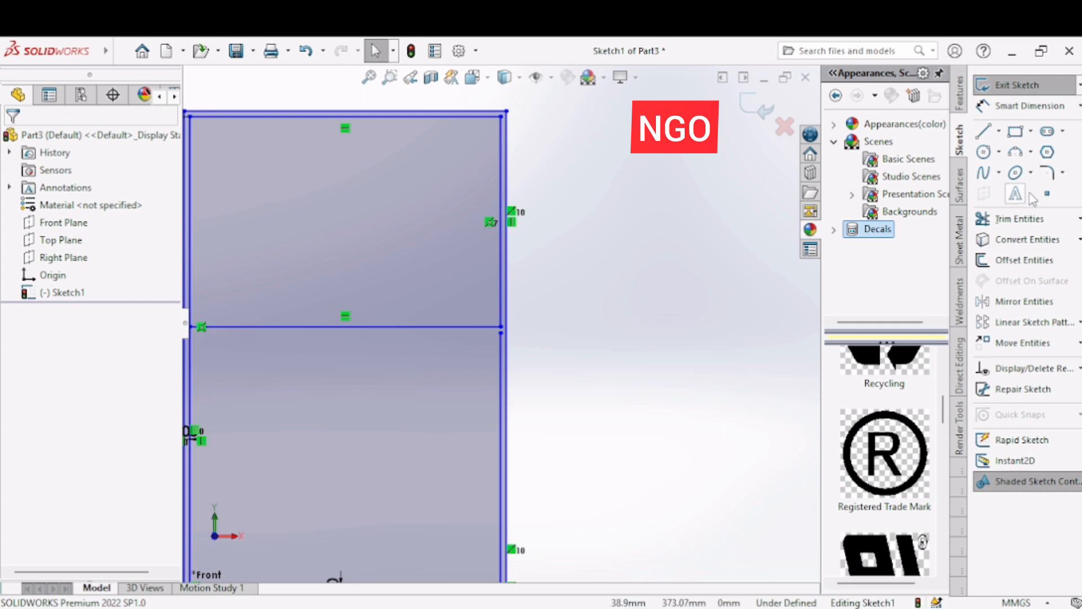
left_click(1023, 260)
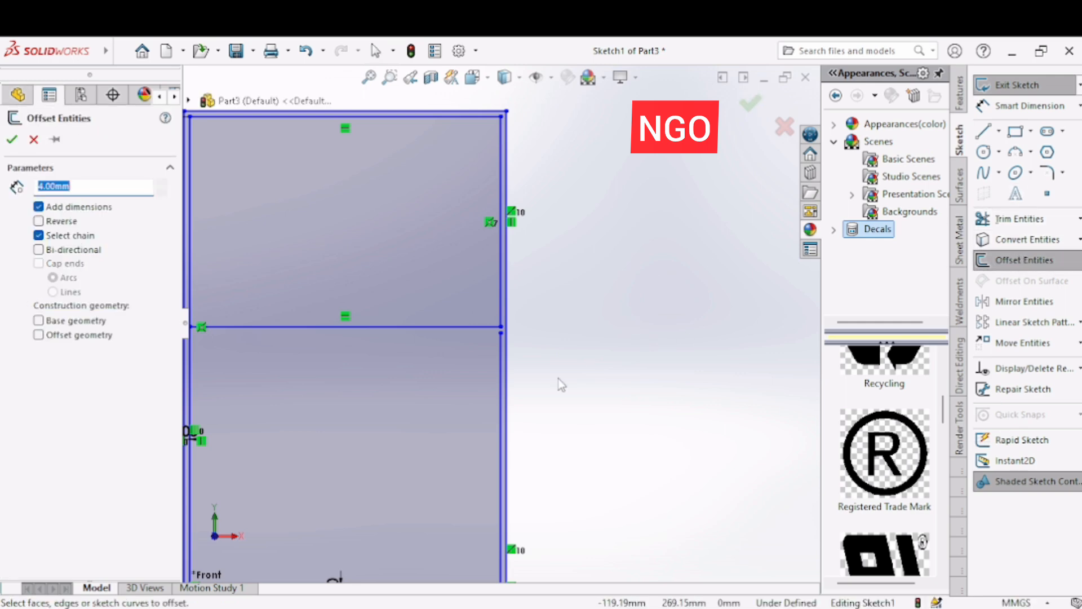
left_click(453, 327)
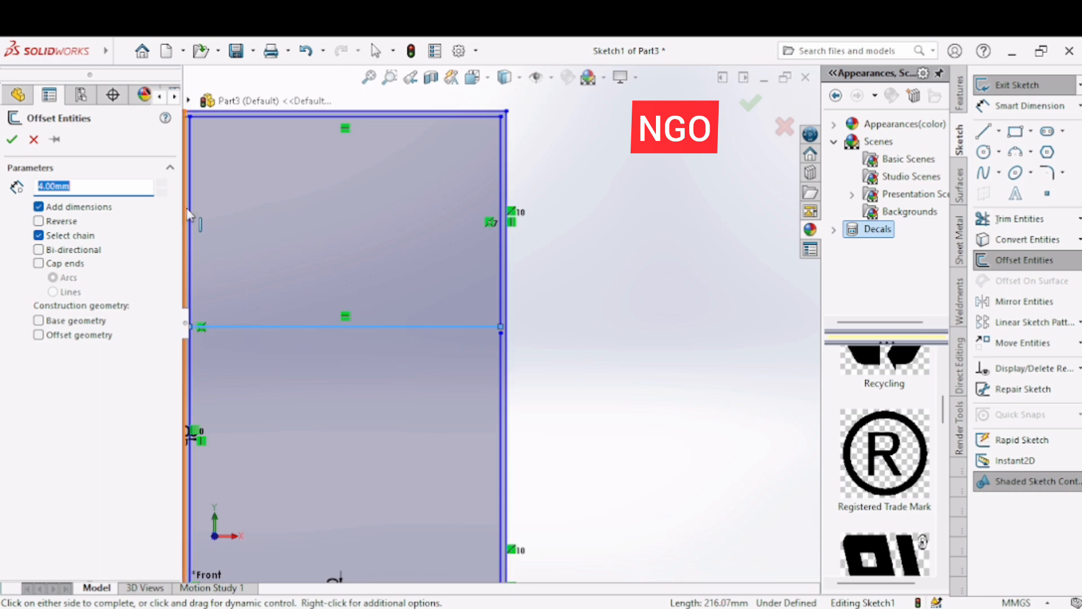
scroll(557, 330, "up", 4)
scroll(557, 329, "down", 4)
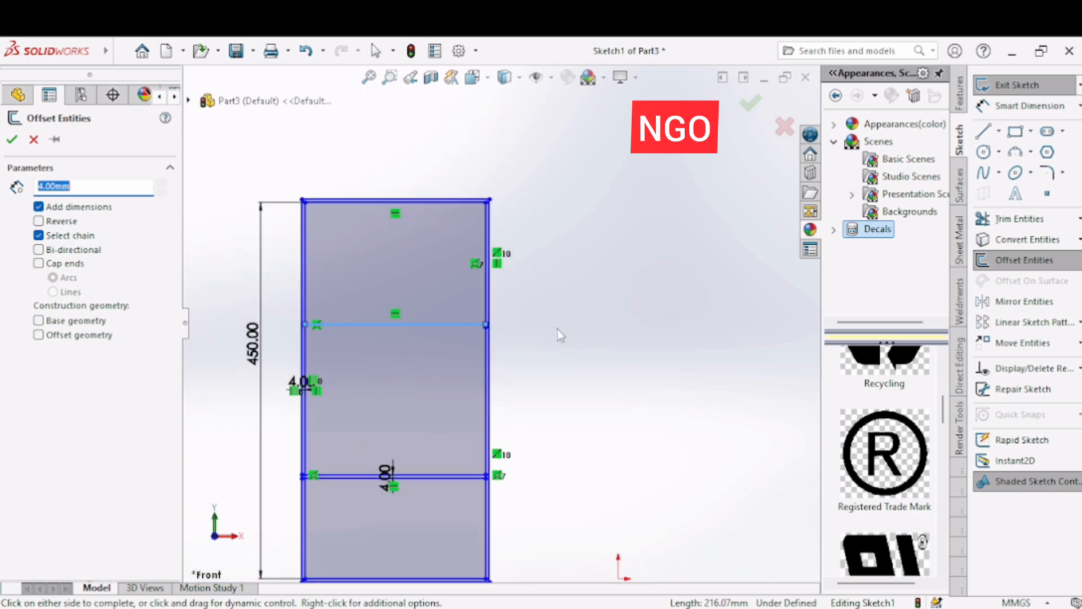
scroll(516, 303, "down", 2)
scroll(579, 319, "up", 3)
scroll(577, 316, "down", 2)
scroll(577, 315, "up", 3)
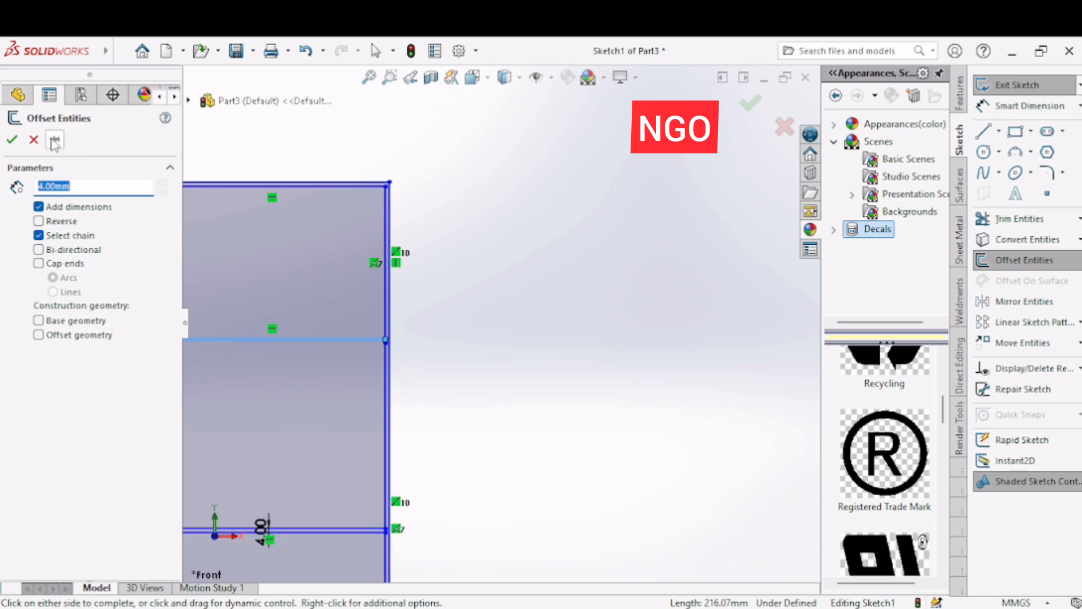
left_click(34, 139)
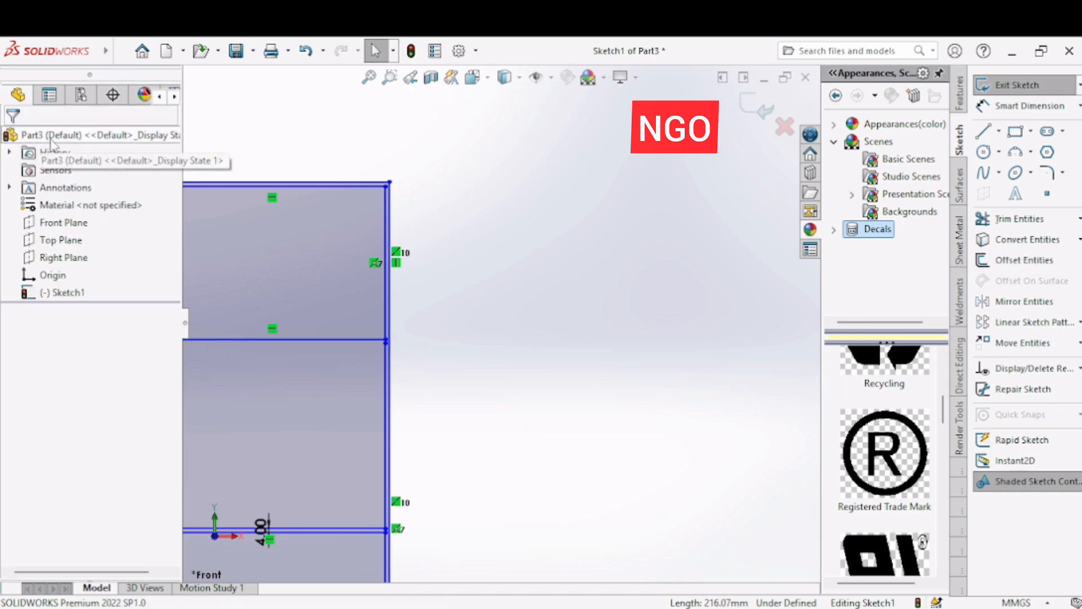
- Sketch a horizontal line about 216 mm long from the lower endpoint of the right inner gap to the left inner frame line
left_click(369, 78)
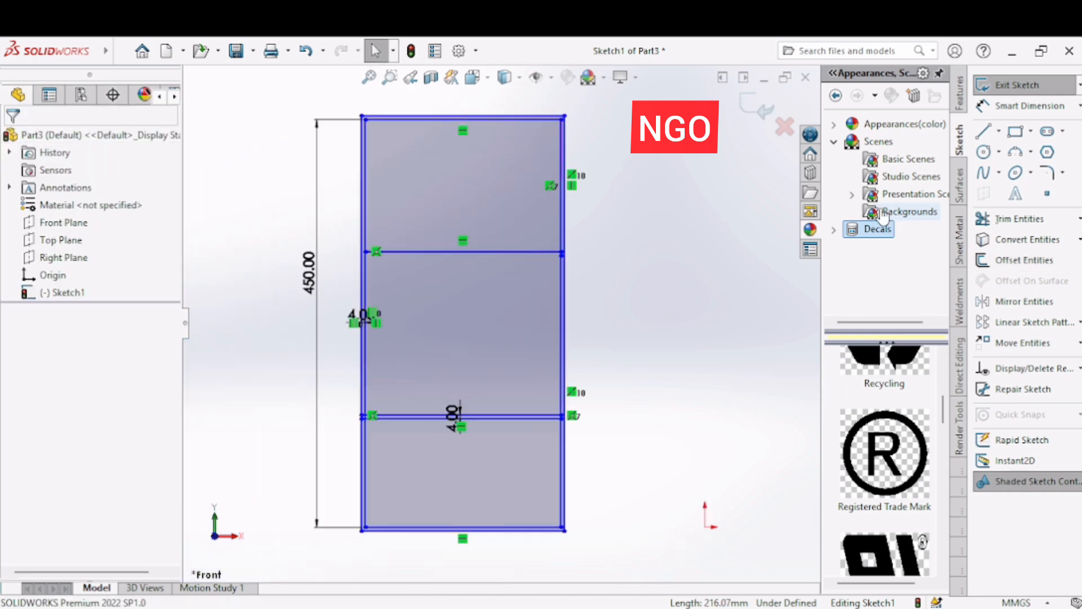
left_click(984, 130)
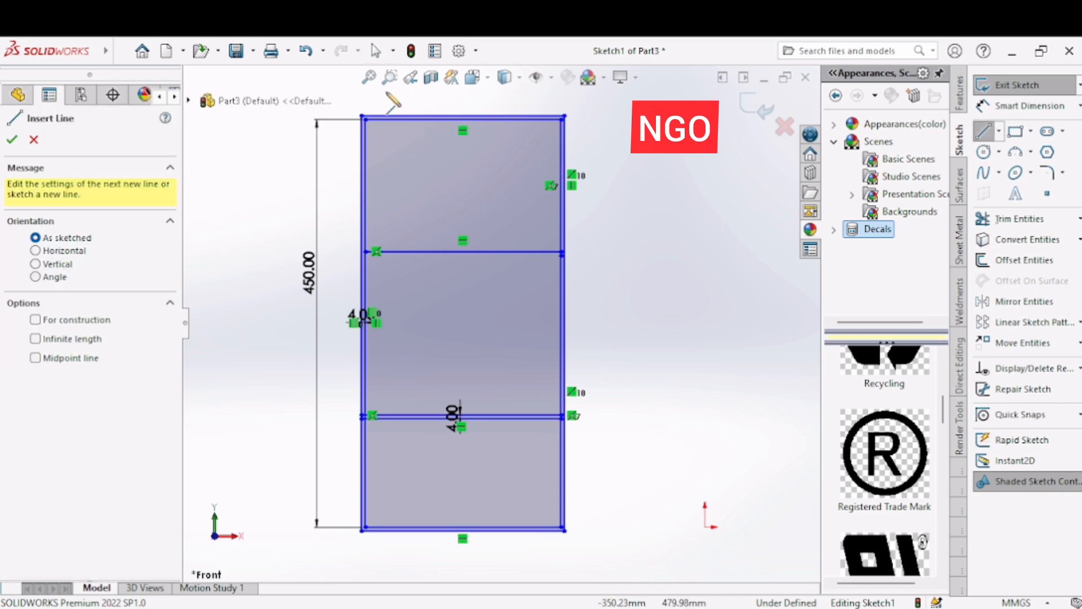
left_click(389, 77)
left_click_drag(506, 223, 615, 310)
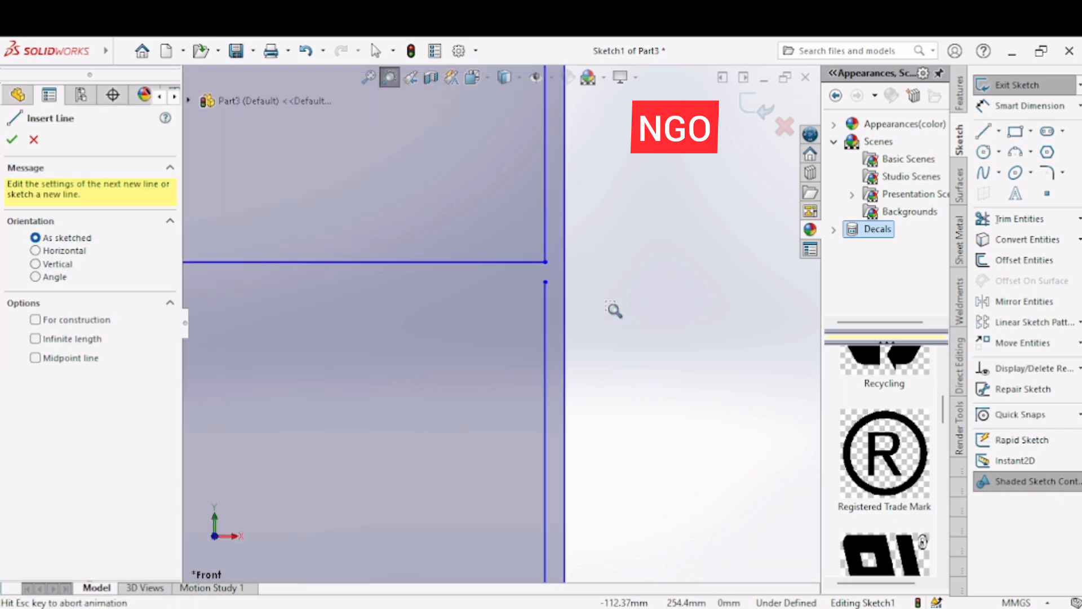
left_click(540, 289)
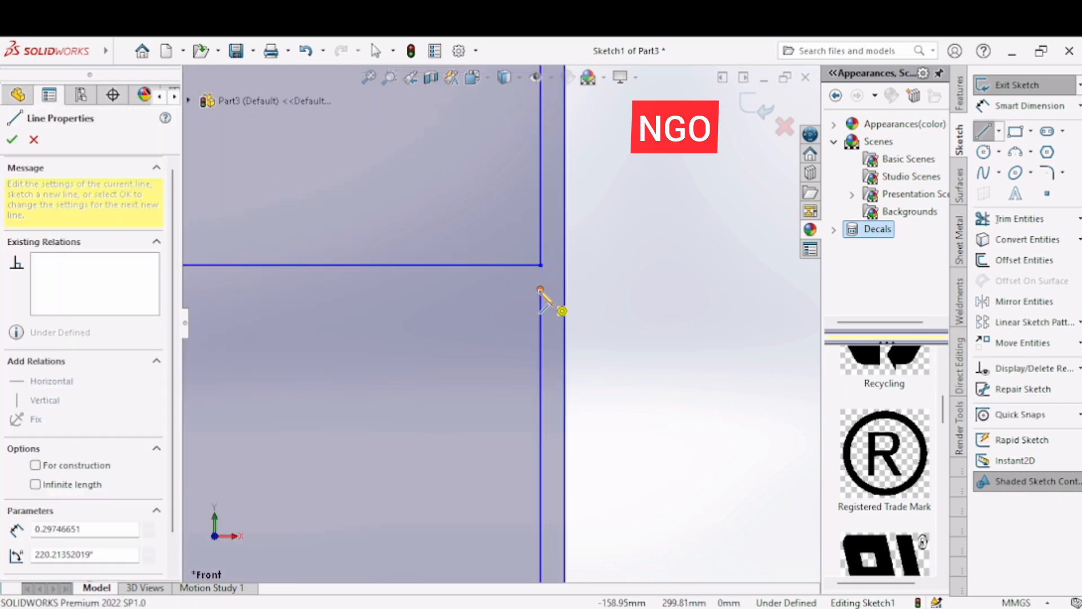
scroll(203, 302, "up", 2)
scroll(209, 310, "up", 3)
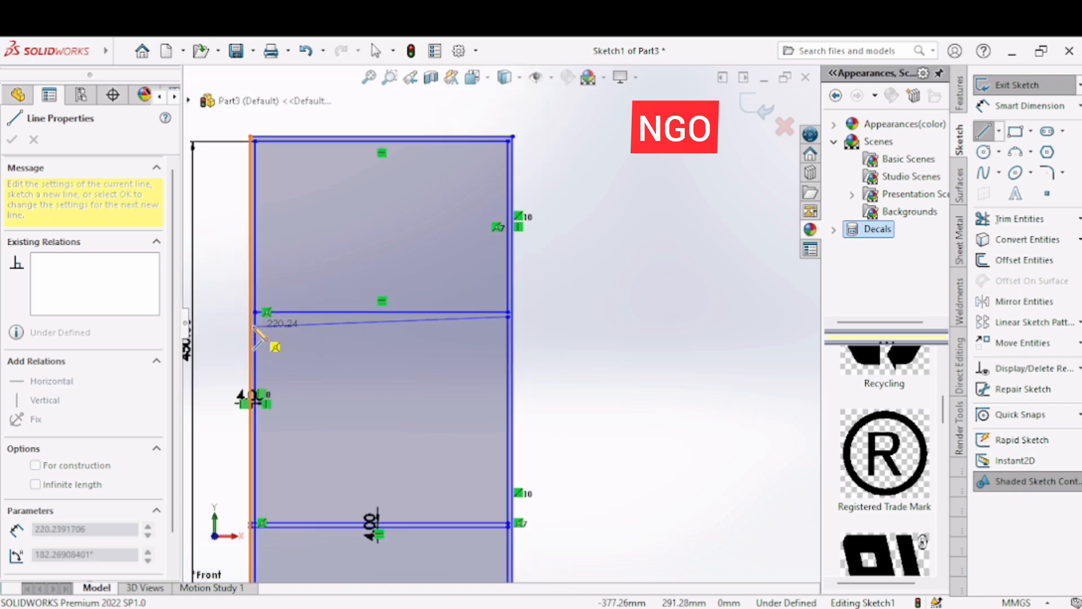
left_click(254, 316)
right_click(259, 326)
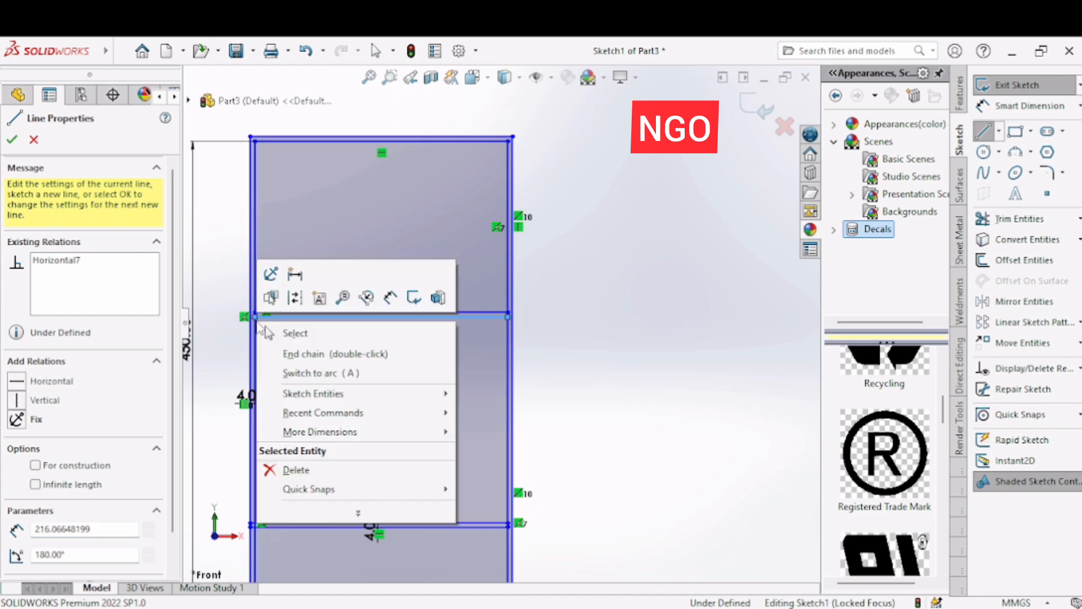
left_click(298, 333)
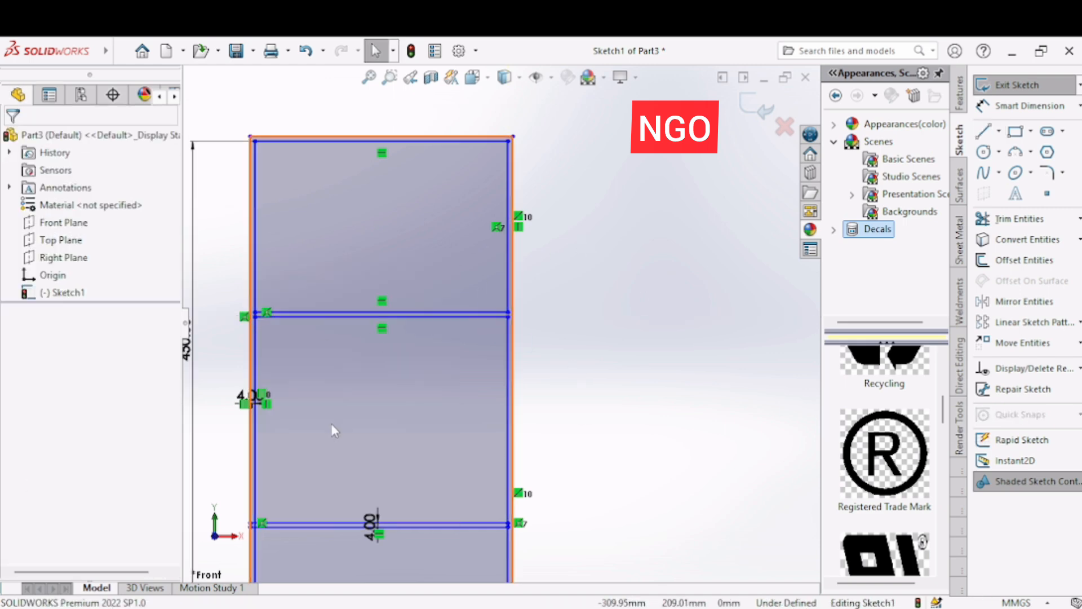
- Trim away both parallel lines of the lower divider, including their stubs inside the left frame side
left_click(389, 76)
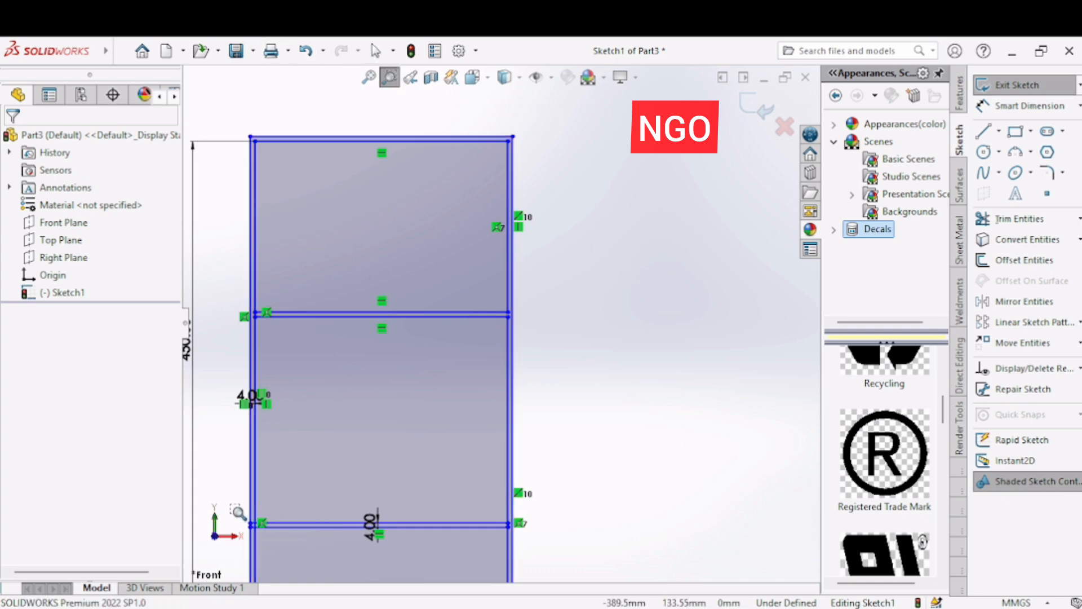
left_click_drag(241, 516, 280, 558)
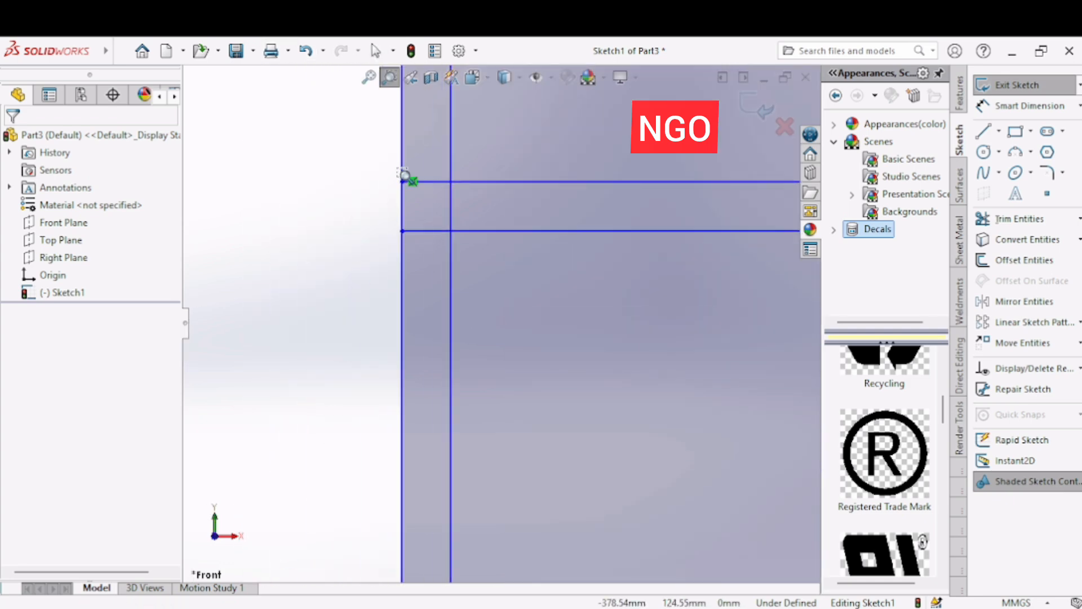
key("Escape")
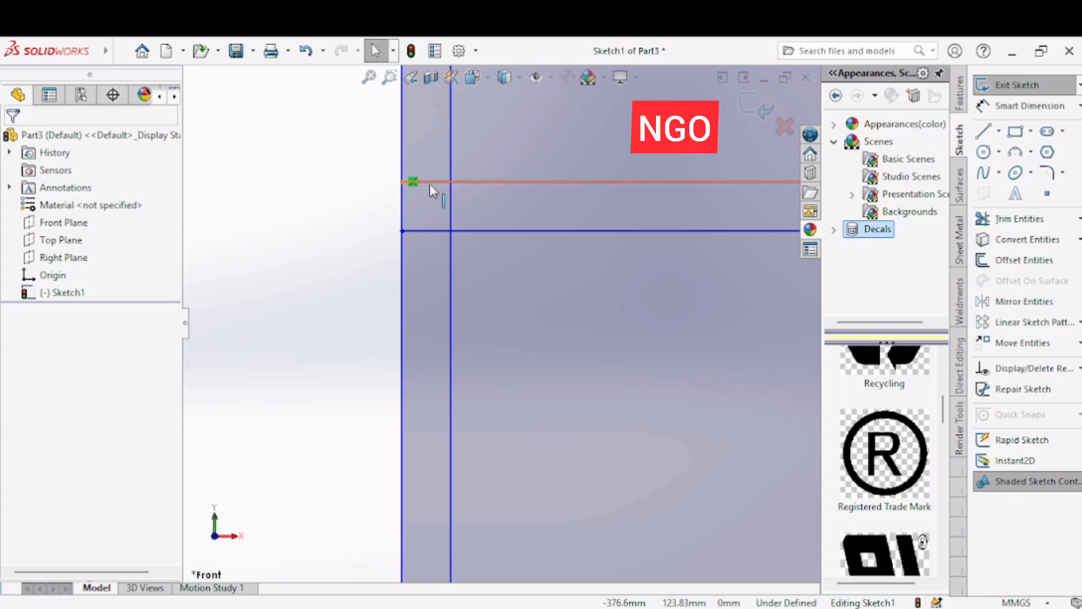
left_click(403, 182)
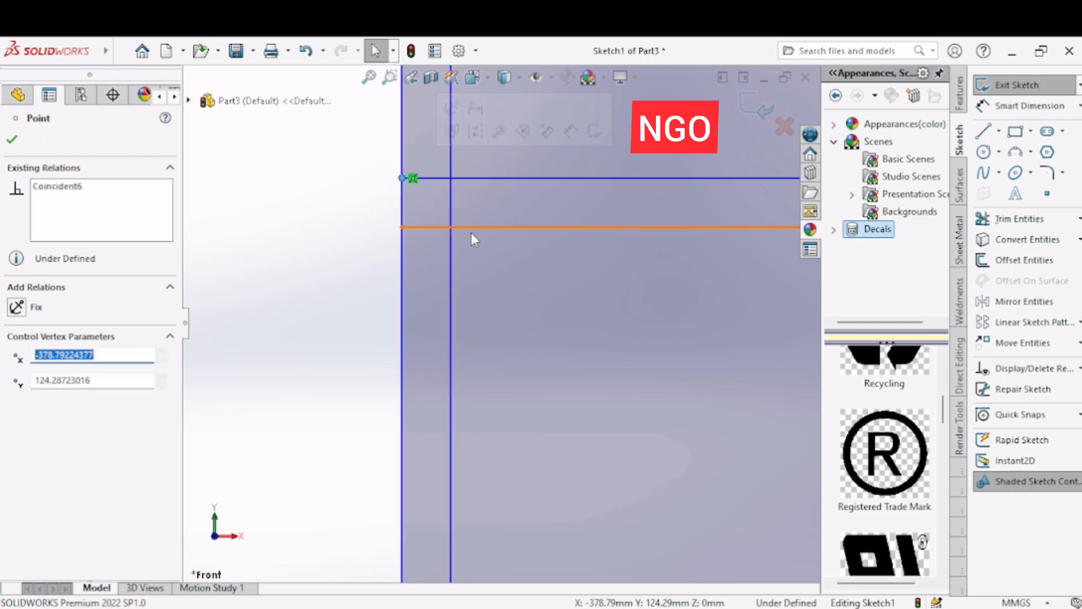
left_click(1018, 219)
mouse_move(567, 164)
left_mouse_down()
mouse_move(584, 206)
mouse_move(564, 267)
left_mouse_up()
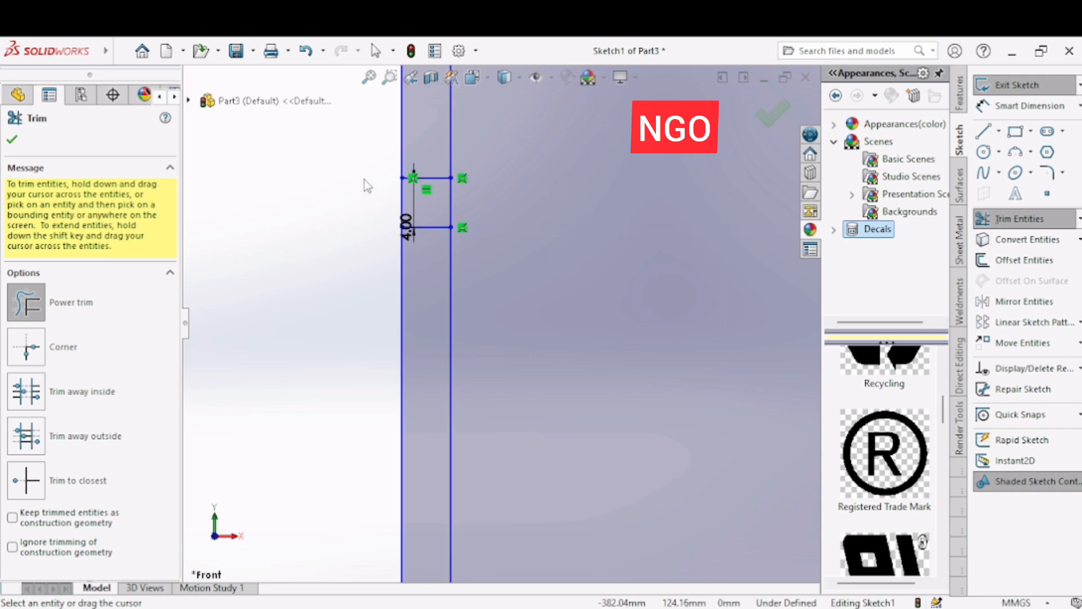
right_click(332, 228)
left_click(372, 276)
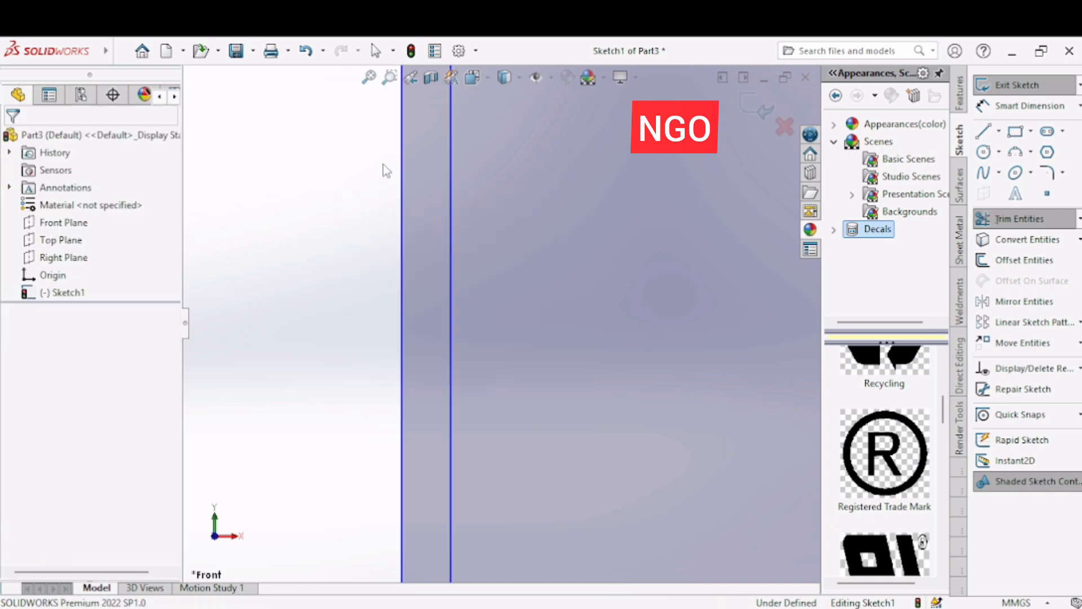
- Try a horizontal line across the frame below the upper divider, ending on the left frame side, and undo it
left_click(369, 77)
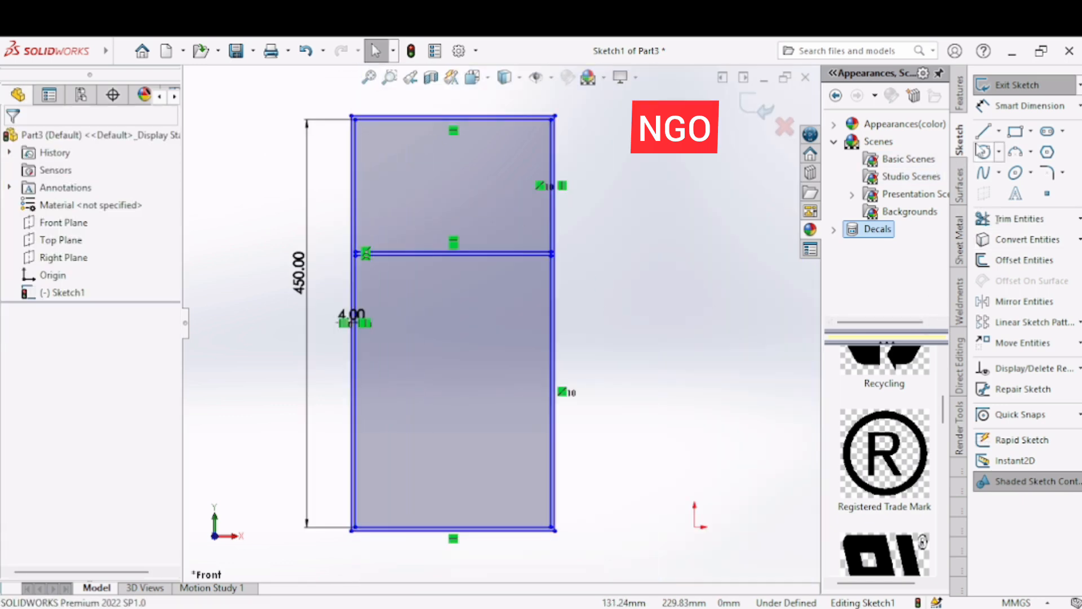
left_click(983, 133)
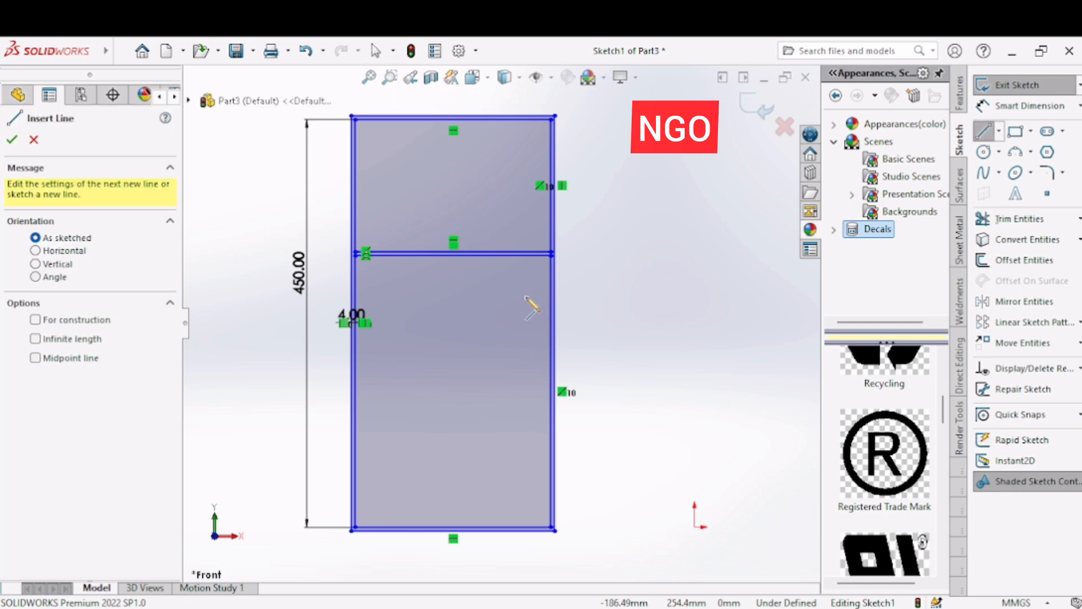
left_click(552, 367)
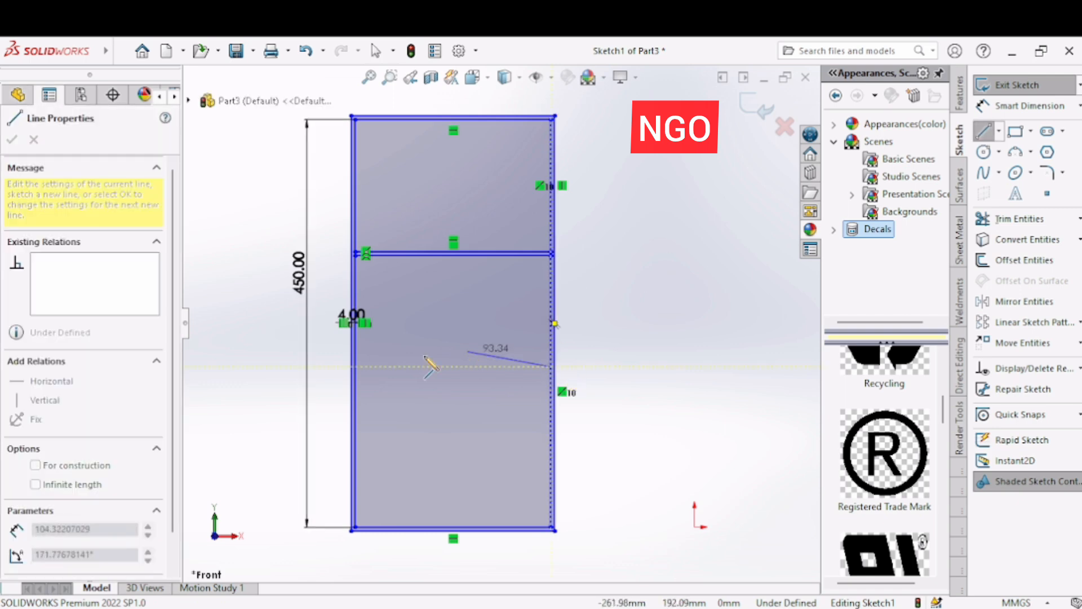
left_click(353, 367)
right_click(362, 373)
left_click(394, 379)
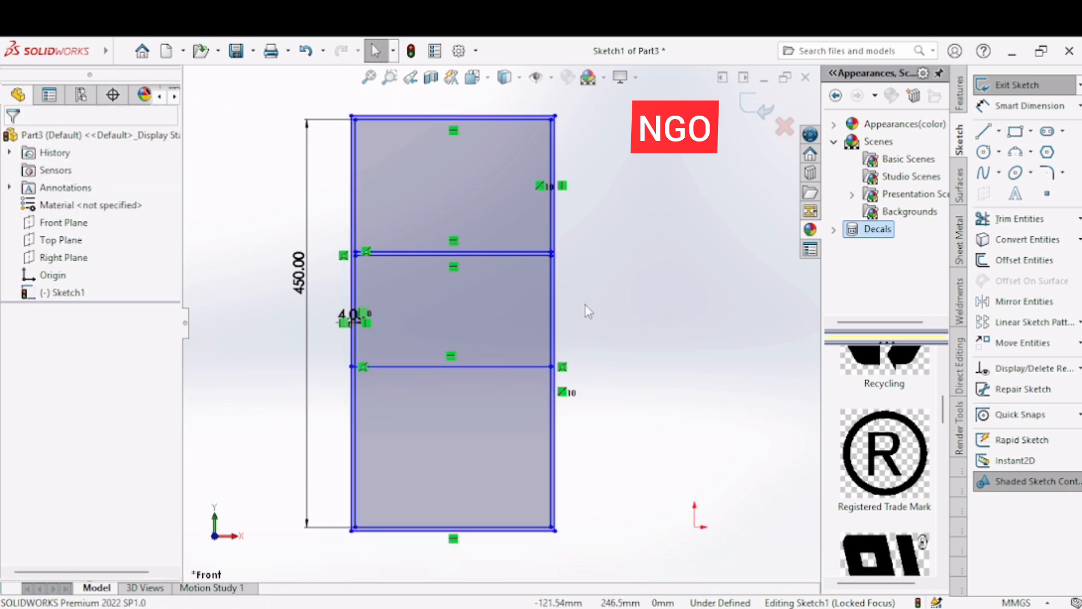
key("ctrl+z")
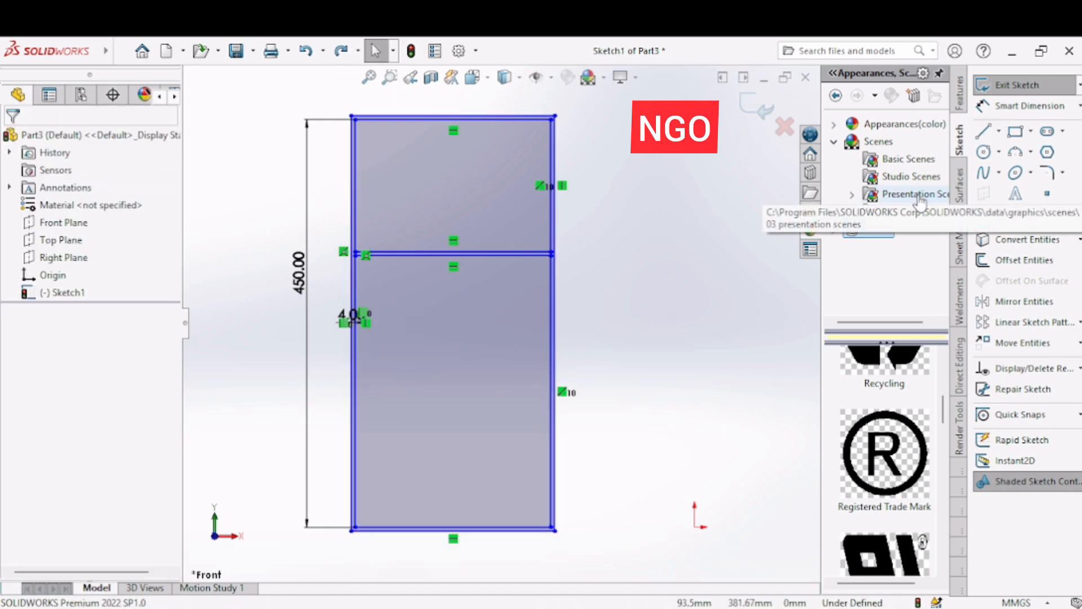
- Try a lower horizontal line about 220 mm long from the right inner frame line to the left outer line, and undo it
left_click(984, 132)
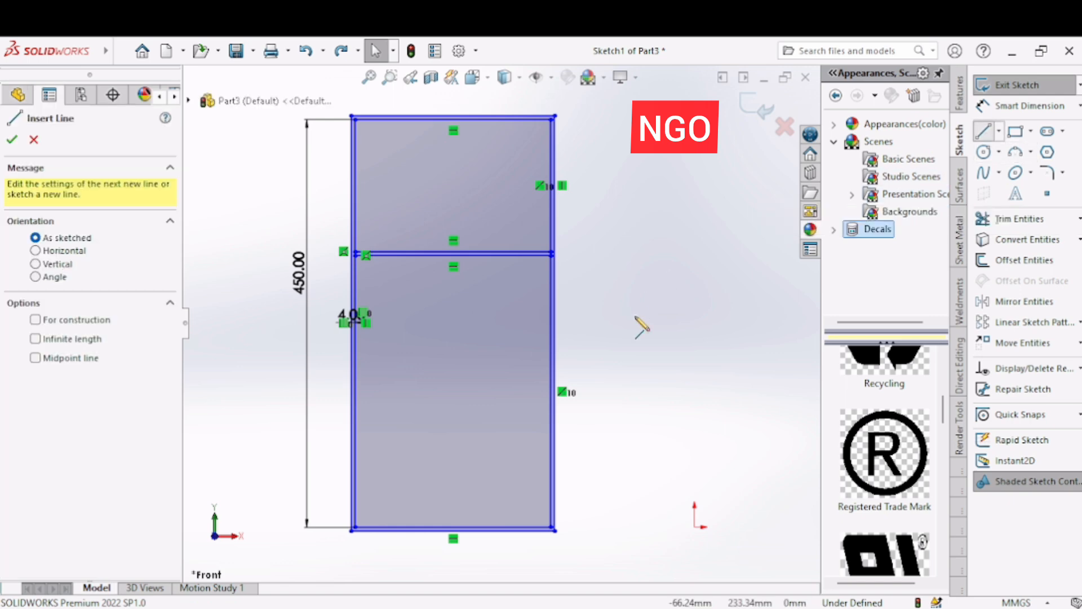
left_click(551, 390)
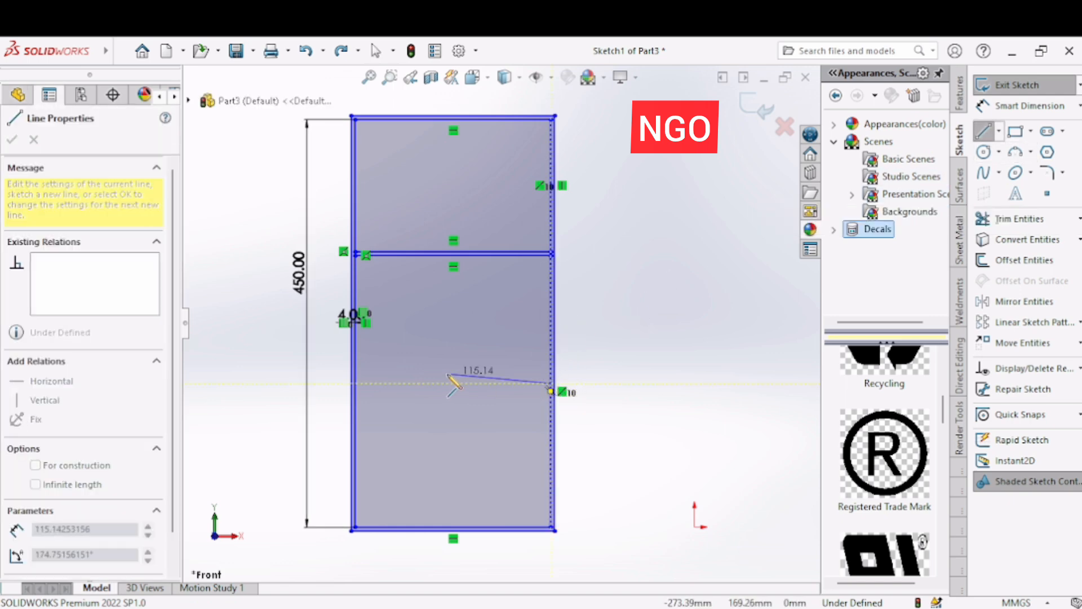
left_click(354, 383)
right_click(356, 384)
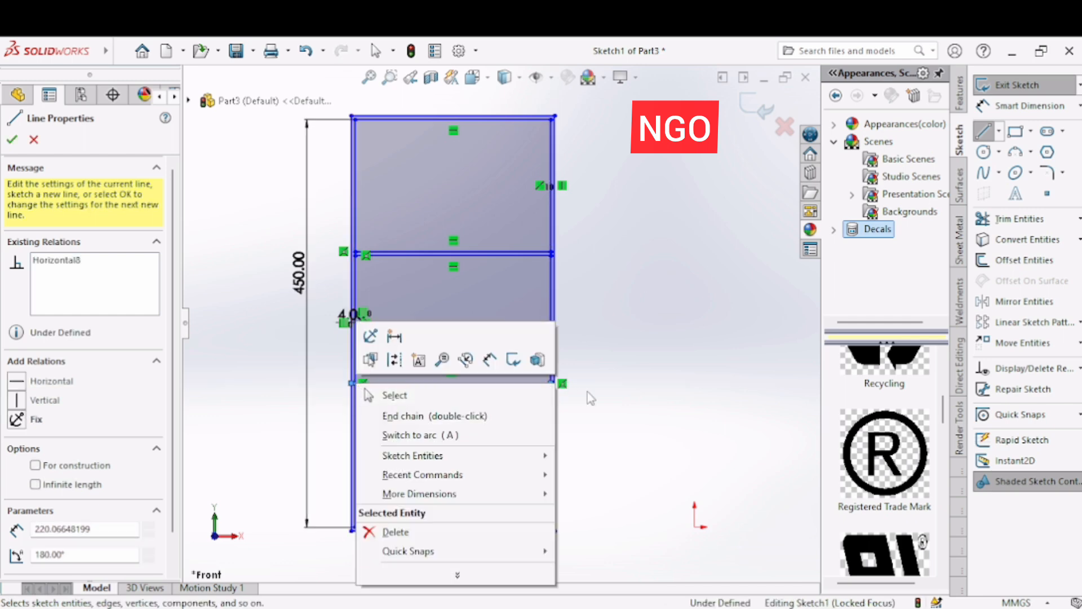
left_click(602, 396)
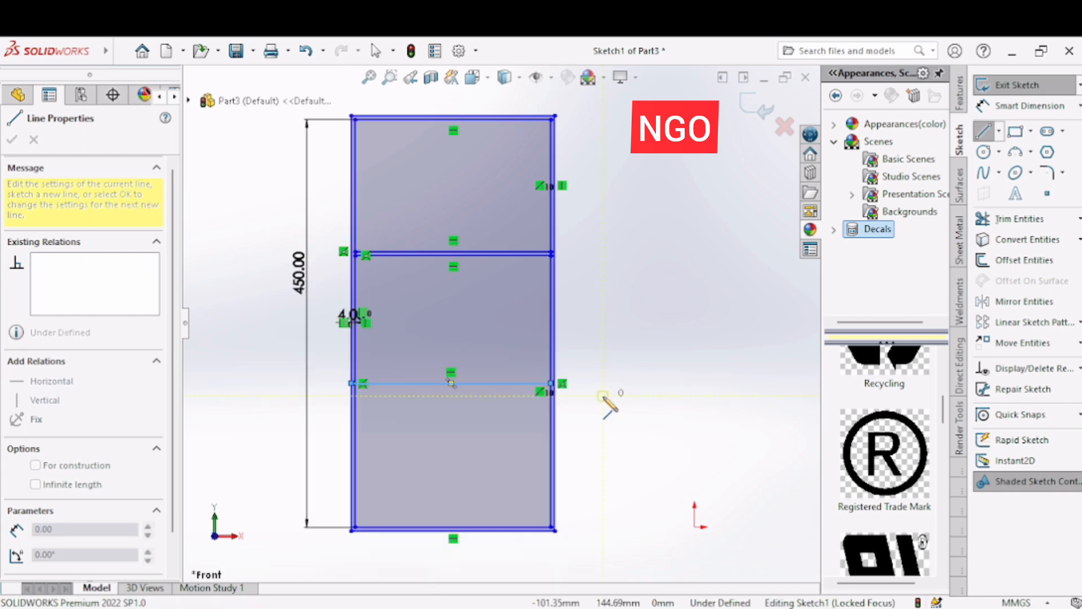
key("shift+z")
key("shift+z")
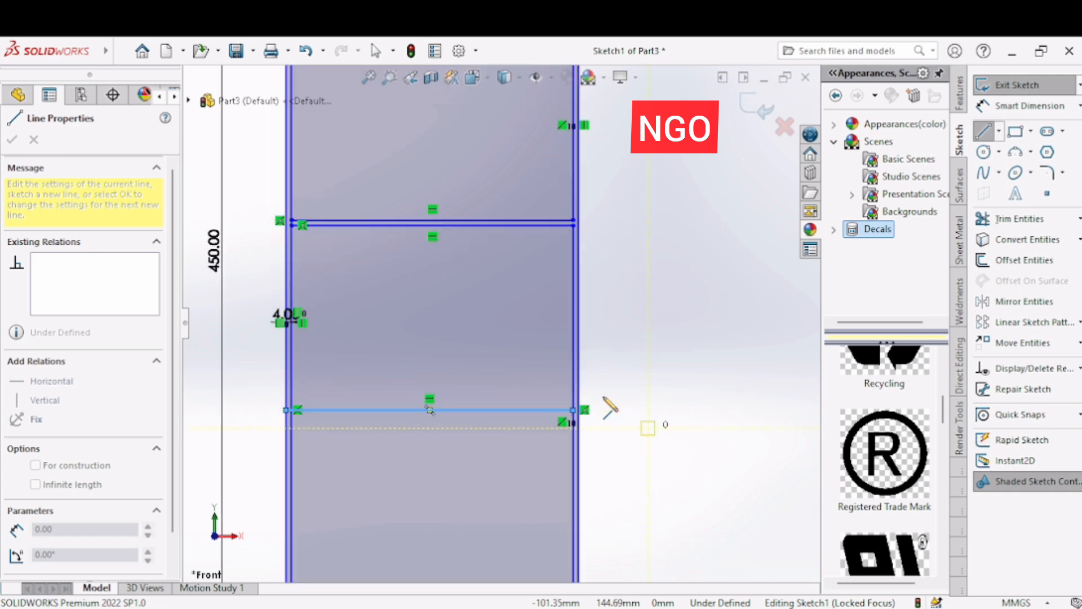
key("shift+z")
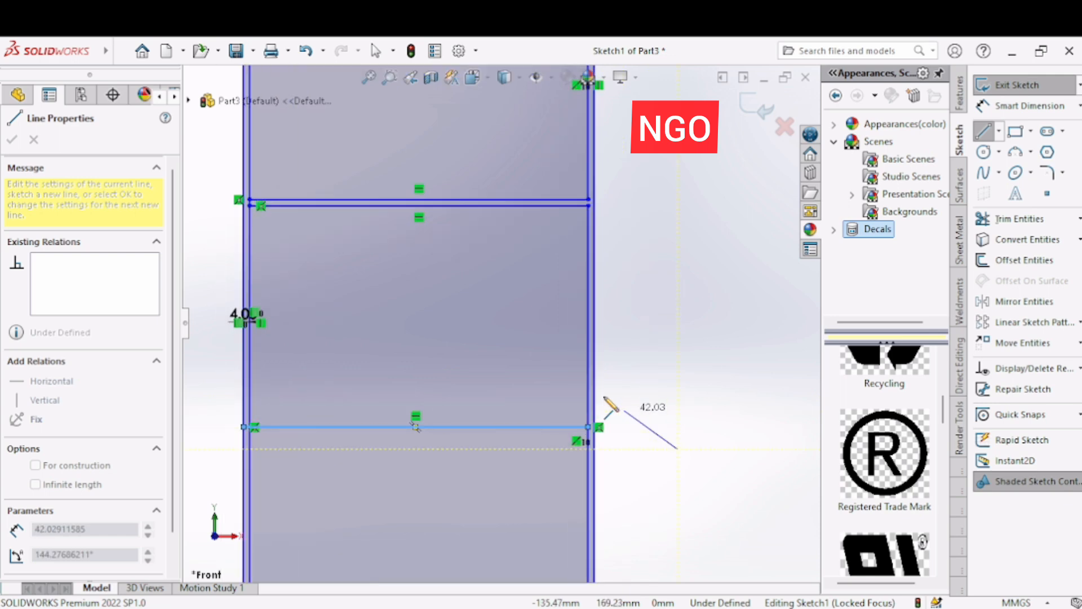
key("Escape")
key("ctrl+z")
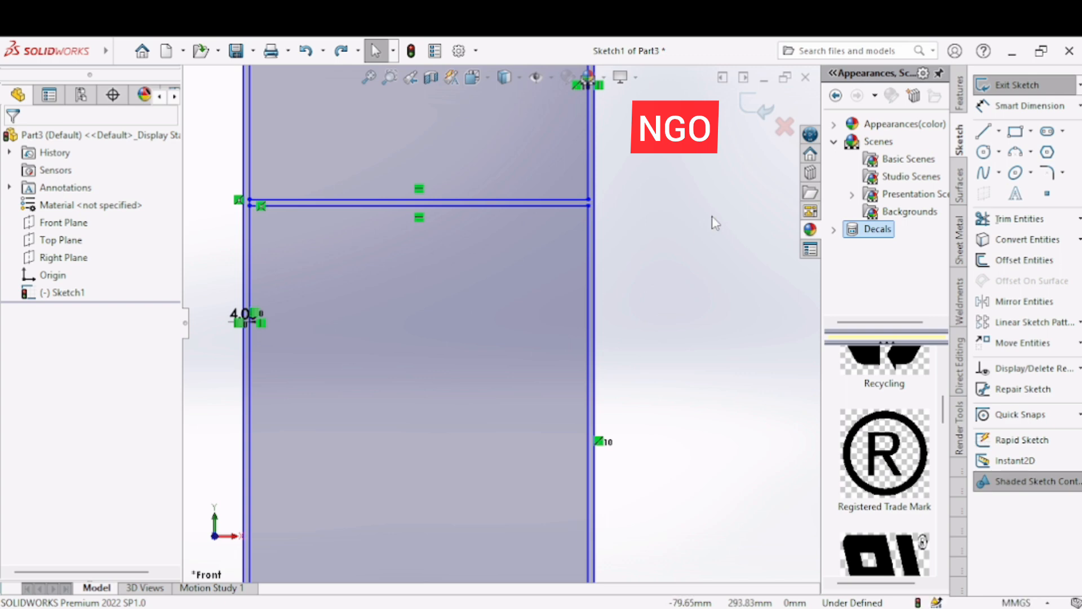
- Sketch a horizontal line about 216 mm long between the right and left inner frame lines, below the upper divider
left_click(984, 131)
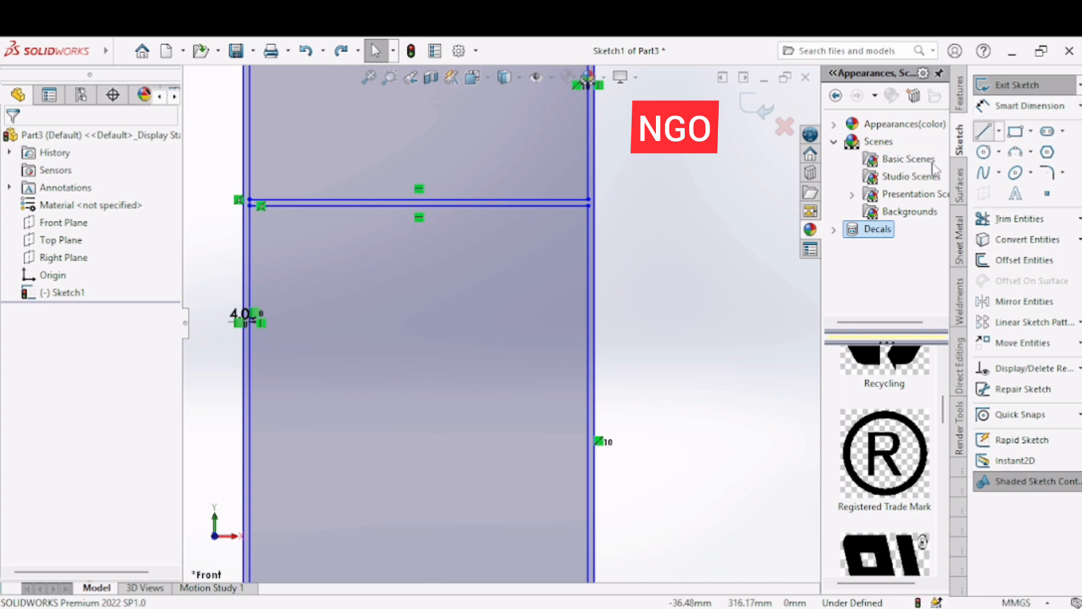
left_click(589, 467)
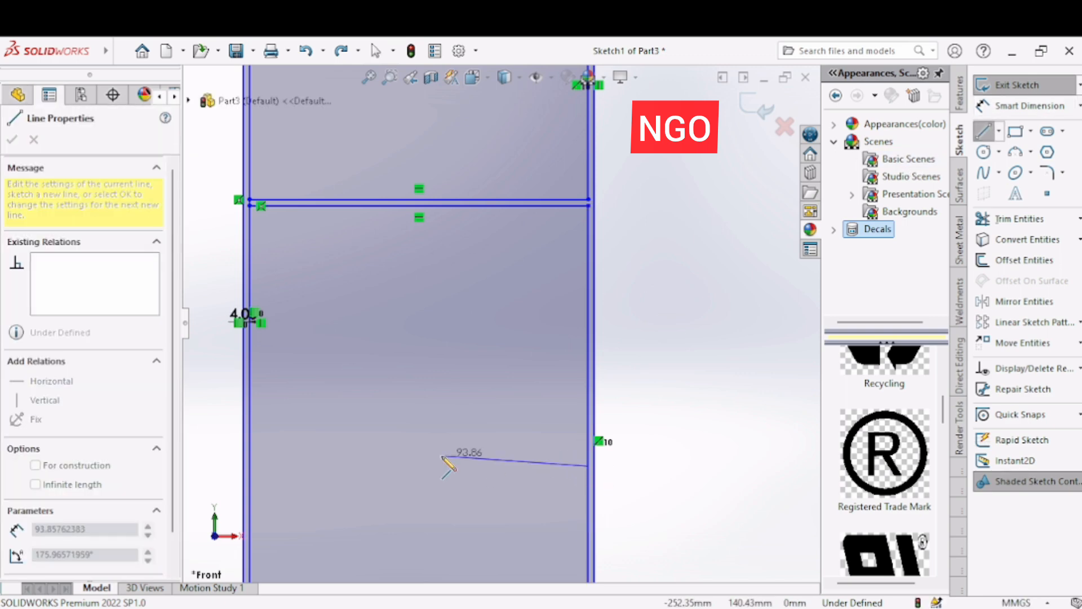
left_click(252, 467)
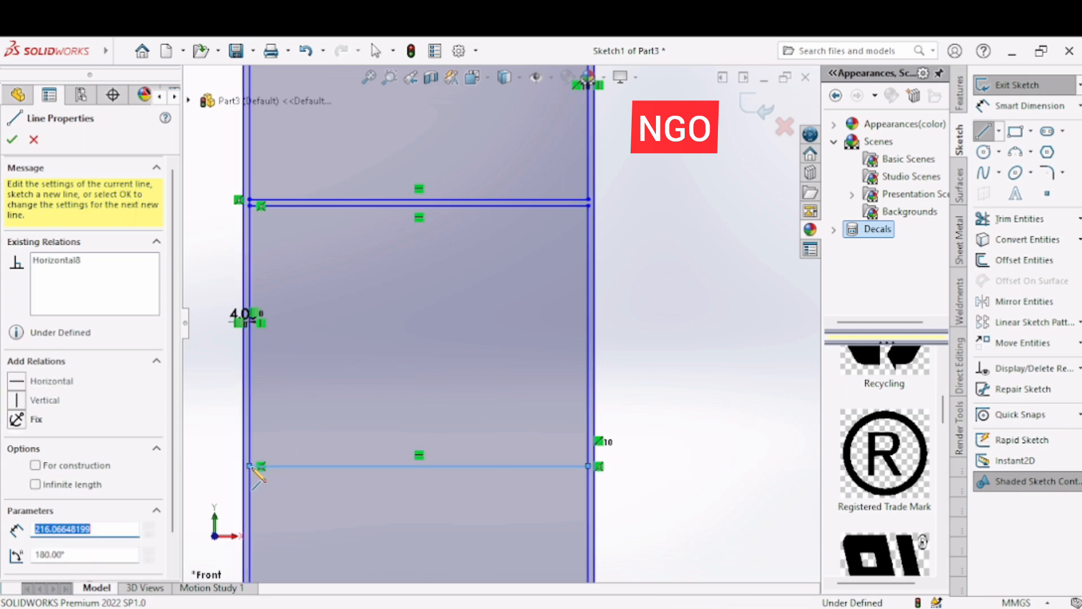
right_click(253, 467)
left_click(331, 457)
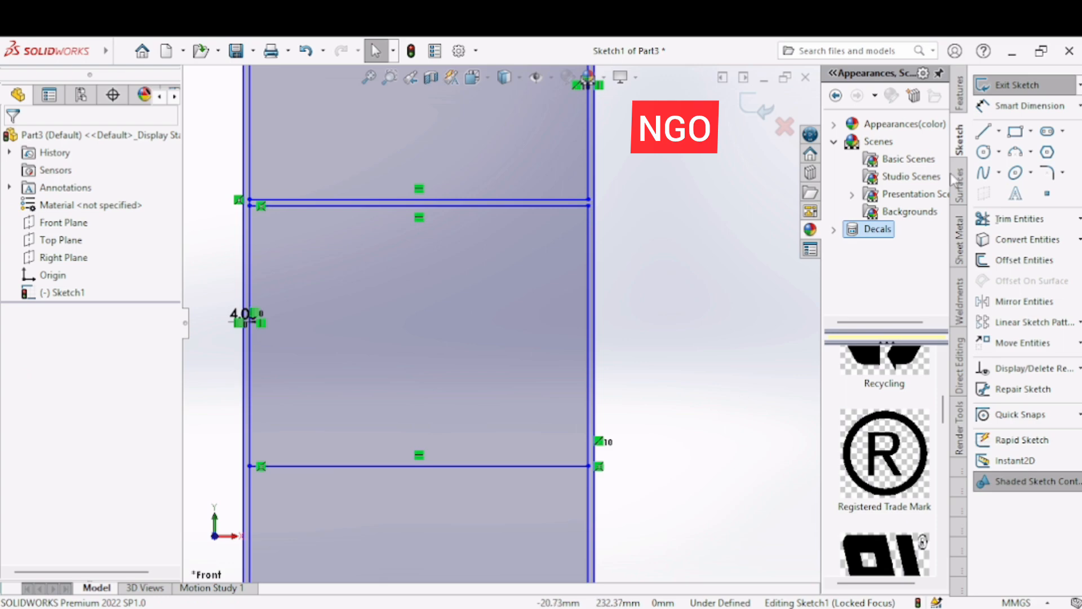
- Offset the lower horizontal line 4 mm upward to form the lower divider
left_click(1017, 260)
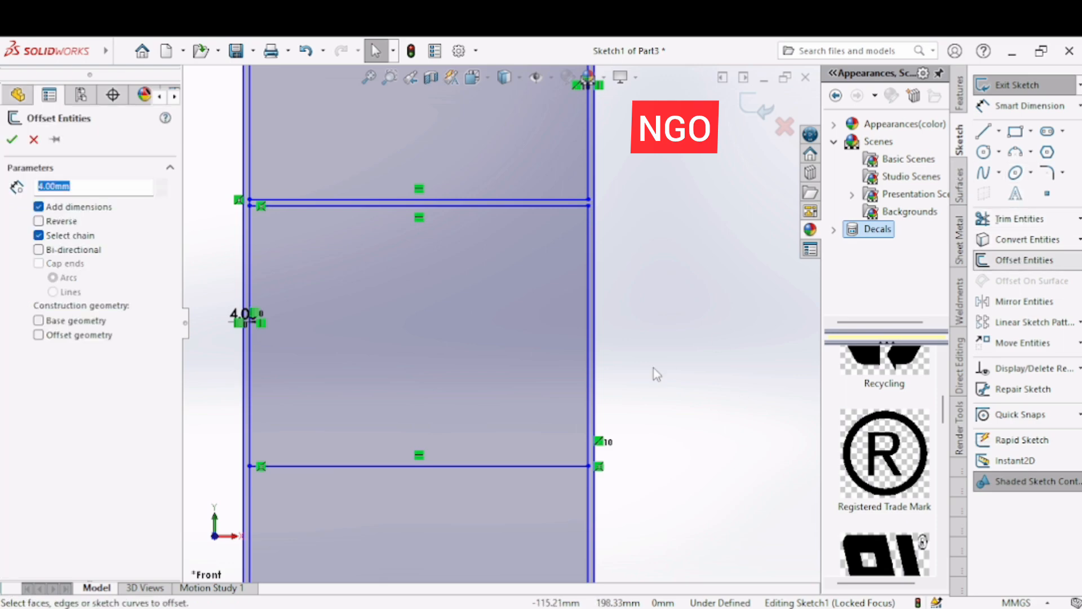
left_click(518, 467)
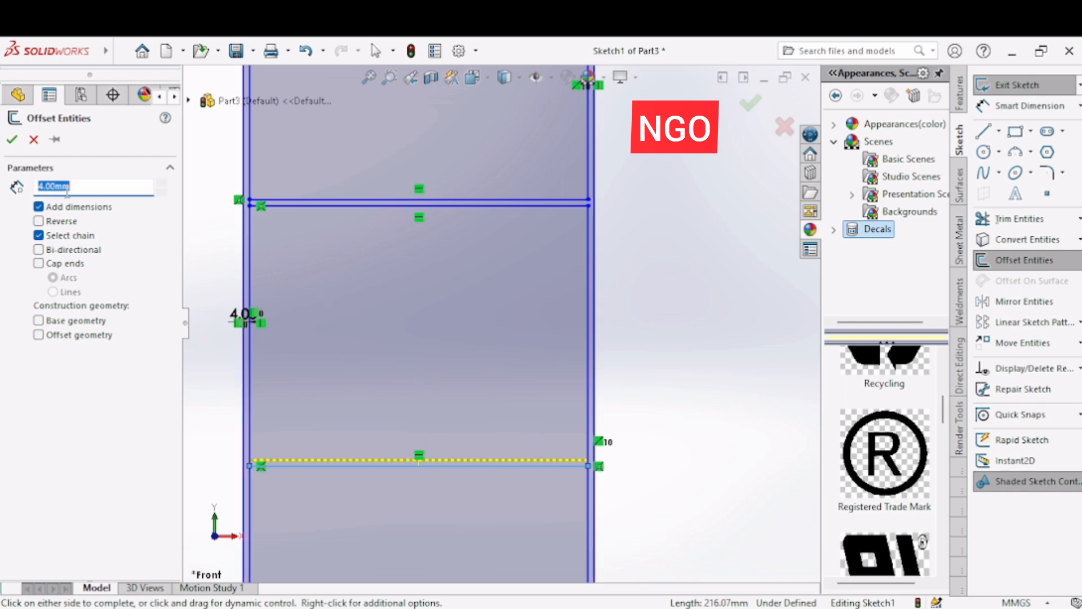
left_click(12, 141)
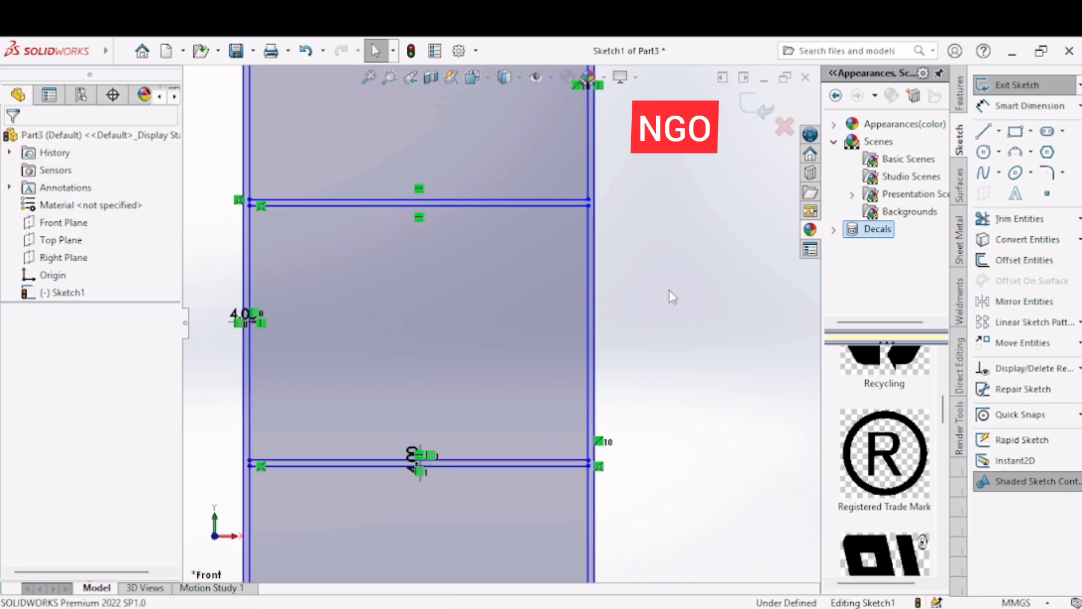
- Dimension the vertical gap between the two dividers, from the upper divider's lower right endpoint to the lower divider's upper right endpoint
right_click_drag(670, 290, 662, 186)
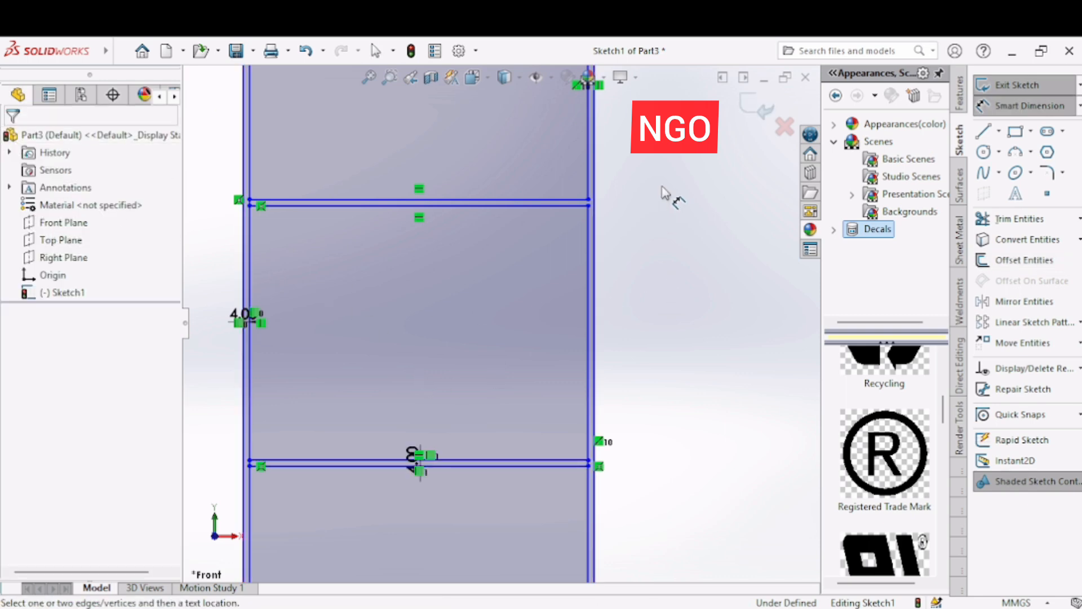
left_click(589, 206)
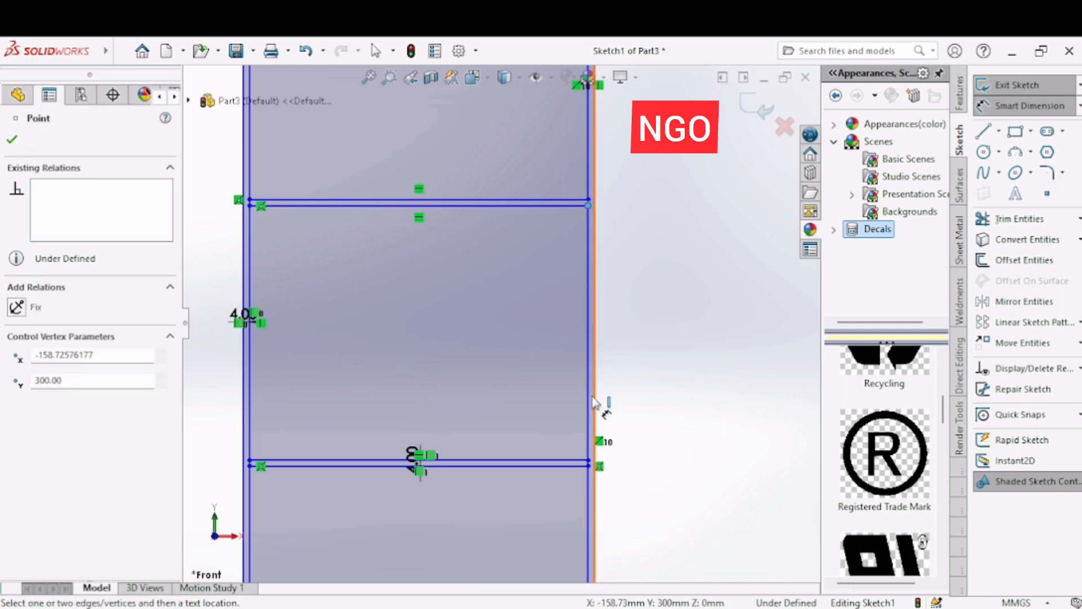
left_click(588, 462)
left_click(663, 407)
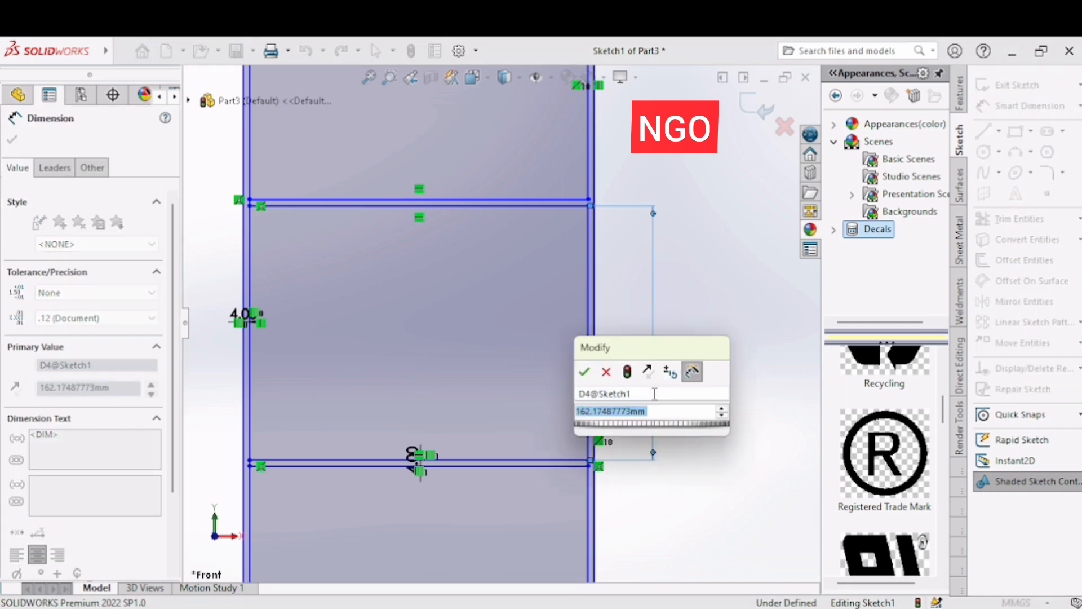
- Try setting the gap between the two dividers to 166 mm, and undo the value change
type("1")
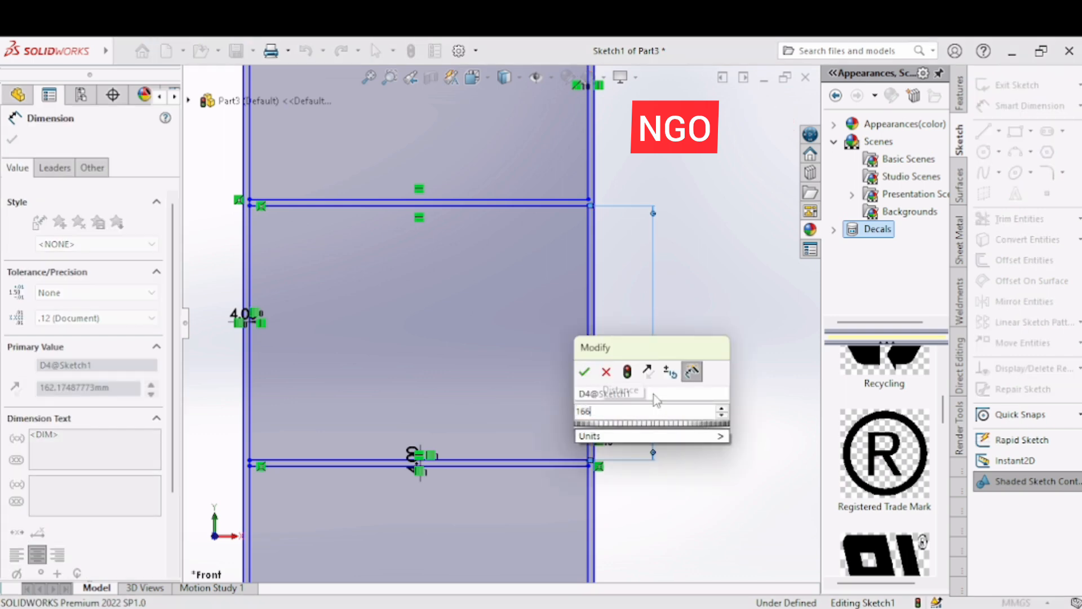
type("66")
key("Return")
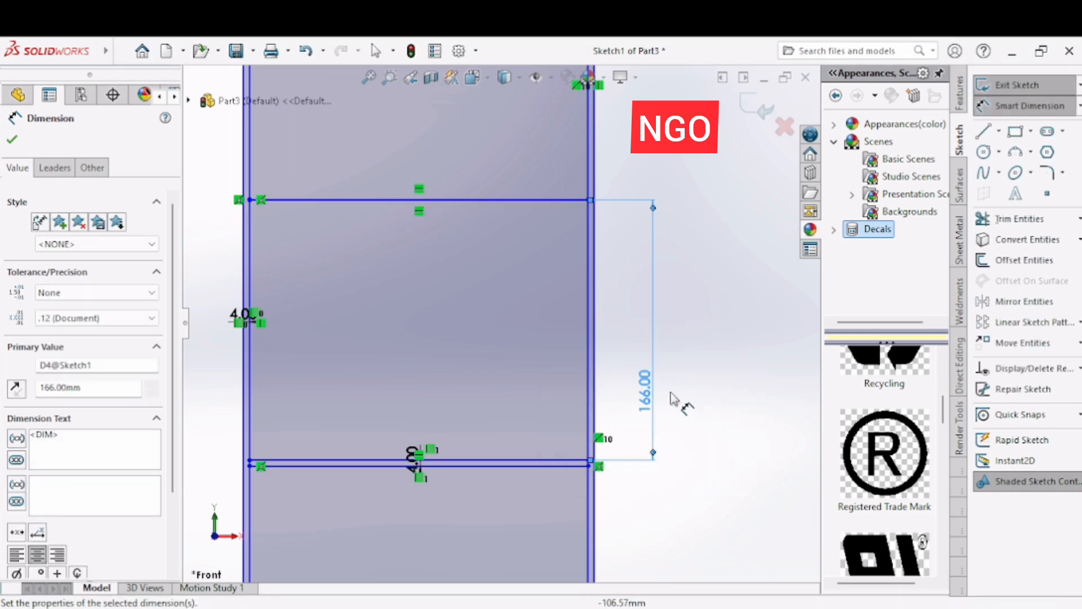
right_click(679, 393)
left_click(715, 438)
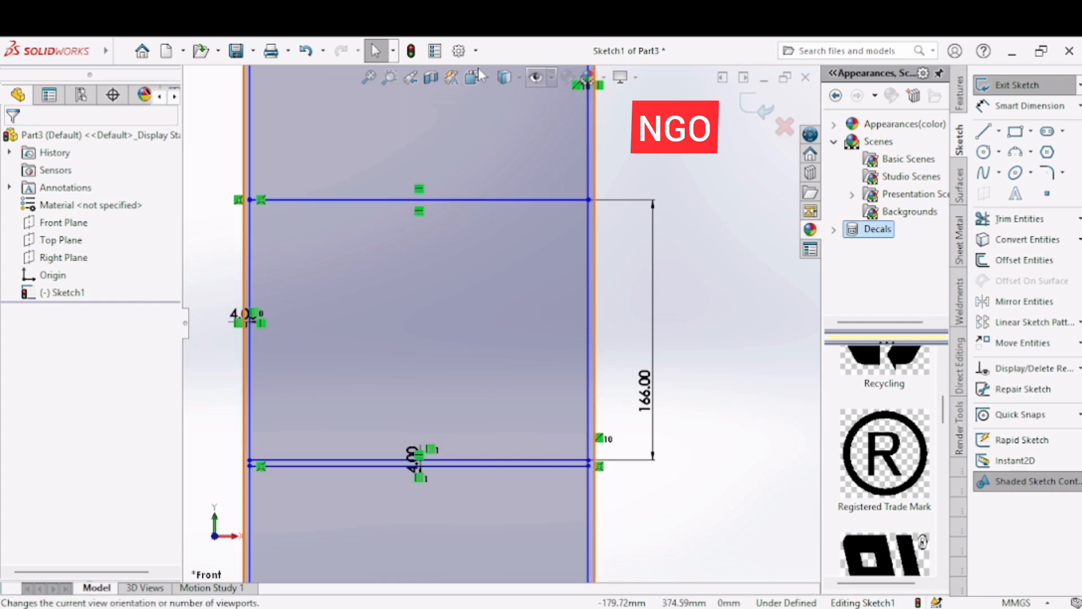
left_click(397, 77)
left_click_drag(513, 169, 611, 273)
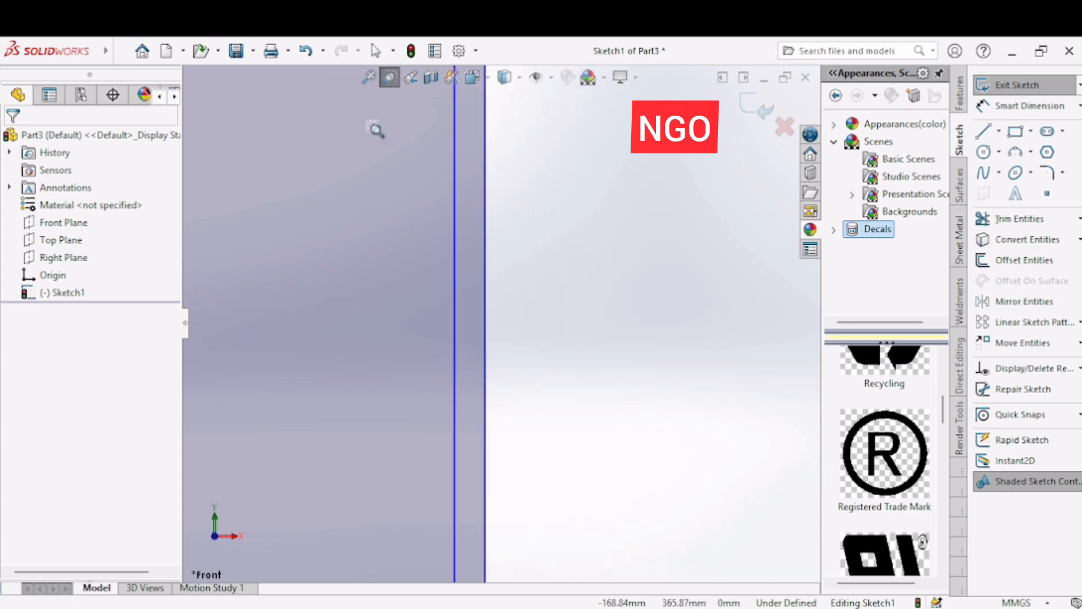
key("f")
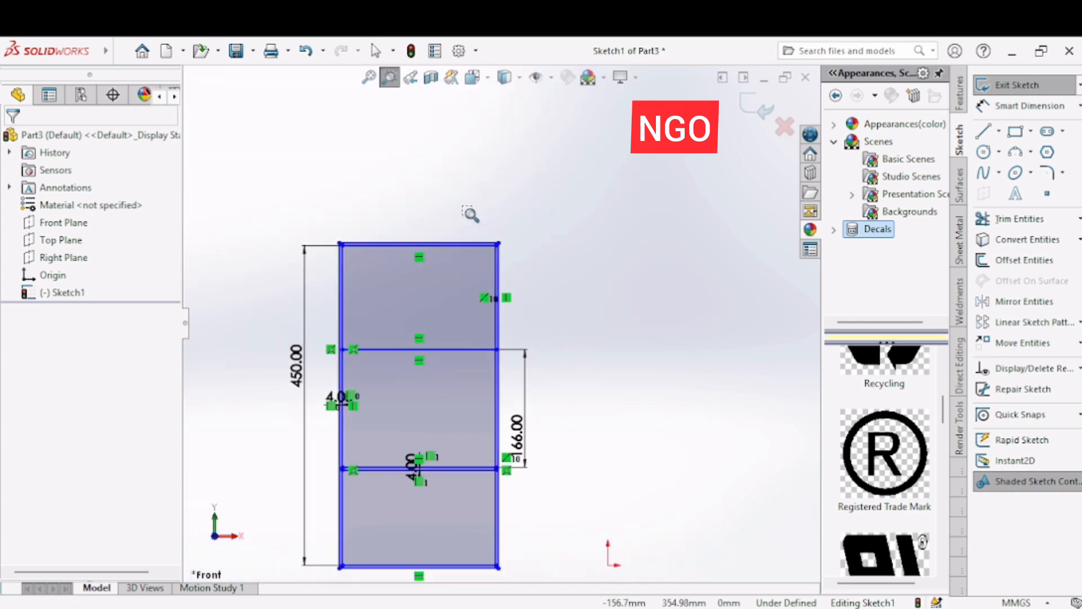
key("Escape")
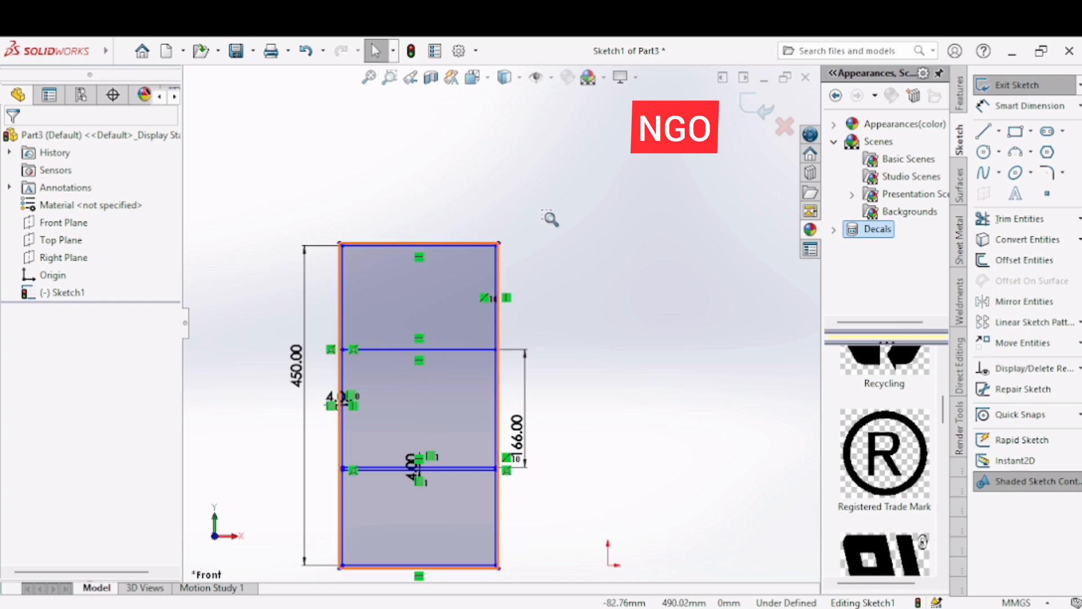
key("ctrl+z")
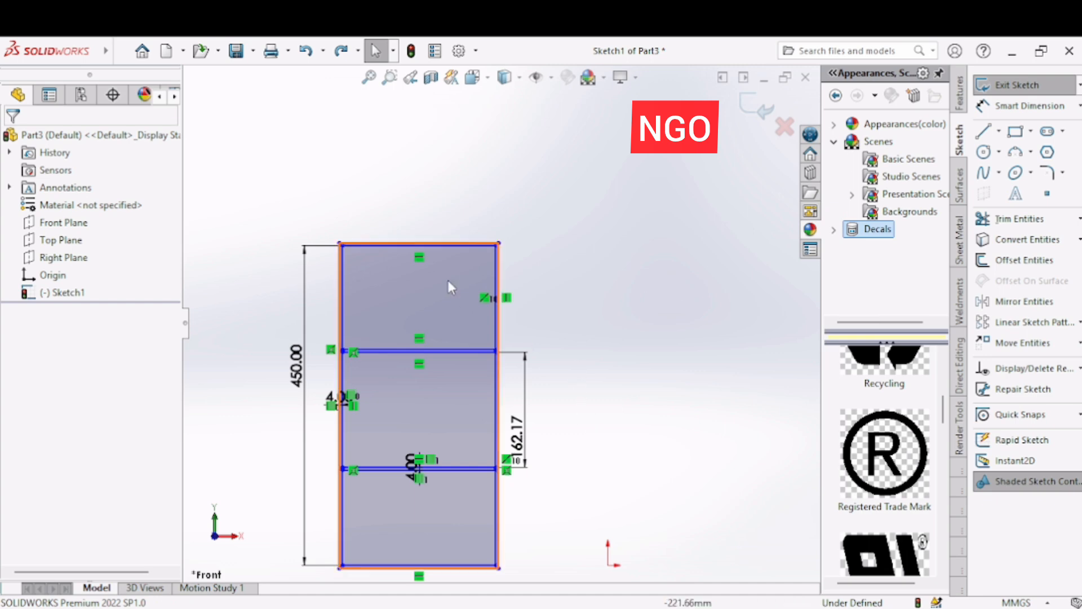
- Trim away the left inner frame line segment between the upper divider's two parallel lines
left_click(389, 78)
left_click_drag(485, 310, 532, 407)
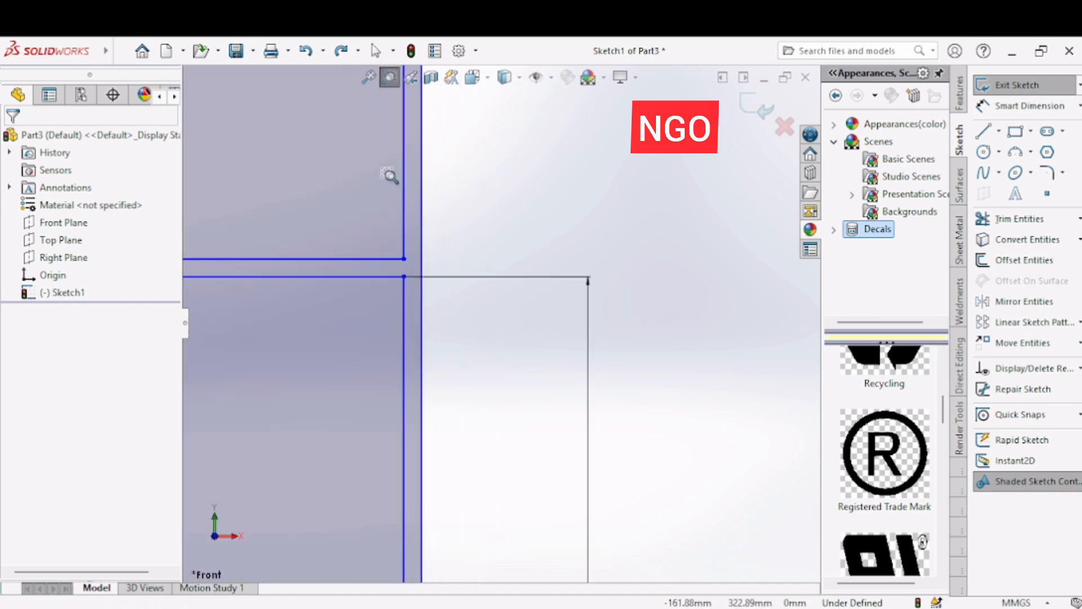
scroll(389, 176, "down", 6)
scroll(389, 176, "up", 4)
scroll(389, 176, "down", 6)
scroll(389, 176, "up", 2)
scroll(390, 176, "up", 2)
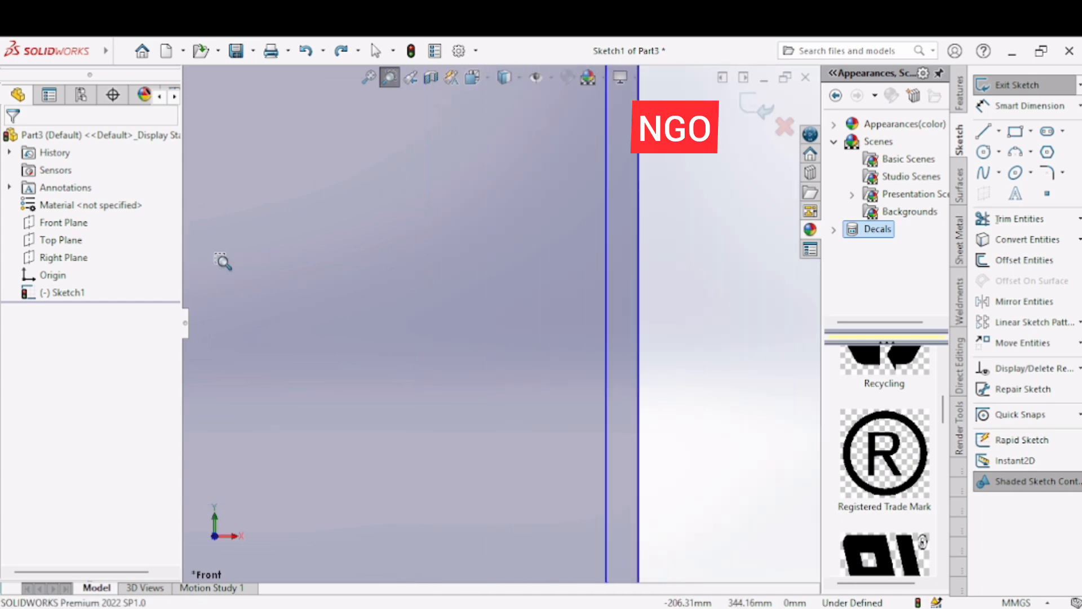
scroll(278, 311, "up", 5)
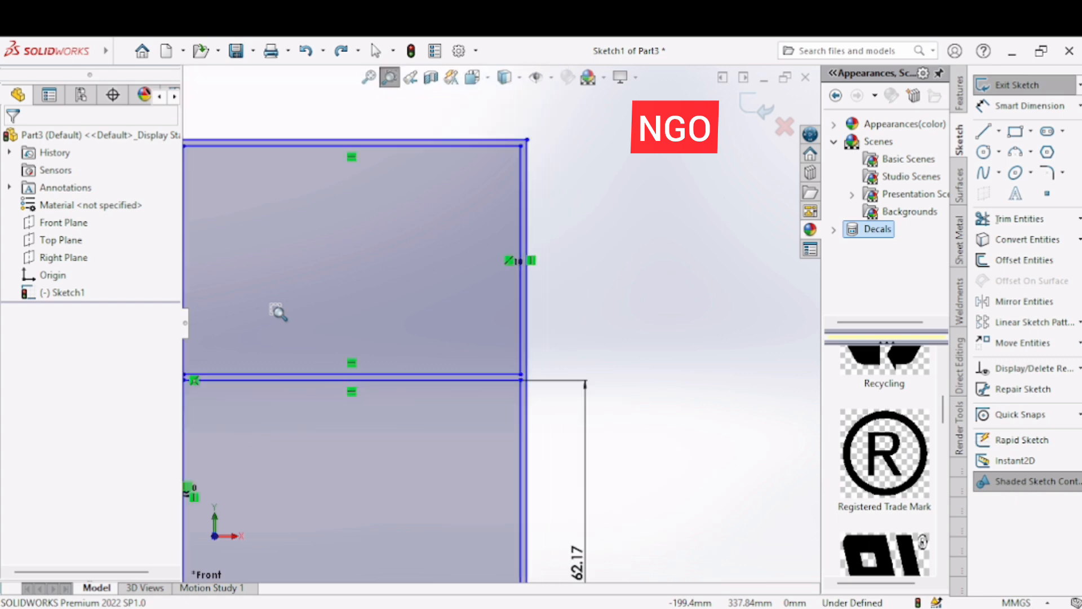
scroll(278, 312, "up", 2)
left_click_drag(259, 340, 309, 392)
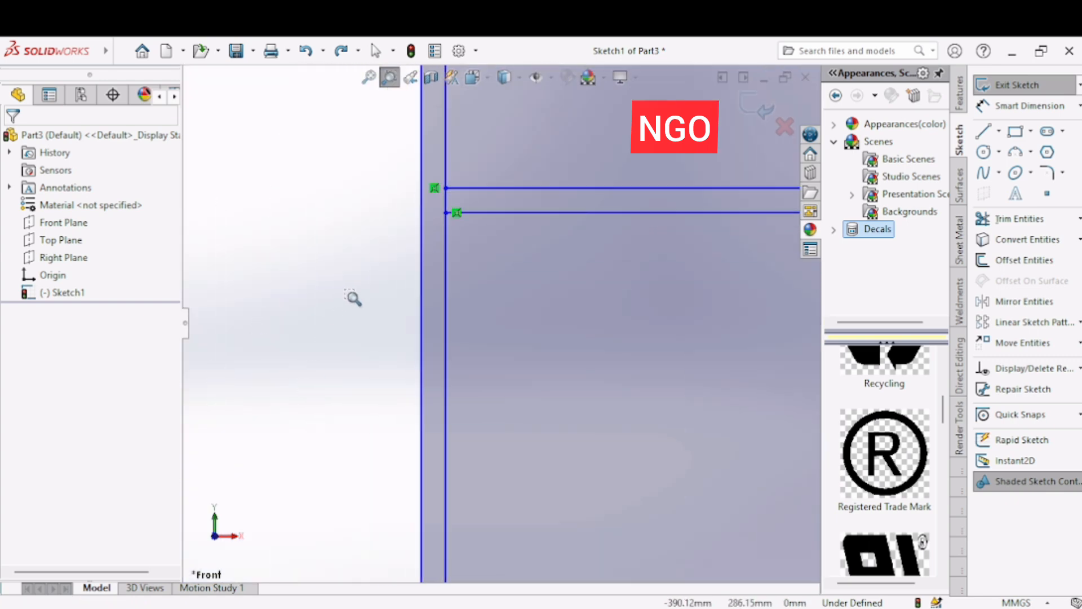
key("Escape")
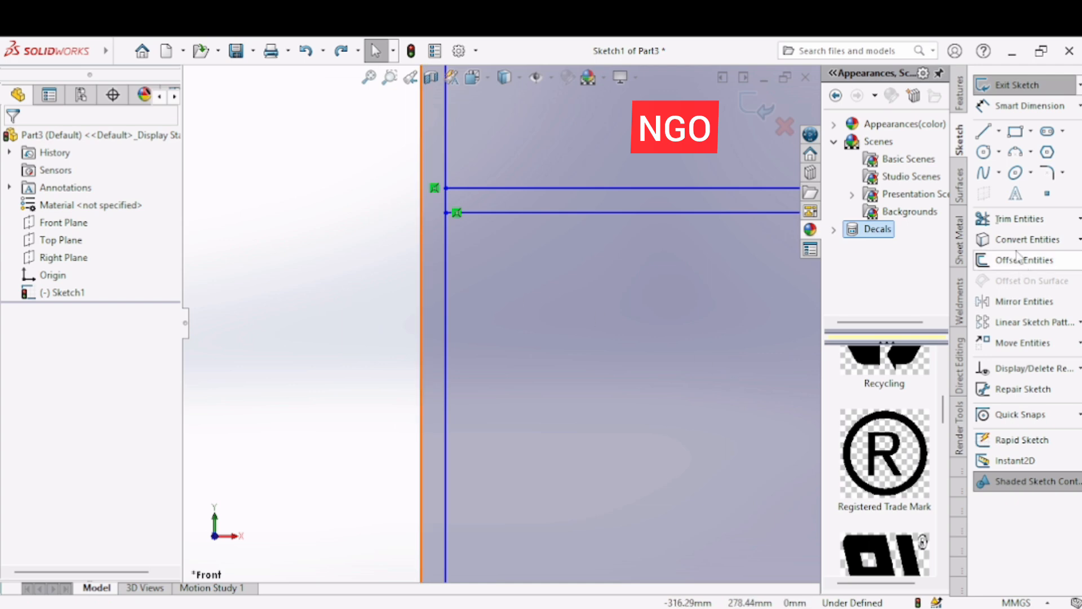
left_click(1018, 219)
left_click_drag(459, 194, 439, 209)
key("Escape")
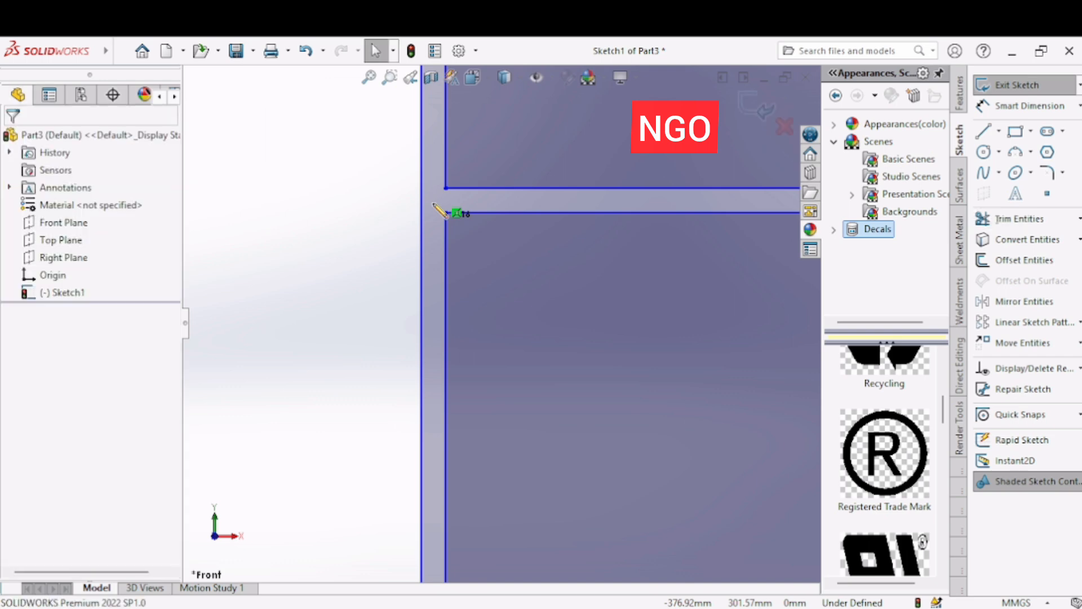
left_click(368, 77)
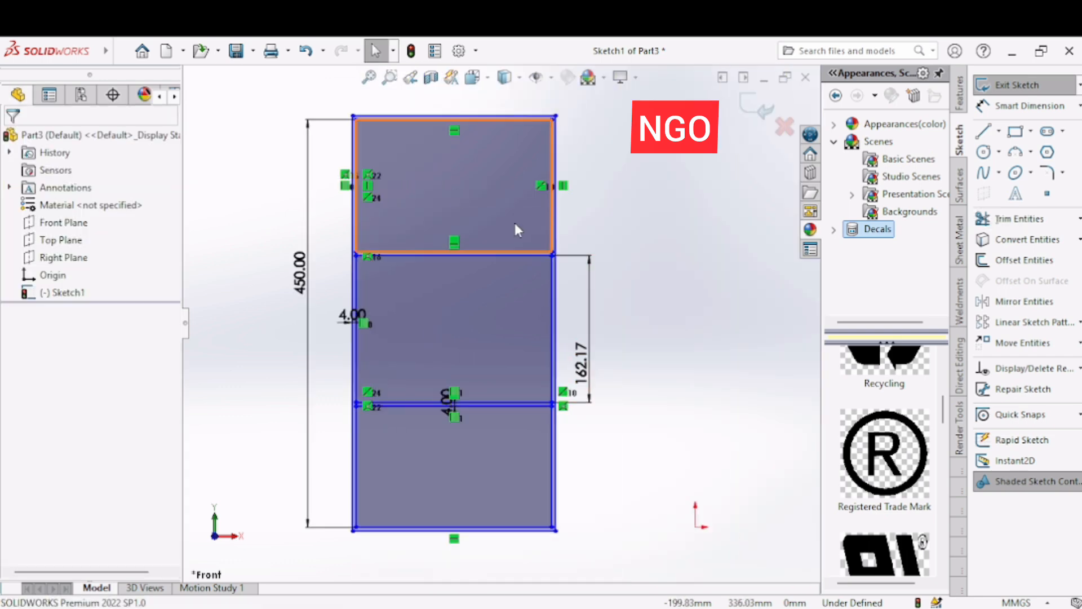
- Try to trim the right inner frame line at the lower divider, and undo it
left_click(394, 75)
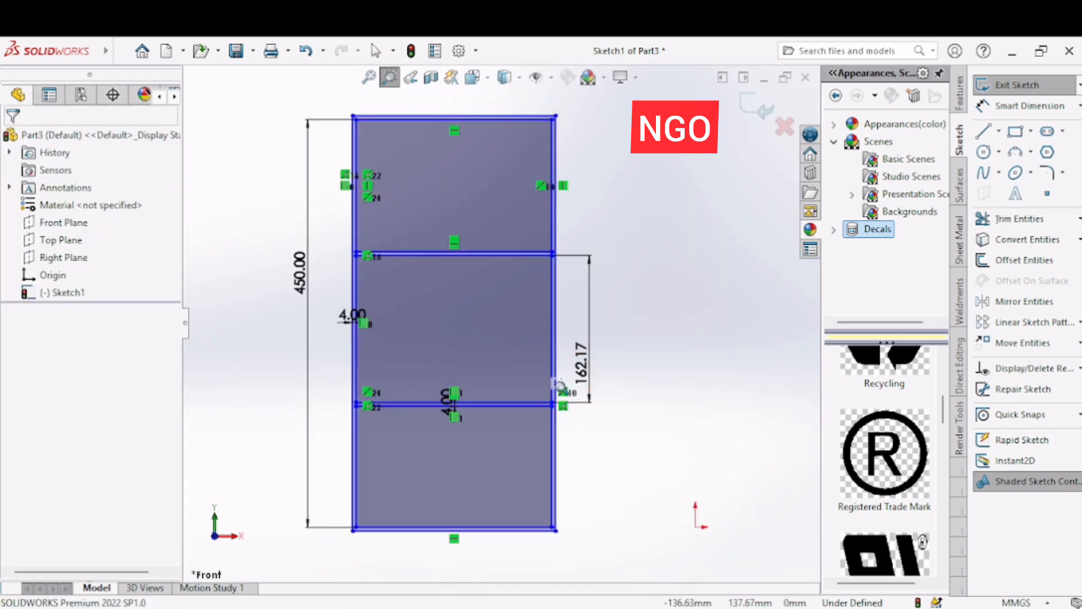
left_click_drag(560, 410, 602, 491)
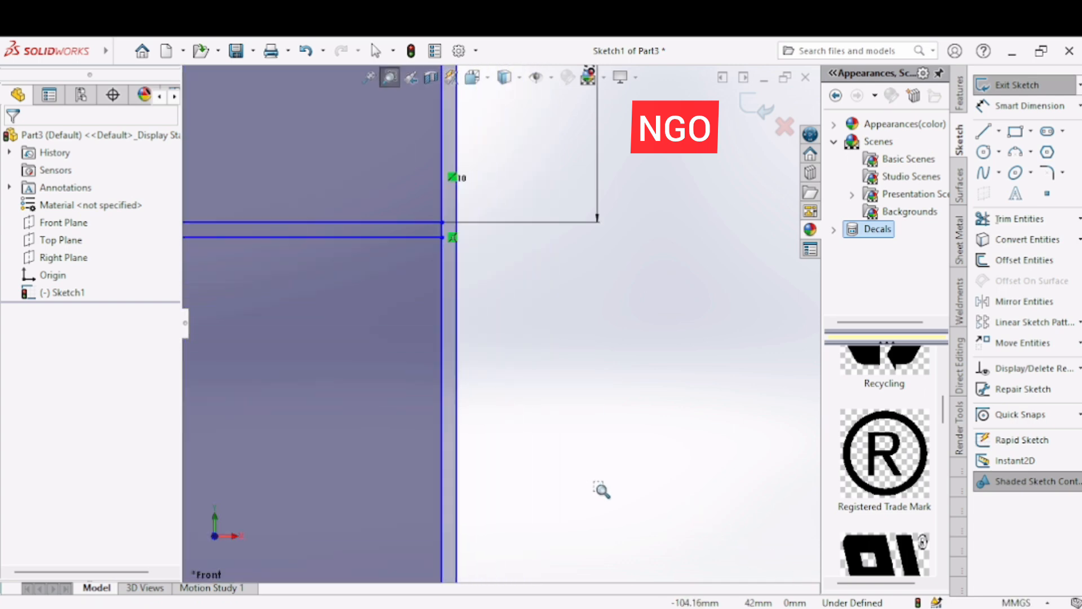
key("Escape")
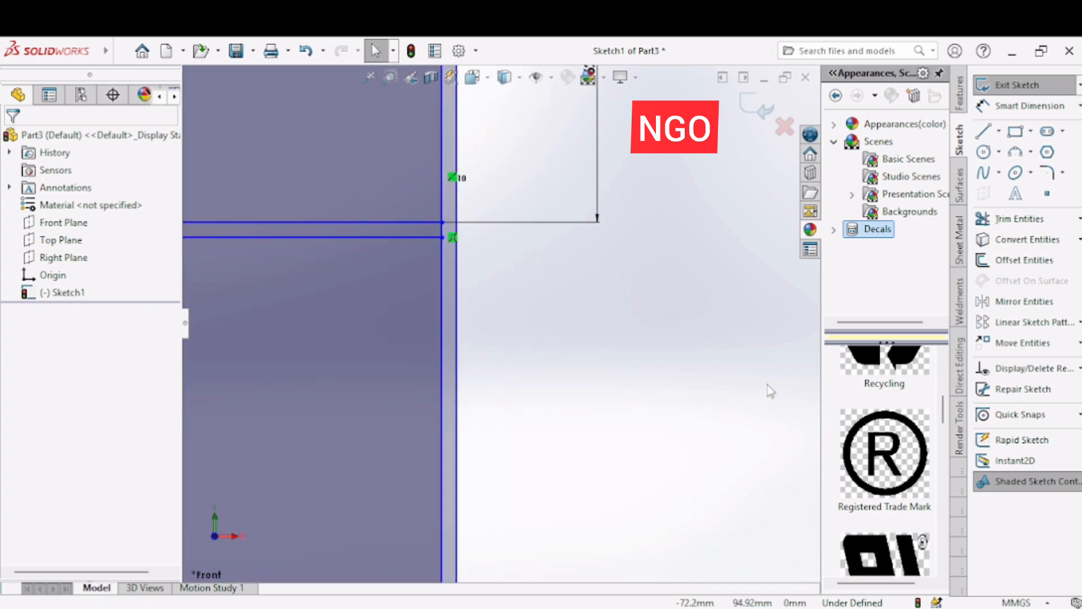
left_click(1012, 219)
left_click(439, 230)
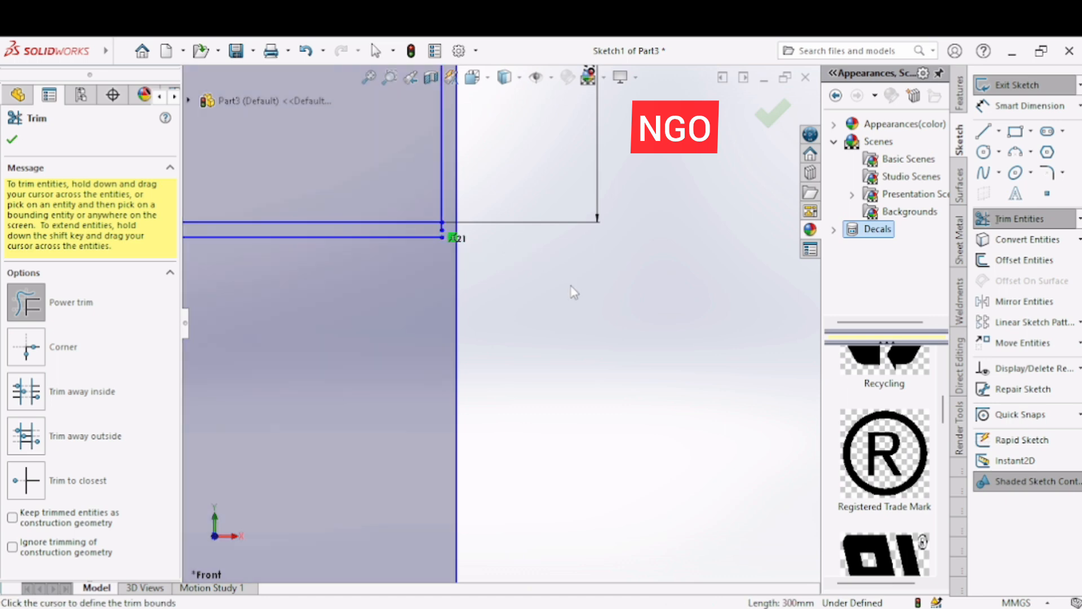
key("Escape")
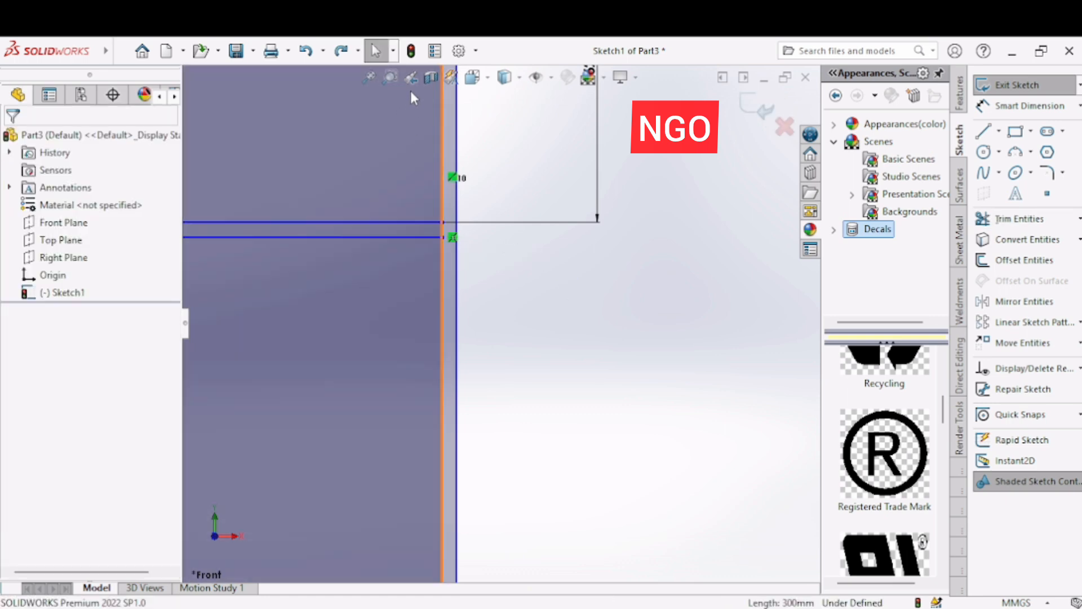
- Trim away the right inner frame line segment between the lower divider's two parallel lines
left_click(389, 77)
left_click_drag(437, 234, 474, 280)
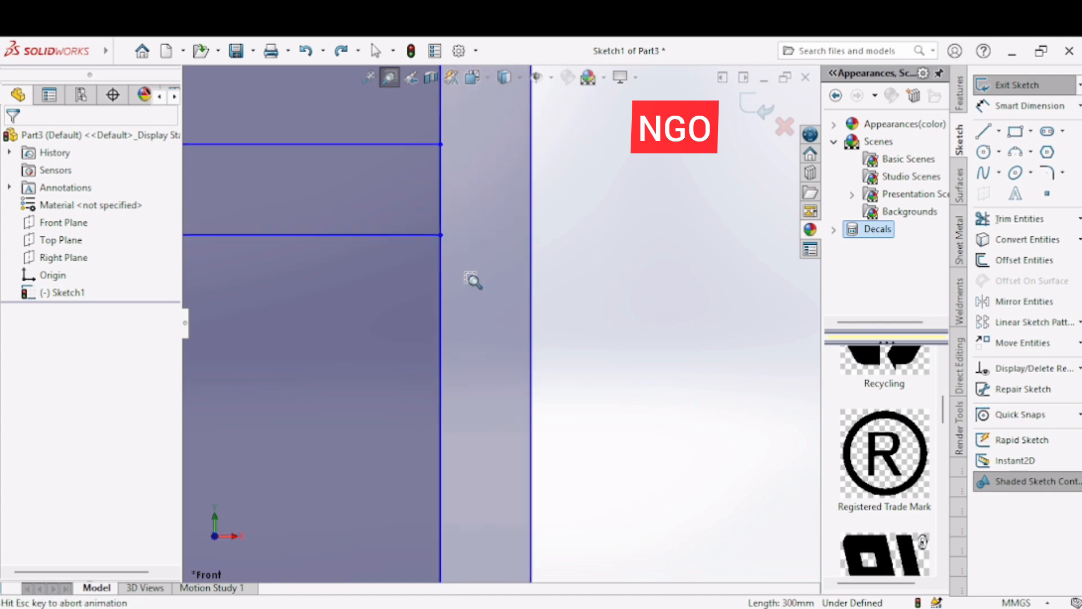
left_click(1015, 219)
mouse_move(410, 179)
left_mouse_down()
mouse_move(472, 197)
mouse_move(630, 208)
left_mouse_up()
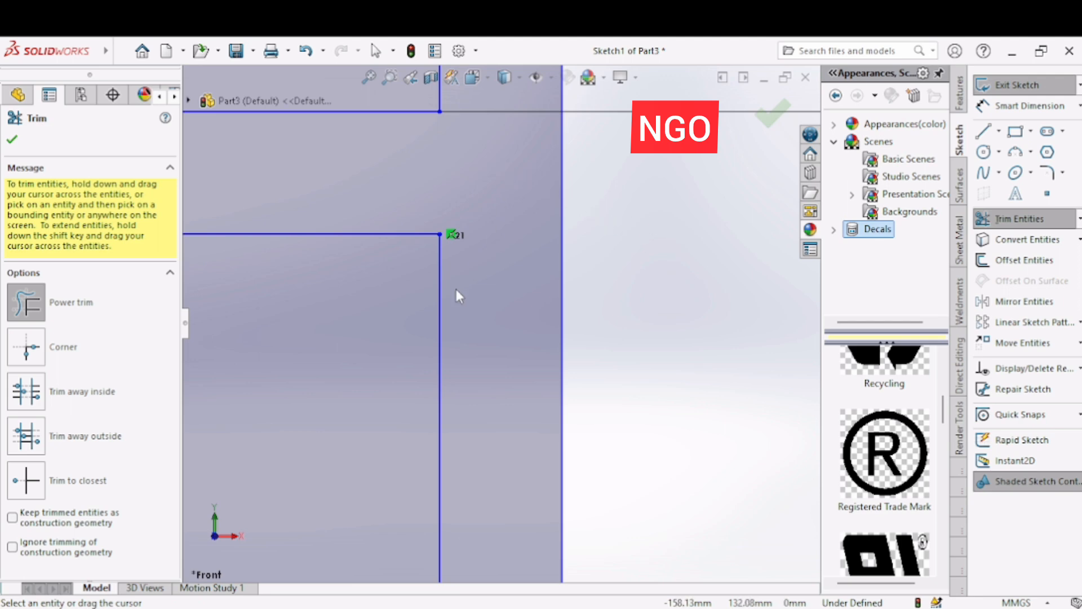
- Trim away the left inner frame line segment between the lower divider's two parallel lines and finish trimming
scroll(455, 290, "up", 5)
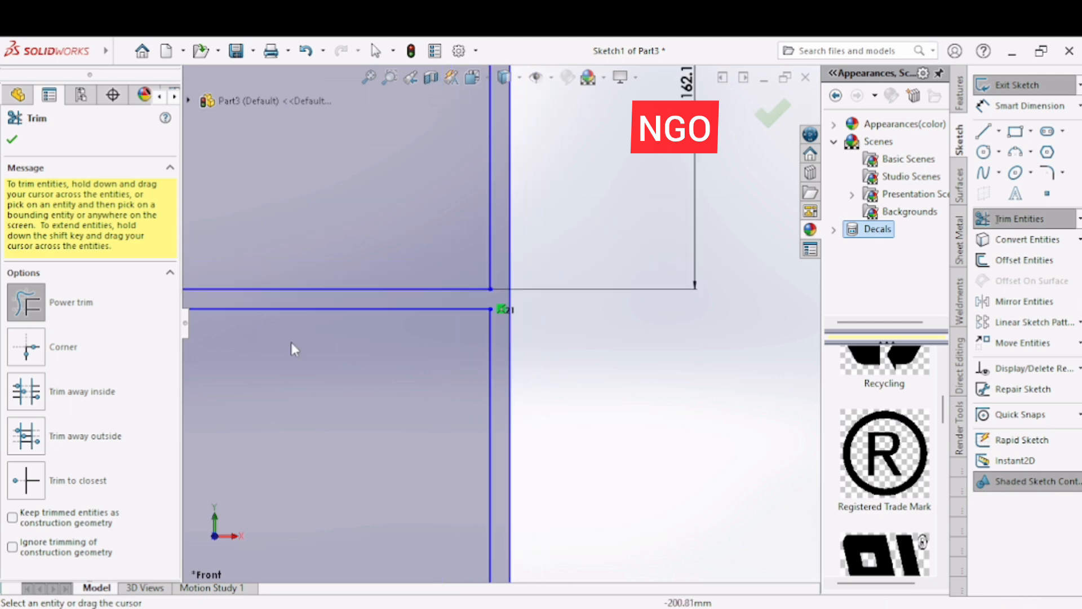
scroll(403, 417, "up", 5)
right_click(402, 418)
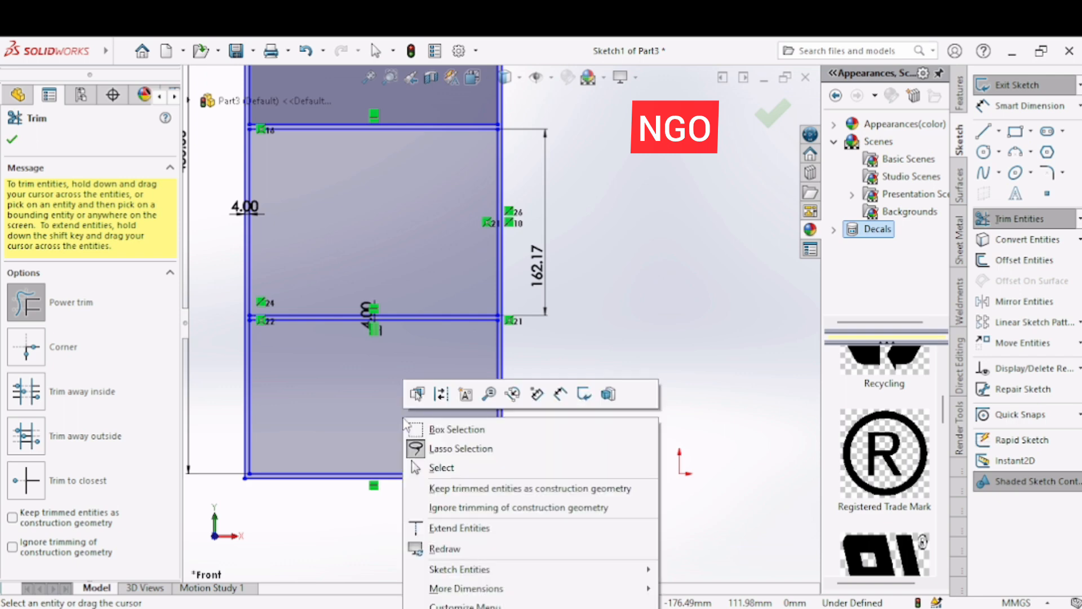
left_click(389, 78)
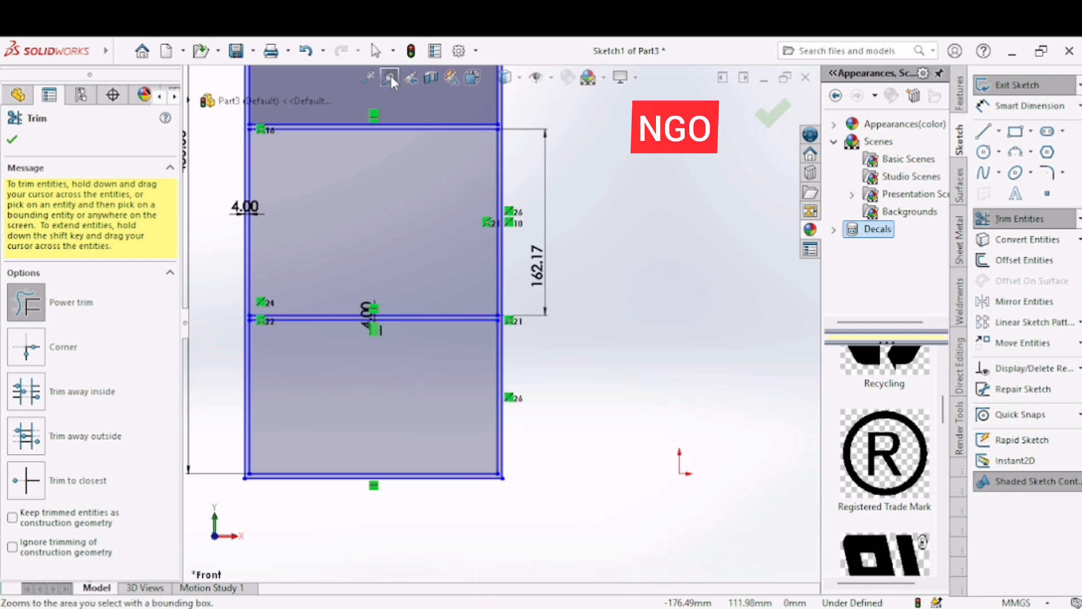
left_click_drag(237, 283, 302, 399)
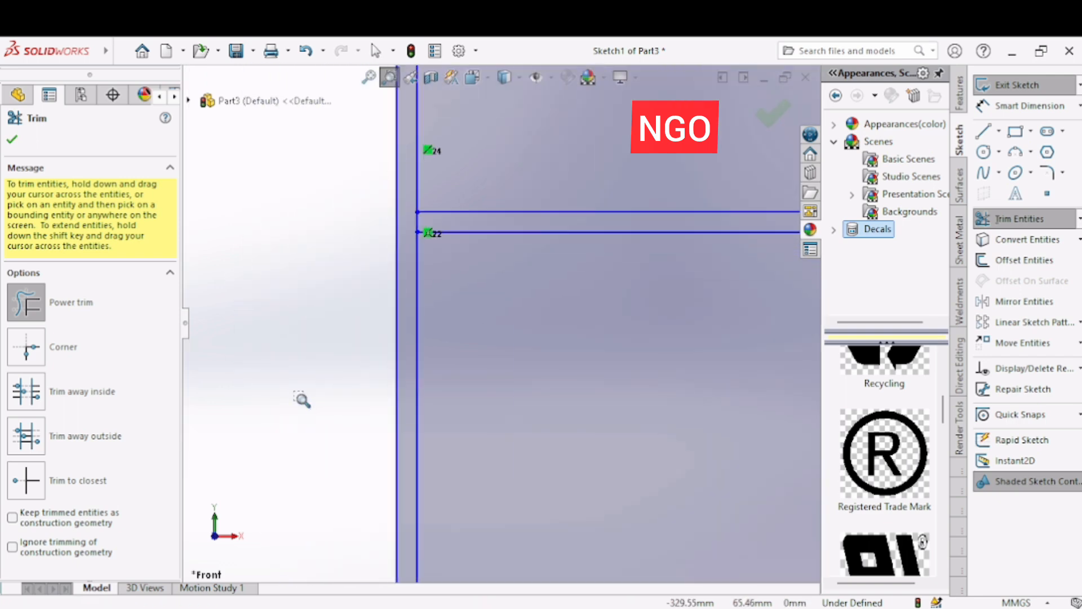
left_click_drag(407, 193, 460, 305)
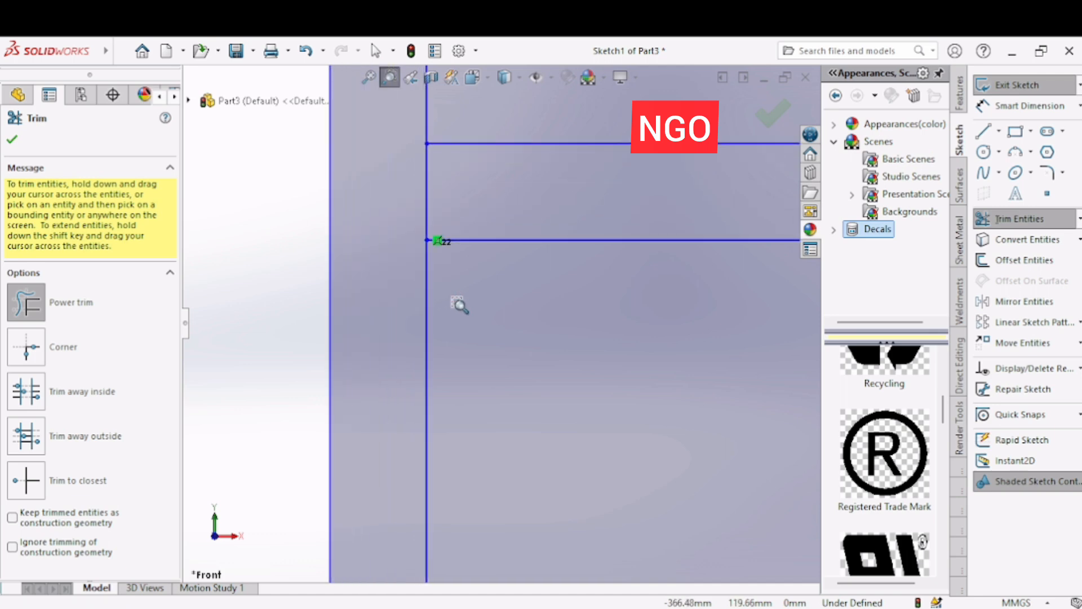
key("Escape")
left_click_drag(462, 203, 401, 193)
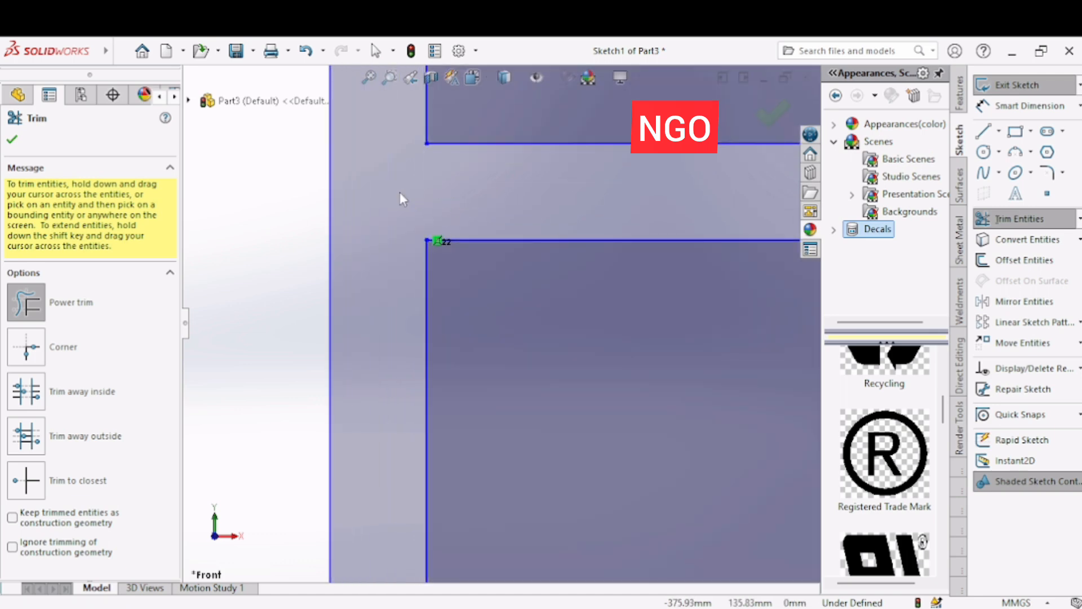
left_click(370, 77)
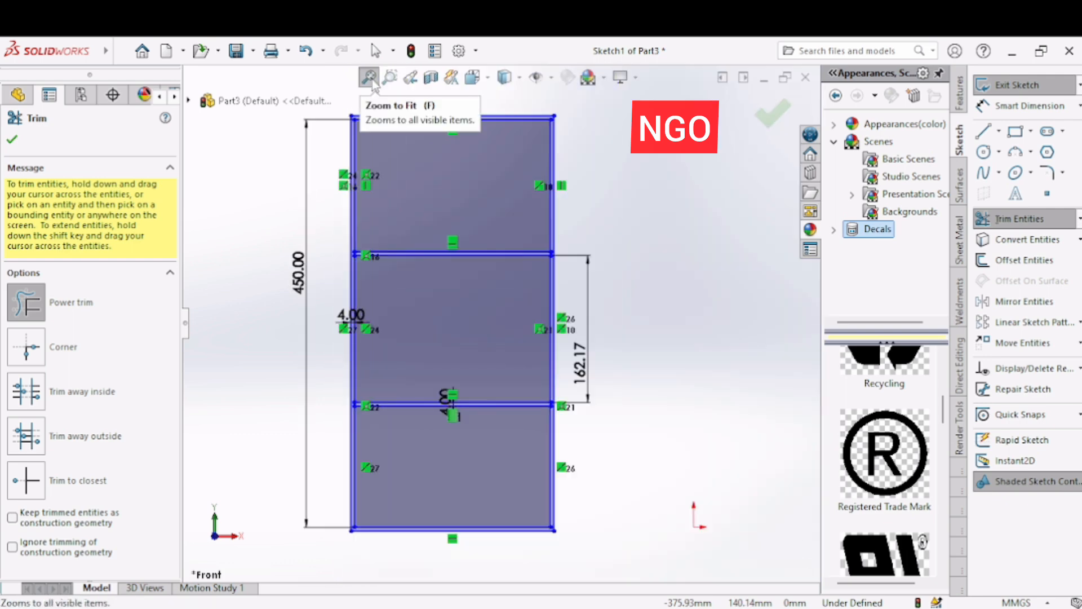
left_click(771, 115)
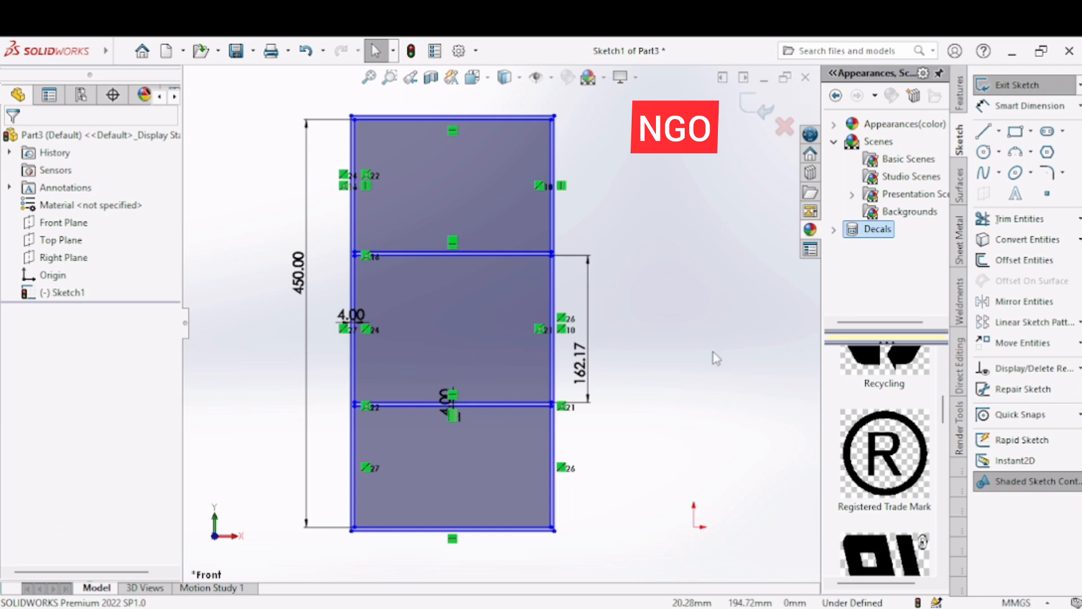
- Draw a vertical construction centerline about 134 mm long upward from the origin
left_click(999, 135)
left_click(1004, 151)
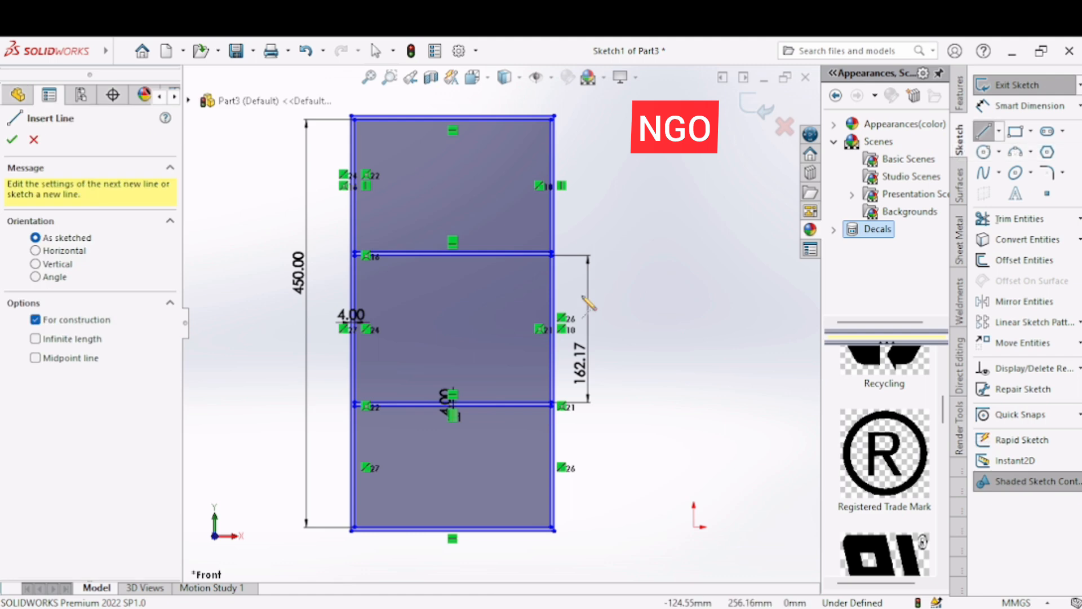
left_click(694, 527)
left_click(694, 406)
right_click(694, 407)
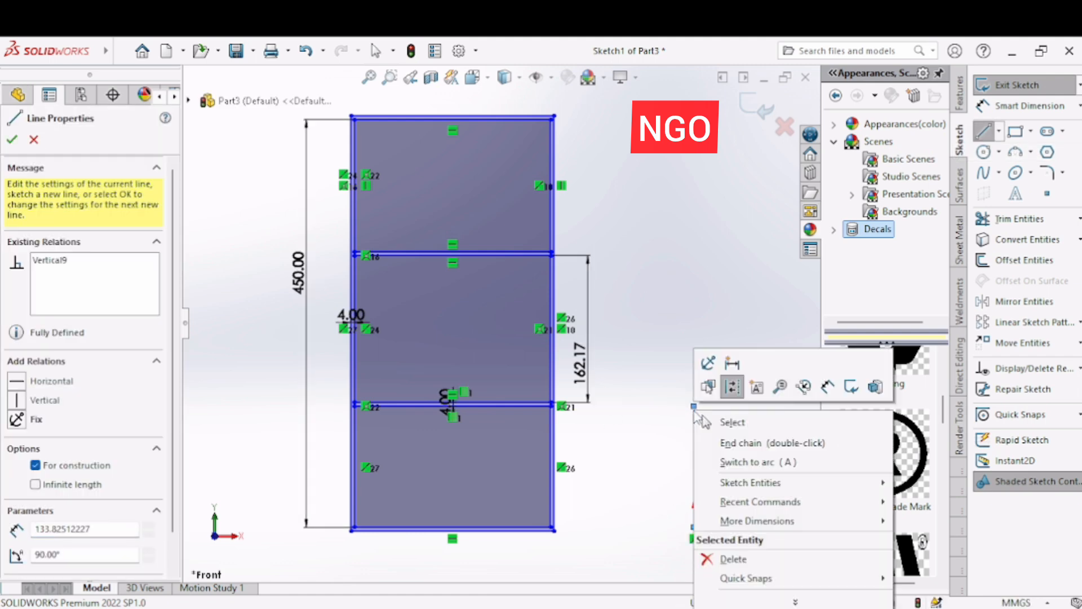
left_click(733, 423)
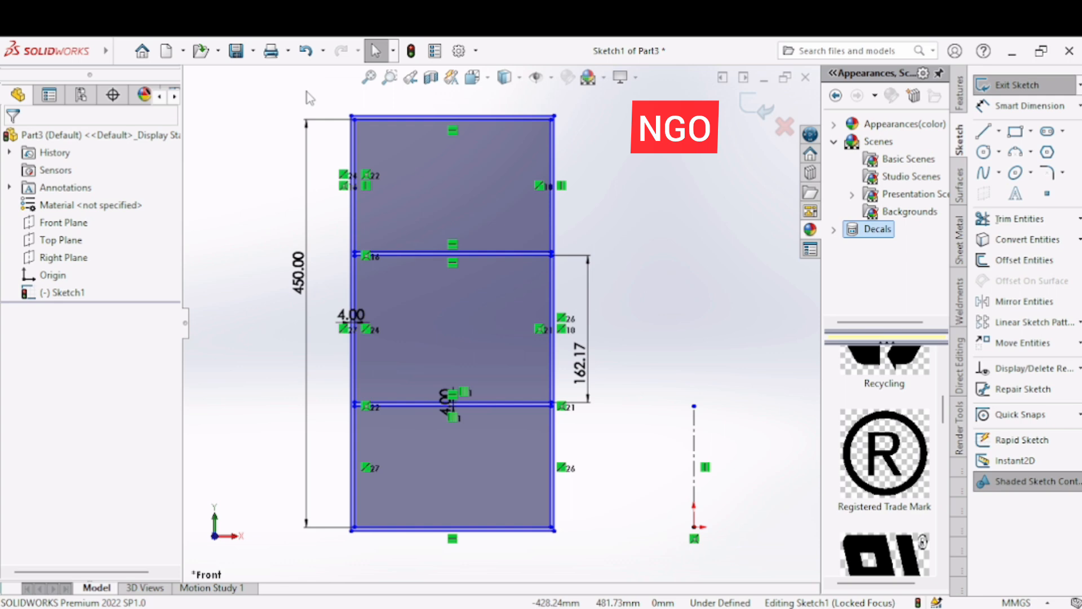
mouse_move(320, 97)
left_mouse_down()
mouse_move(440, 120)
mouse_move(510, 99)
mouse_move(578, 122)
mouse_move(611, 406)
mouse_move(591, 561)
mouse_move(468, 571)
mouse_move(300, 490)
mouse_move(225, 395)
mouse_move(238, 331)
mouse_move(226, 355)
left_mouse_up()
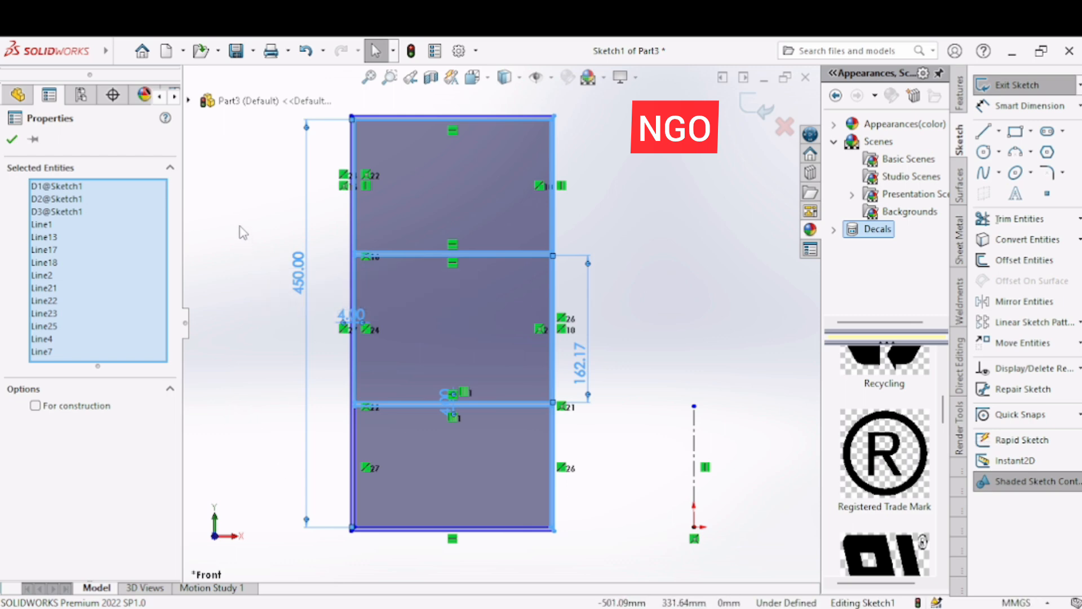
left_click(244, 422)
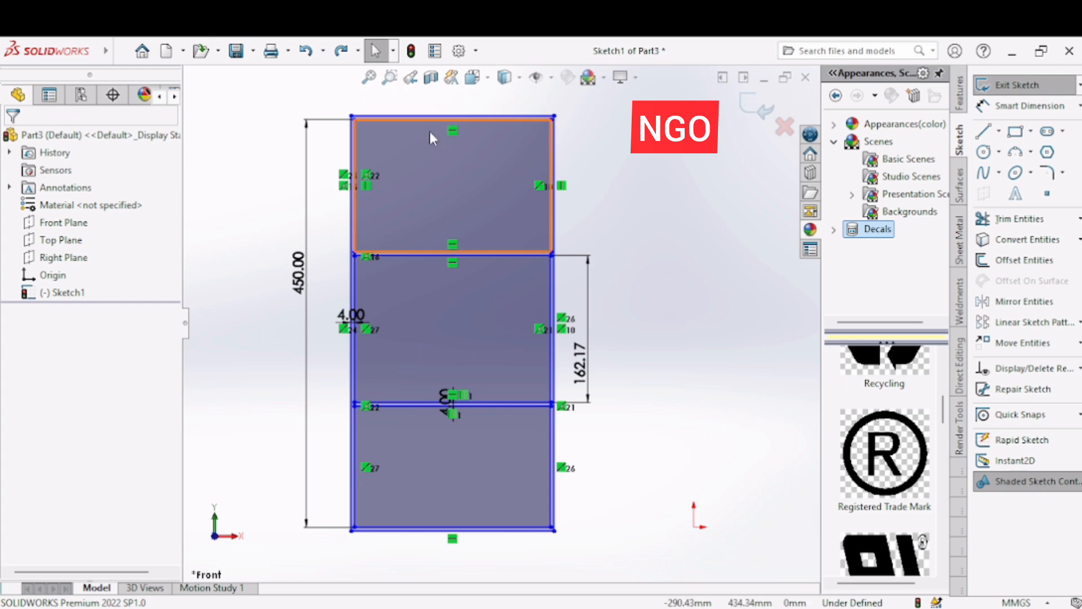
left_click(389, 78)
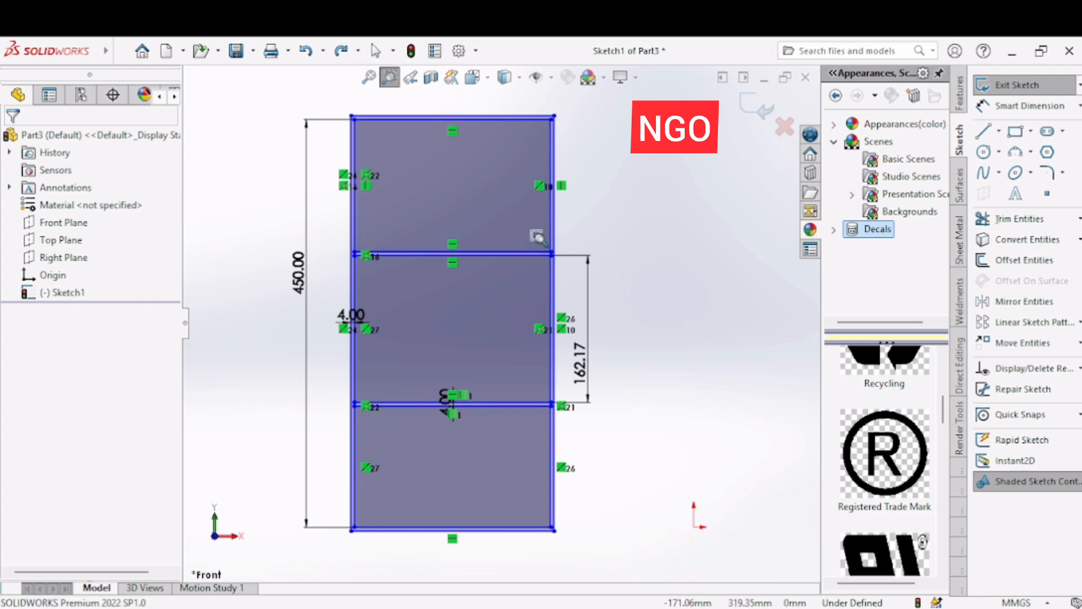
left_click_drag(539, 242, 578, 279)
scroll(451, 299, "up", 5)
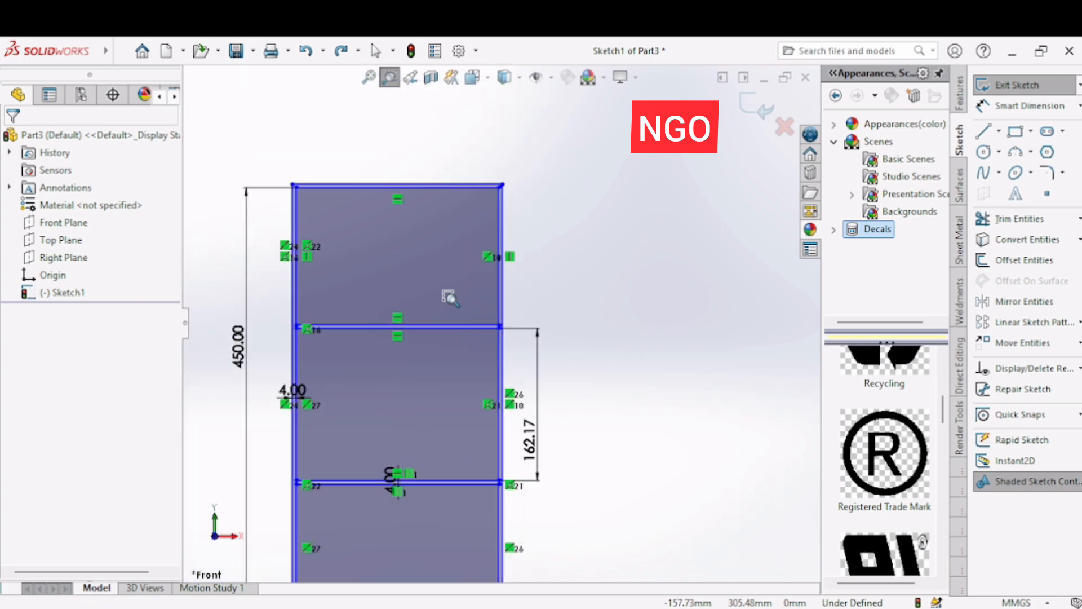
right_click(602, 231)
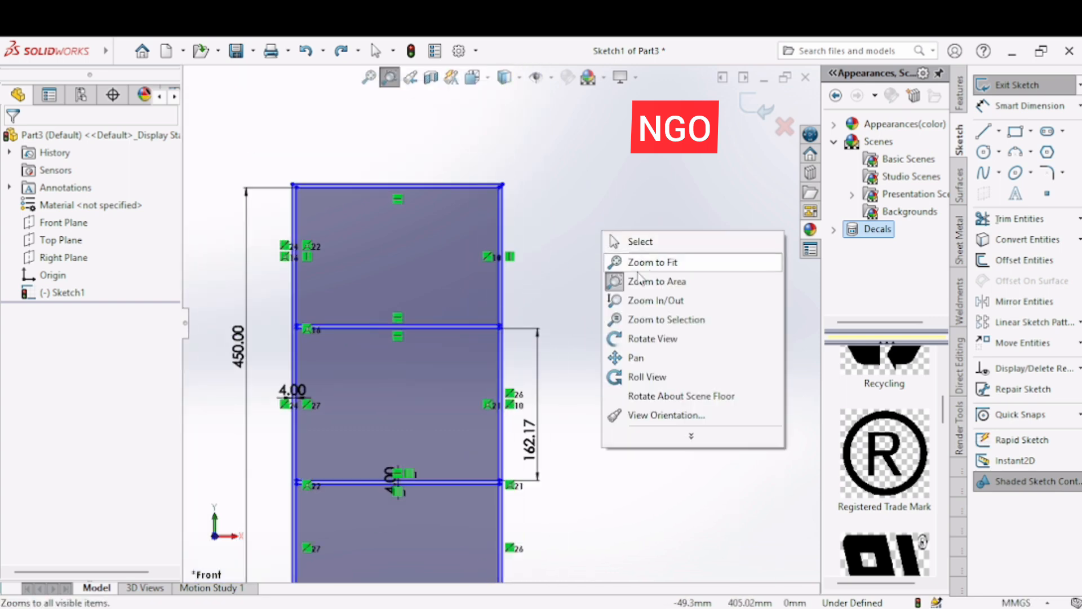
left_click(647, 243)
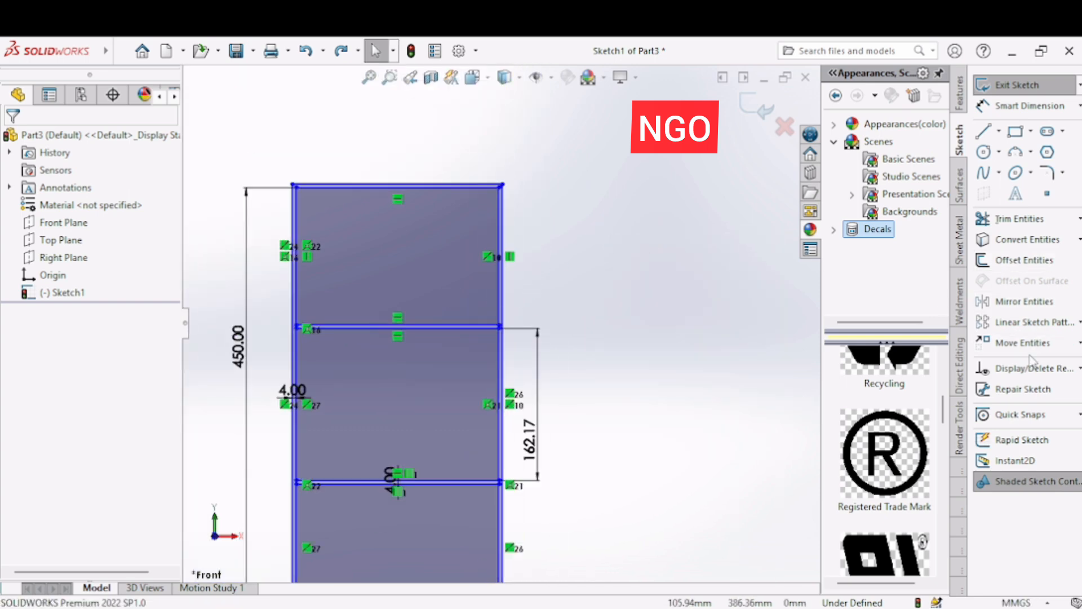
left_click(1023, 302)
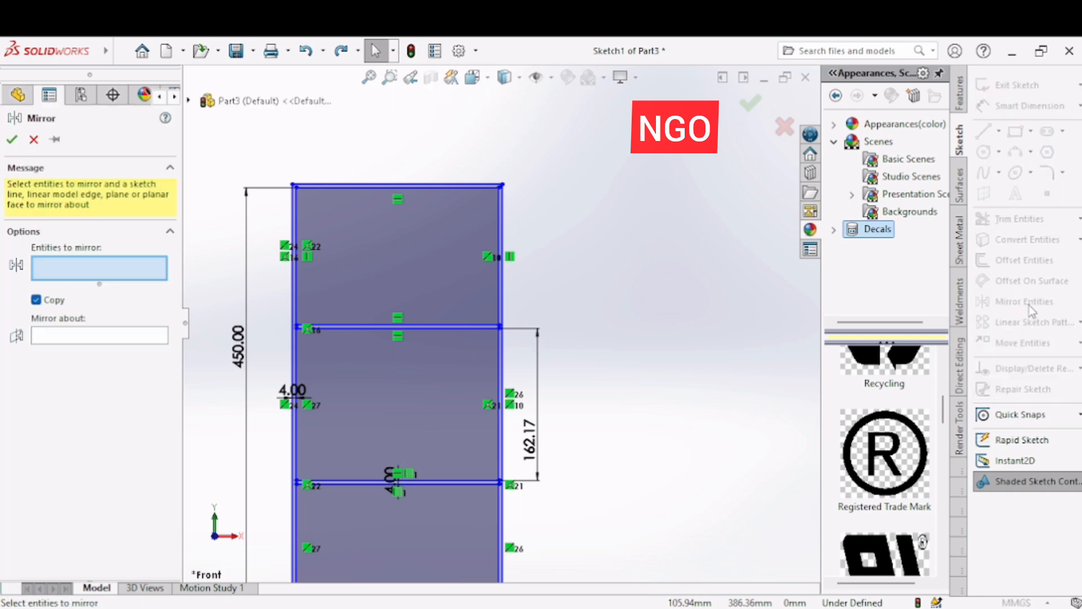
key("f")
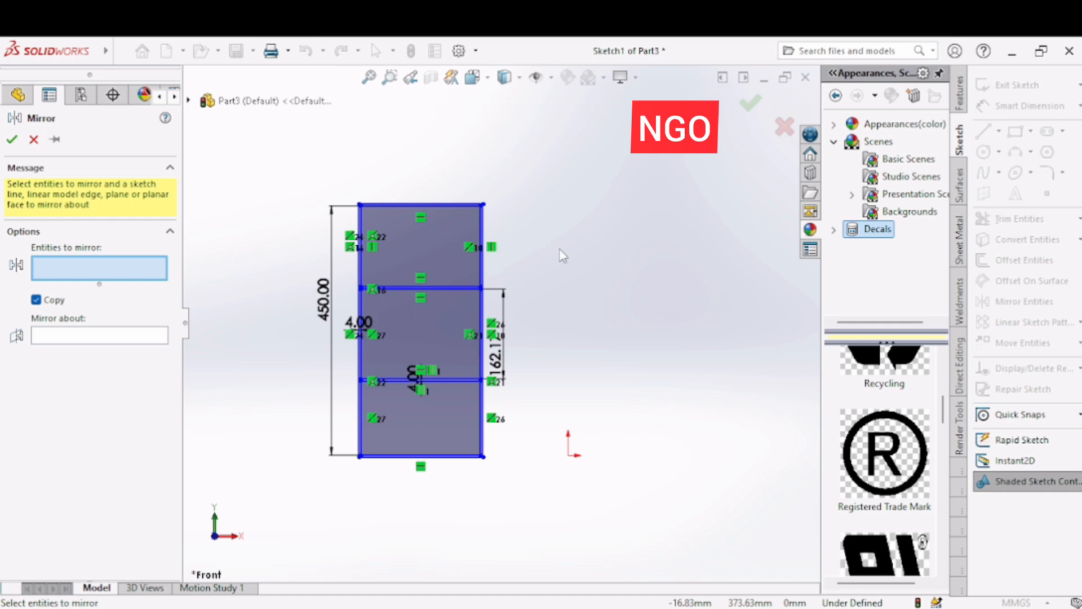
key("Escape")
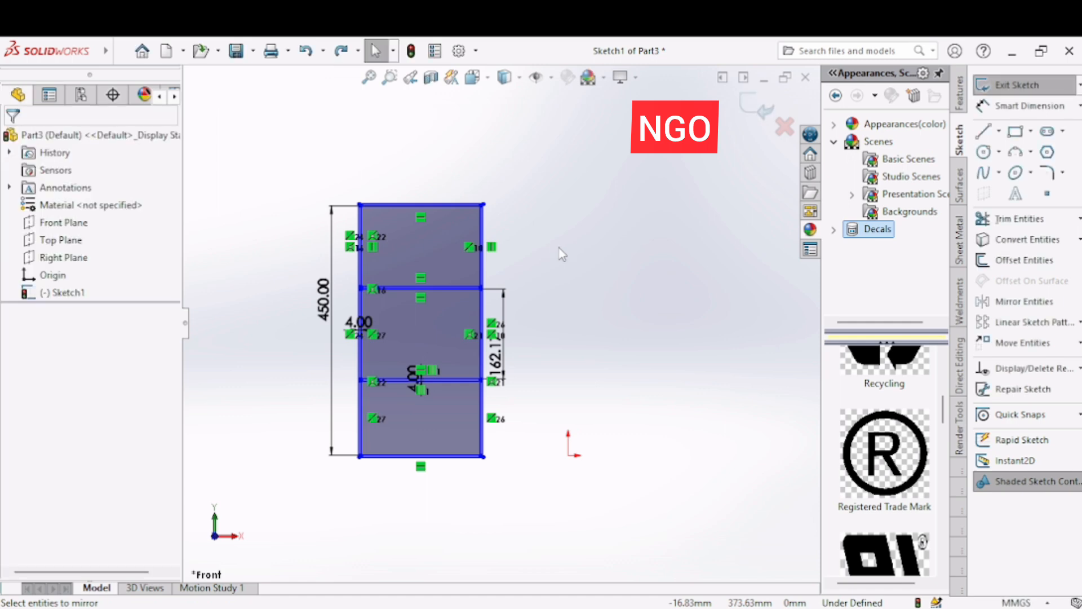
- Draw a vertical construction centerline about 161 mm long upward from the origin
left_click(999, 131)
left_click(1009, 156)
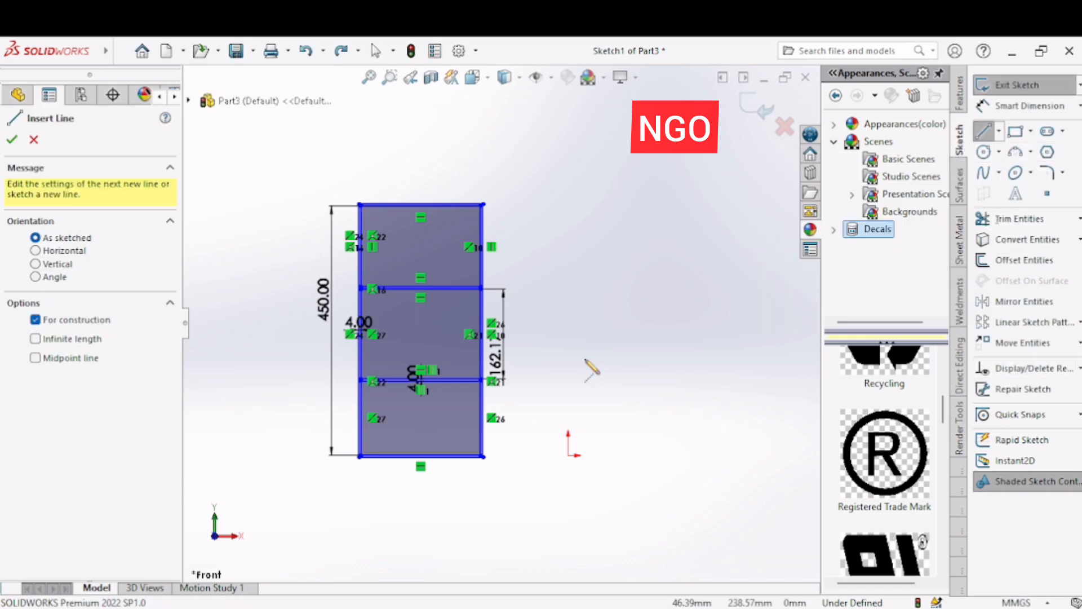
left_click(568, 454)
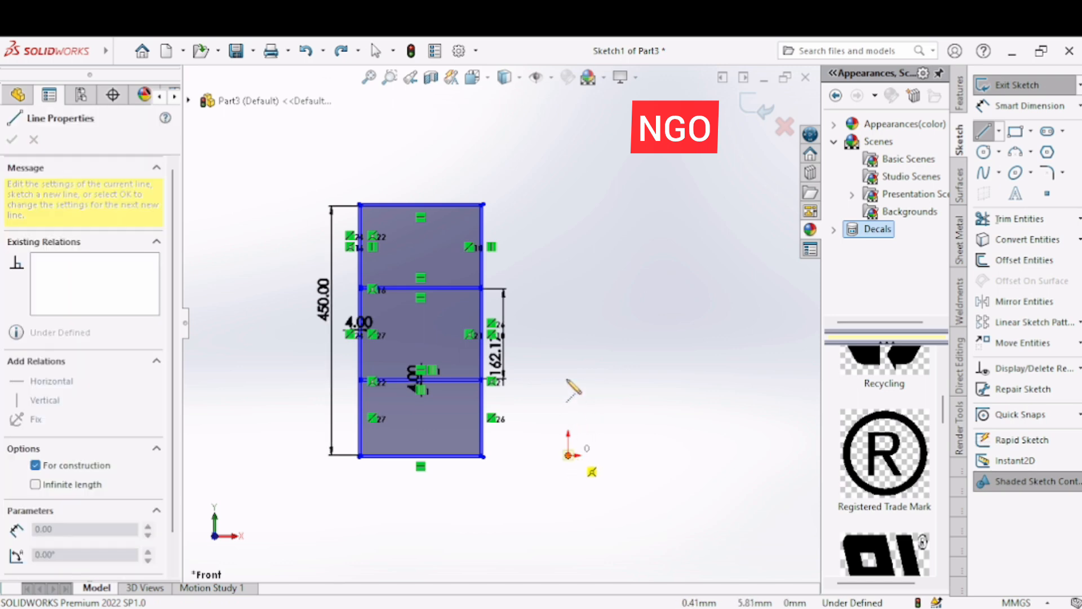
left_click(568, 365)
right_click(569, 368)
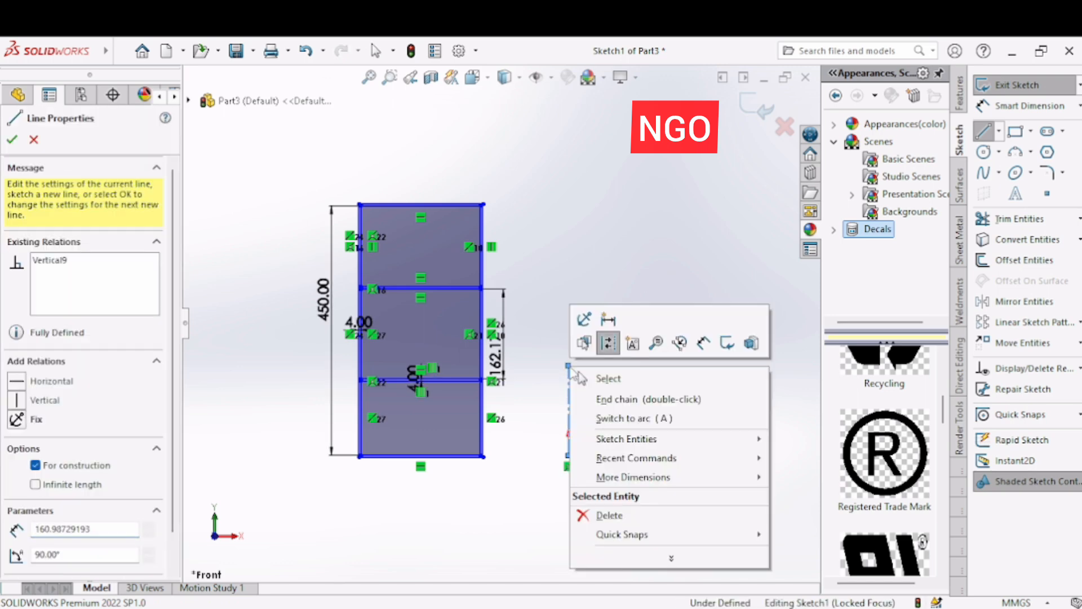
left_click(604, 385)
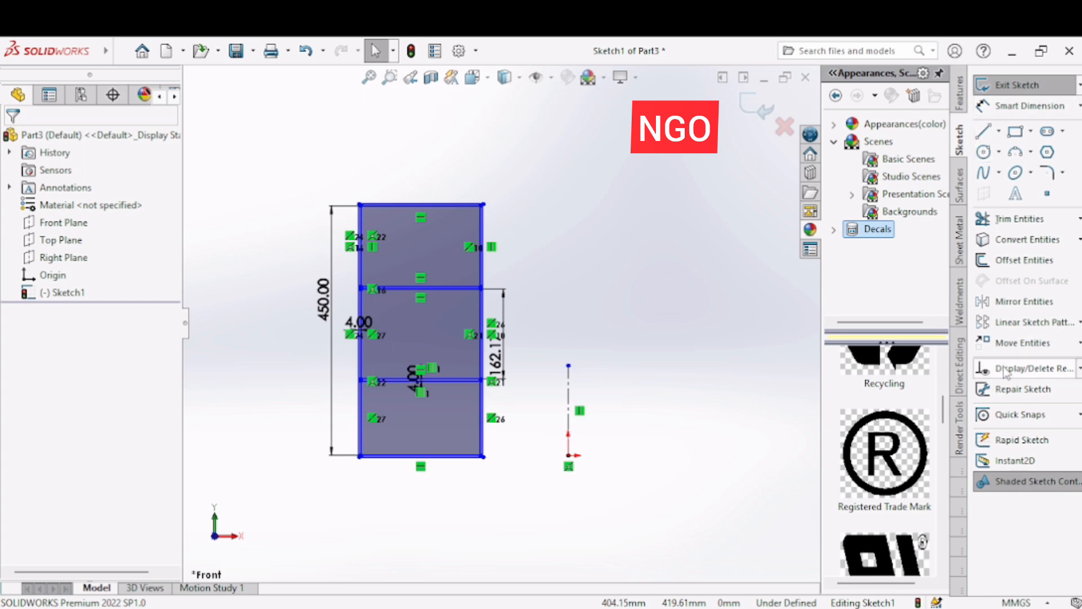
left_click(1024, 301)
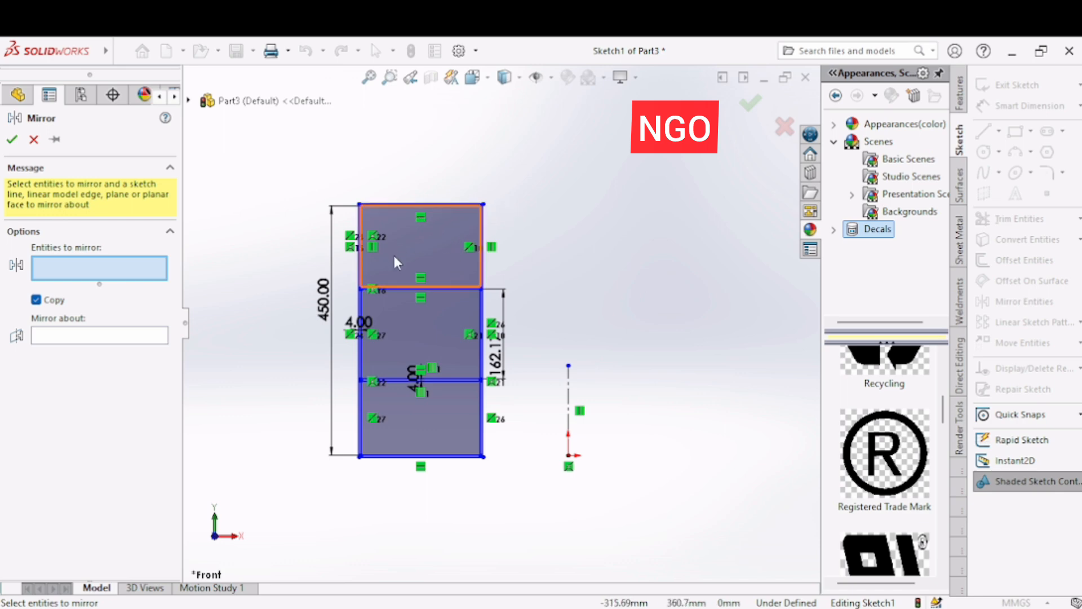
scroll(394, 256, "up", 3)
scroll(394, 256, "down", 2)
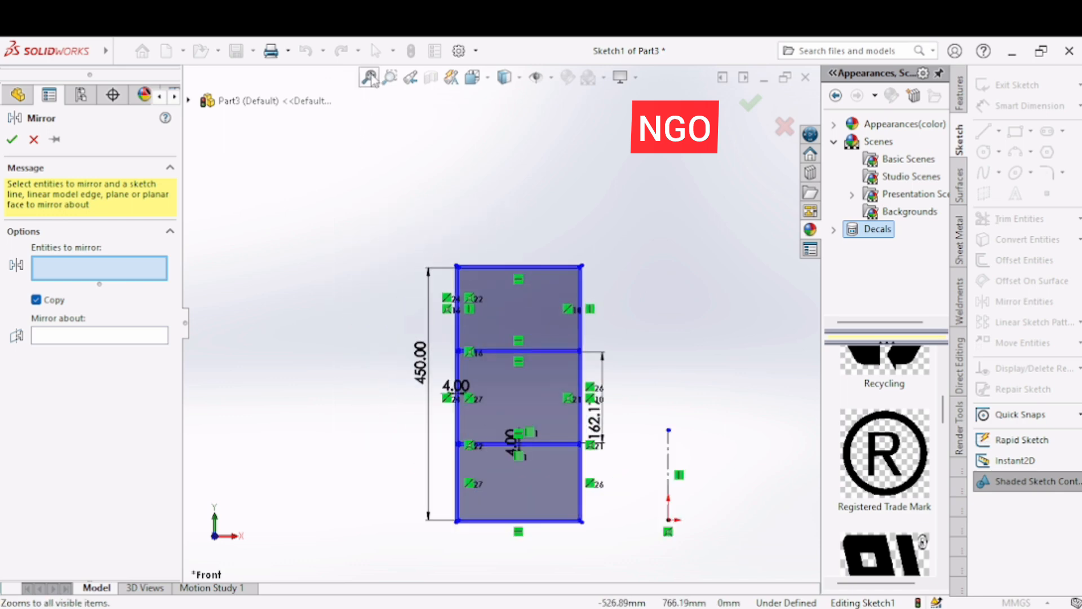
scroll(395, 95, "down", 3)
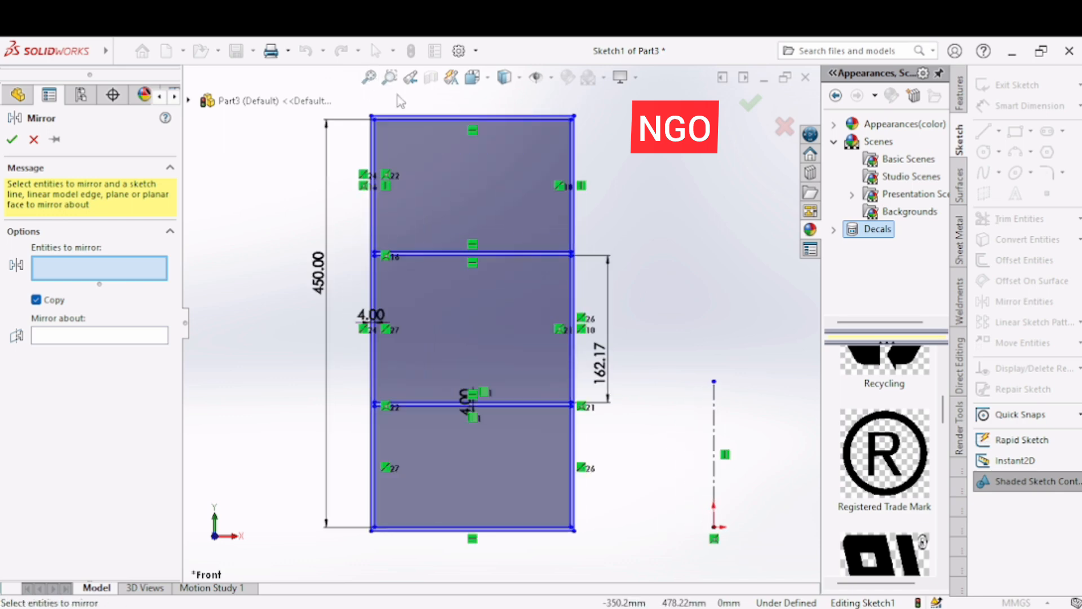
left_click(372, 236)
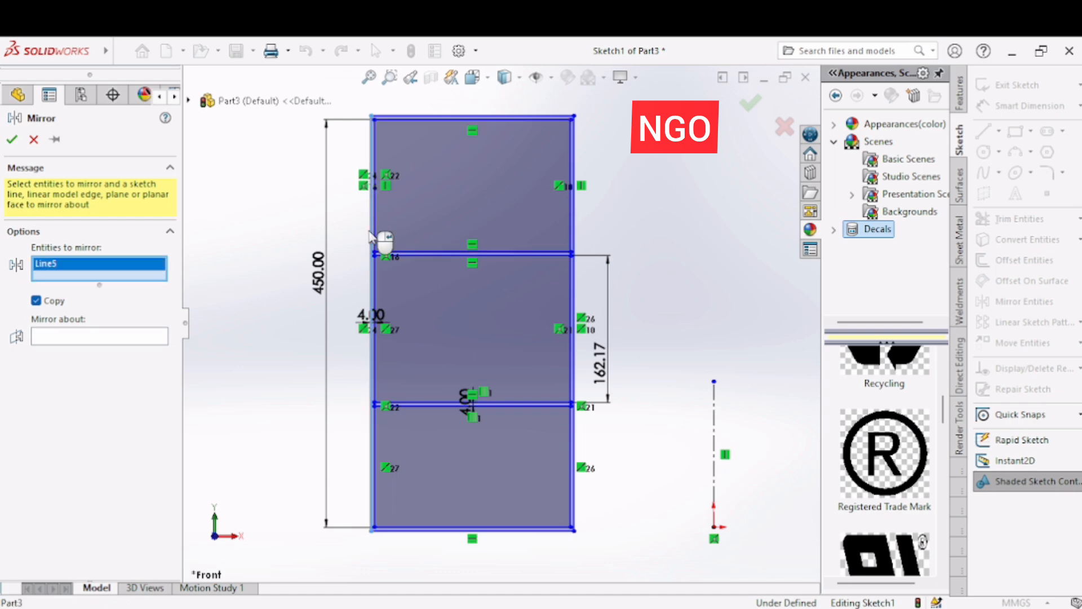
left_click(431, 115)
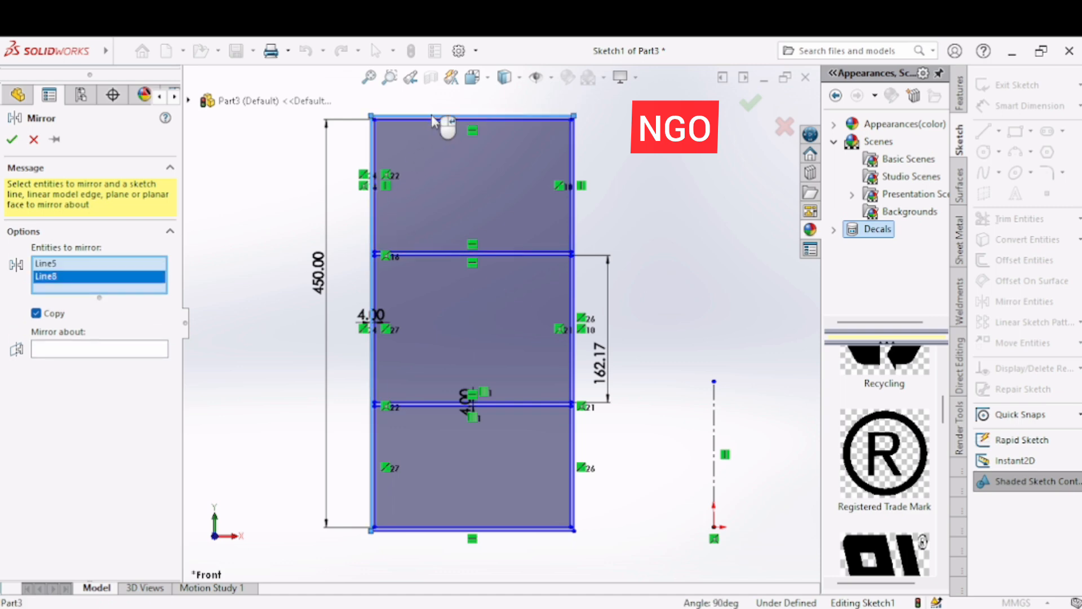
left_click(574, 155)
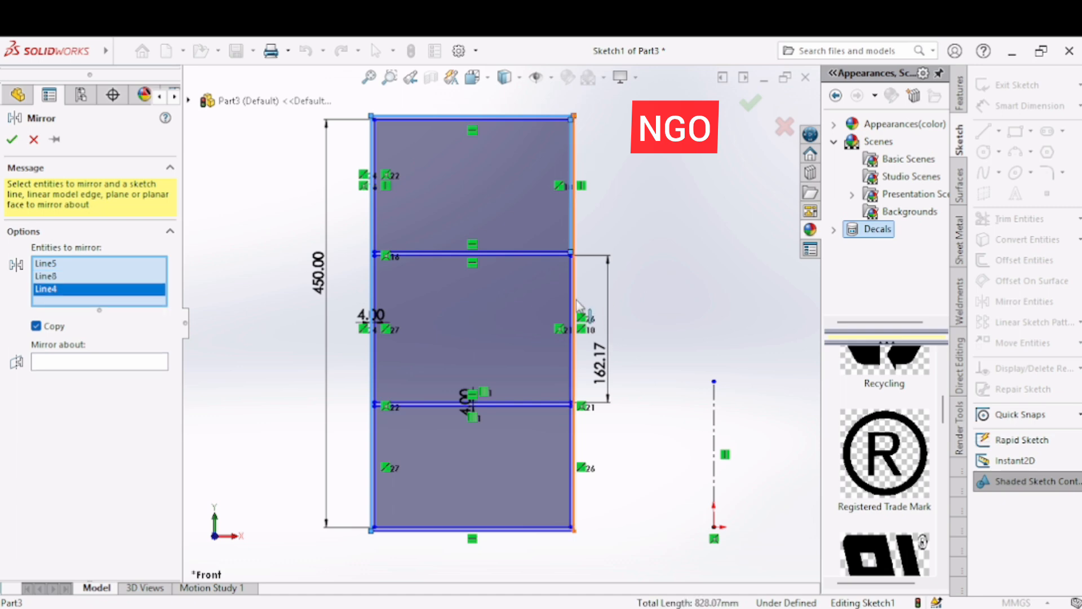
left_click(574, 386)
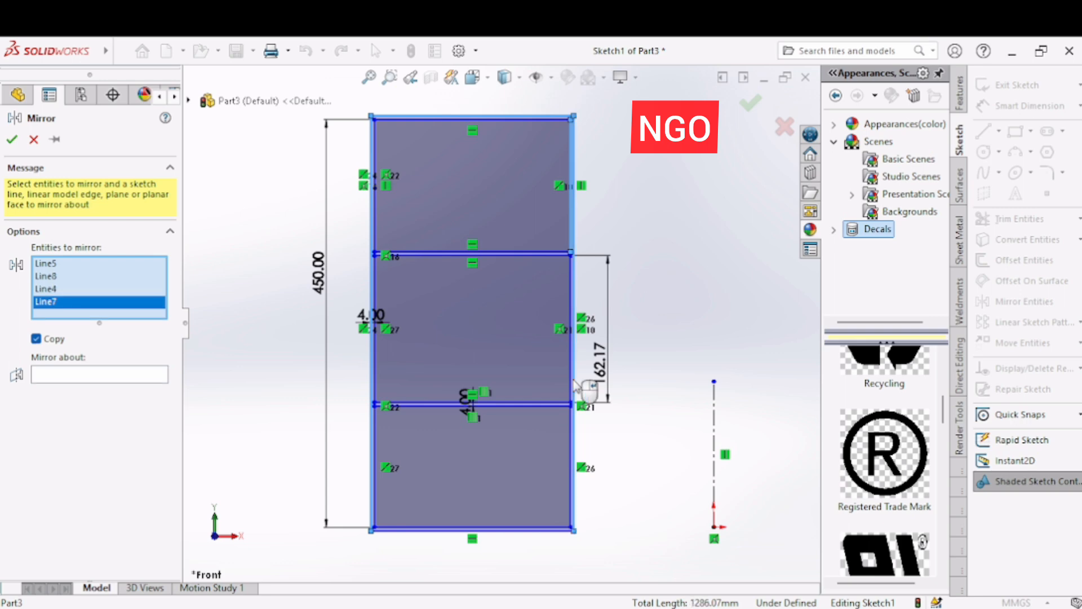
left_click(542, 530)
left_click(546, 530)
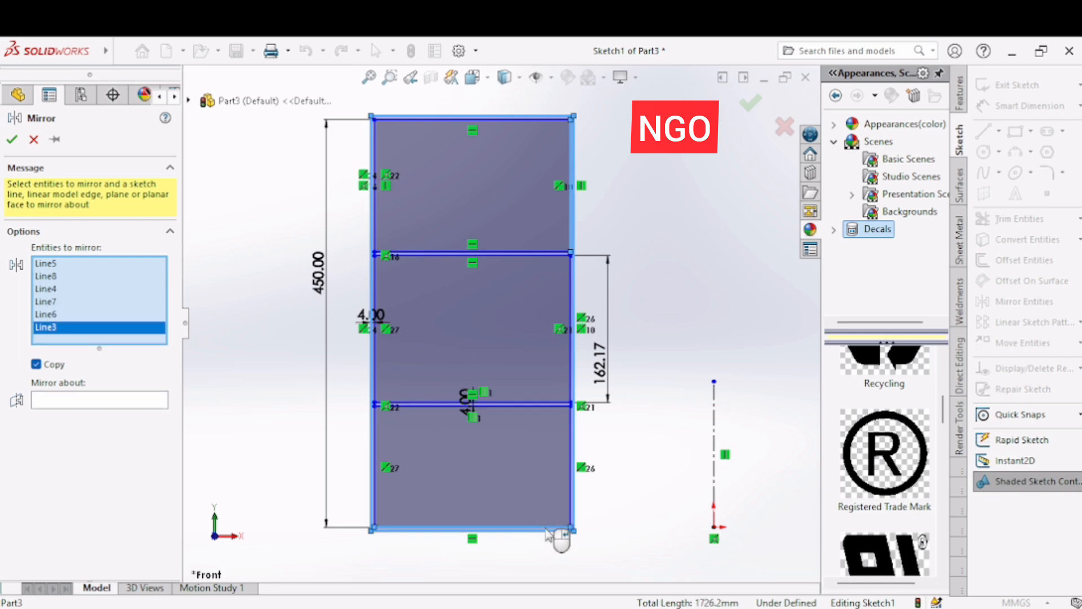
left_click(572, 505)
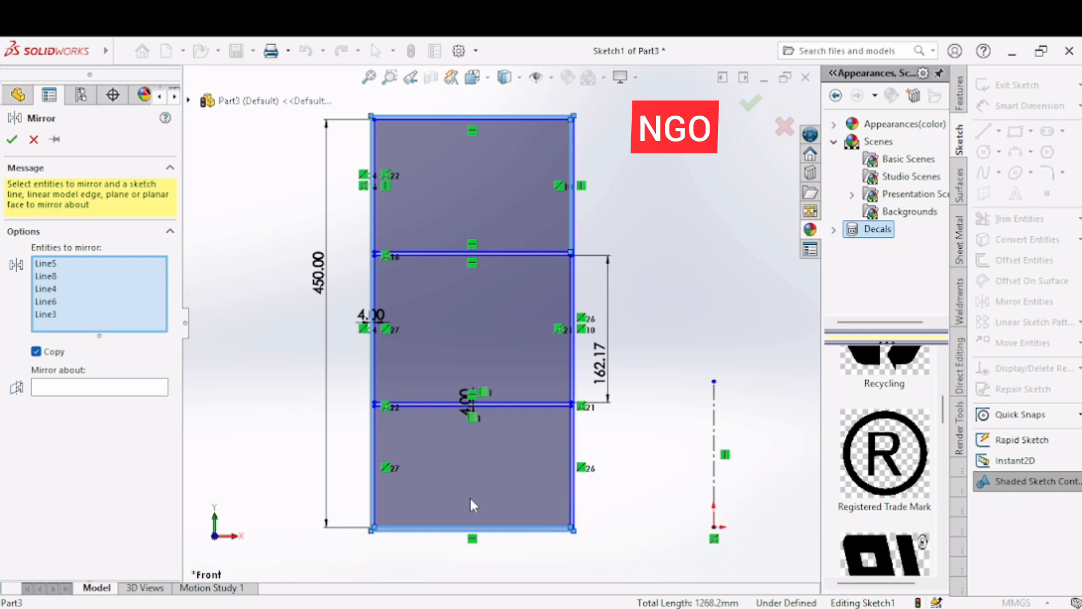
left_click(573, 510)
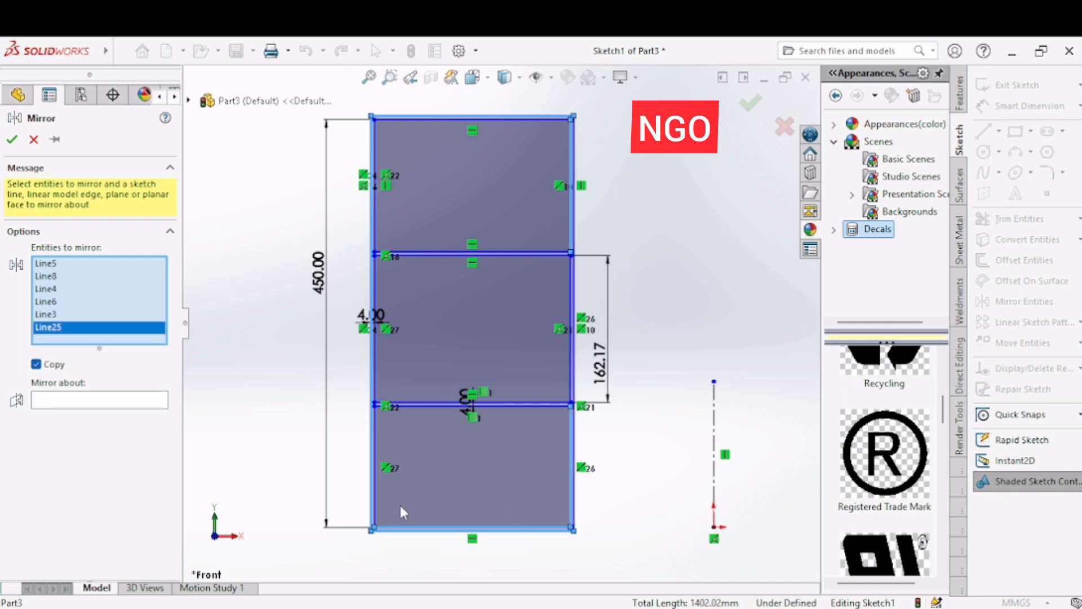
left_click(376, 505)
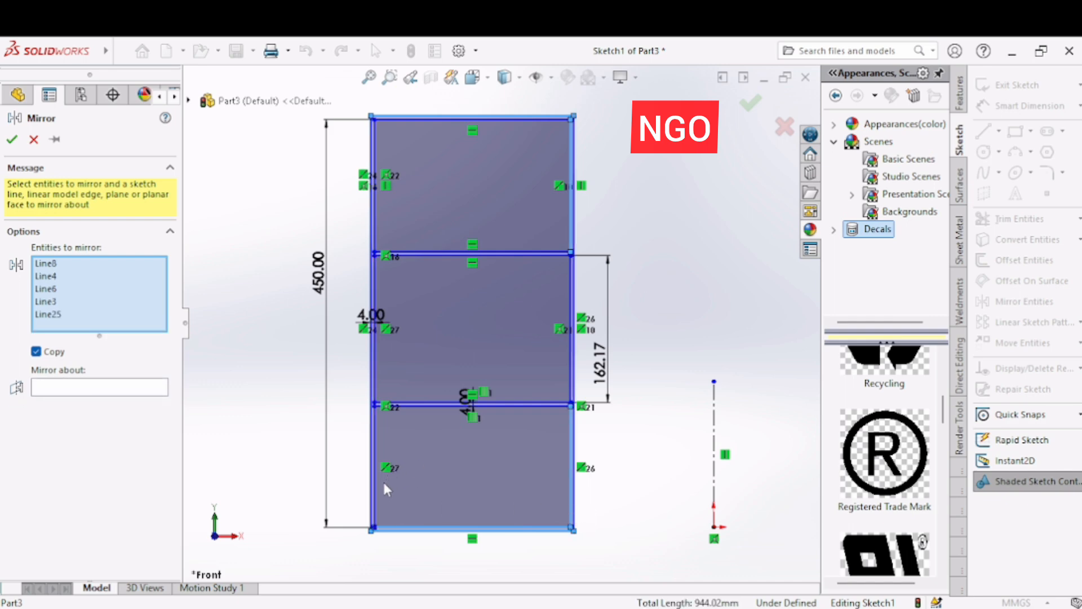
left_click(376, 496)
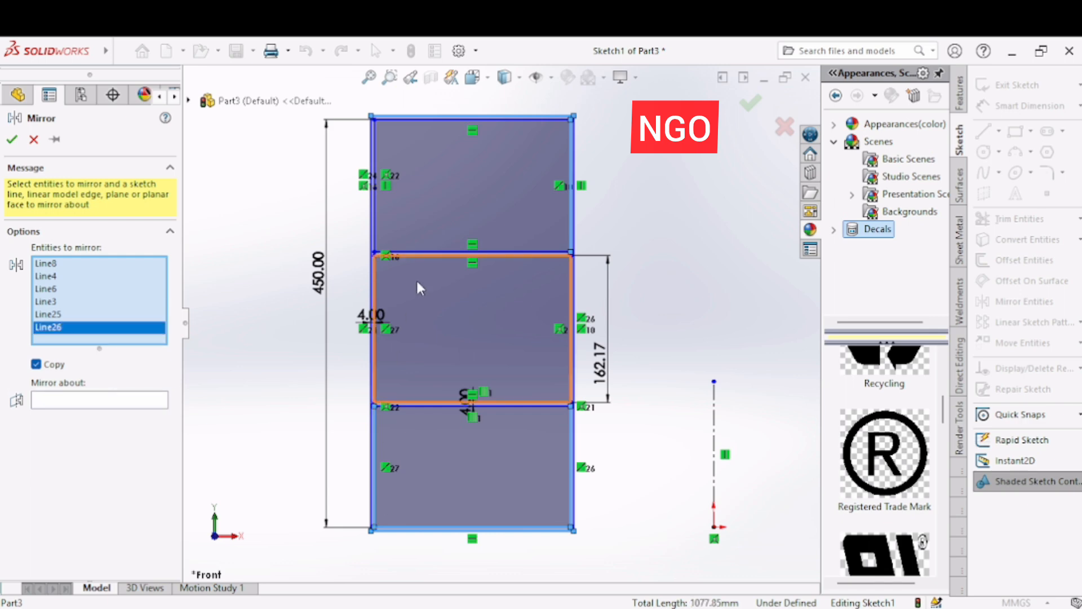
left_click(33, 139)
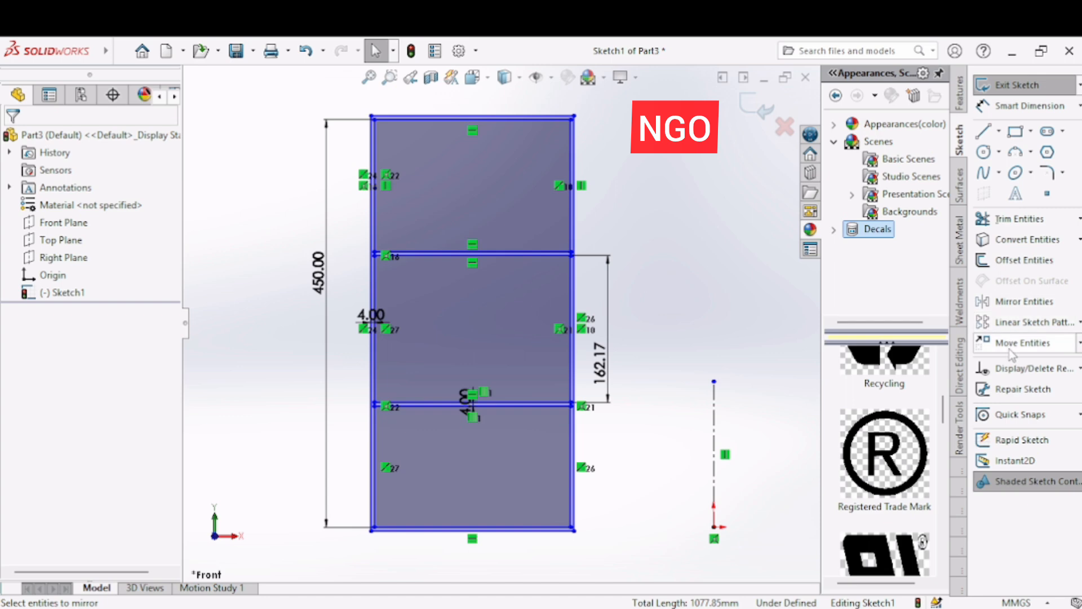
- Start mirroring sketch entities and select the frame's outer left line plus its outer and inner top lines
left_click(1023, 304)
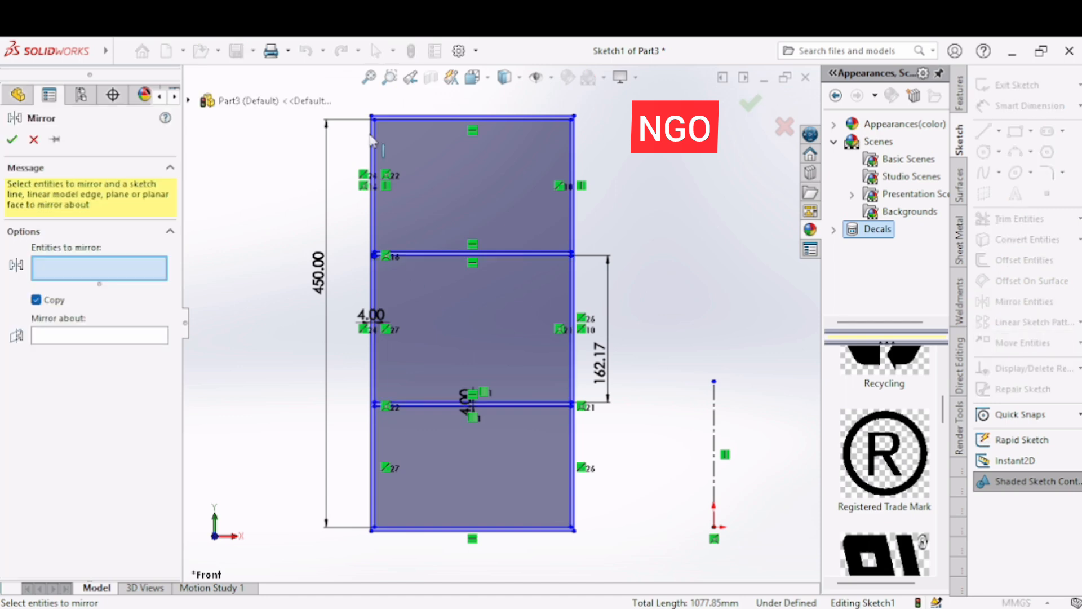
left_click(397, 78)
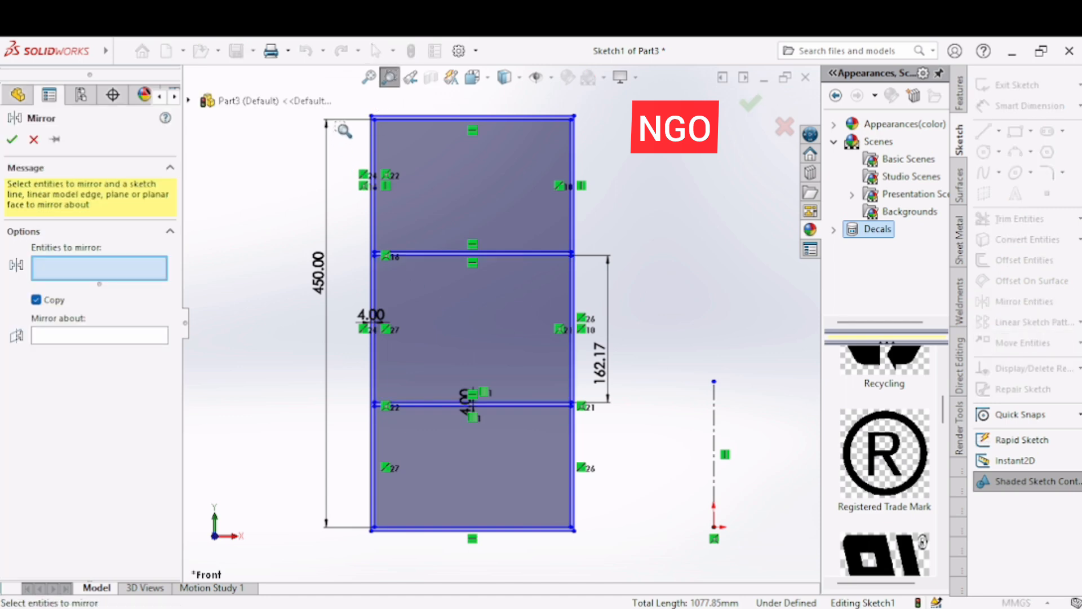
left_click_drag(345, 131, 565, 247)
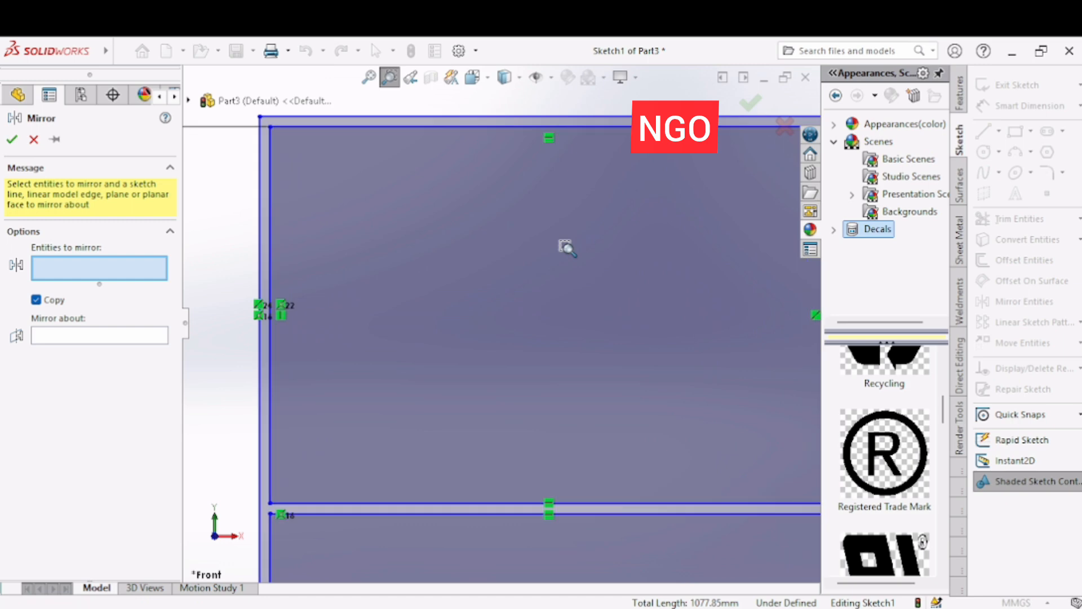
key("Escape")
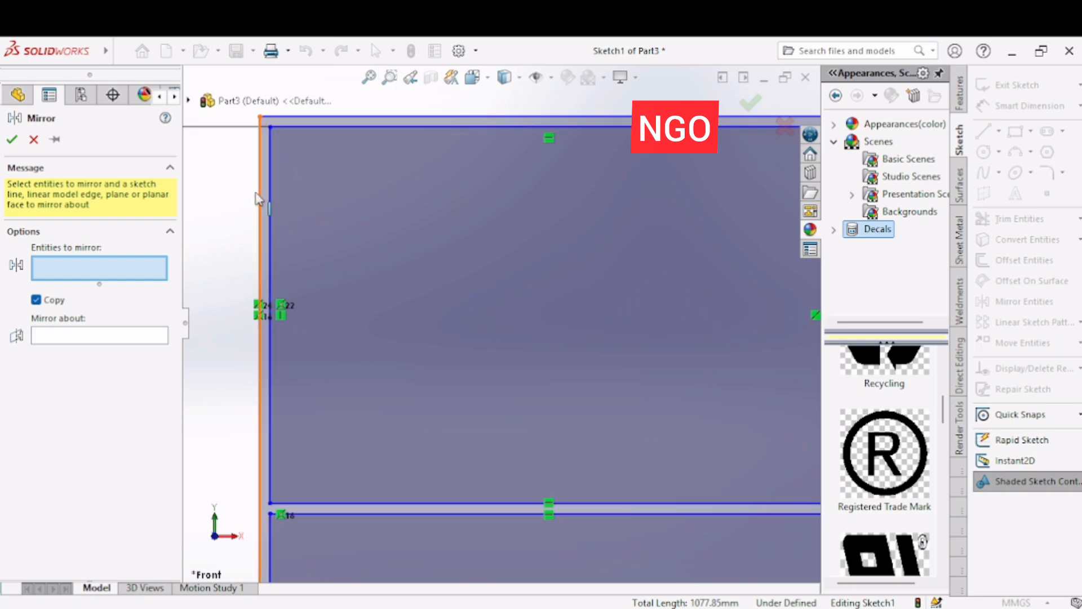
left_click(259, 197)
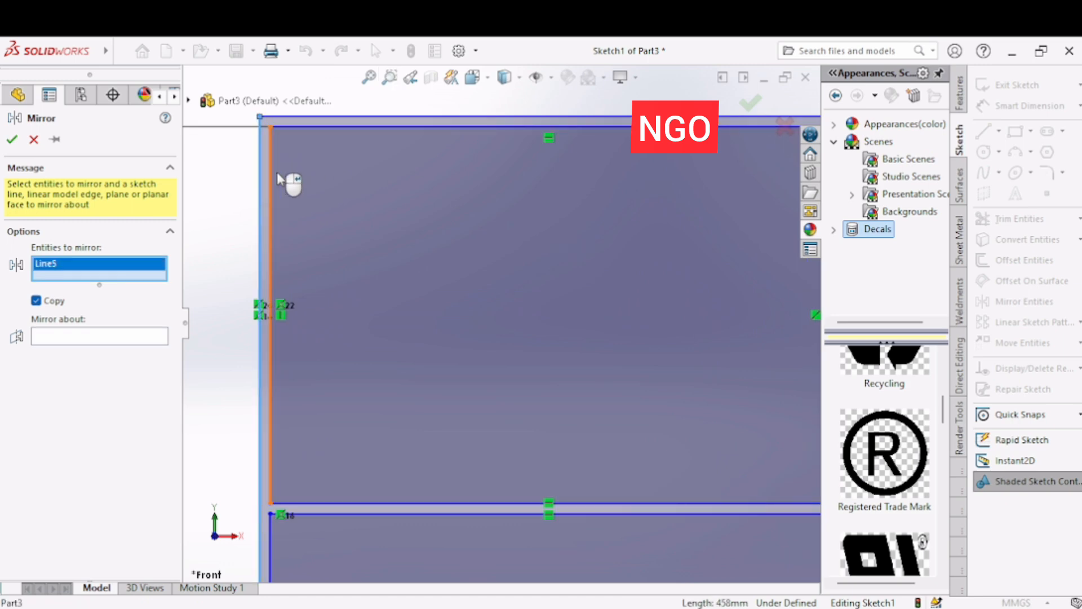
left_click(334, 117)
left_click(348, 127)
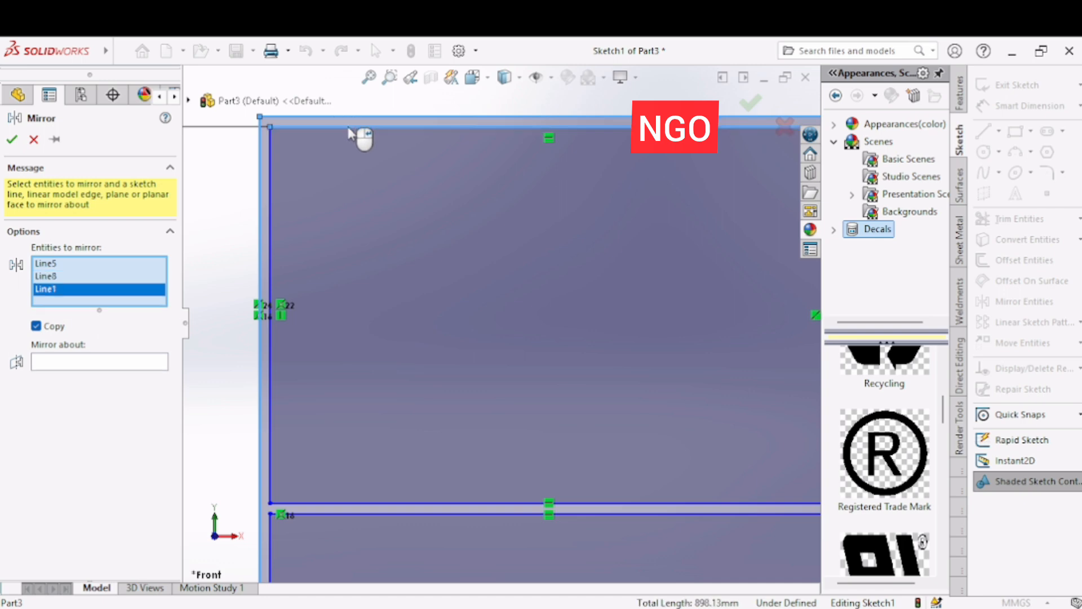
- Add the upper and middle inner left lines and both upper divider lines to the entities to mirror
left_click(271, 238)
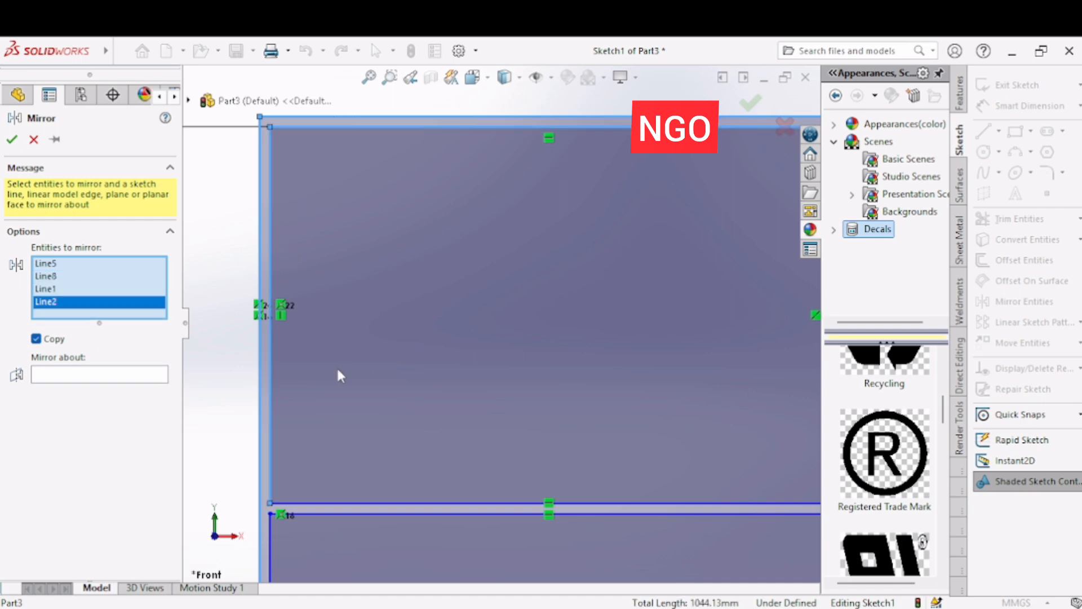
left_click(379, 502)
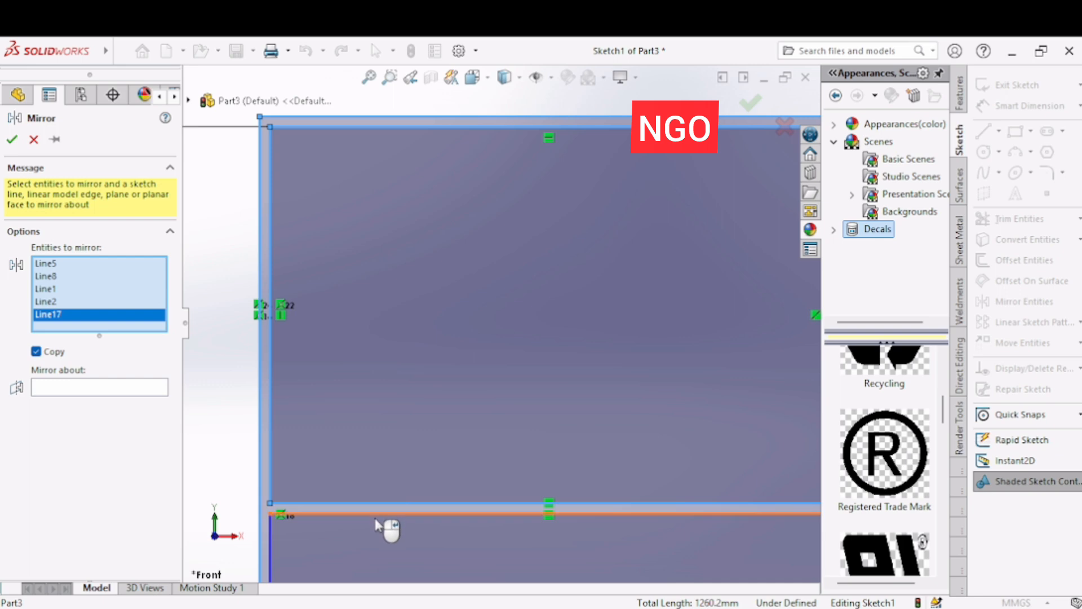
left_click(382, 513)
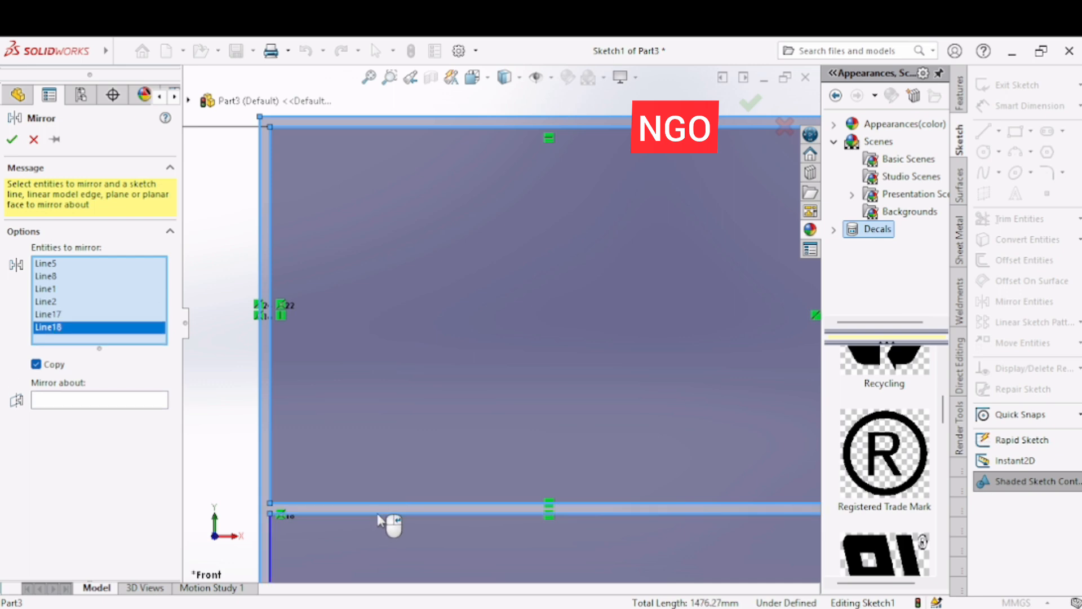
left_click(272, 554)
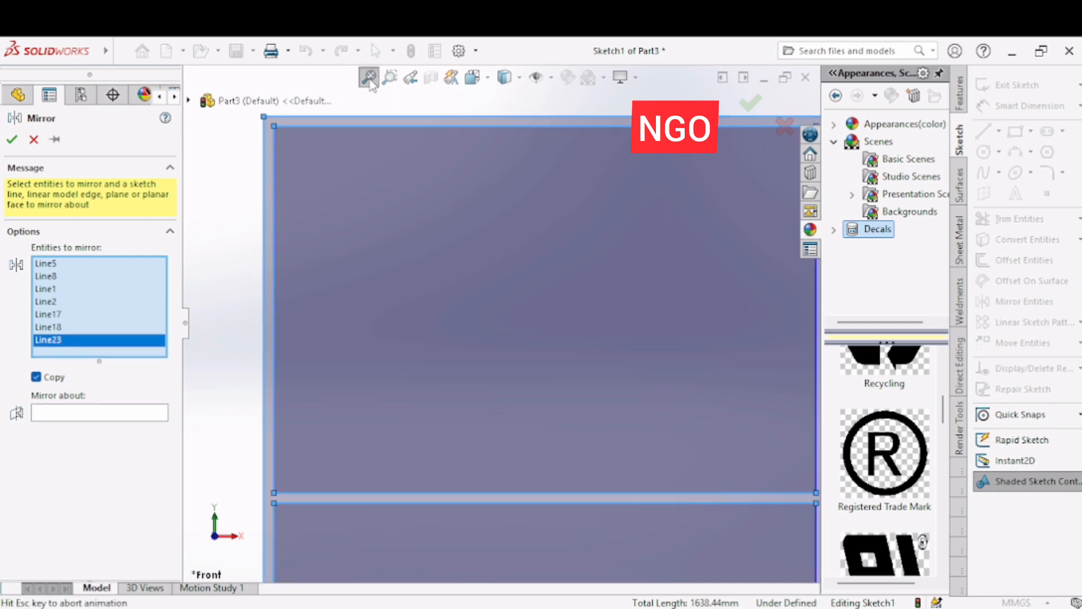
- Add the frame's outer right line and the top compartment's inner right line to the entities to mirror
left_click(369, 77)
left_click(390, 77)
mouse_move(559, 114)
left_mouse_down()
mouse_move(570, 256)
mouse_move(630, 292)
left_mouse_up()
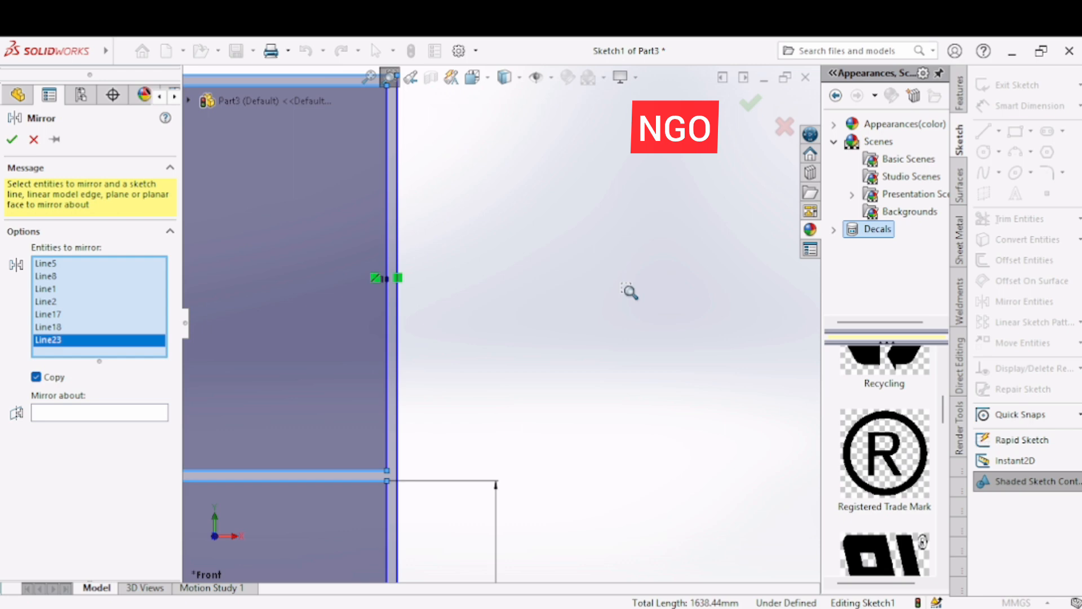
left_click(398, 253)
left_click(388, 258)
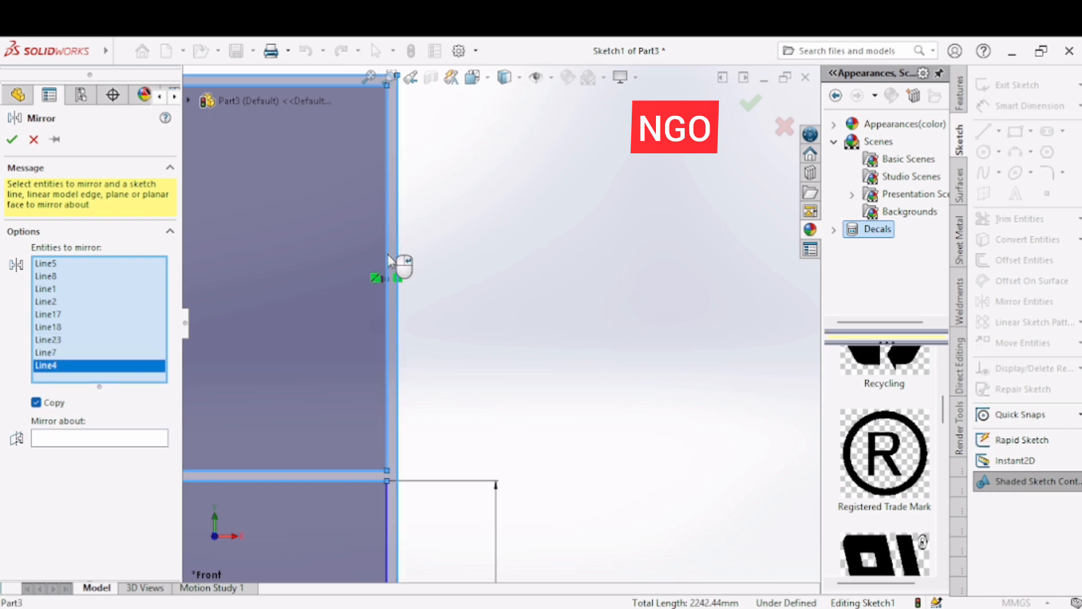
- Add the middle and lower inner right lines and both lower divider lines to the entities to mirror
left_click(368, 79)
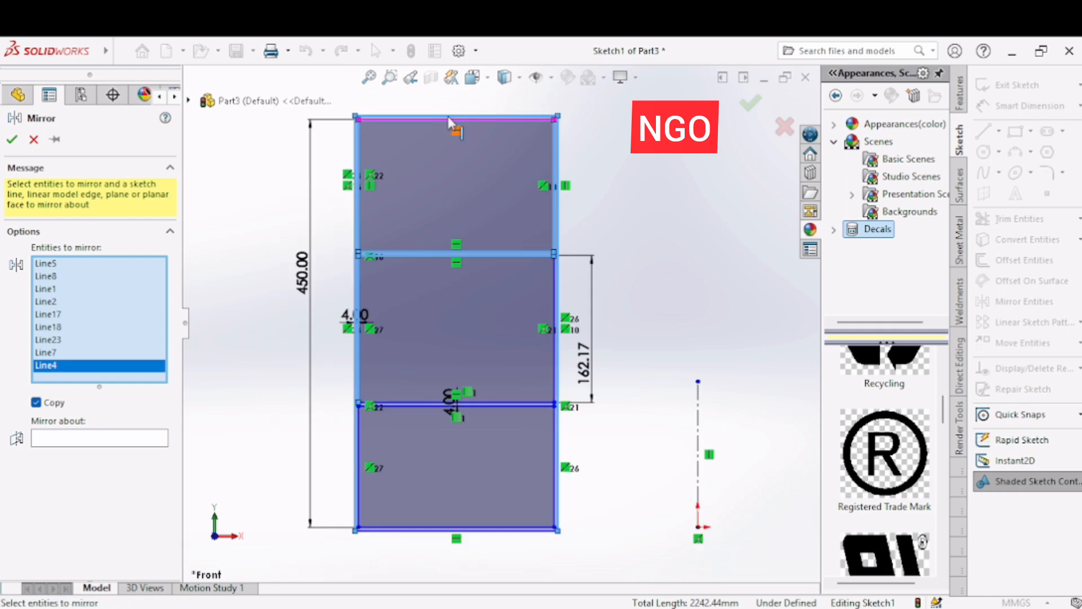
left_click(389, 78)
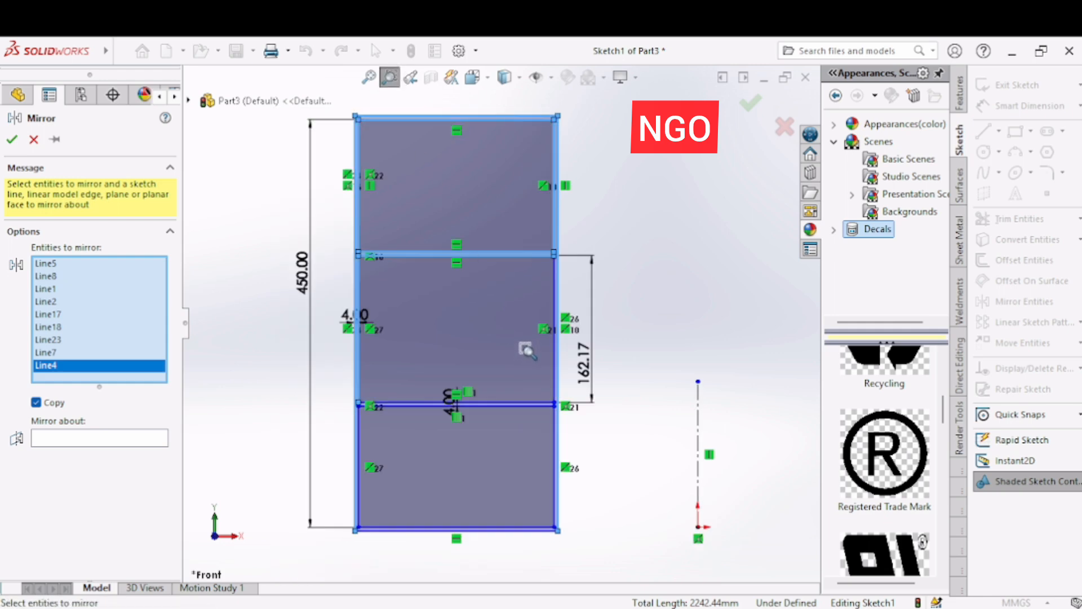
left_click_drag(527, 349, 641, 494)
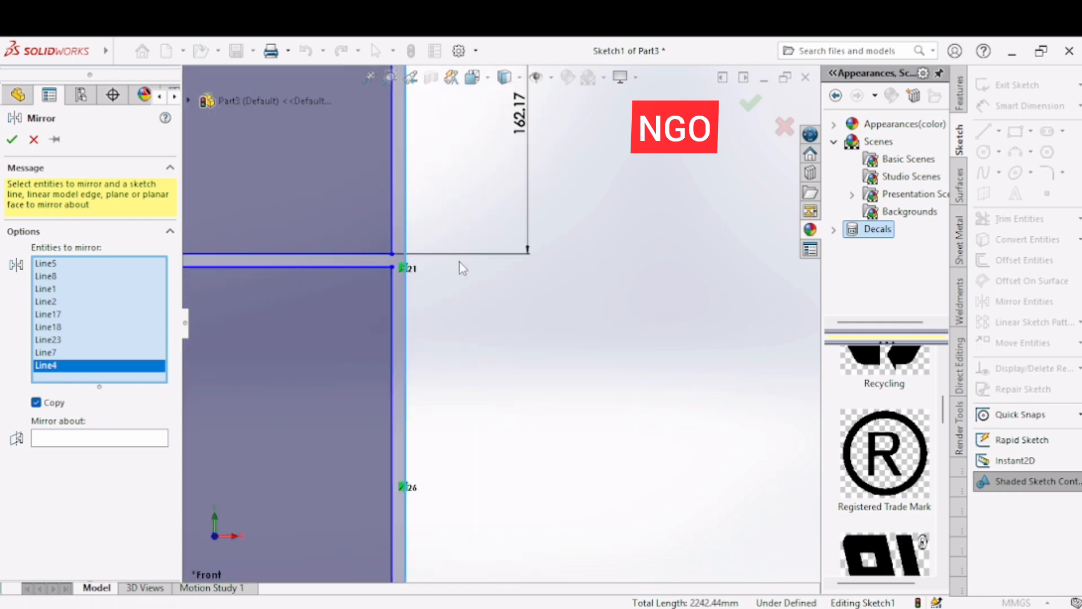
left_click(393, 225)
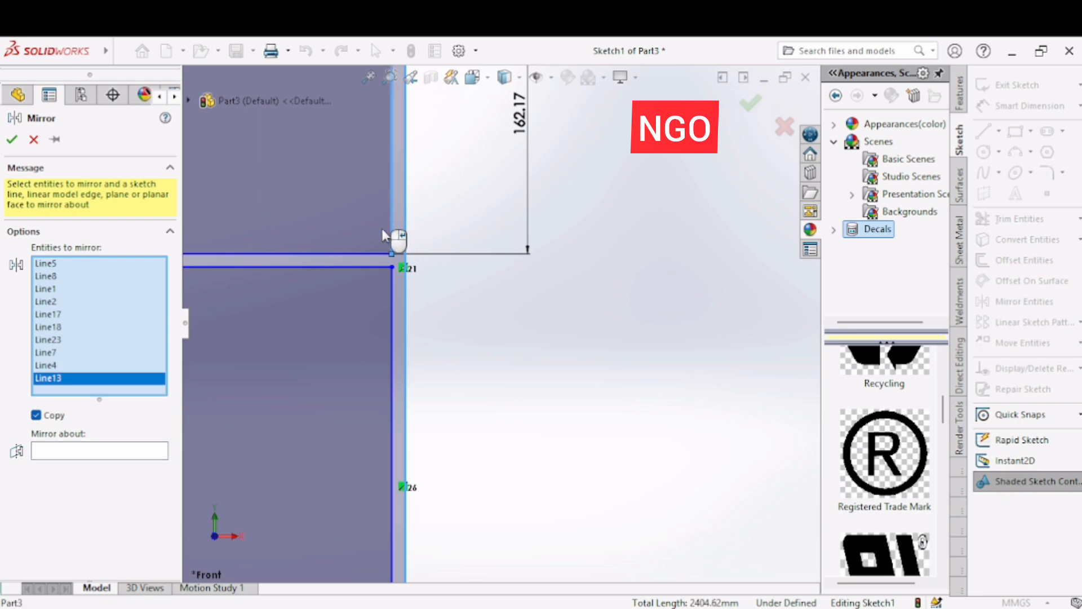
left_click(366, 254)
left_click(364, 266)
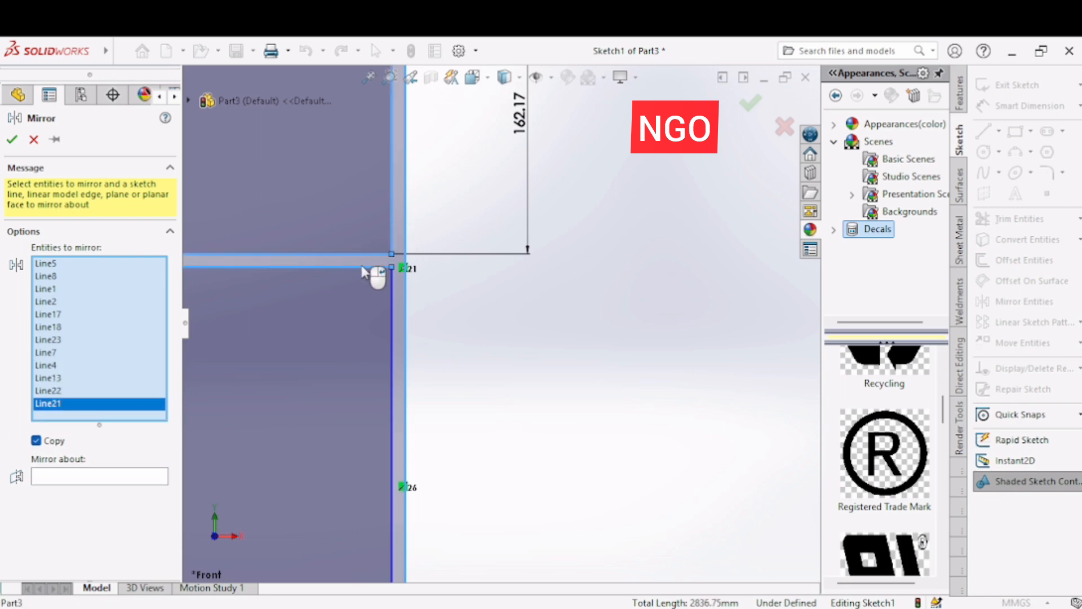
left_click(393, 316)
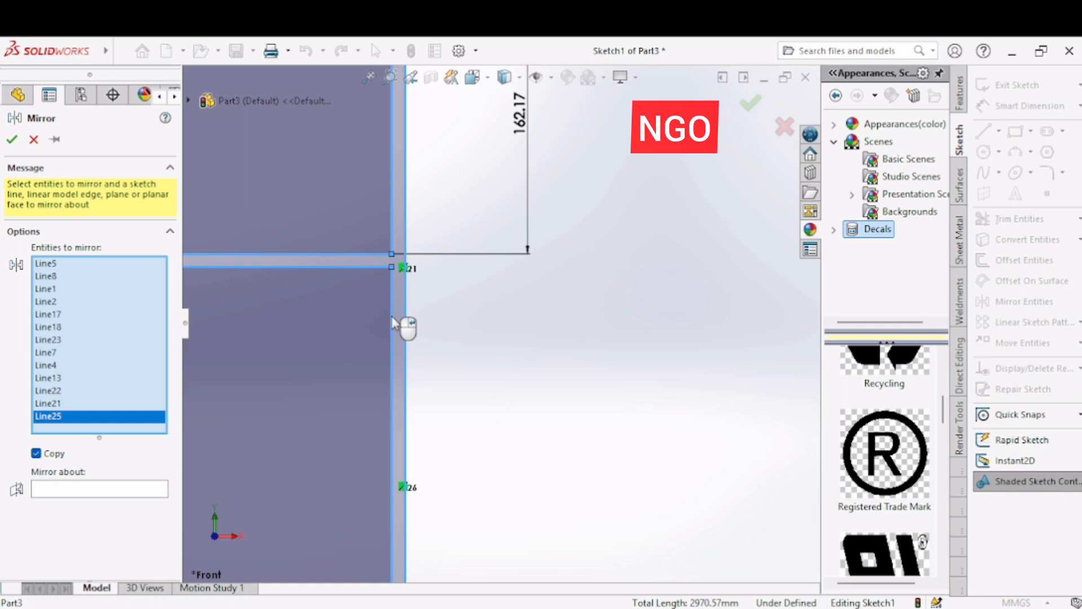
- Add the inner and outer bottom lines and the bottom compartment's inner left line to the entities to mirror
left_click(371, 75)
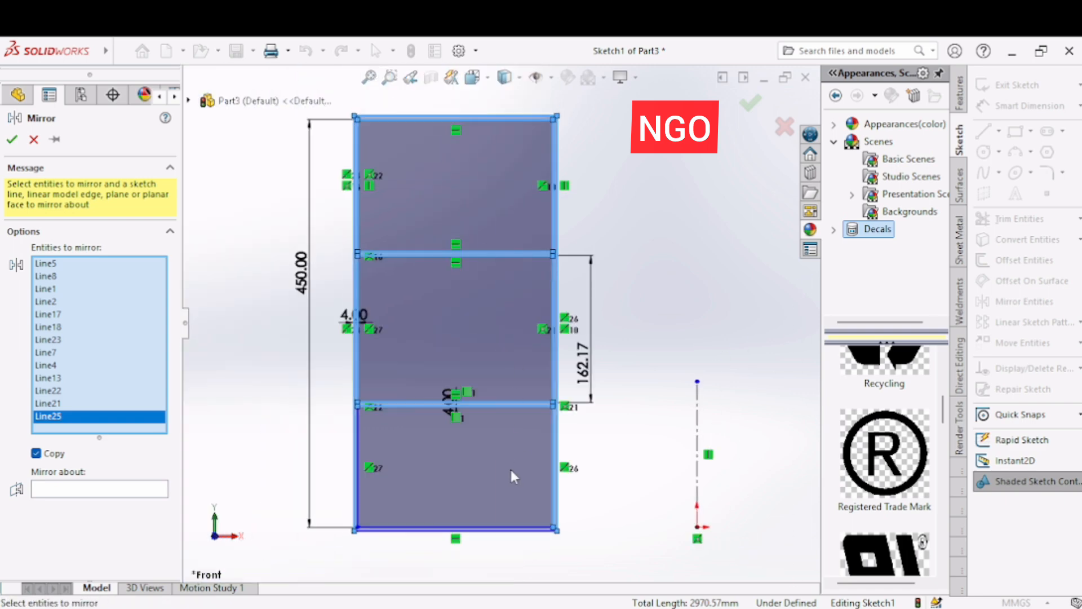
left_click(389, 77)
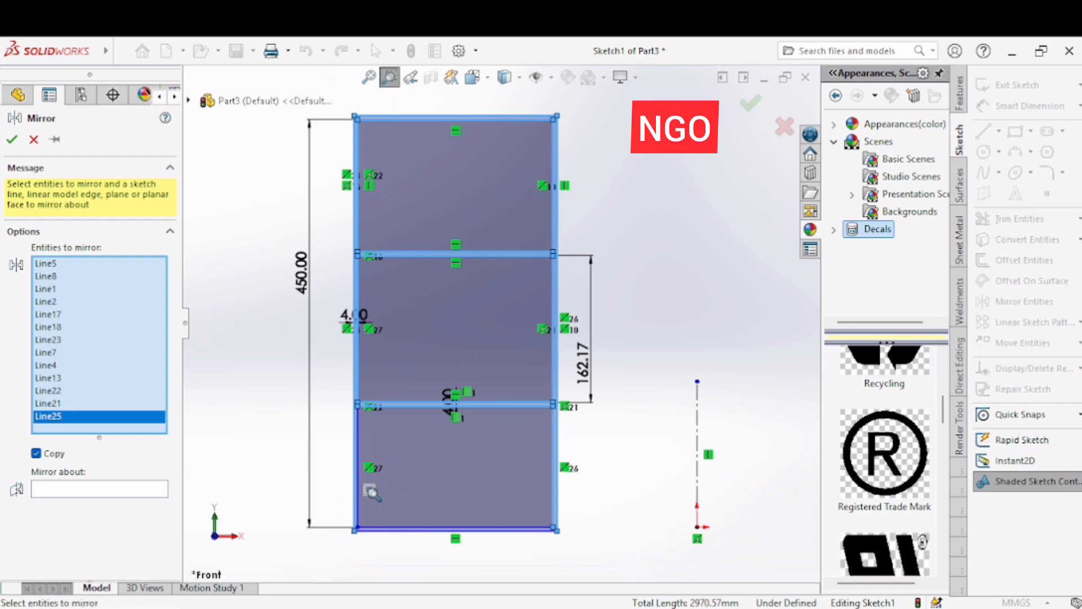
left_click_drag(356, 486, 486, 554)
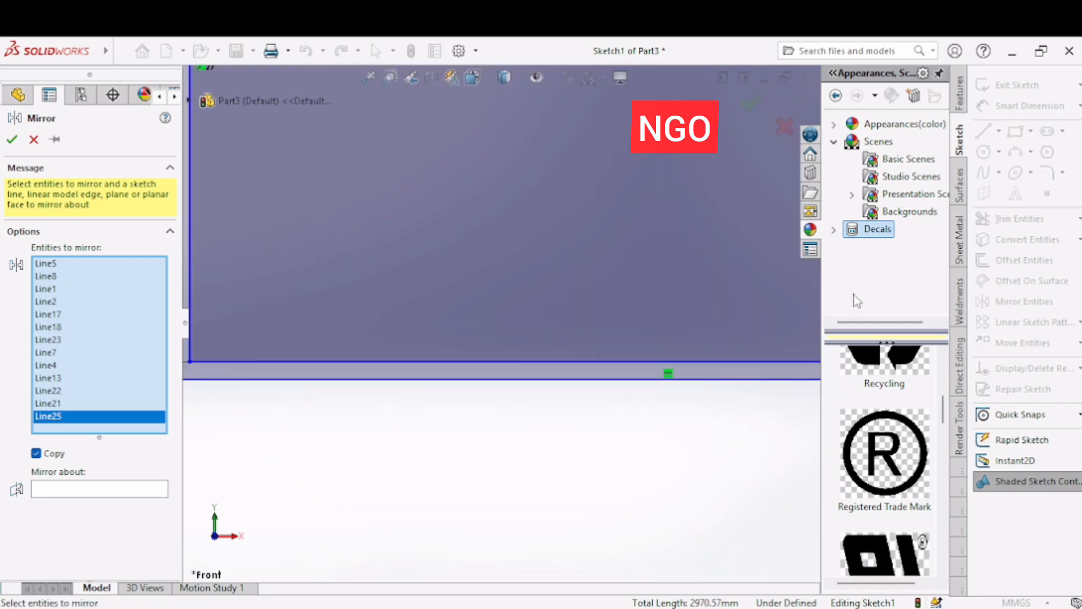
left_click(619, 360)
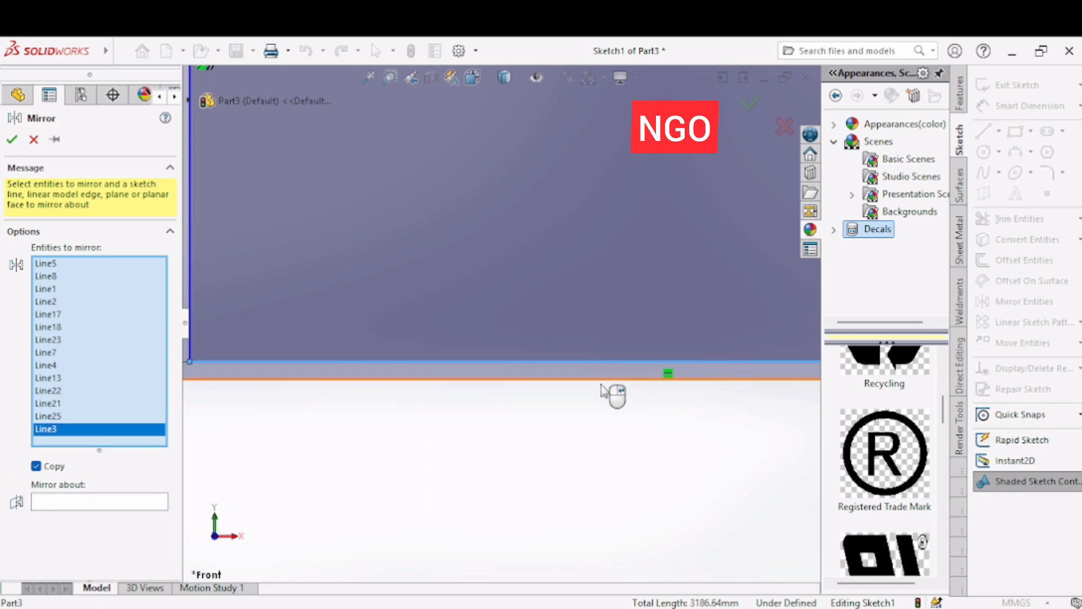
left_click(603, 380)
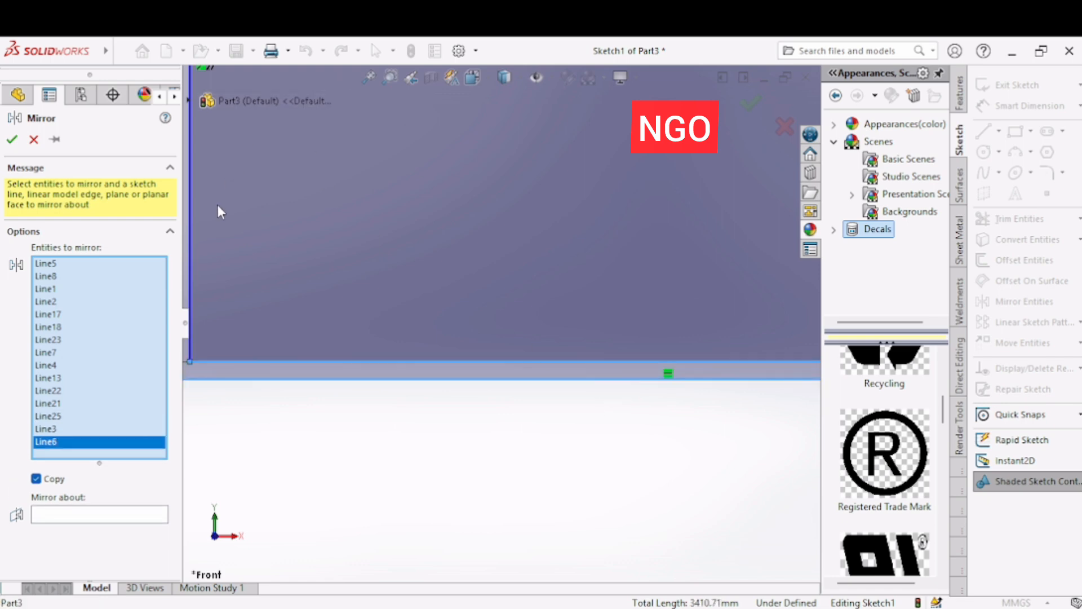
left_click(191, 239)
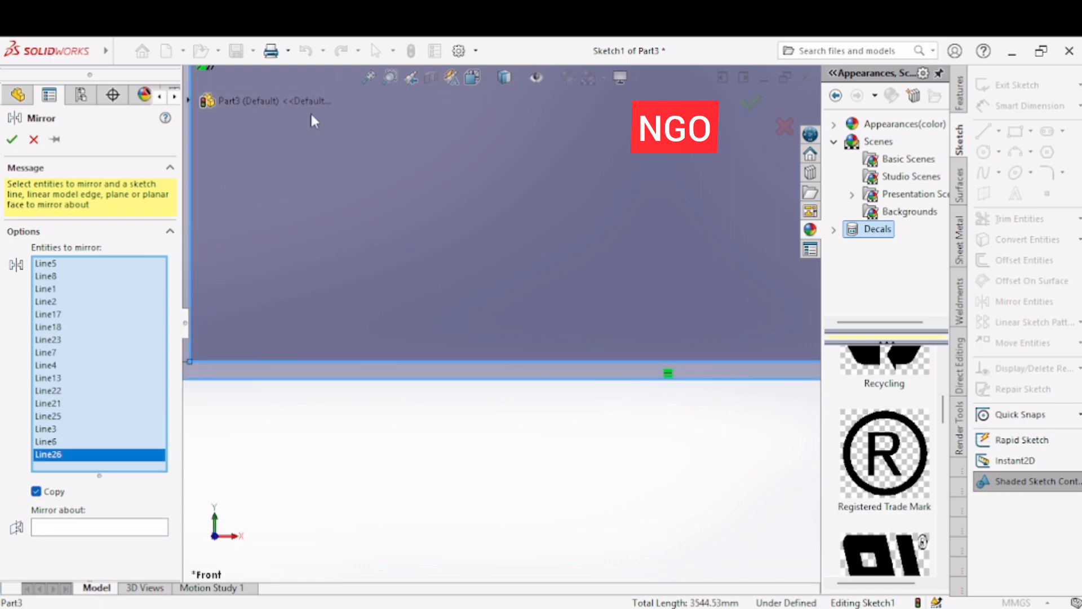
- Mirror the selected cabinet frame lines about the vertical centerline at the origin as a copy
left_click(369, 77)
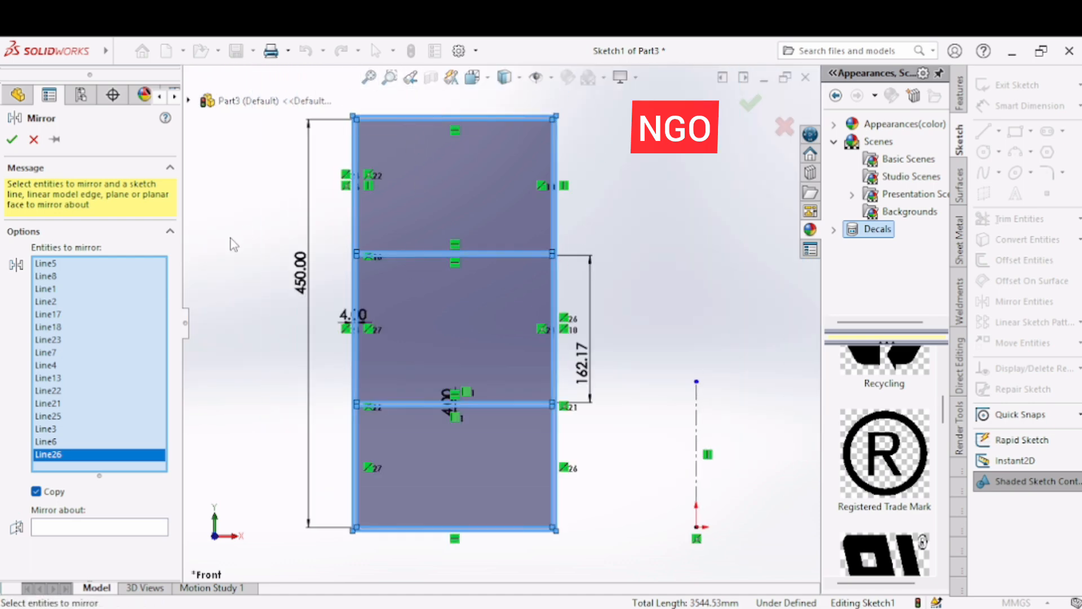
left_click(99, 530)
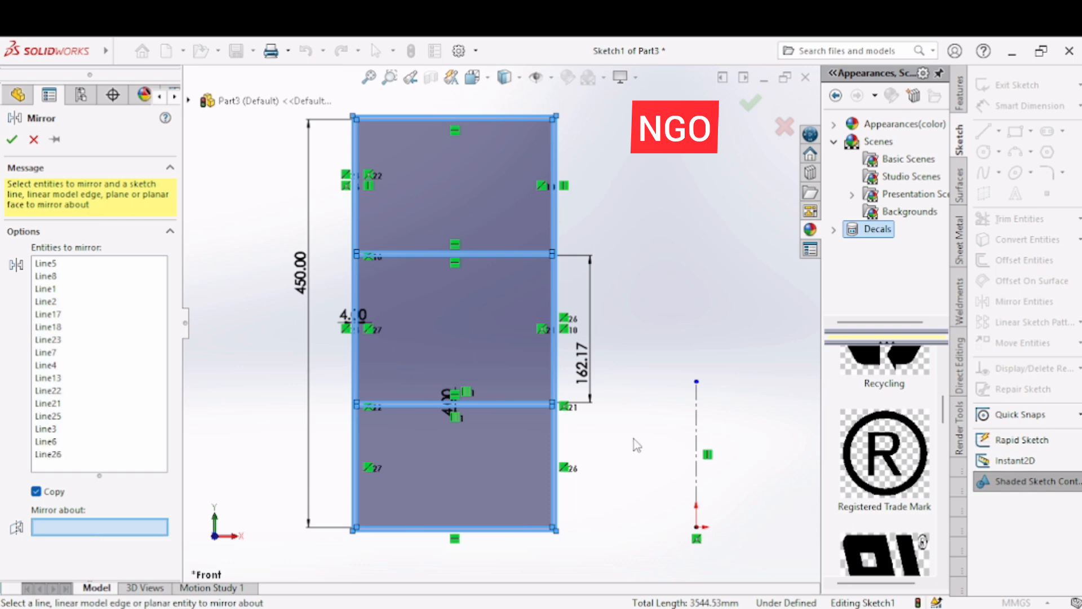
left_click(697, 429)
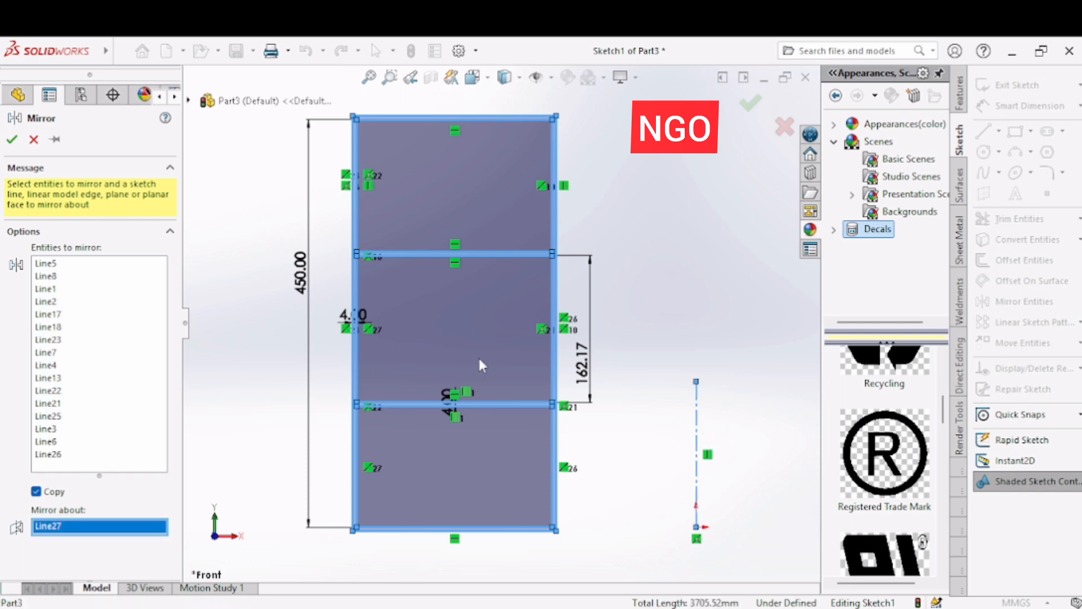
left_click(369, 78)
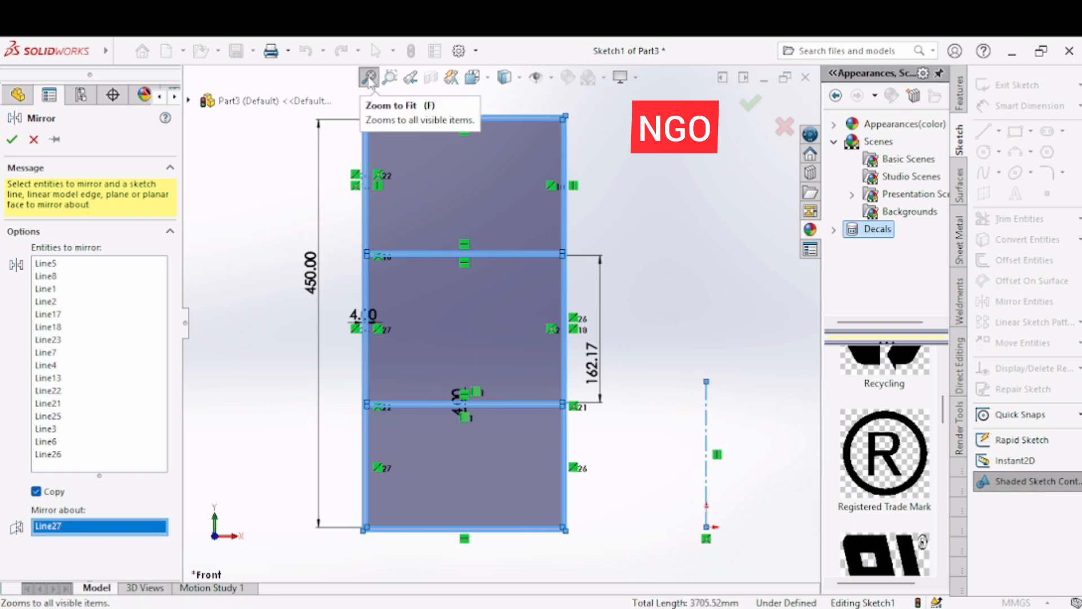
left_click(489, 79)
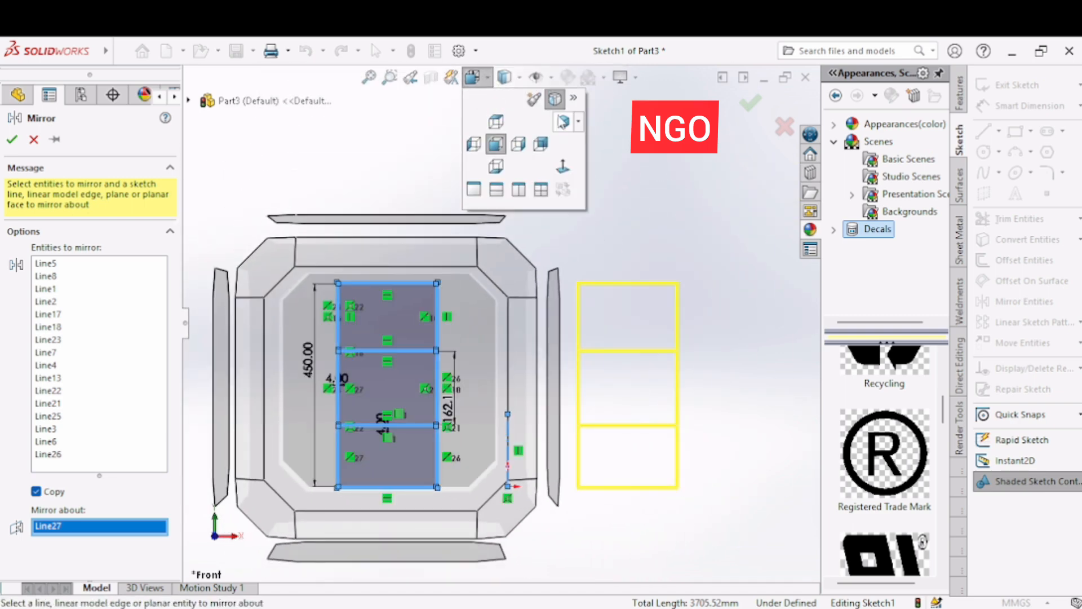
left_click(563, 121)
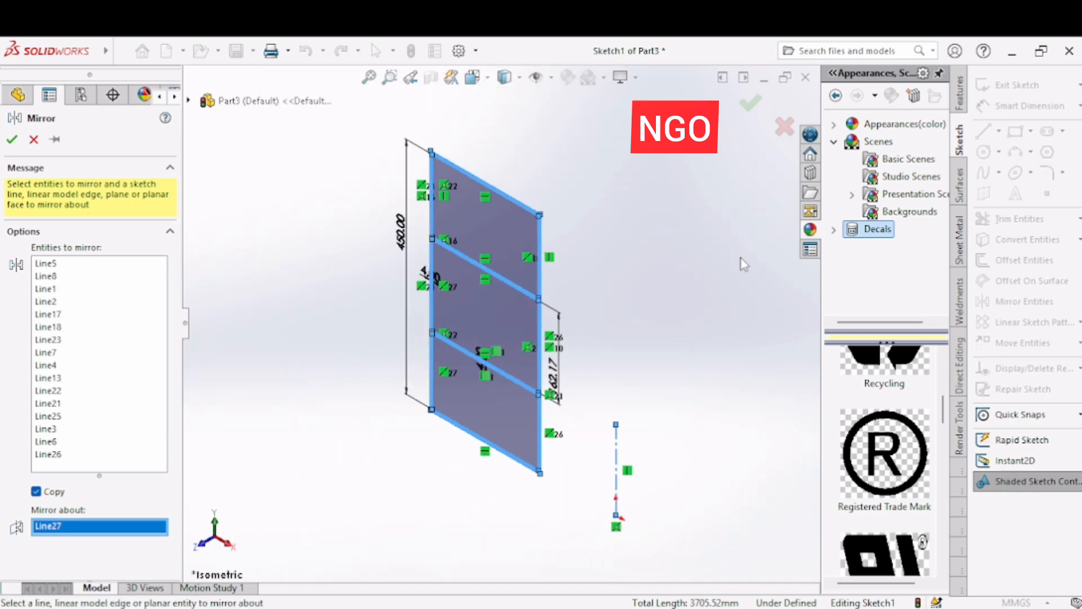
scroll(671, 264, "up", 12)
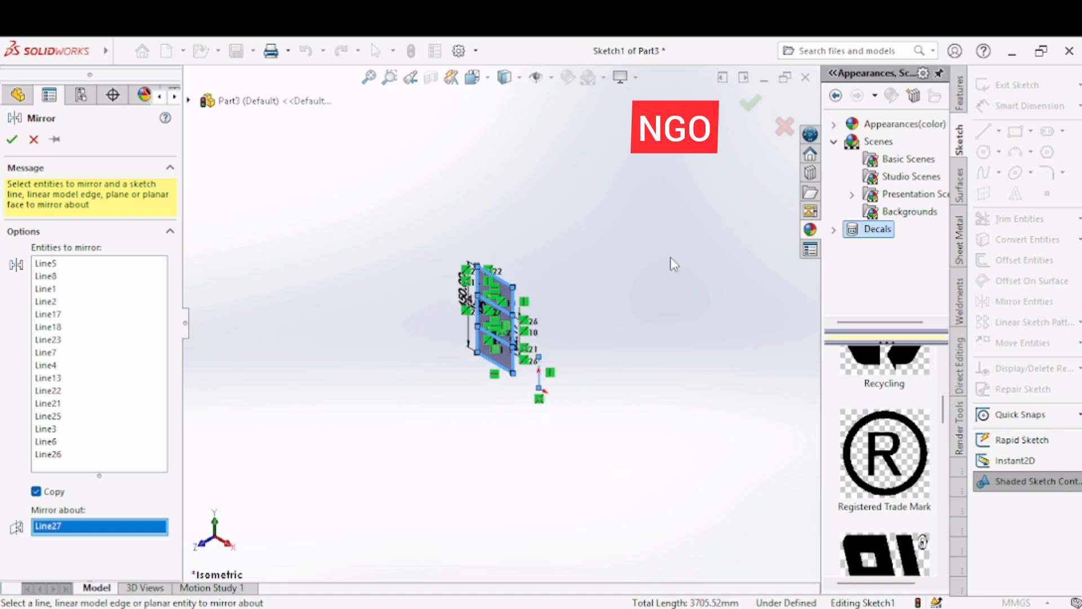
scroll(671, 264, "down", 5)
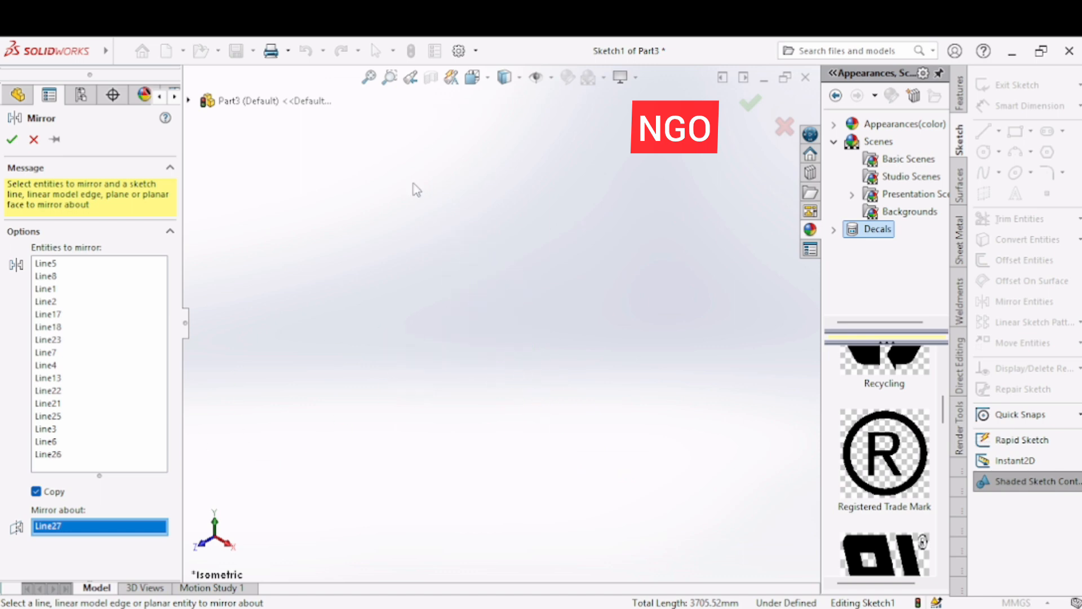
left_click(489, 79)
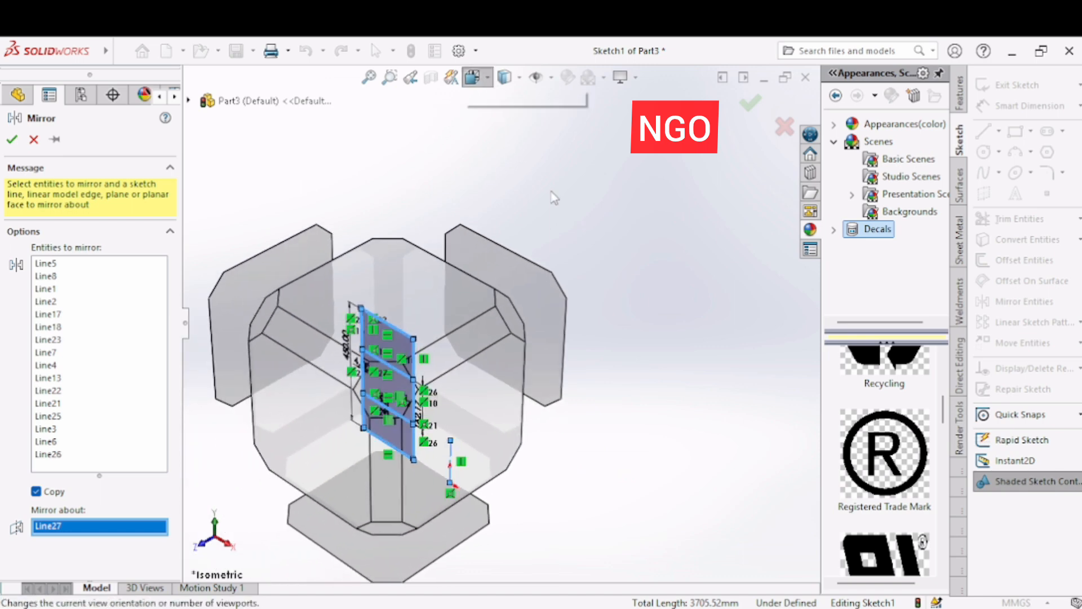
left_click(562, 125)
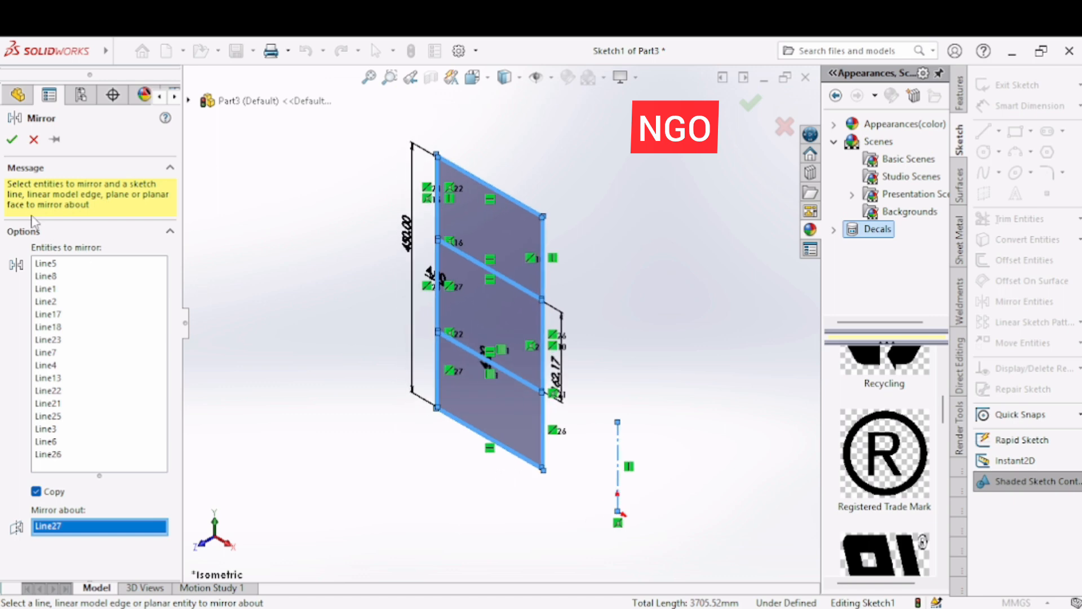
left_click(12, 141)
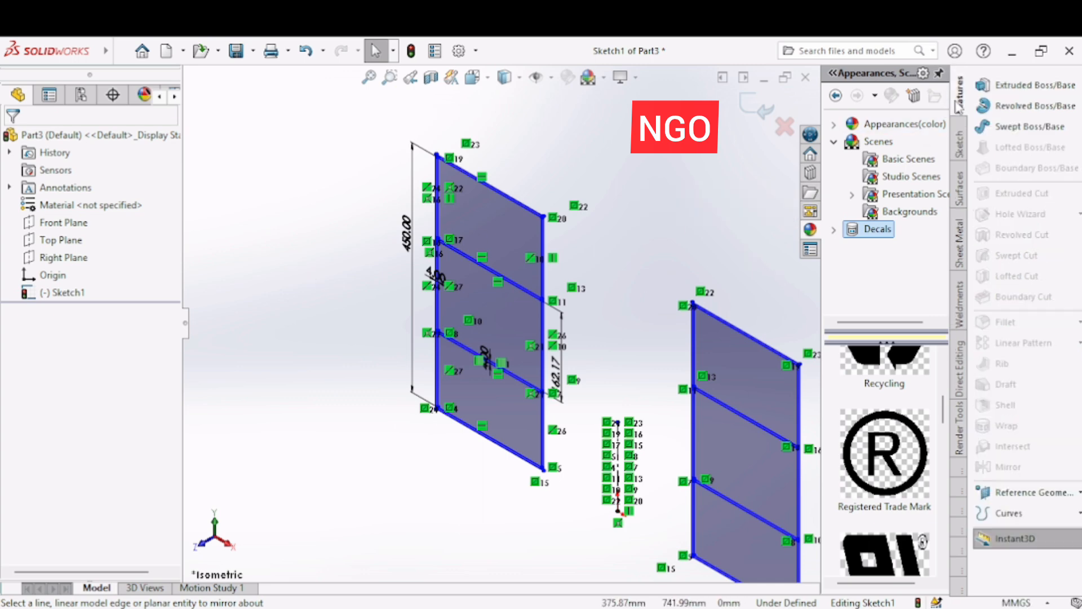
- Extrude the mirrored cabinet frame sketch from the sketch plane as a blind boss with a depth of 150 mm
left_click(1022, 85)
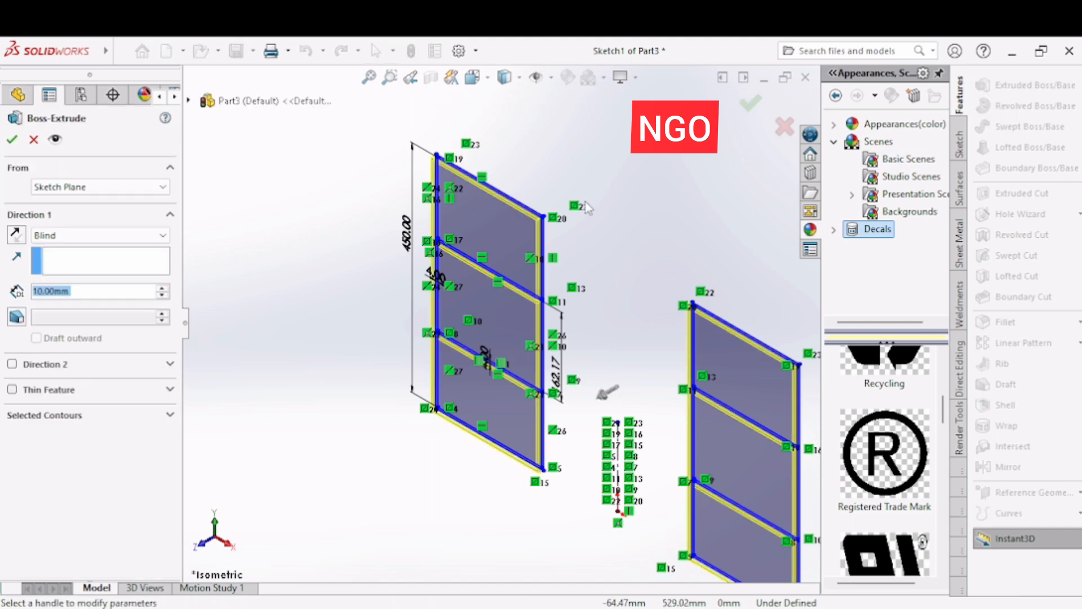
left_click(163, 288)
left_click(162, 288)
left_click(162, 288)
left_click(162, 289)
left_click(163, 288)
left_click(162, 288)
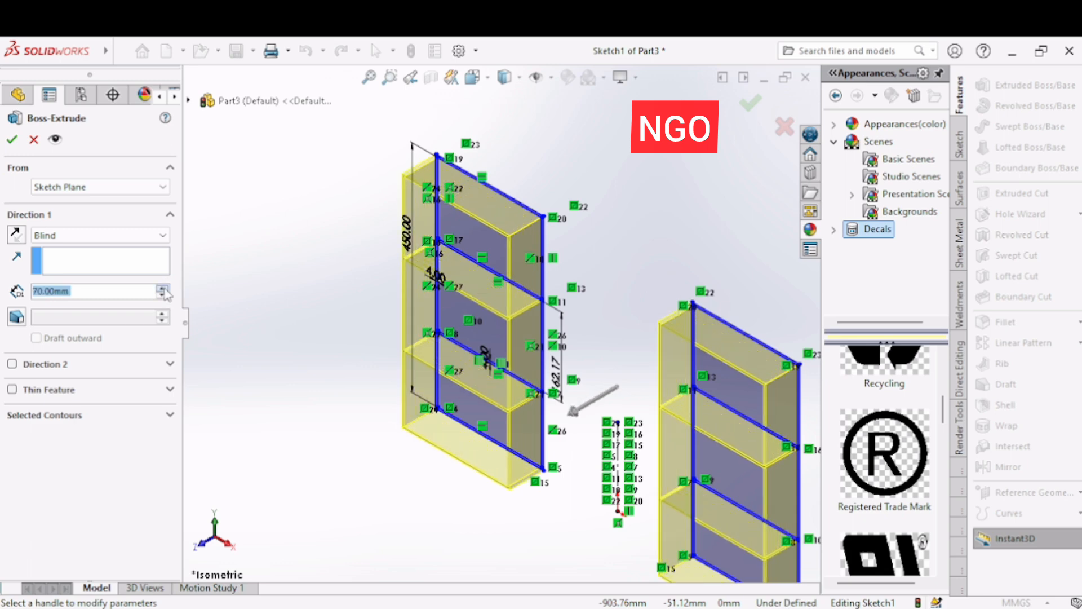
left_click(162, 288)
left_click(162, 288)
left_click(162, 288)
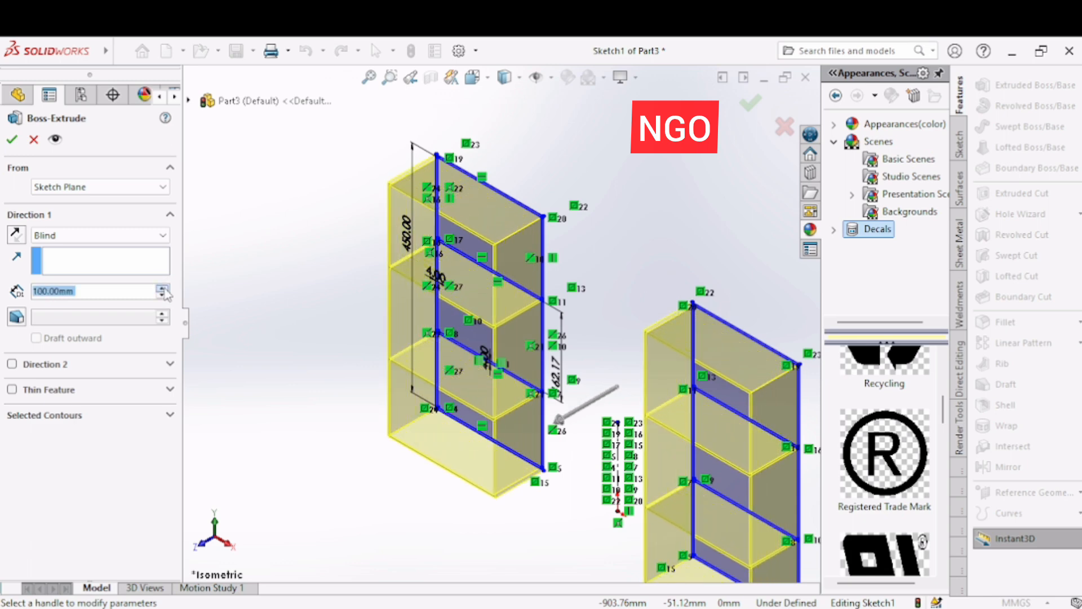
left_click(162, 288)
left_click(162, 289)
left_click(163, 288)
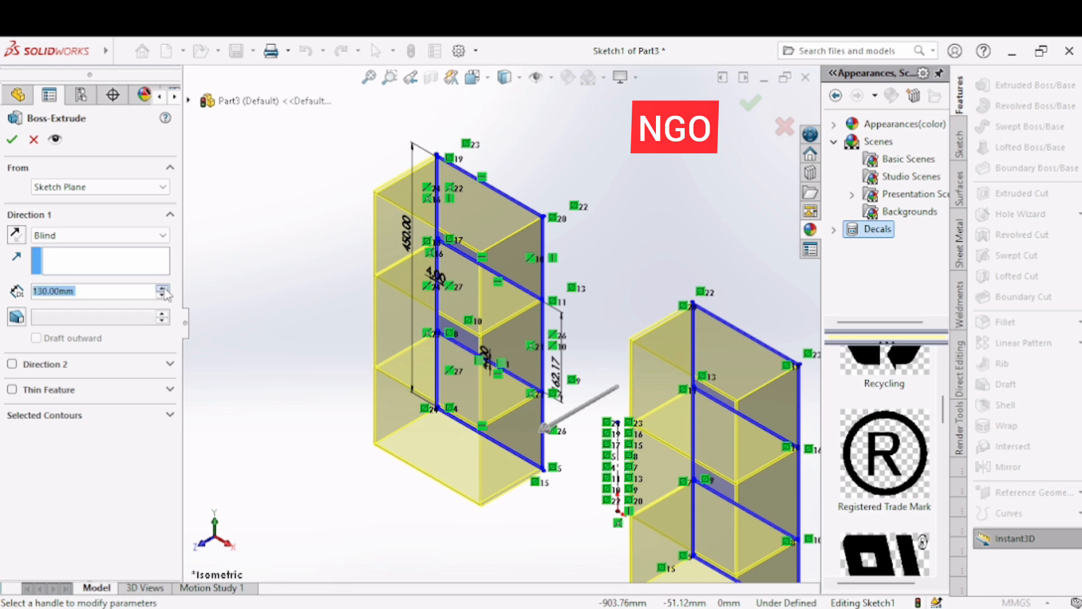
left_click(163, 288)
left_click(162, 288)
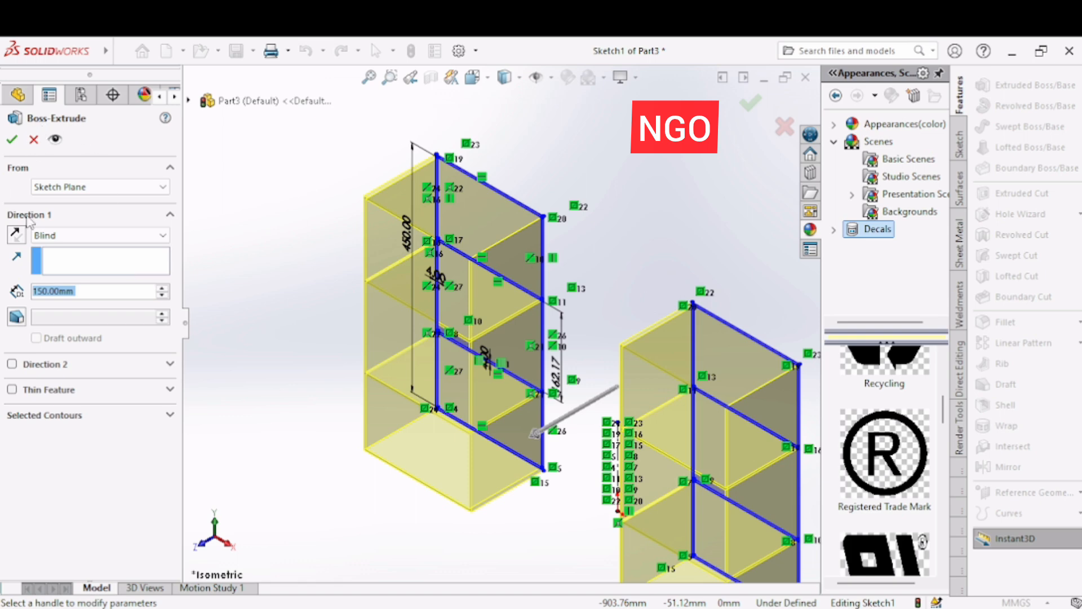
left_click(13, 139)
left_click(310, 297)
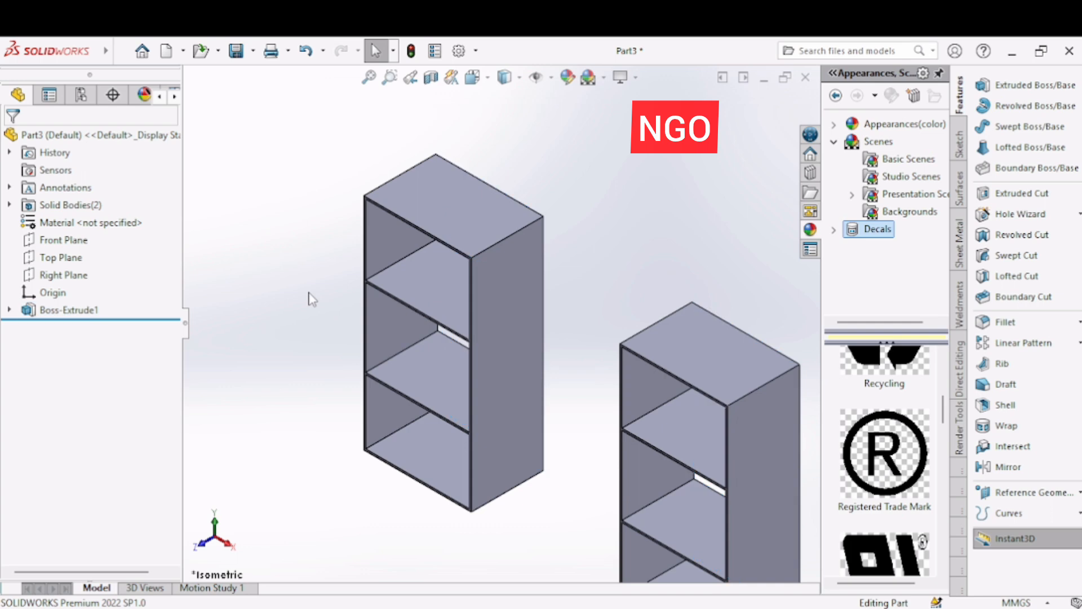
- Inspect the two extruded cabinets from different angles and return to the isometric view
key("Left")
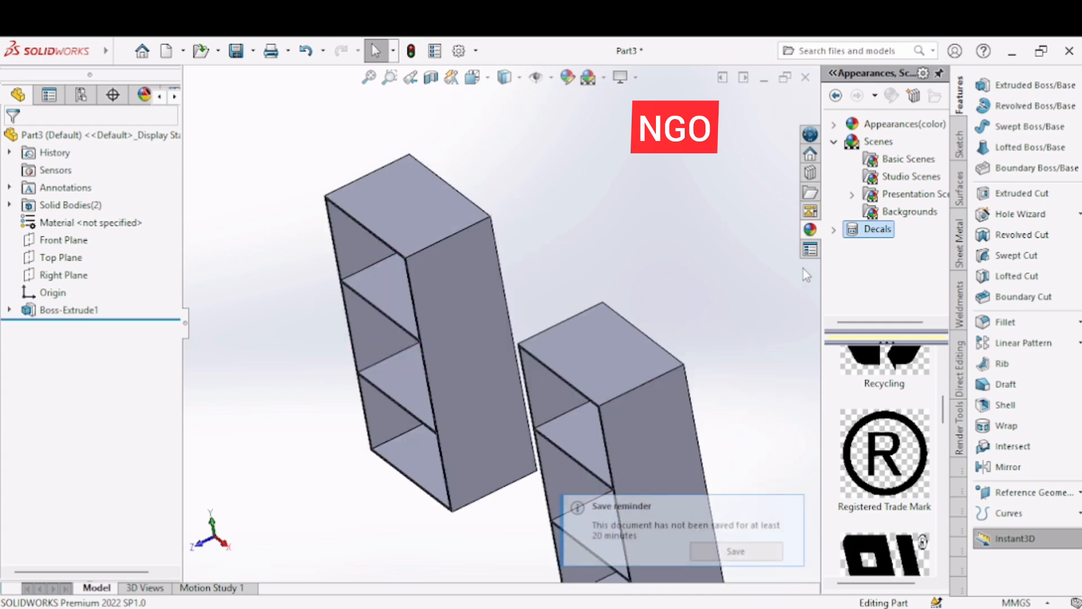
key("Right")
key("Right")
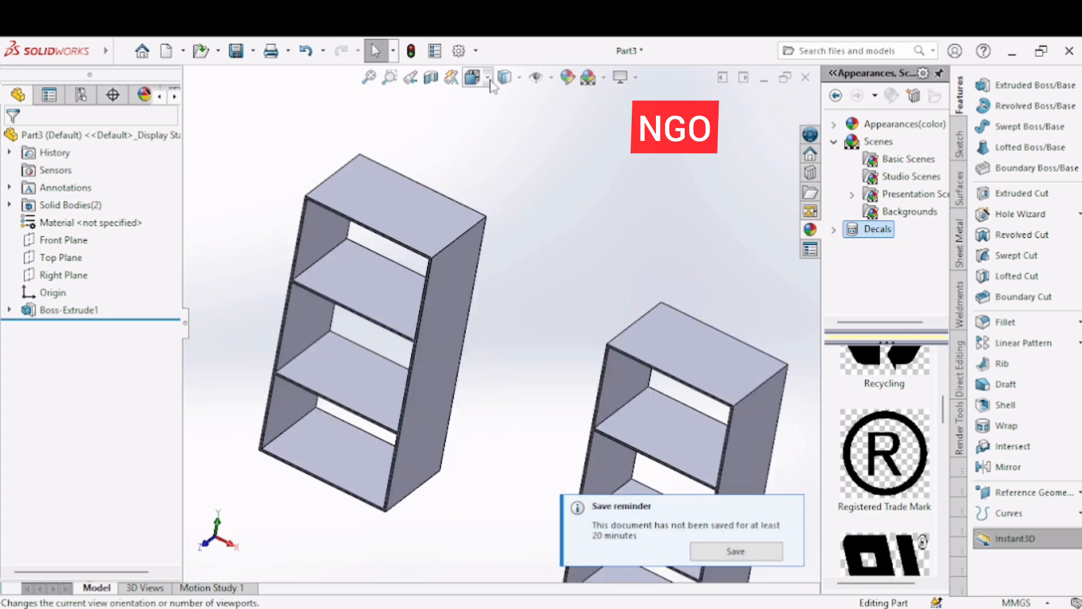
left_click(472, 77)
left_click(564, 123)
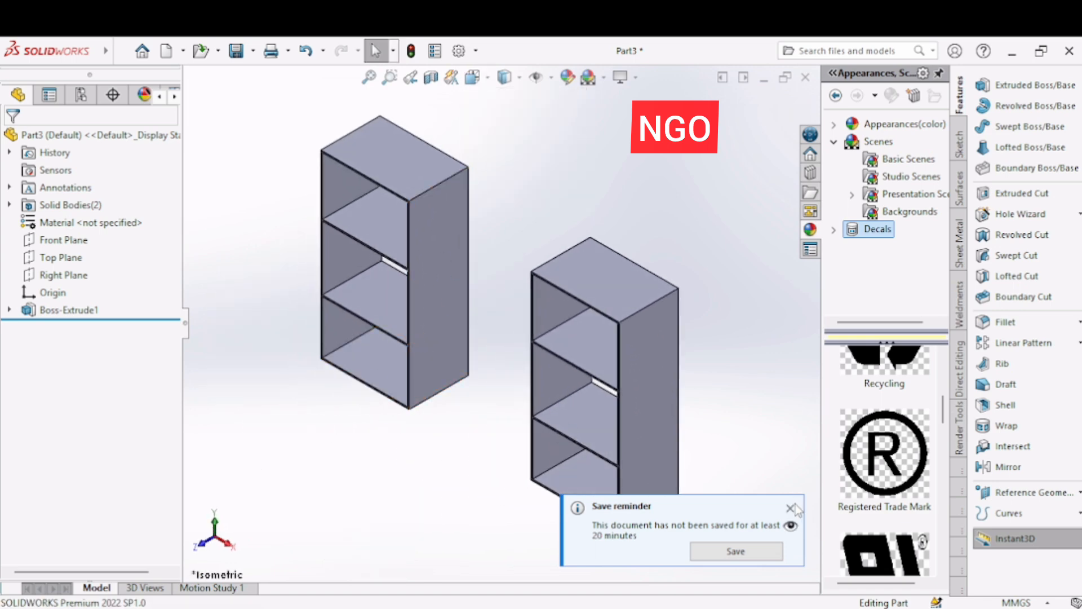
- Dismiss the save reminder and start a new sketch on the Front Plane
left_click(791, 508)
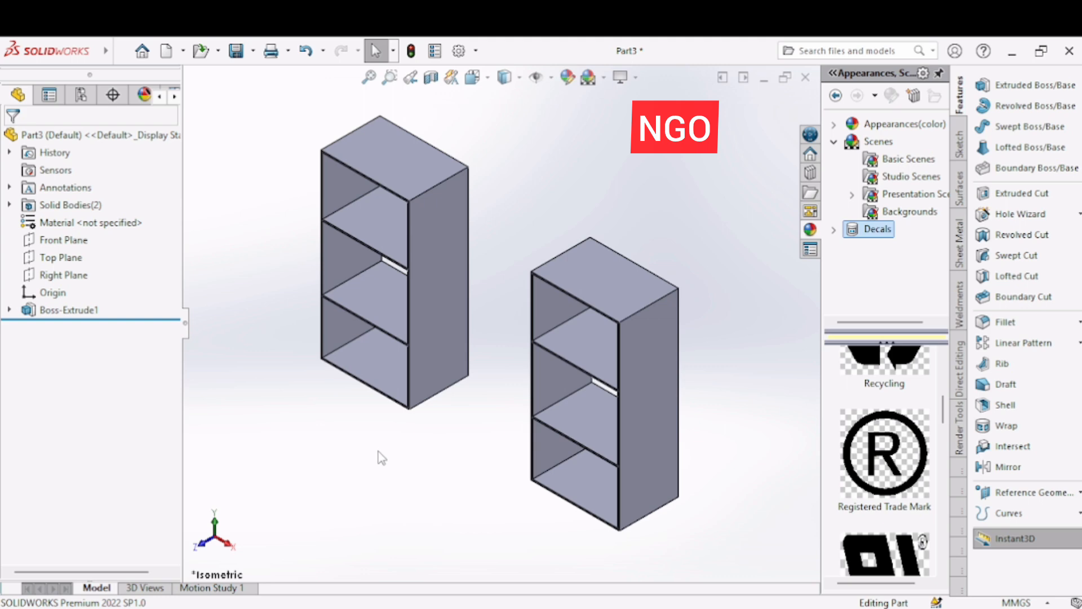
left_click(63, 241)
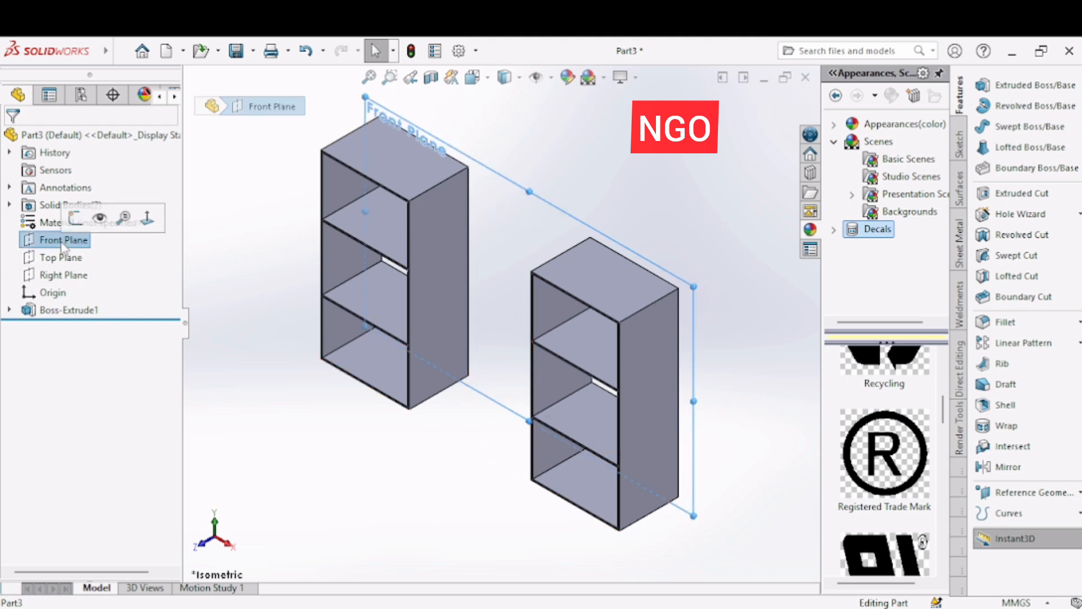
left_click(75, 219)
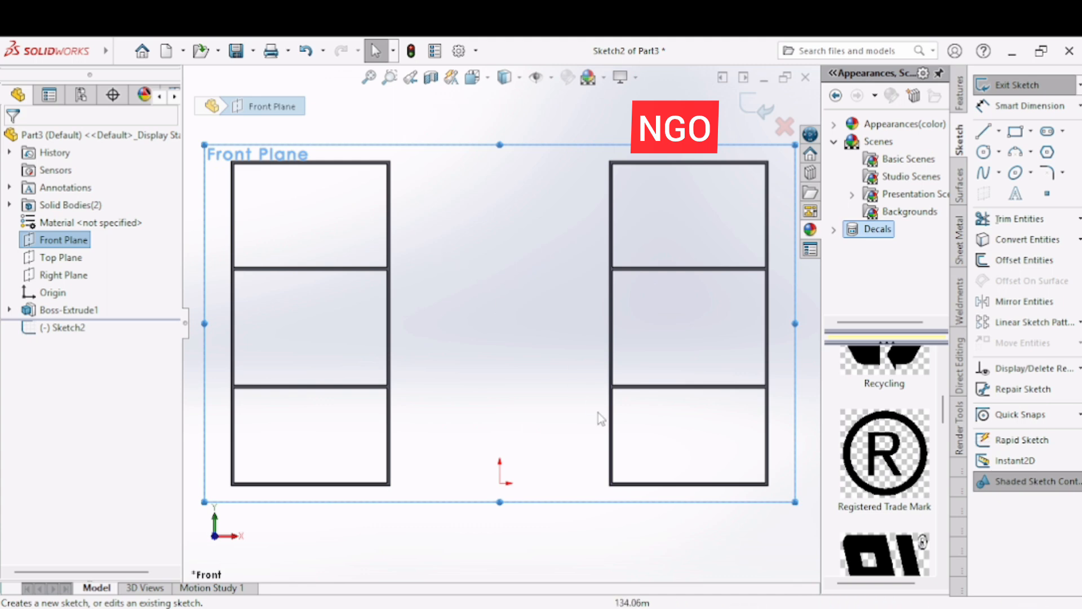
- Sketch a corner rectangle about 687 mm wide just below the two cabinets, centred roughly beneath the origin
scroll(604, 428, "down", 5)
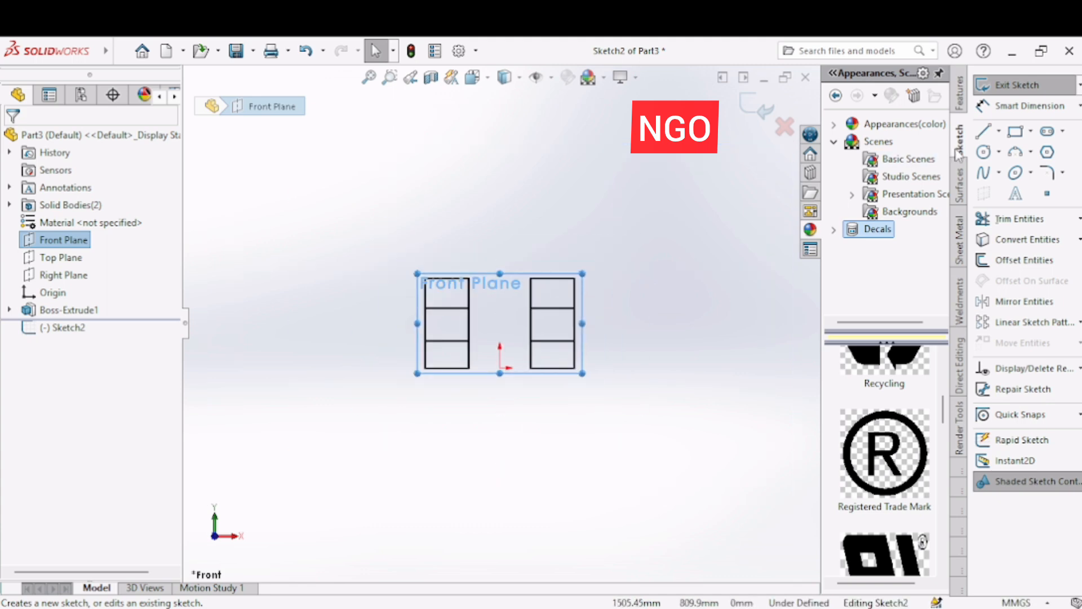
left_click(1031, 135)
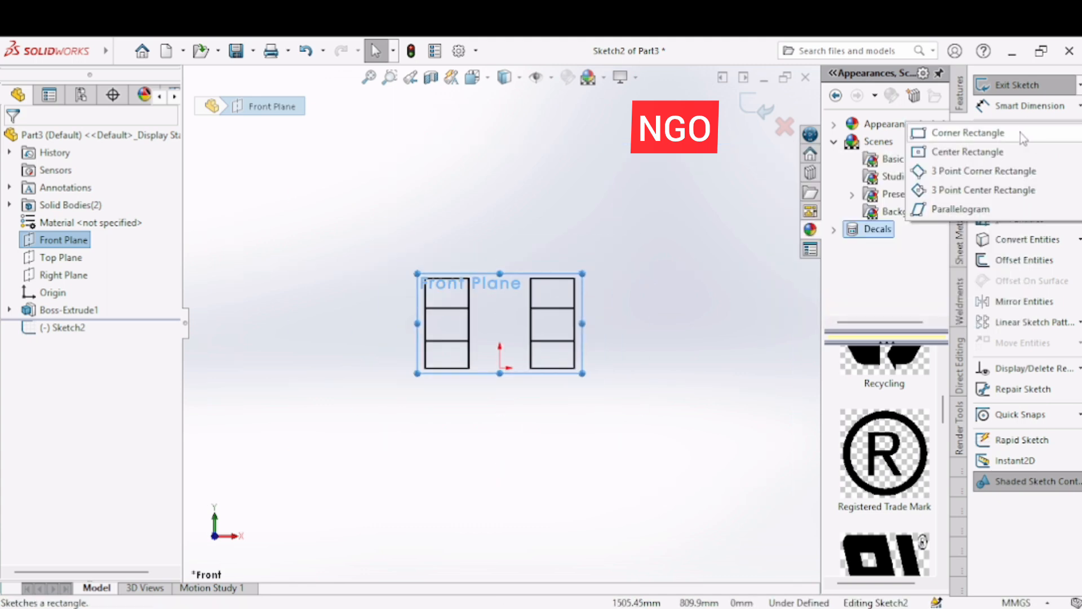
left_click(972, 135)
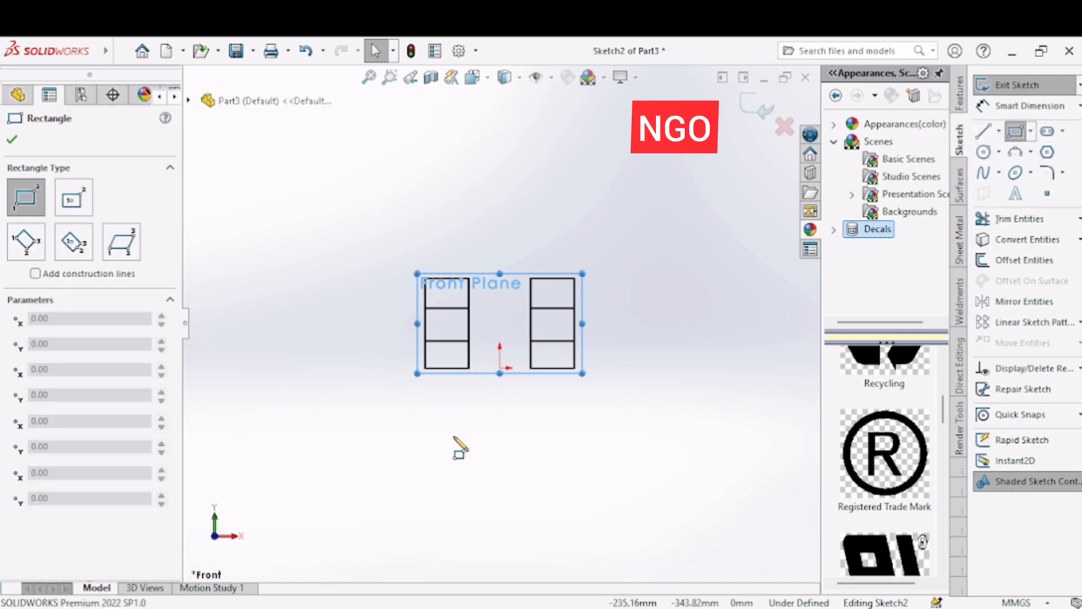
left_click(432, 376)
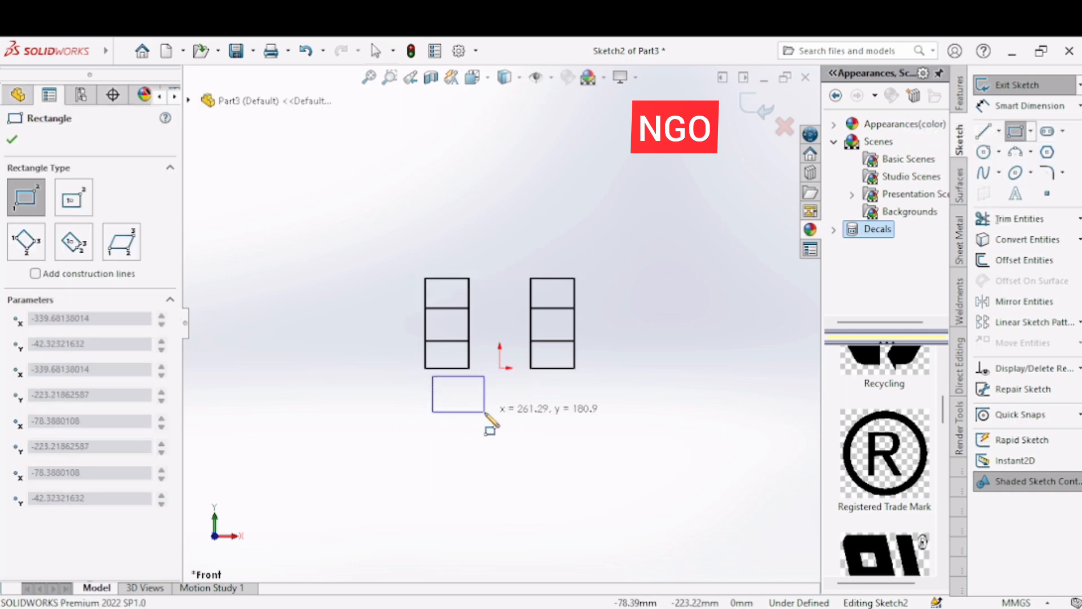
left_click(569, 422)
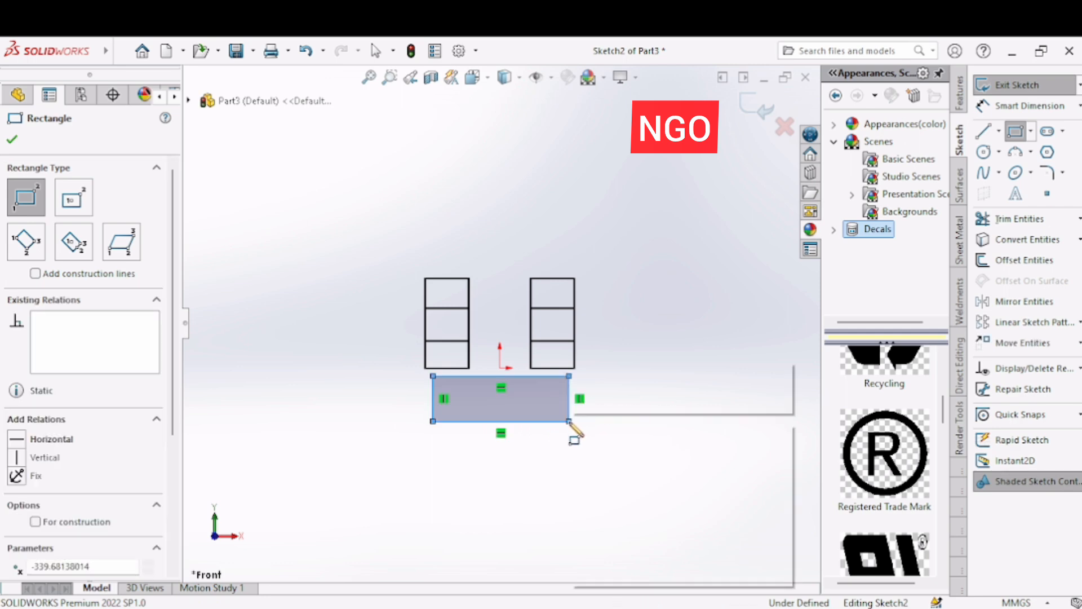
right_click(574, 433)
left_click(609, 435)
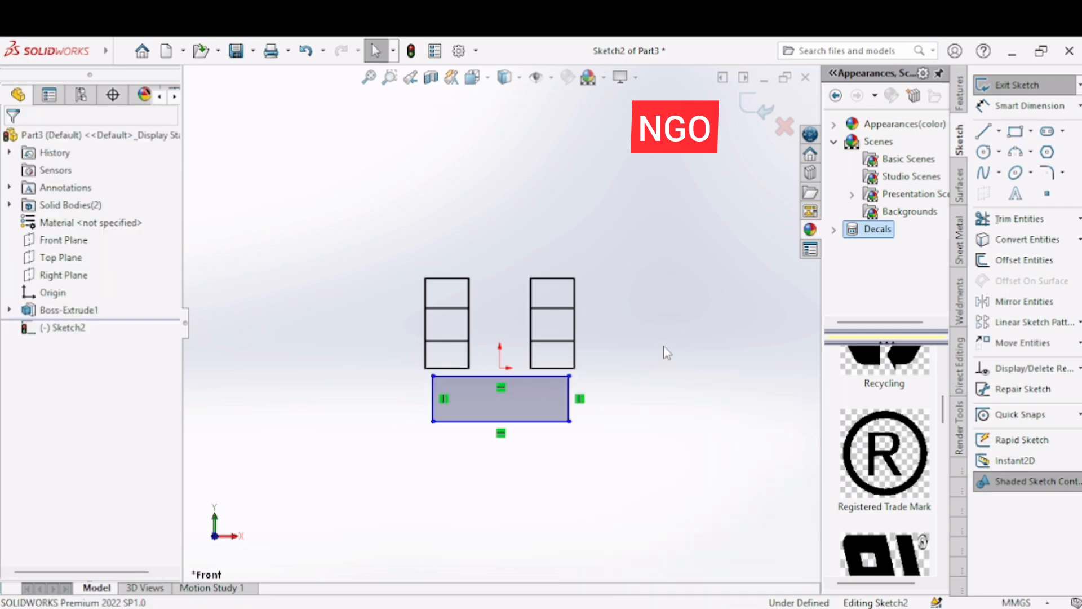
- Draw a horizontal line across the rectangle between the midpoints of its two vertical sides
left_click(983, 132)
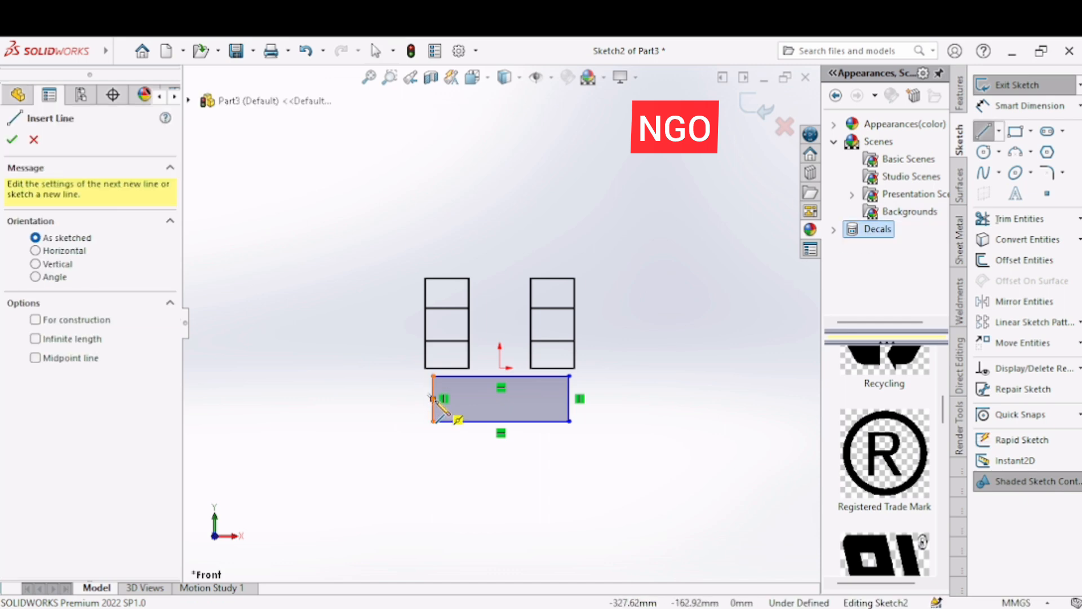
left_click(433, 399)
left_click(570, 398)
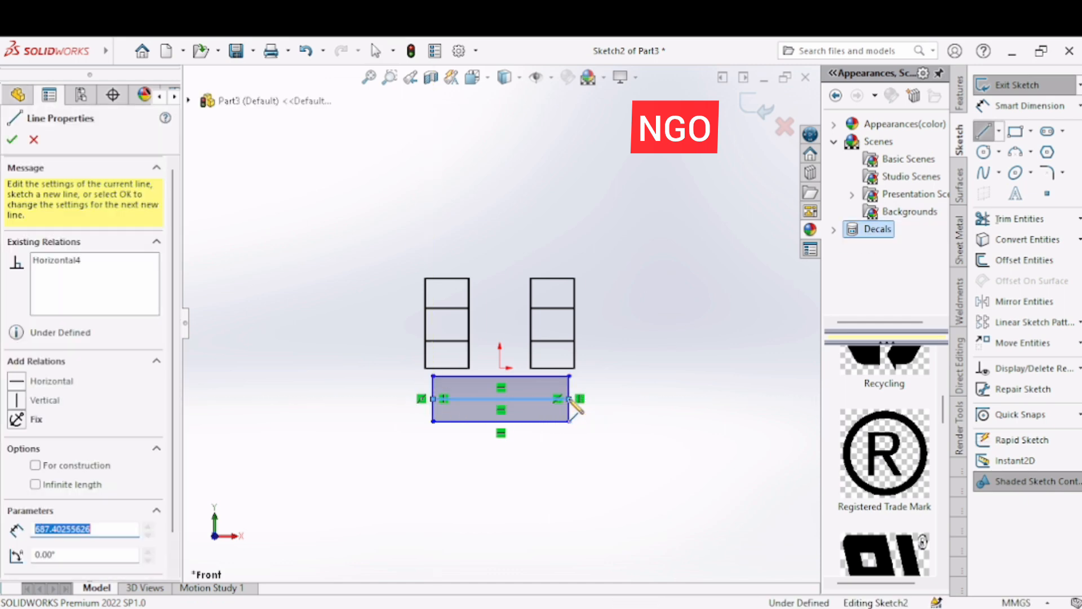
right_click(571, 400)
left_click(608, 411)
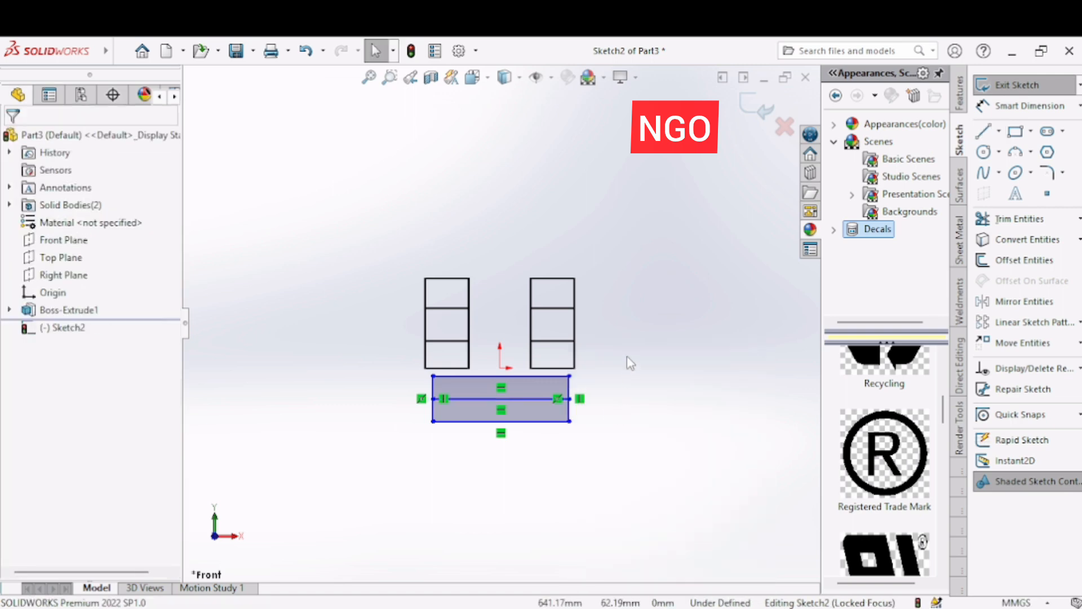
- Offset the rectangle's whole outline 4 mm outward
key("z")
key("f")
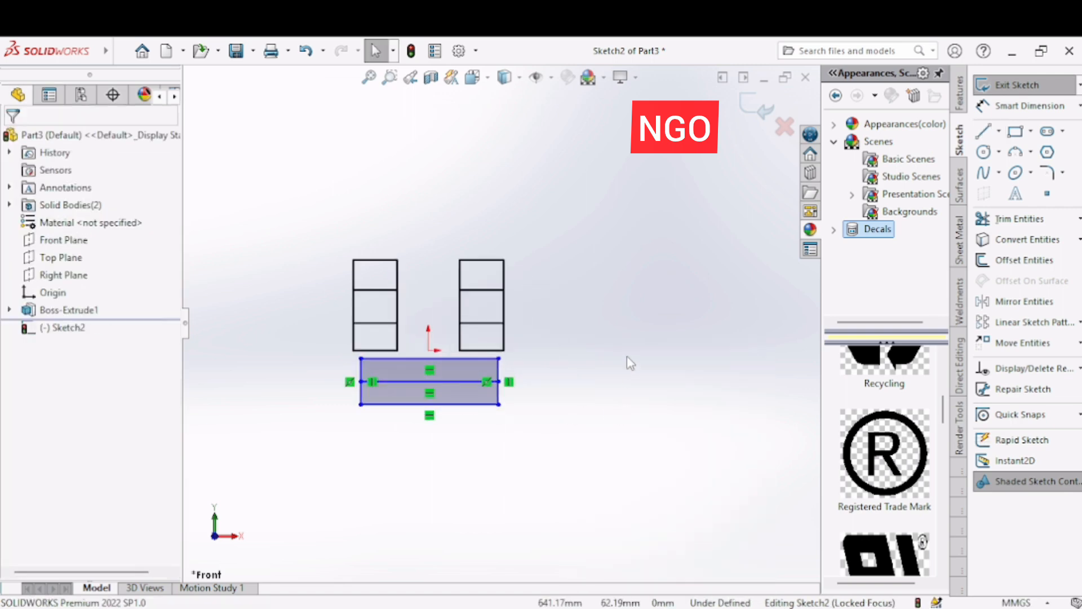
left_click(369, 78)
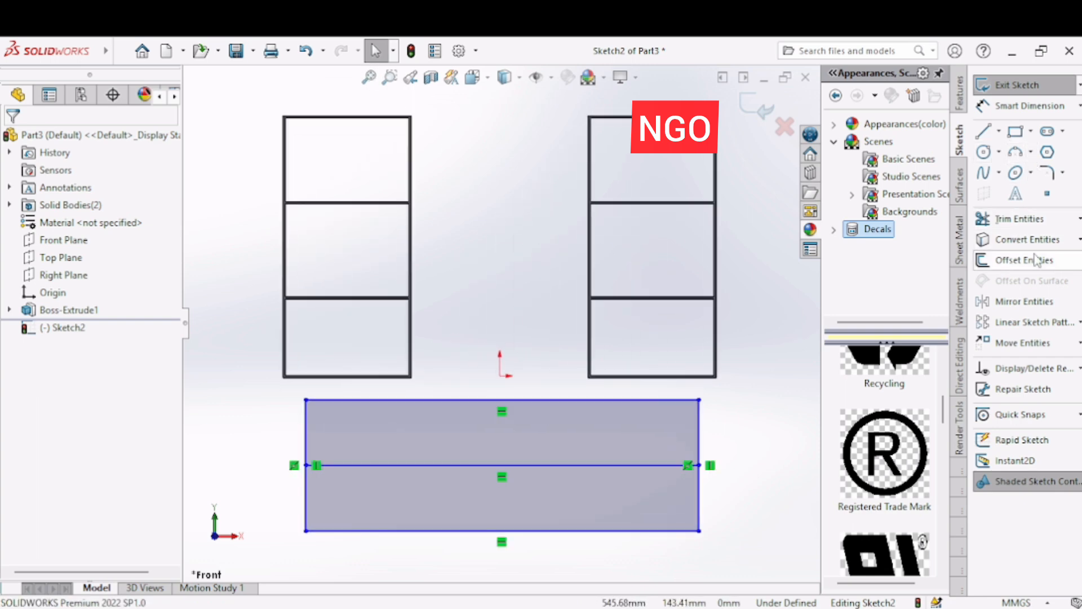
left_click(1036, 260)
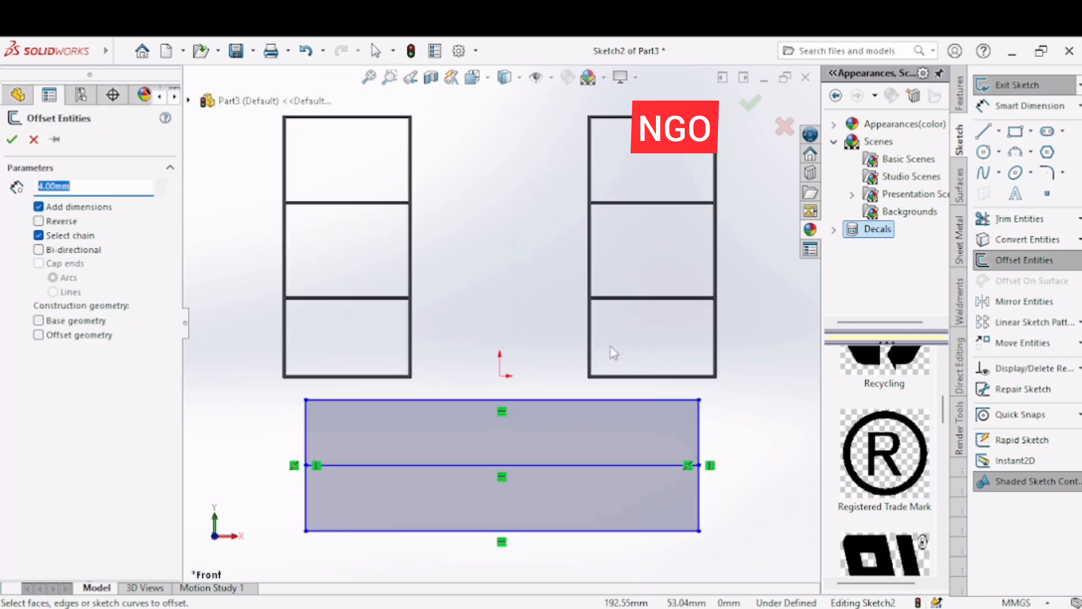
left_click(584, 401)
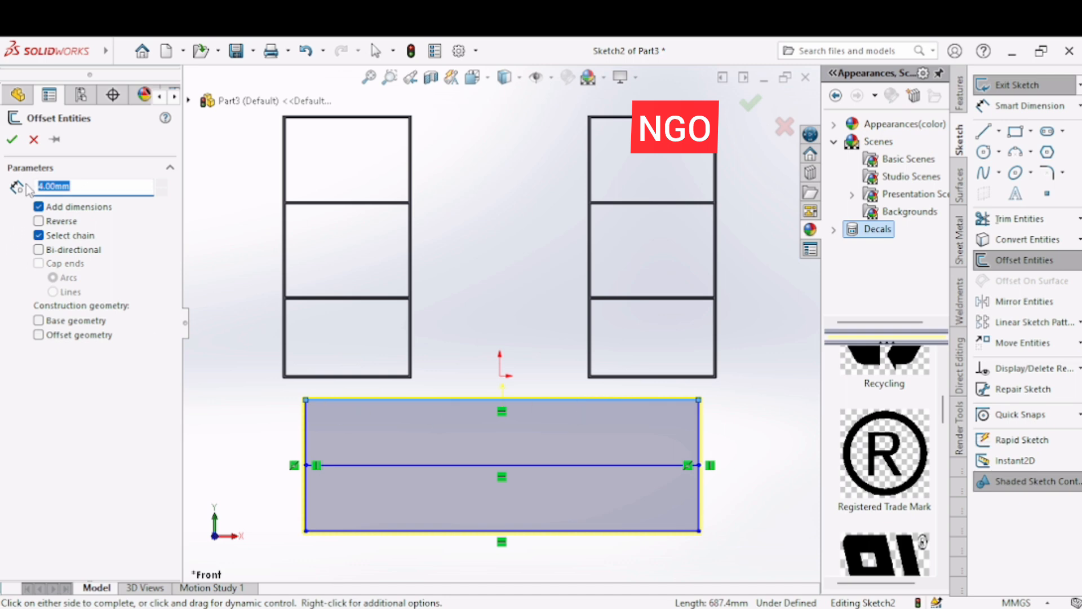
key("Return")
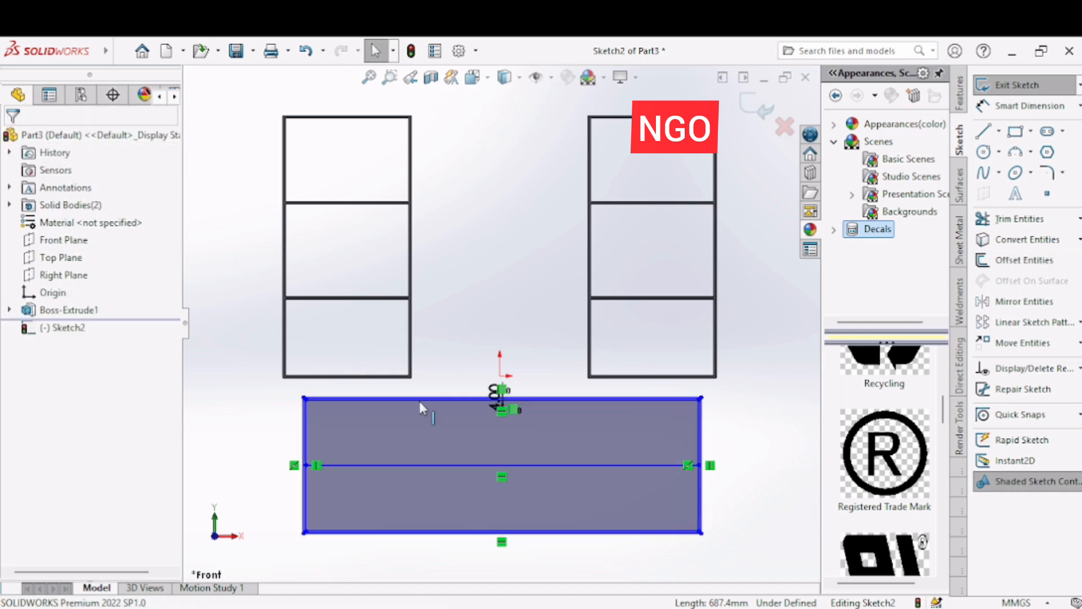
- Offset the rectangle's horizontal middle line 4 mm downward
left_click(488, 464)
left_click(776, 288)
left_click(1024, 260)
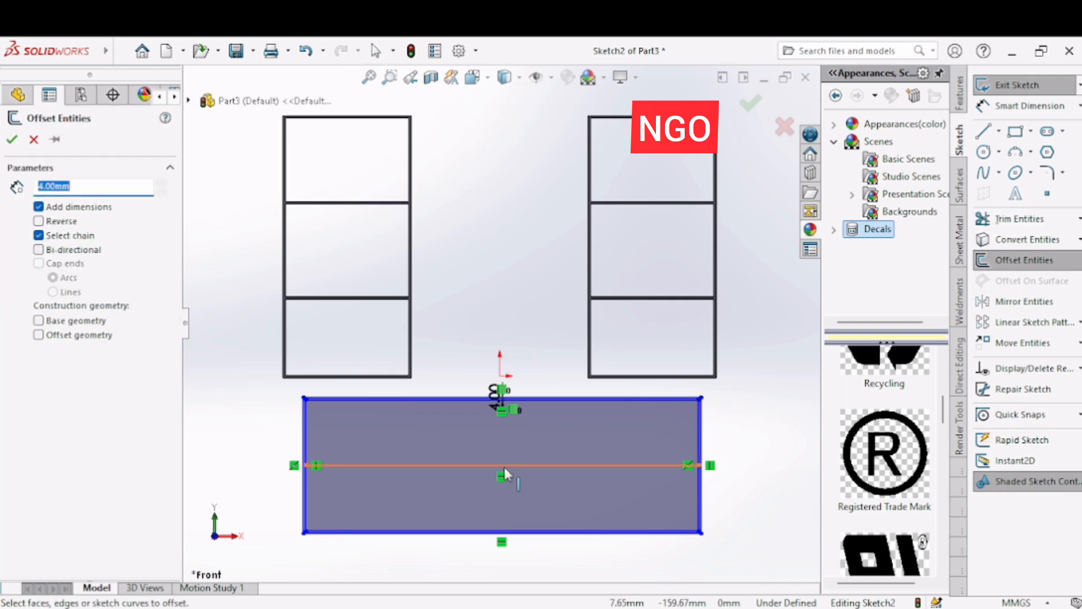
left_click(503, 465)
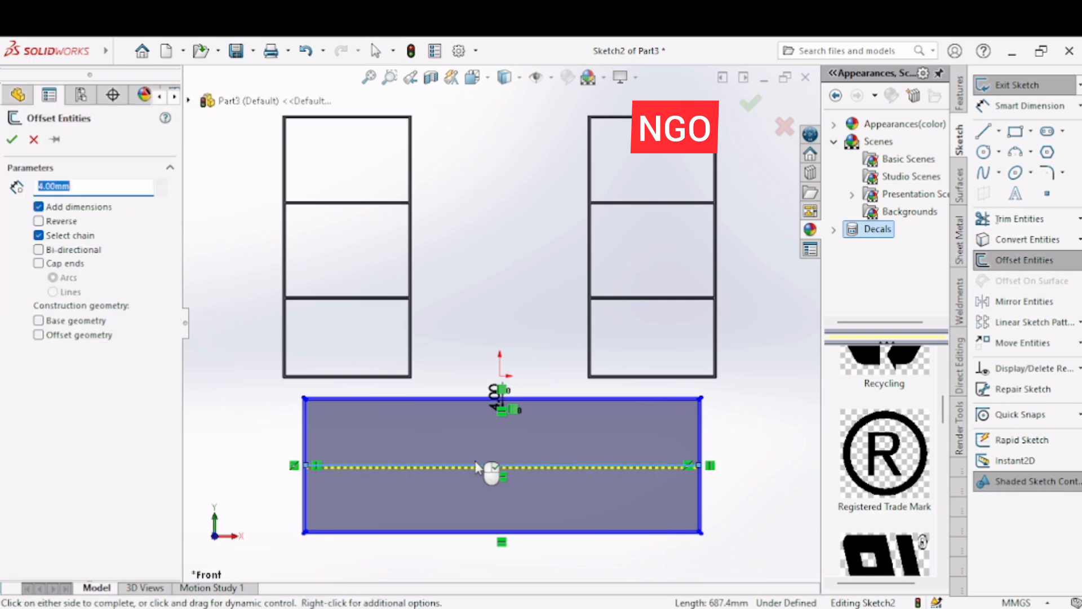
left_click(12, 141)
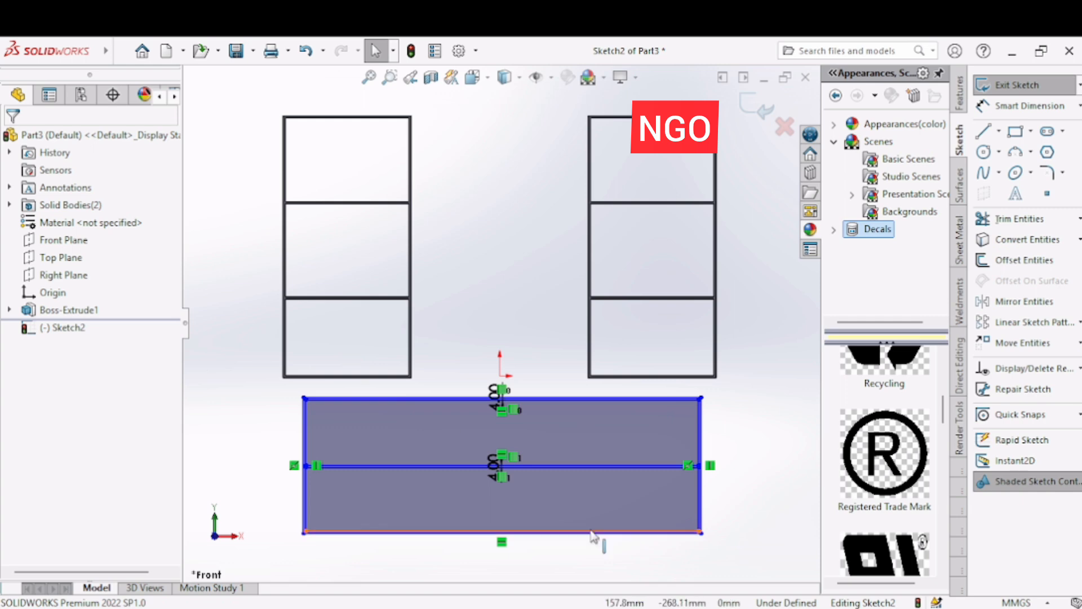
- Draw a vertical line from the rectangle's inner top edge to the middle line, aligned with the left cabinet's right side
left_click(987, 133)
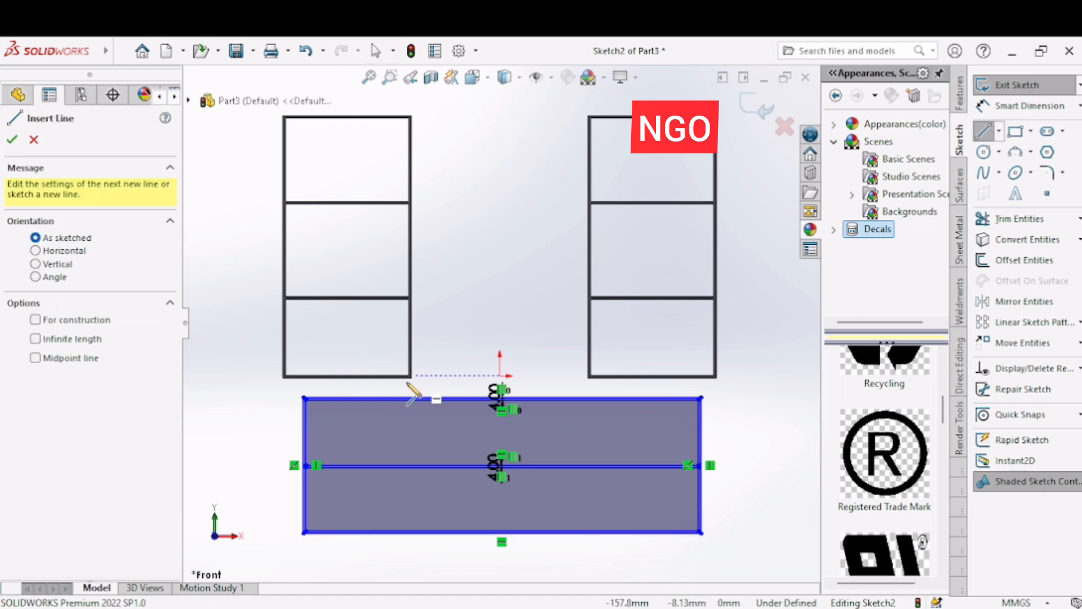
scroll(439, 430, "up", 1)
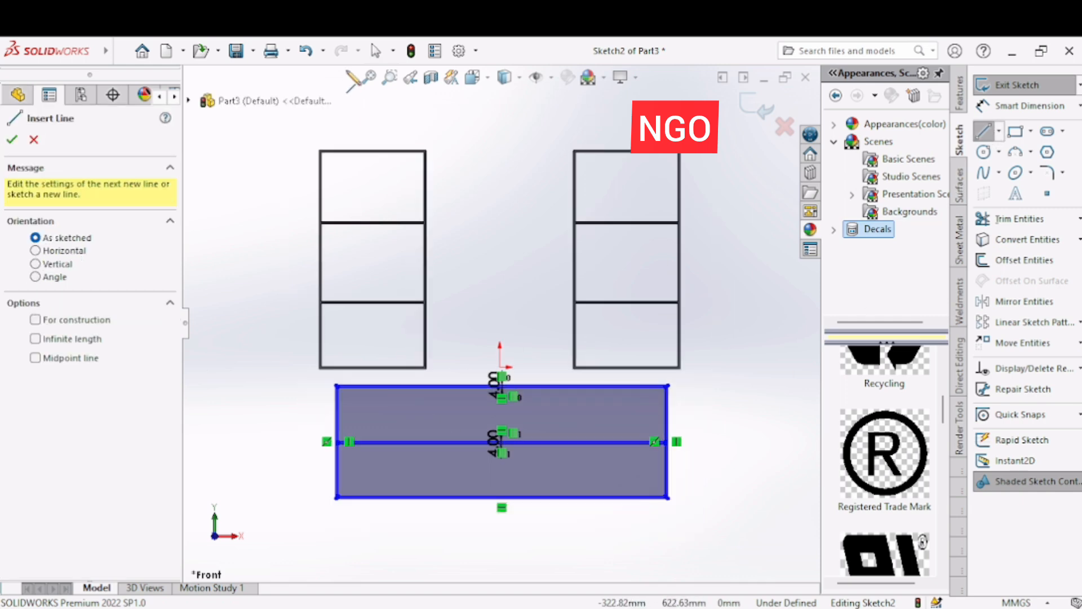
left_click(389, 77)
left_click_drag(430, 379, 519, 500)
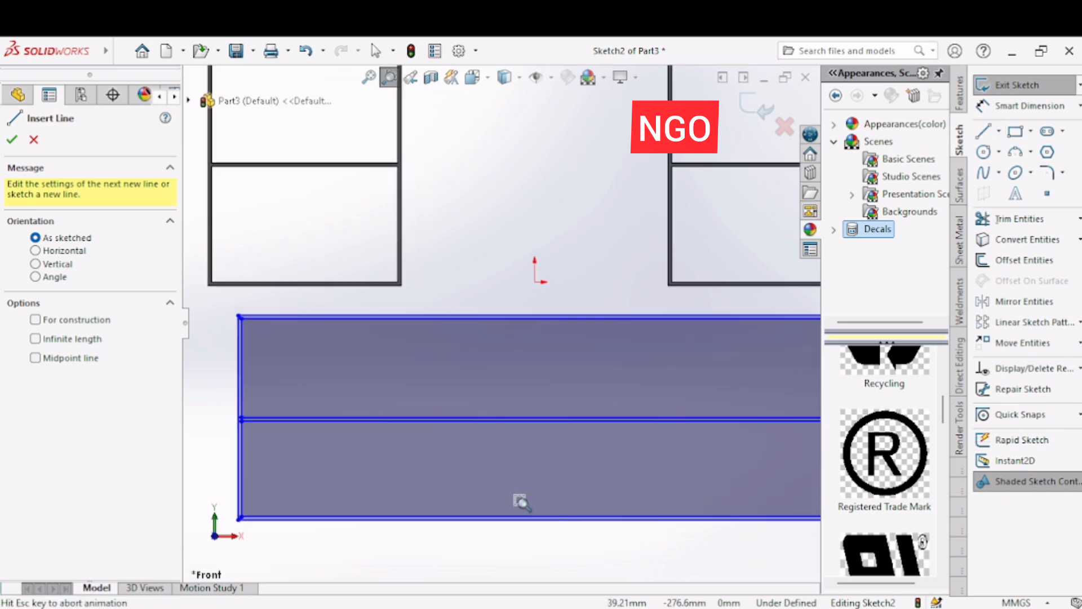
key("Escape")
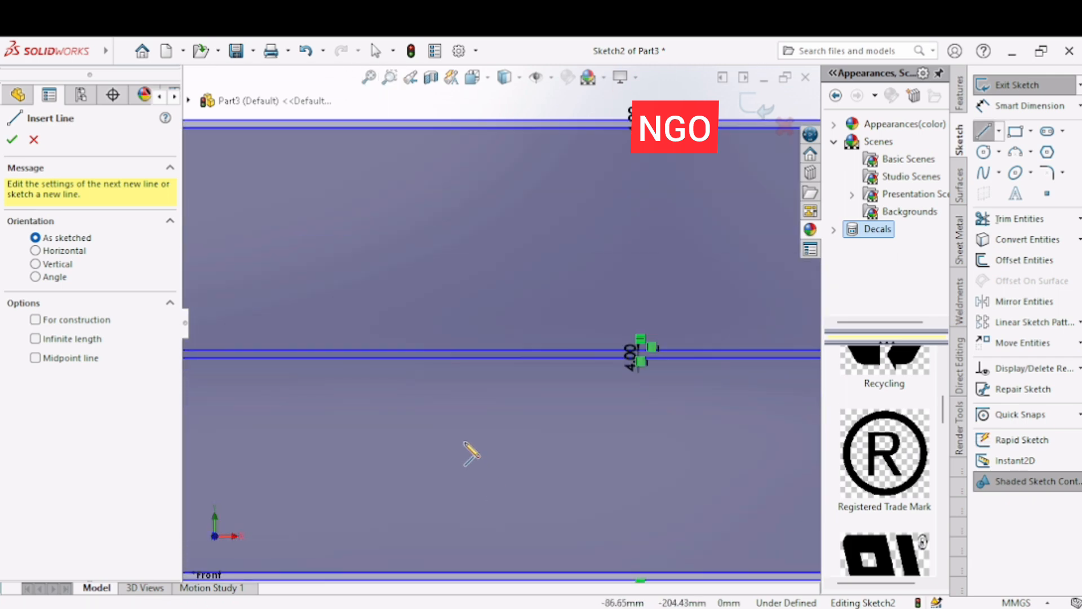
scroll(465, 443, "down", 3)
scroll(465, 443, "up", 3)
scroll(465, 445, "up", 2)
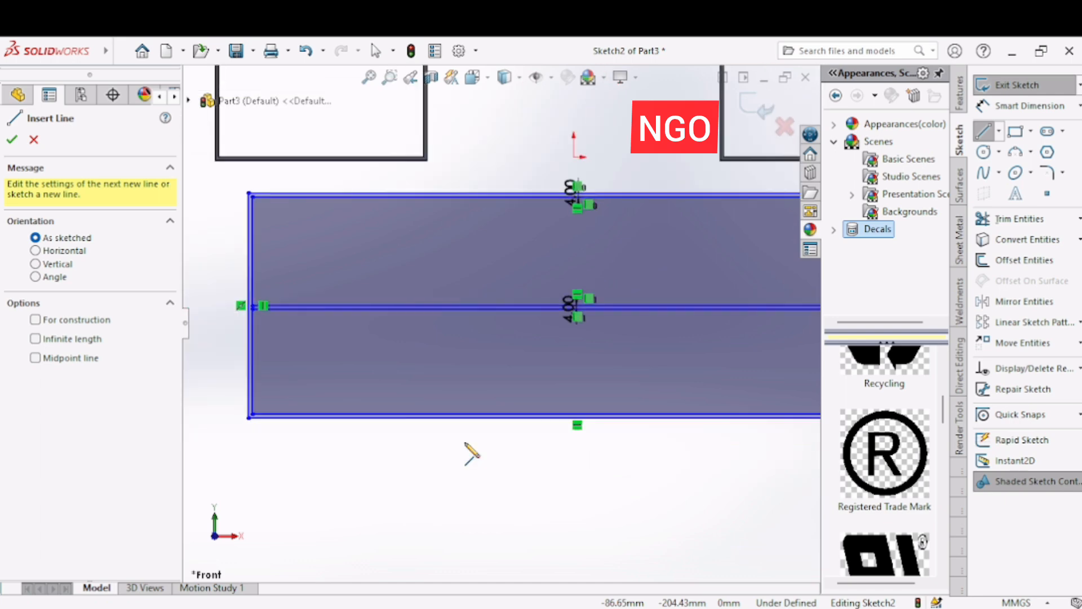
left_click(426, 196)
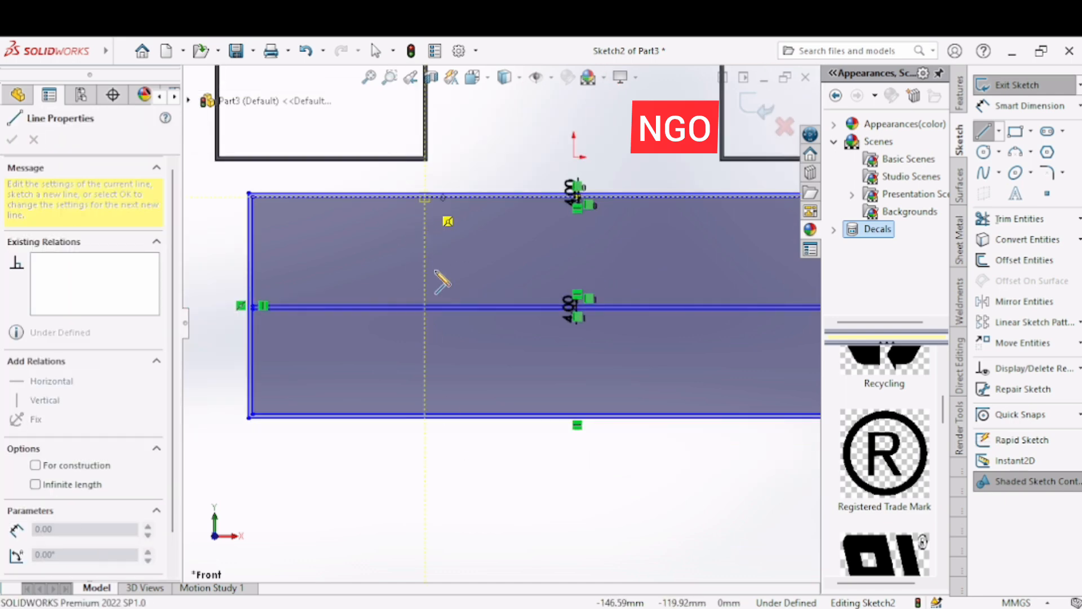
left_click(425, 307)
right_click(427, 309)
left_click(436, 316)
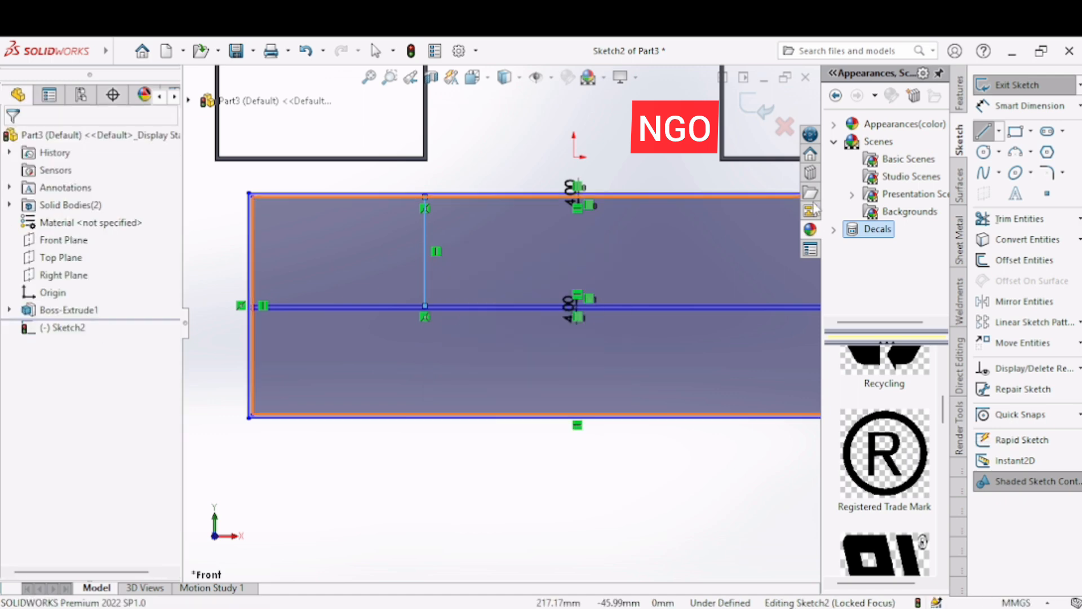
- Draw a second vertical divider about 115 mm long from the inner top edge to the middle line, just left of the right cabinet
left_click(984, 131)
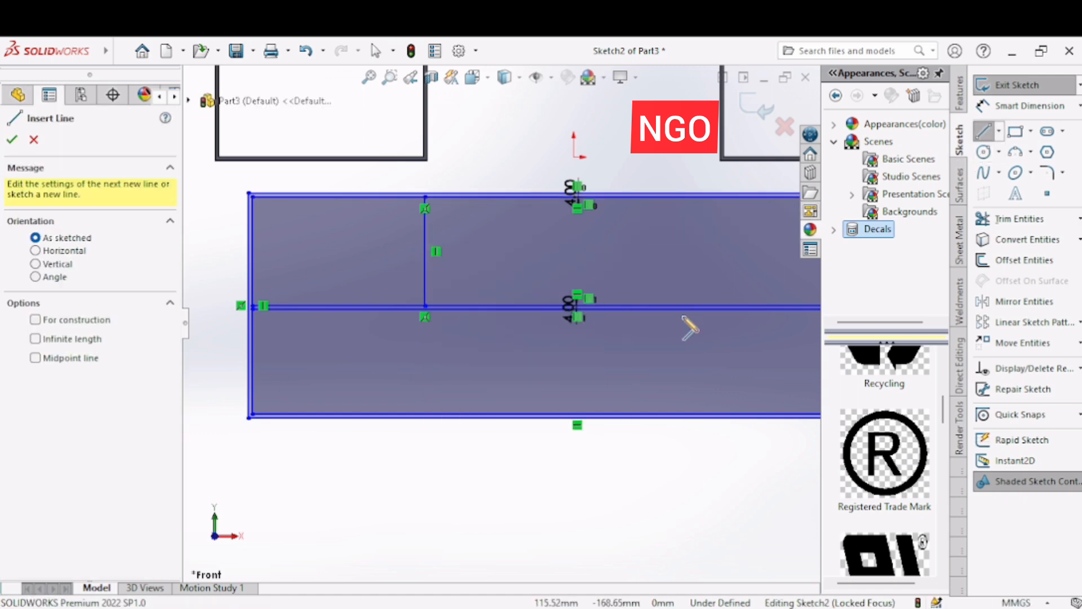
key("f")
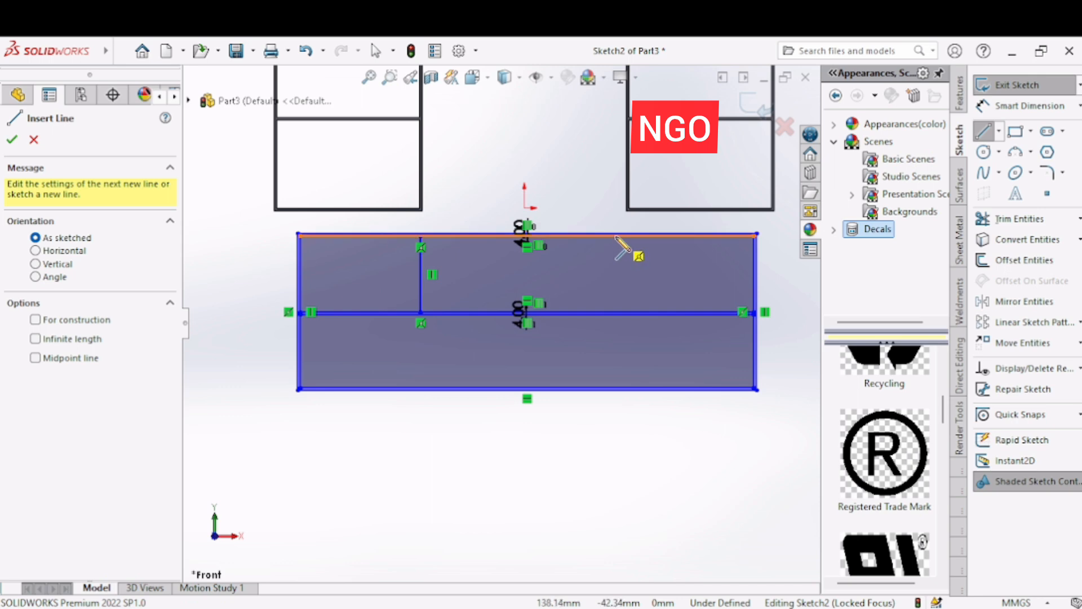
left_click(616, 236)
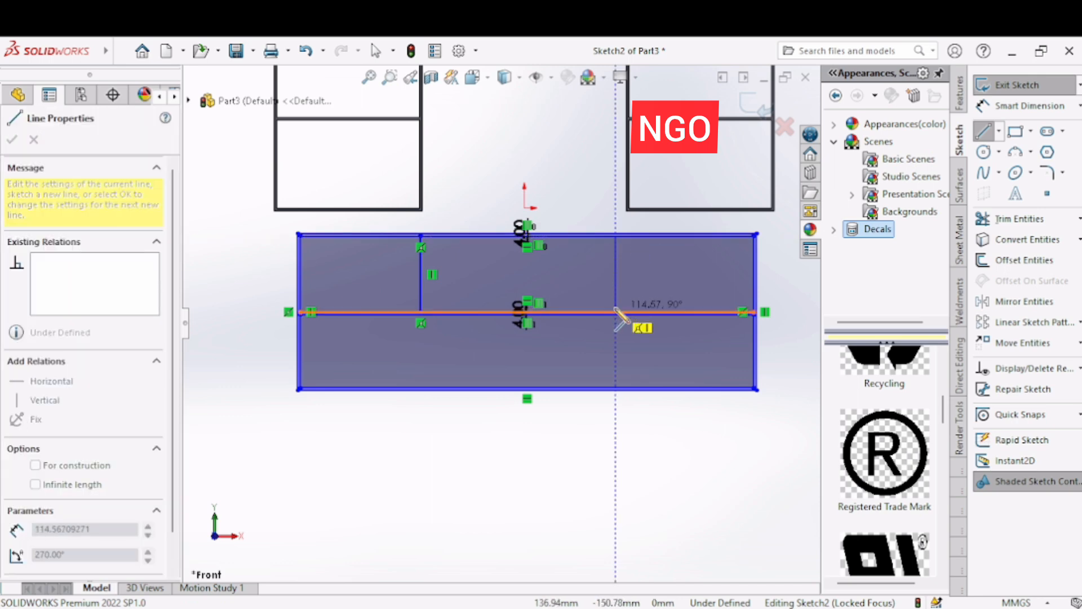
left_click(617, 312)
right_click(617, 312)
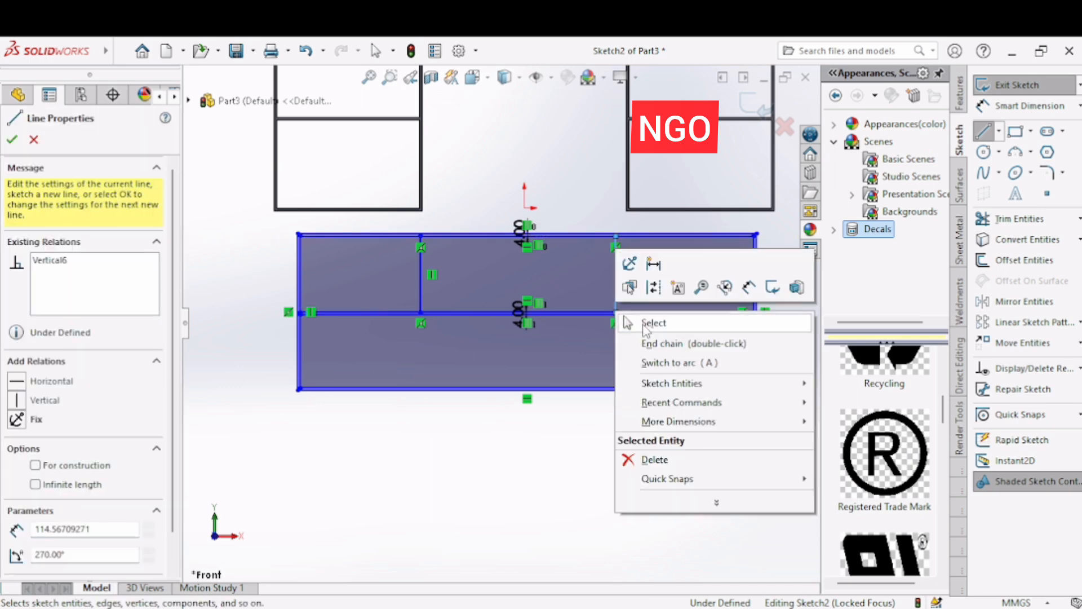
left_click(643, 321)
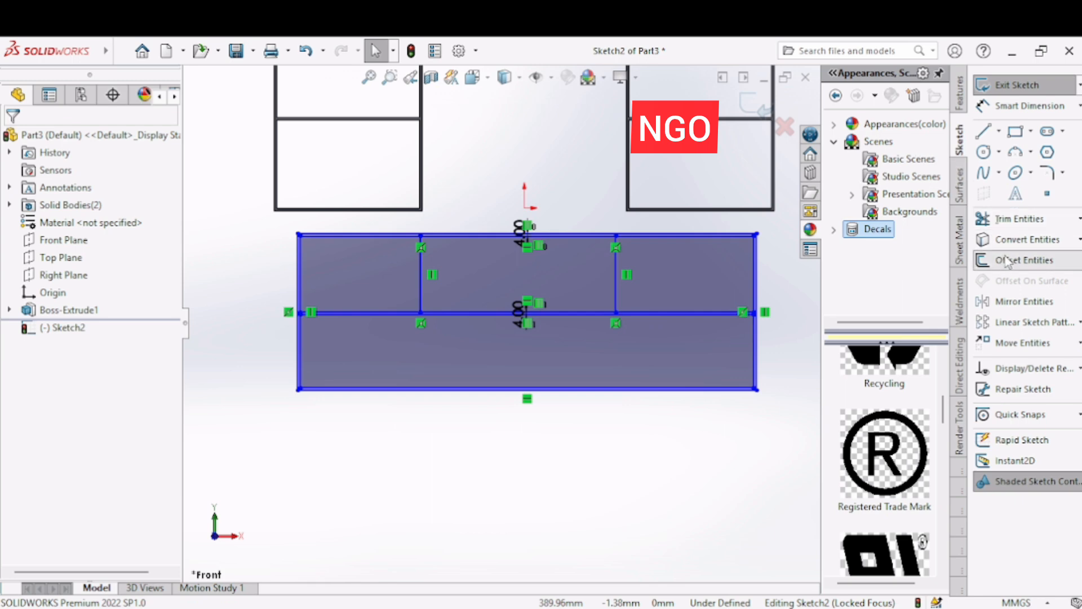
- Offset both vertical divider lines 4 mm to the left
left_click(1024, 260)
left_click(419, 273)
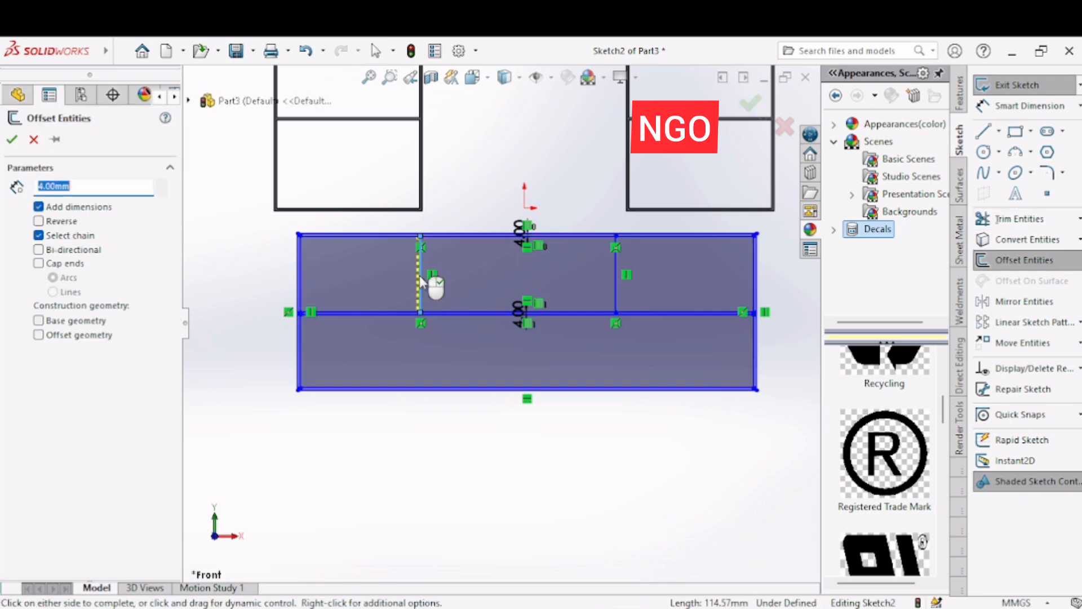
left_click(617, 282)
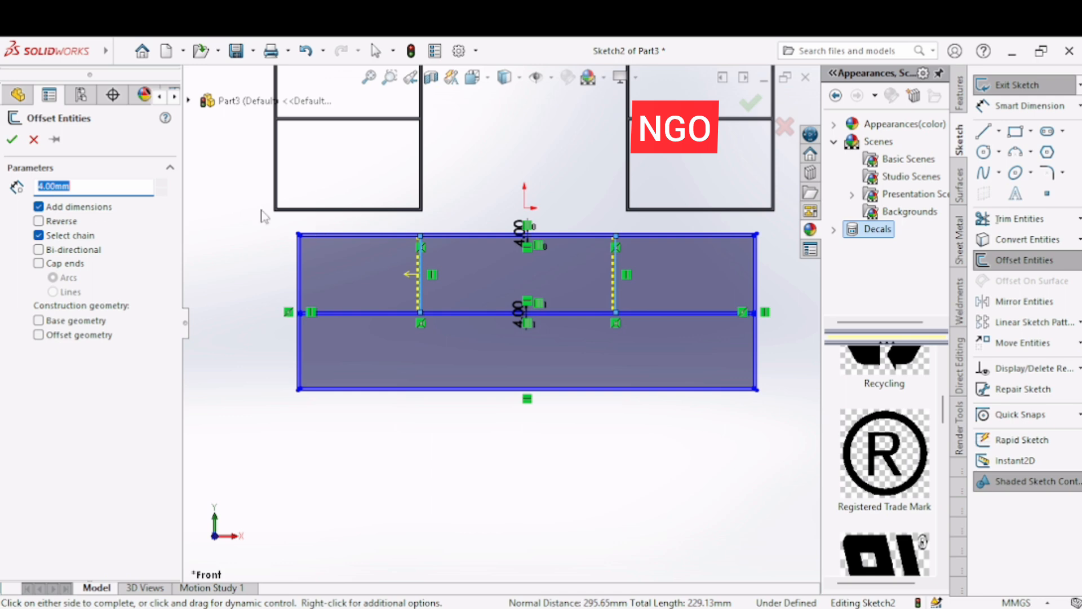
left_click(13, 141)
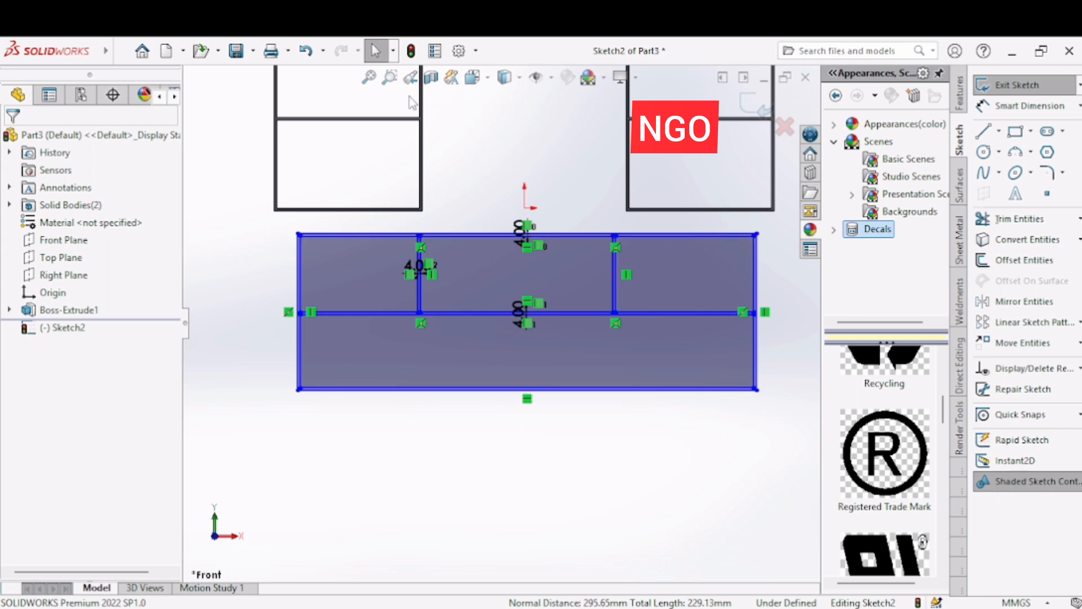
- Trim the frame's inner left edge between the two middle lines where the horizontal shelf meets the side
left_click(389, 77)
left_click_drag(278, 298, 379, 387)
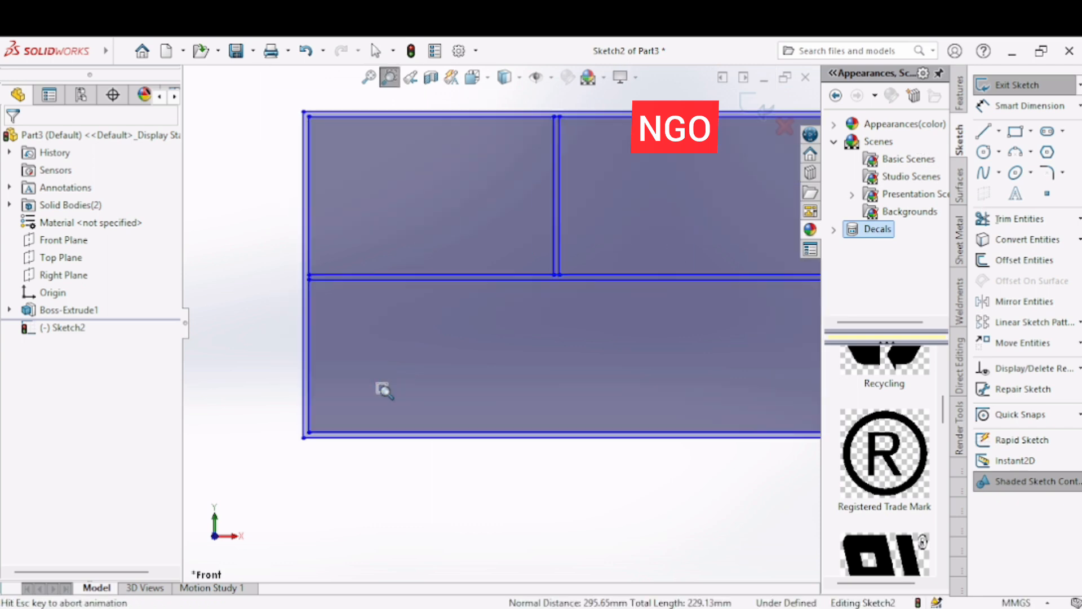
key("Escape")
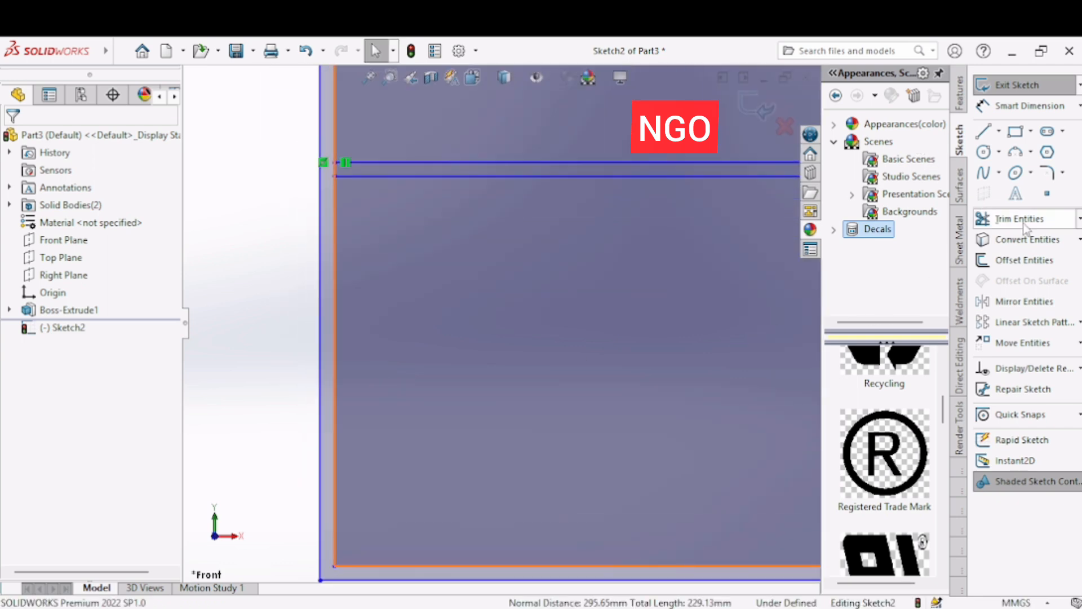
left_click(1009, 219)
left_click_drag(345, 164, 333, 169)
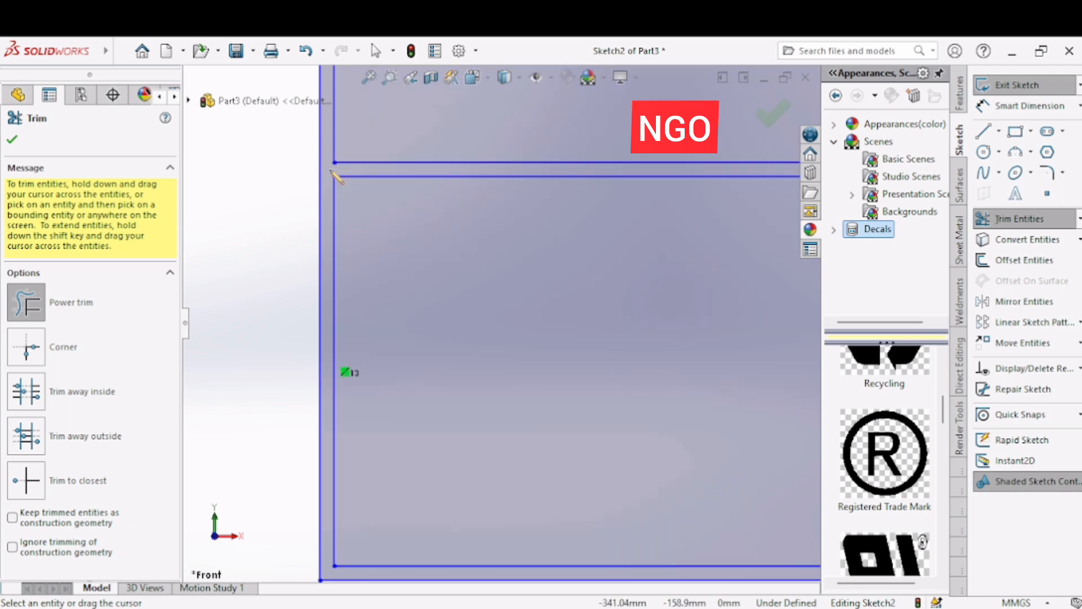
scroll(354, 220, "up", 7)
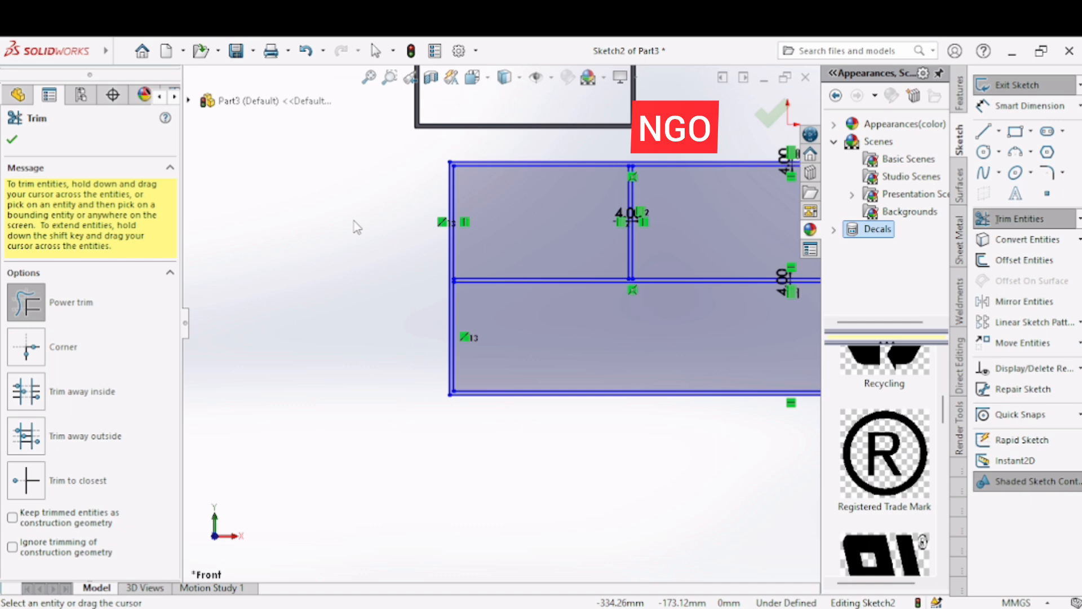
- Trim the inner top edge and the upper middle line between the left divider's two lines, opening both divider ends
left_click(389, 77)
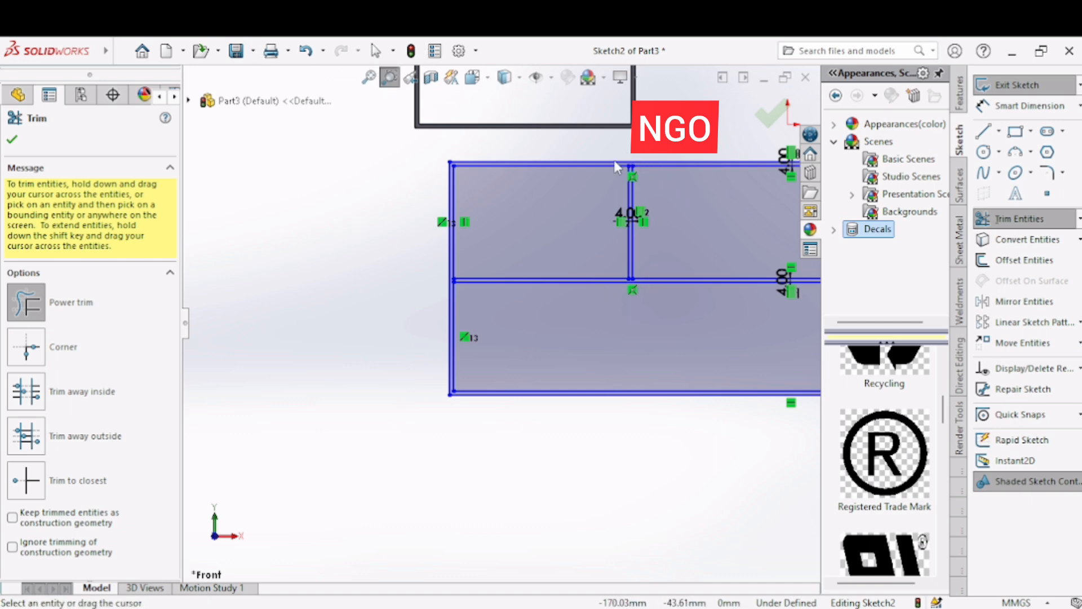
left_click_drag(617, 158, 684, 229)
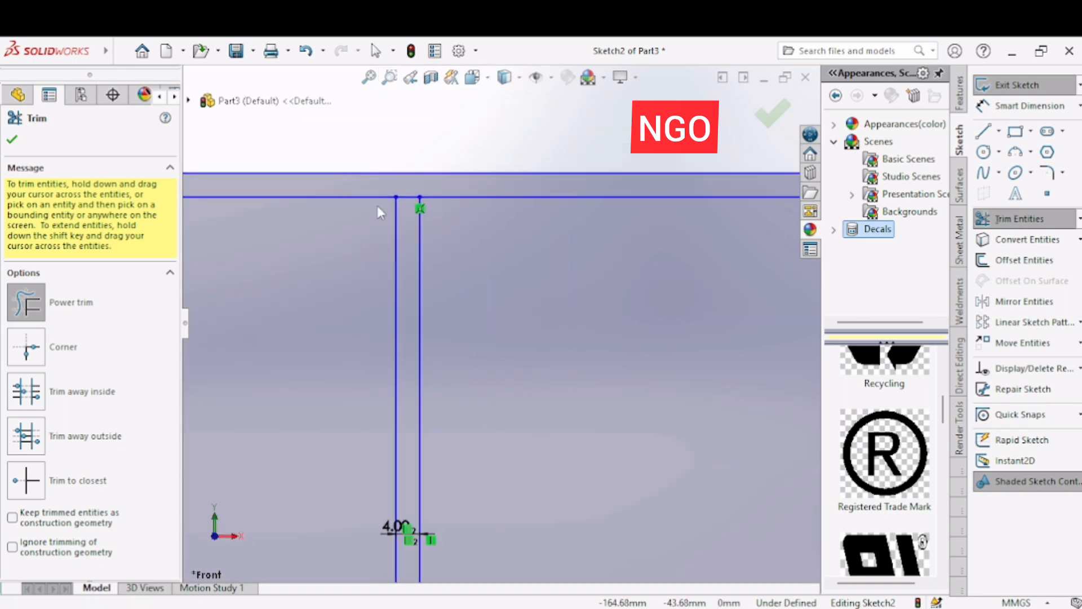
left_click_drag(411, 189, 410, 210)
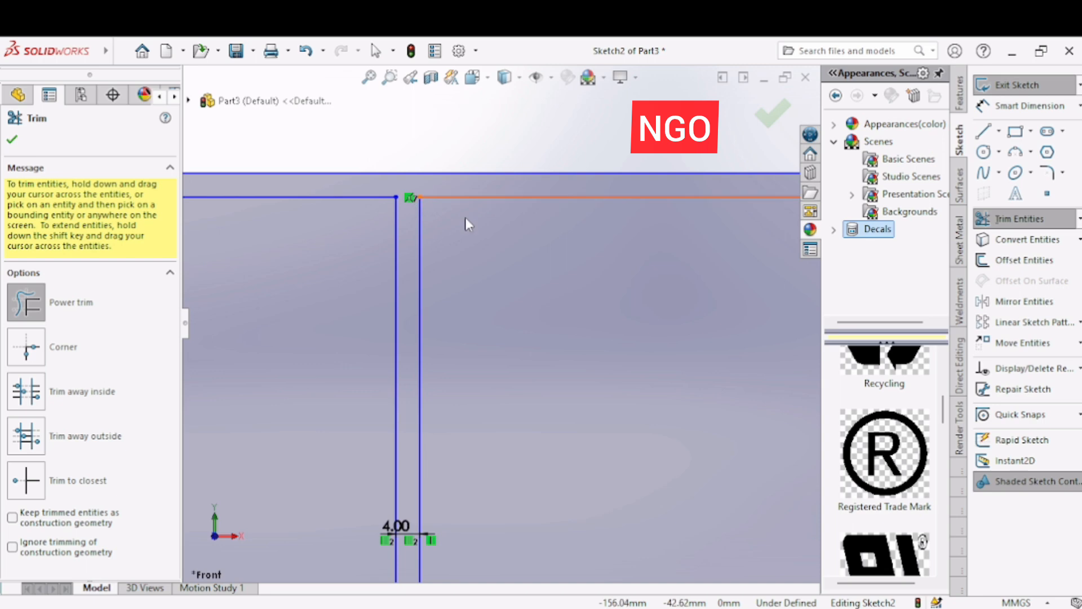
scroll(487, 261, "down", 4)
scroll(487, 261, "up", 6)
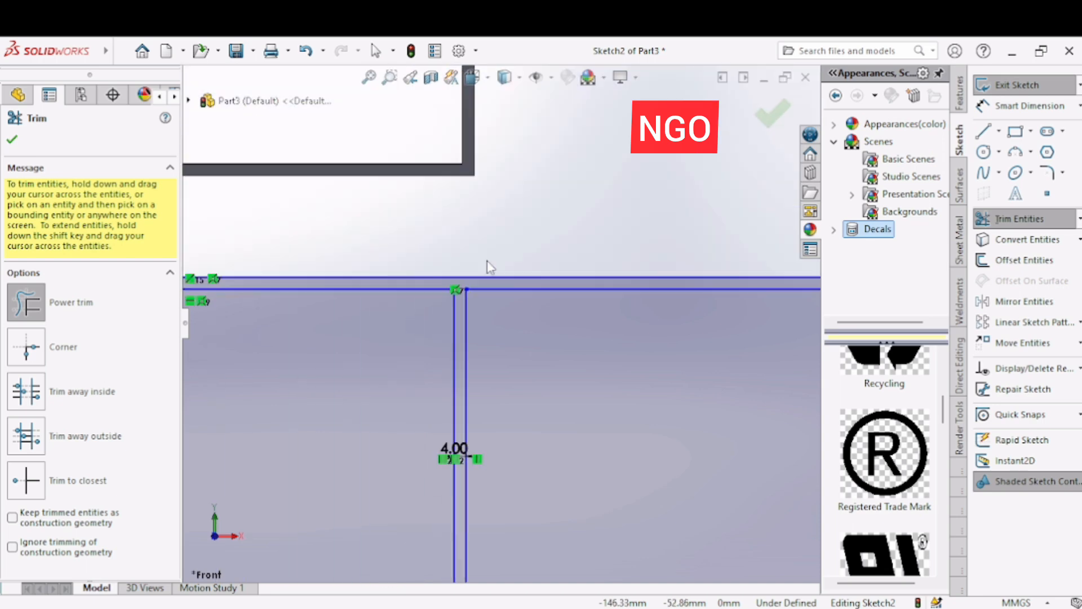
scroll(561, 305, "up", 3)
left_click(389, 78)
left_click_drag(473, 391, 541, 443)
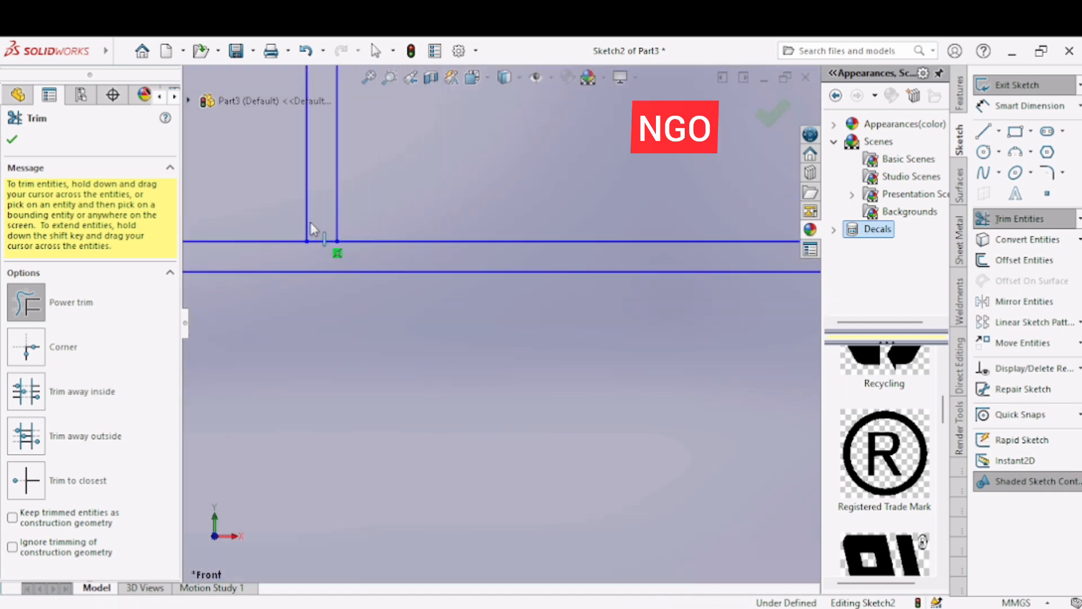
left_click_drag(320, 221, 326, 257)
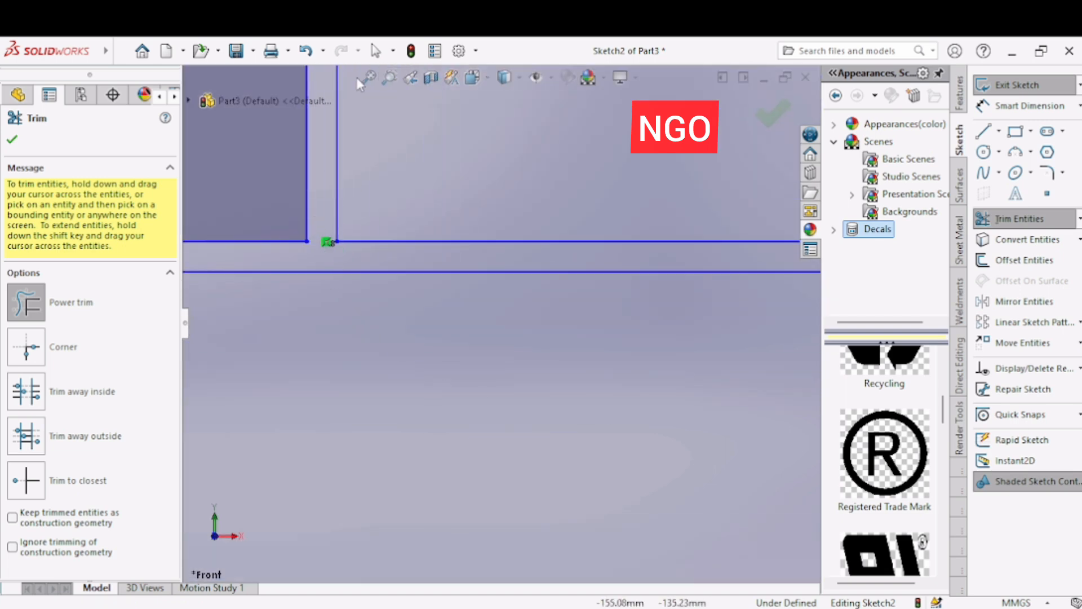
left_click(373, 78)
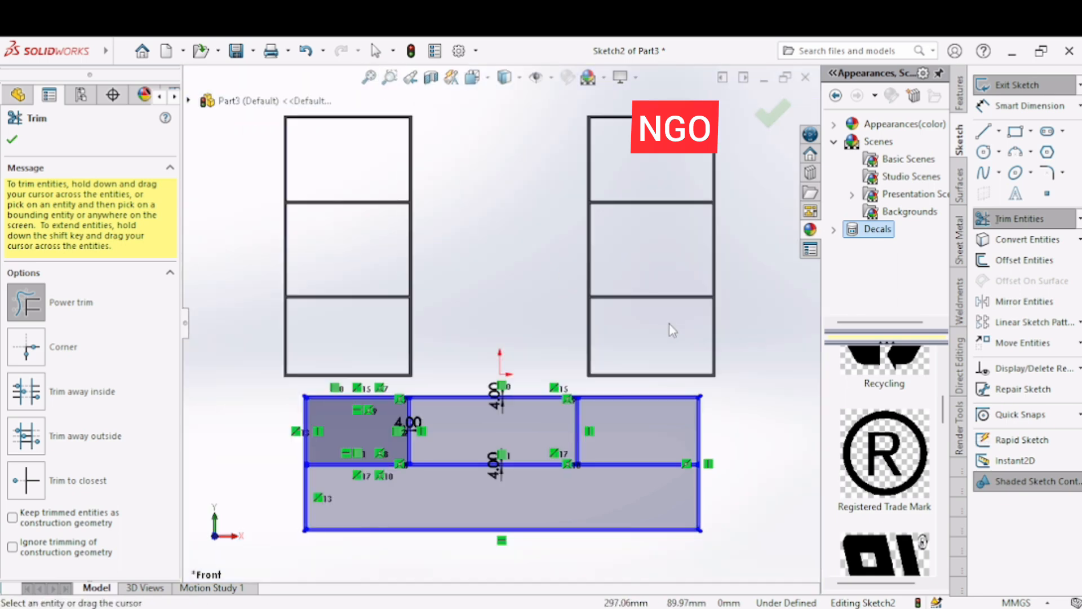
- Trim the inner top edge and the upper middle line between the right divider's two lines
left_click(389, 77)
left_click_drag(564, 373, 669, 527)
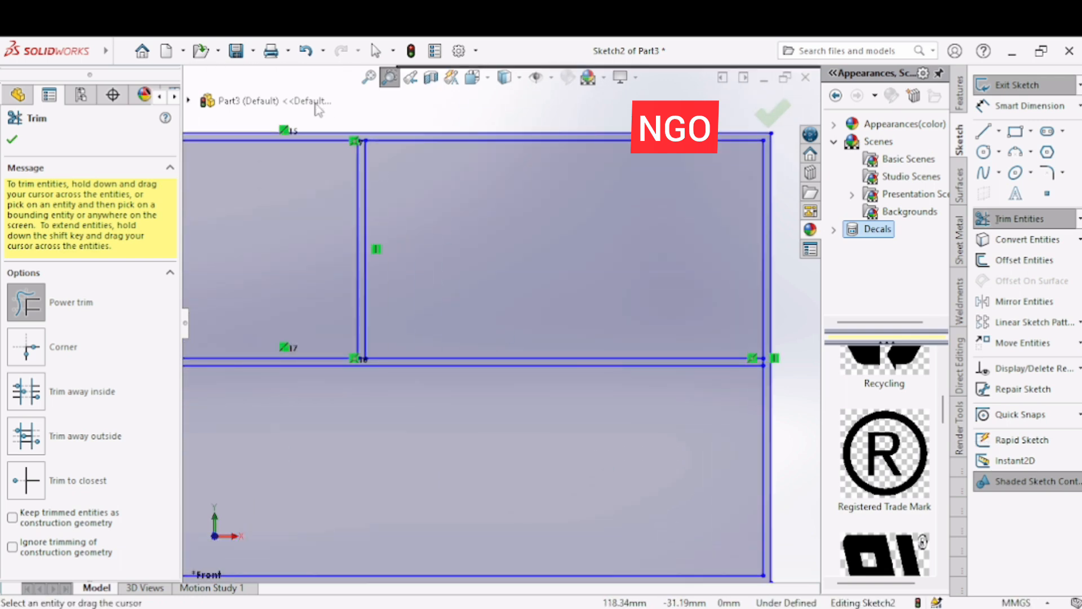
left_click_drag(350, 141, 427, 280)
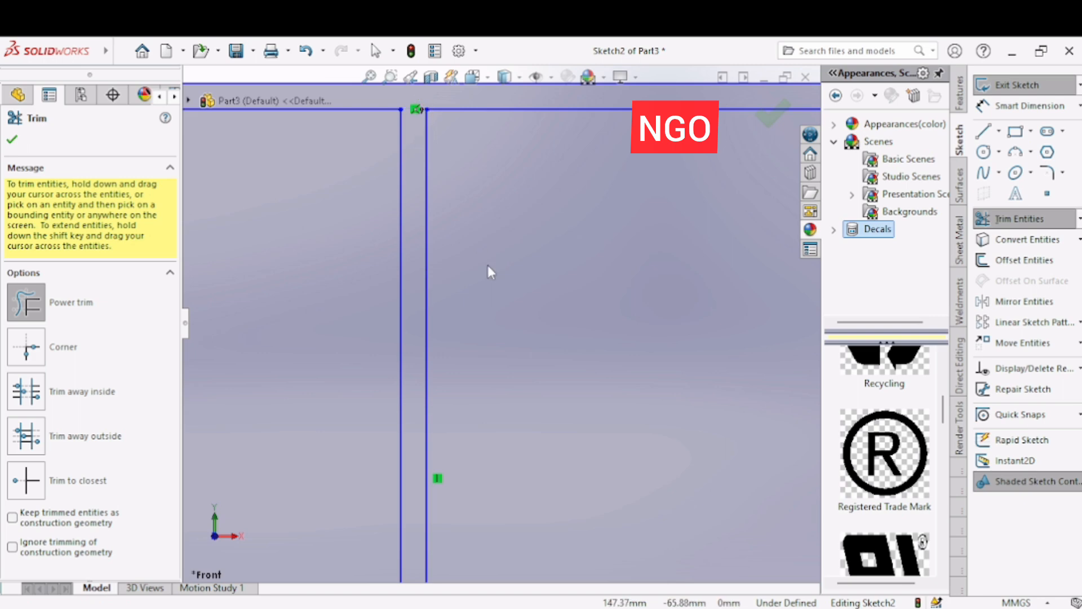
scroll(488, 266, "up", 3)
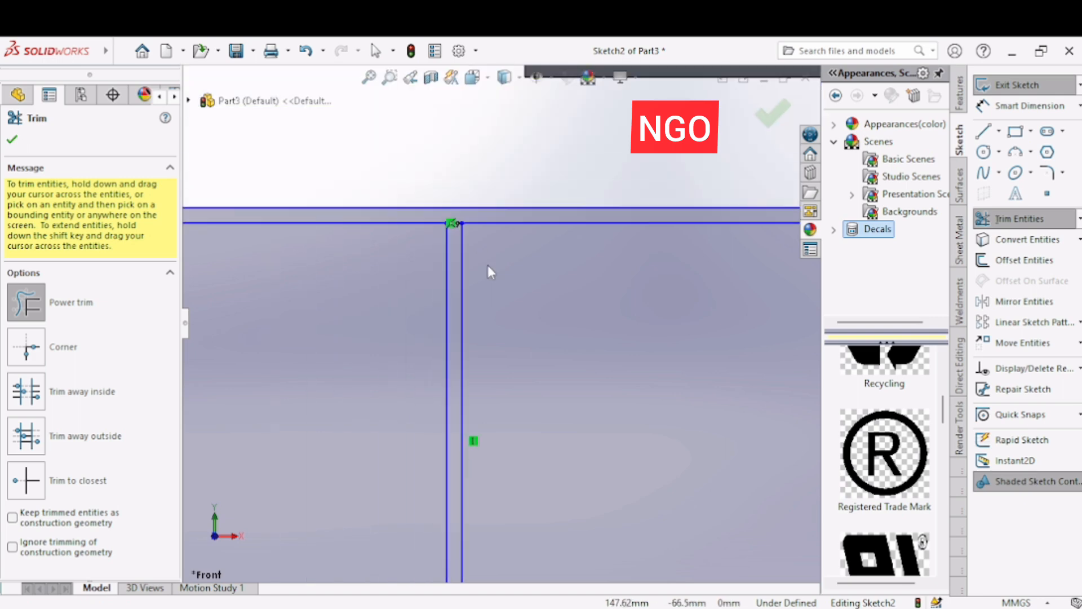
scroll(535, 338, "up", 3)
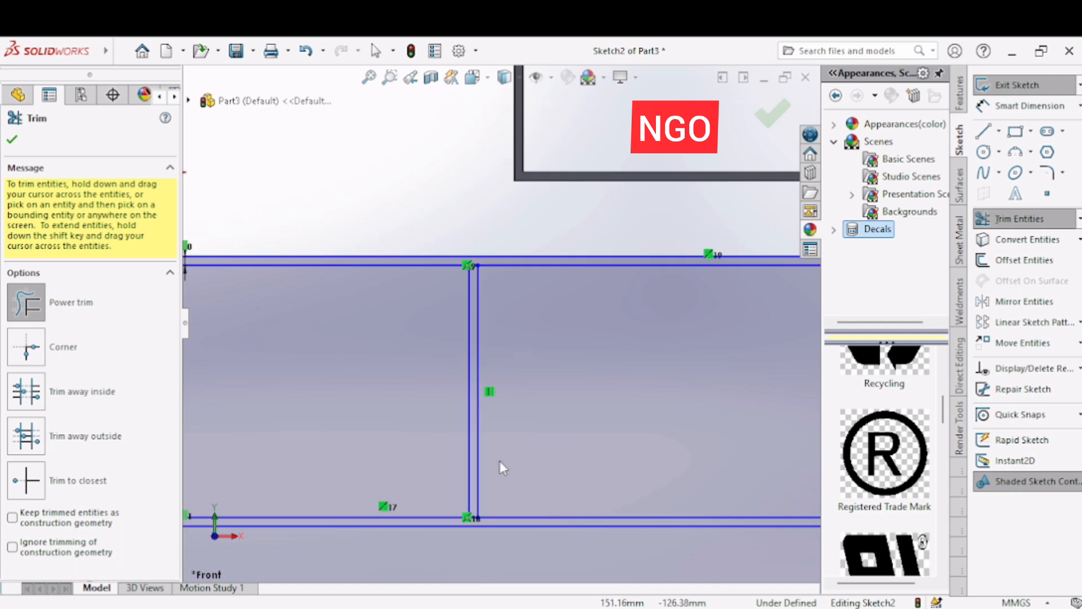
left_click(389, 77)
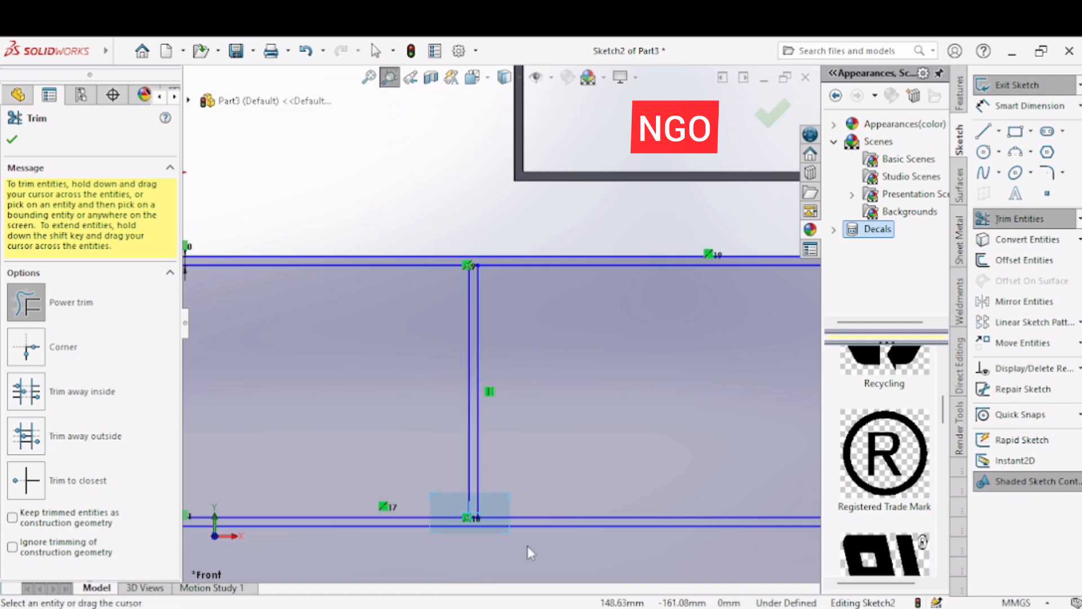
left_click_drag(510, 533, 540, 555)
left_click_drag(430, 224, 435, 306)
left_click(369, 76)
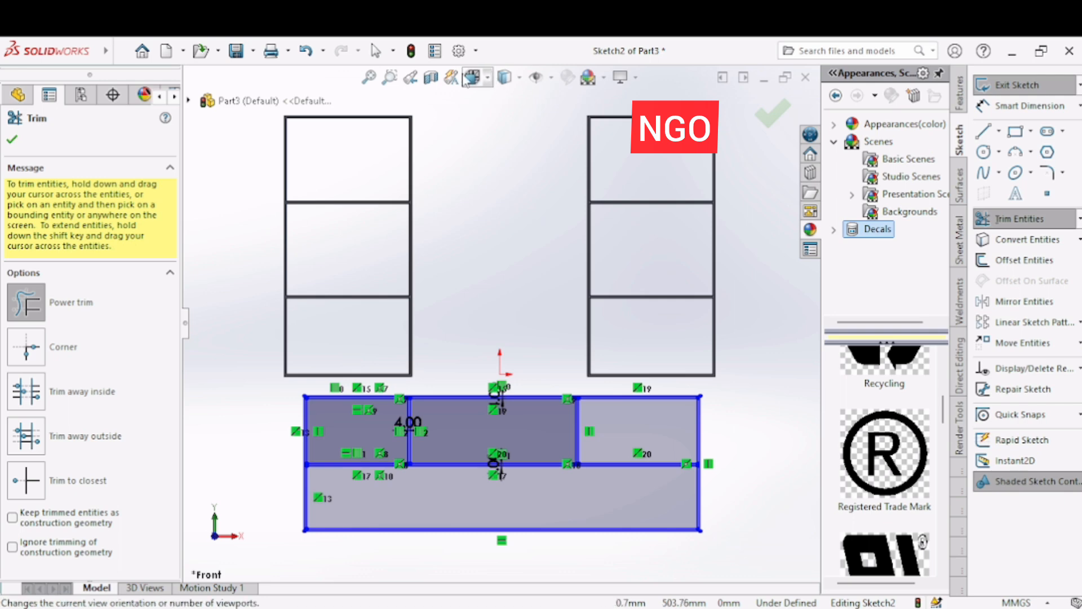
- Trim the frame's inner right edge between the two middle lines at the shelf's right end
left_click(389, 75)
mouse_move(672, 373)
left_mouse_down()
mouse_move(715, 440)
mouse_move(730, 502)
left_mouse_up()
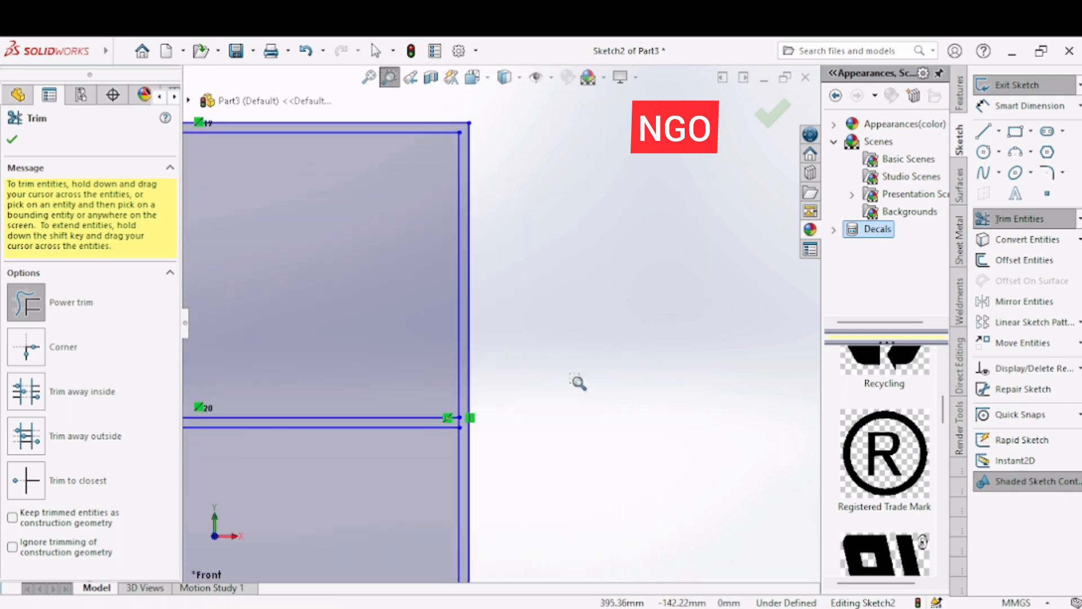
left_click_drag(433, 391, 537, 467)
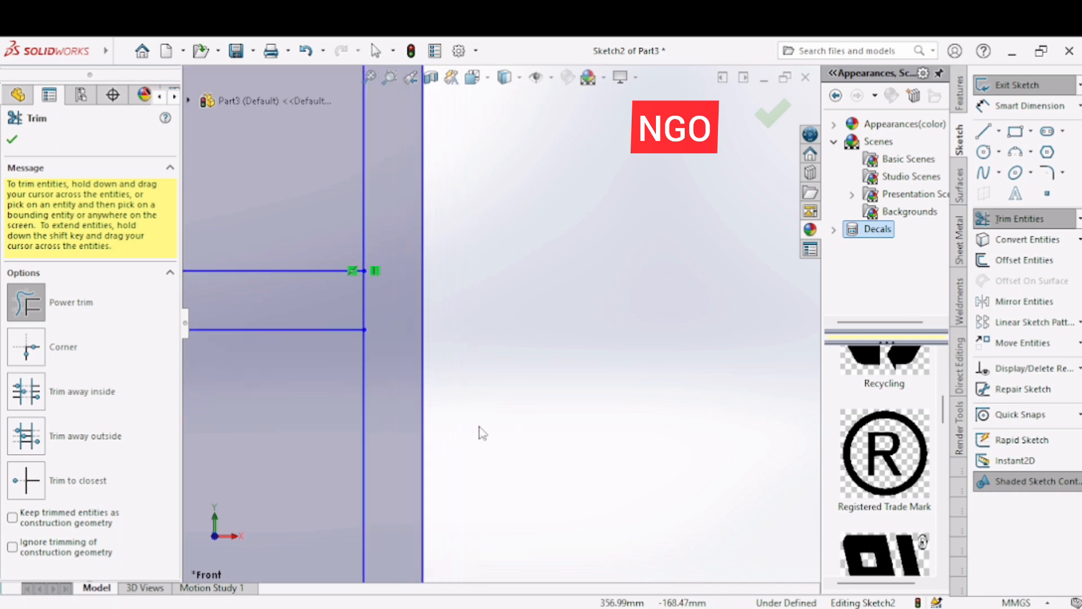
left_click_drag(335, 296, 304, 286)
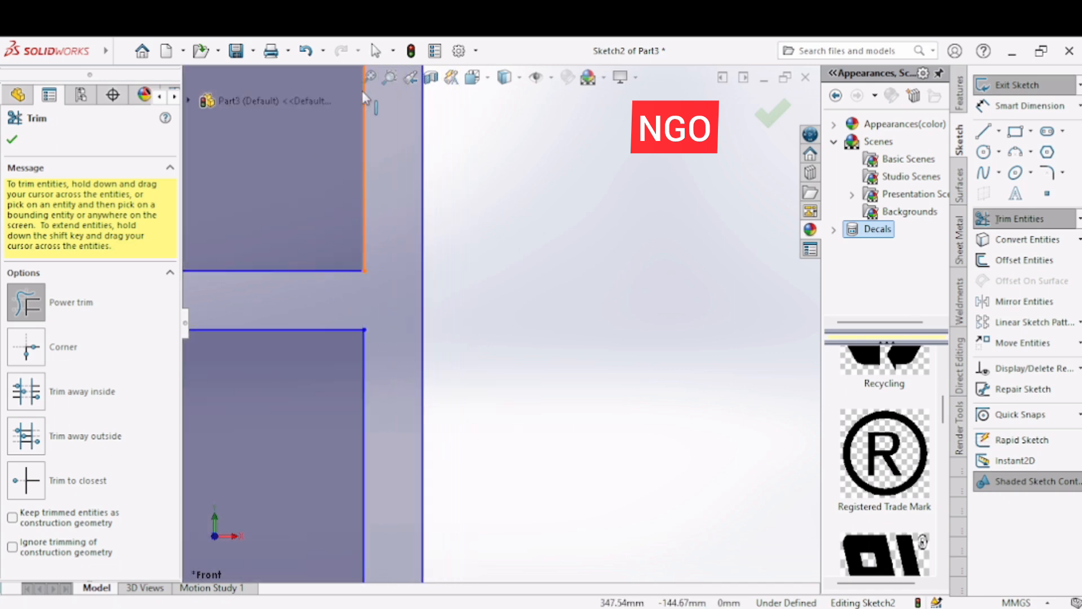
left_click(369, 77)
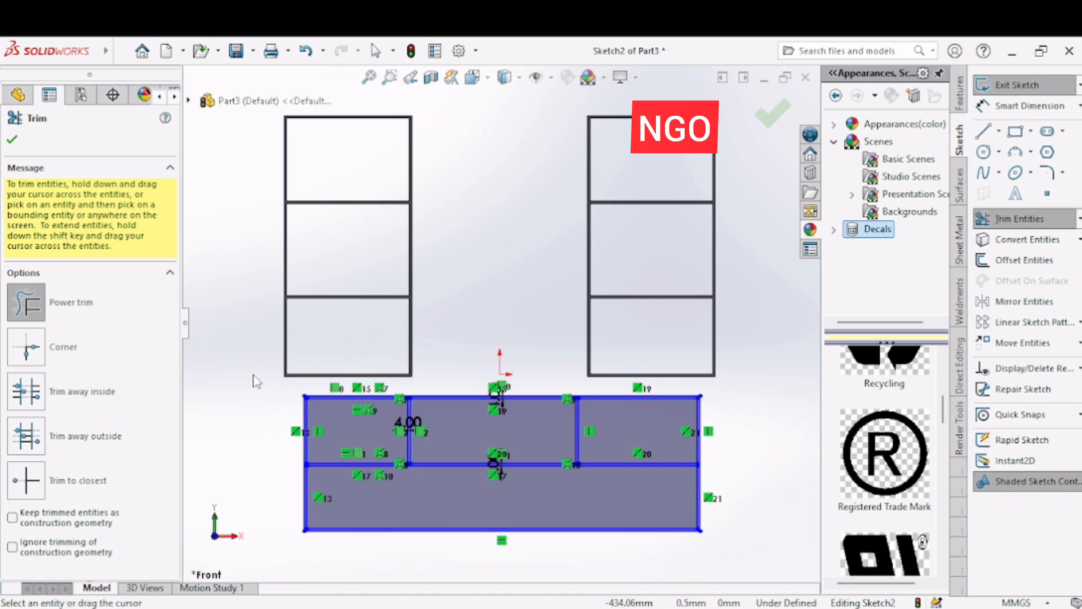
- Dimension the horizontal distance from the lower frame's outer right edge to the right cabinet's outer side as 30 mm
right_click_drag(257, 382, 261, 307)
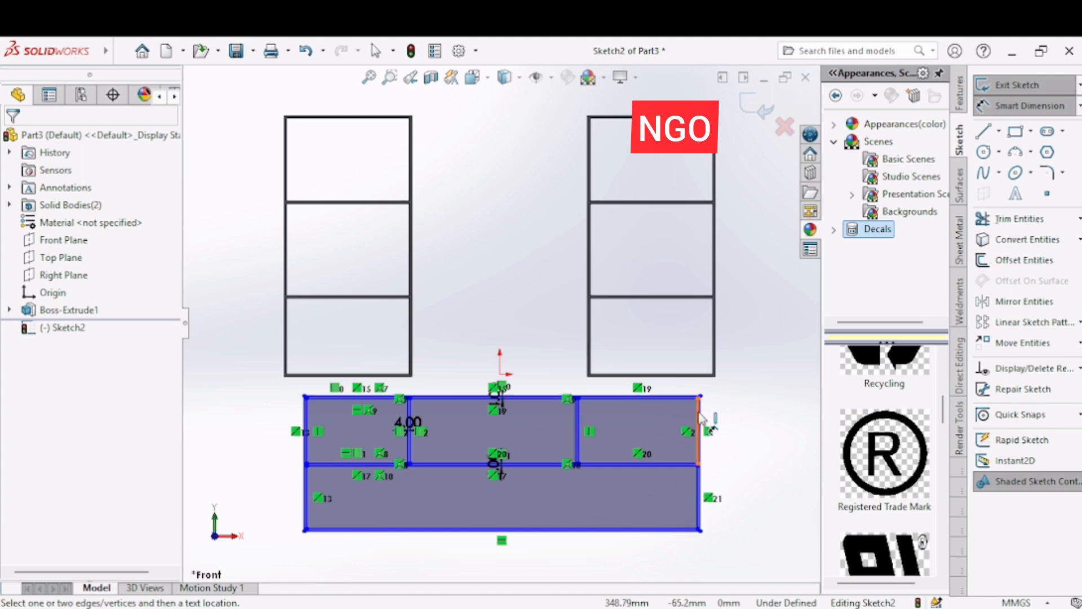
left_click(389, 77)
left_click_drag(689, 394, 746, 447)
key("Escape")
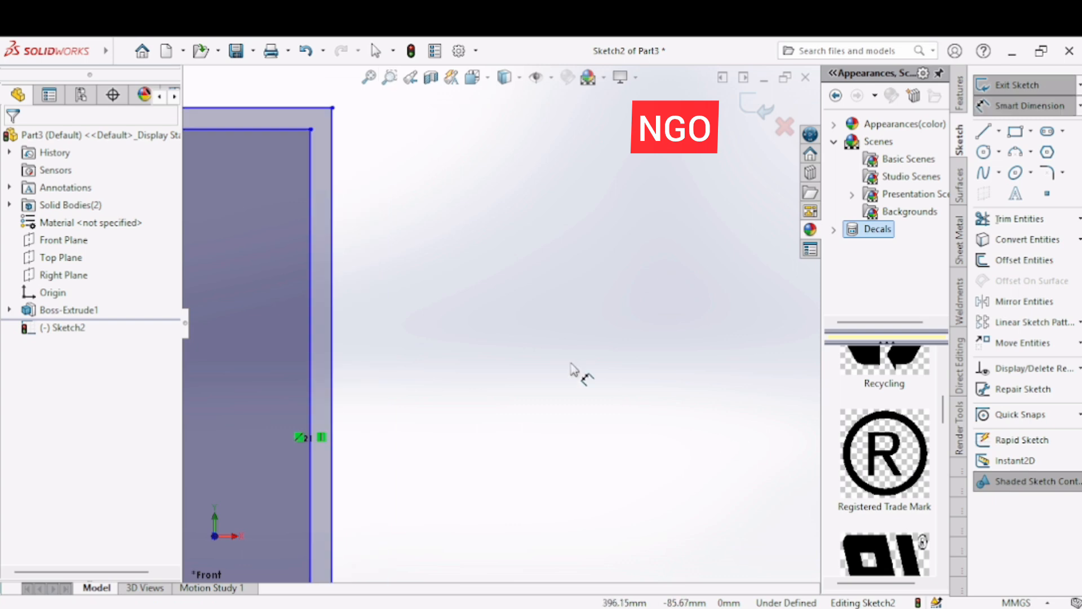
scroll(580, 374, "up", 4)
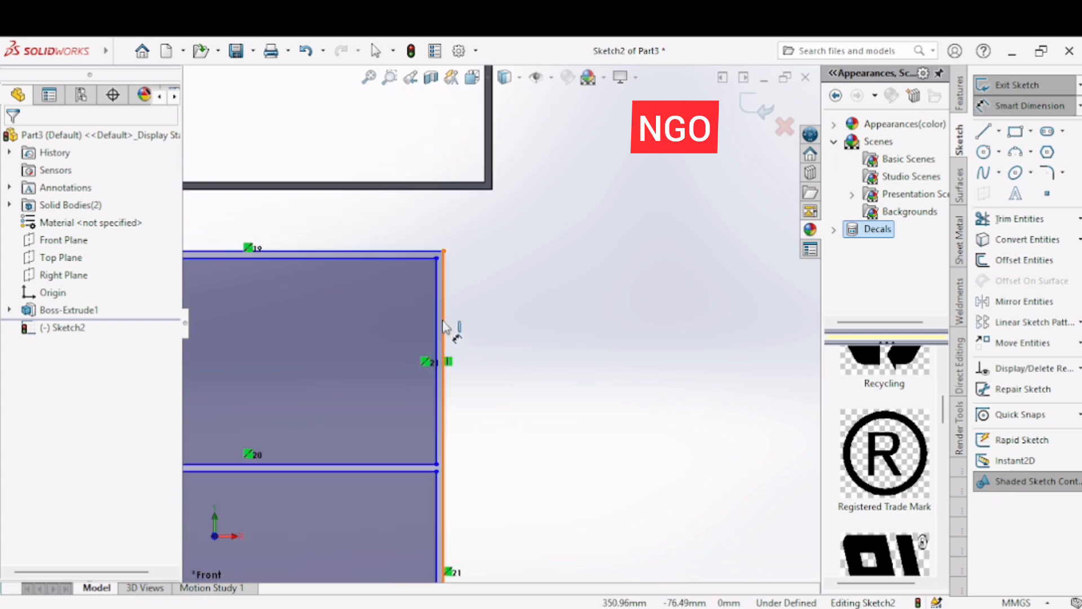
left_click(445, 327)
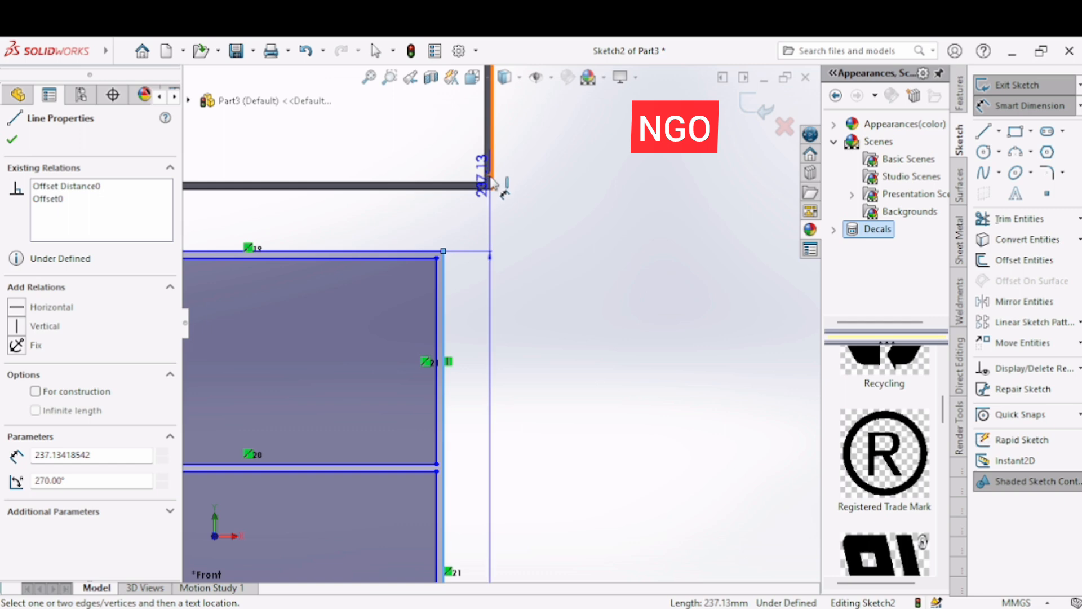
left_click(490, 182)
left_click(483, 253)
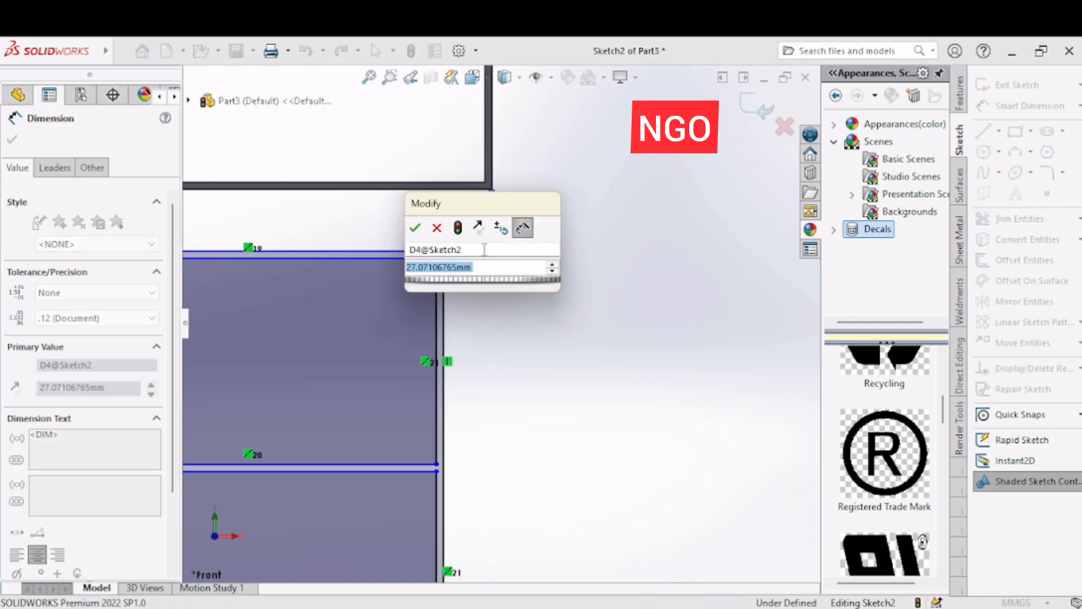
type("30")
key("Return")
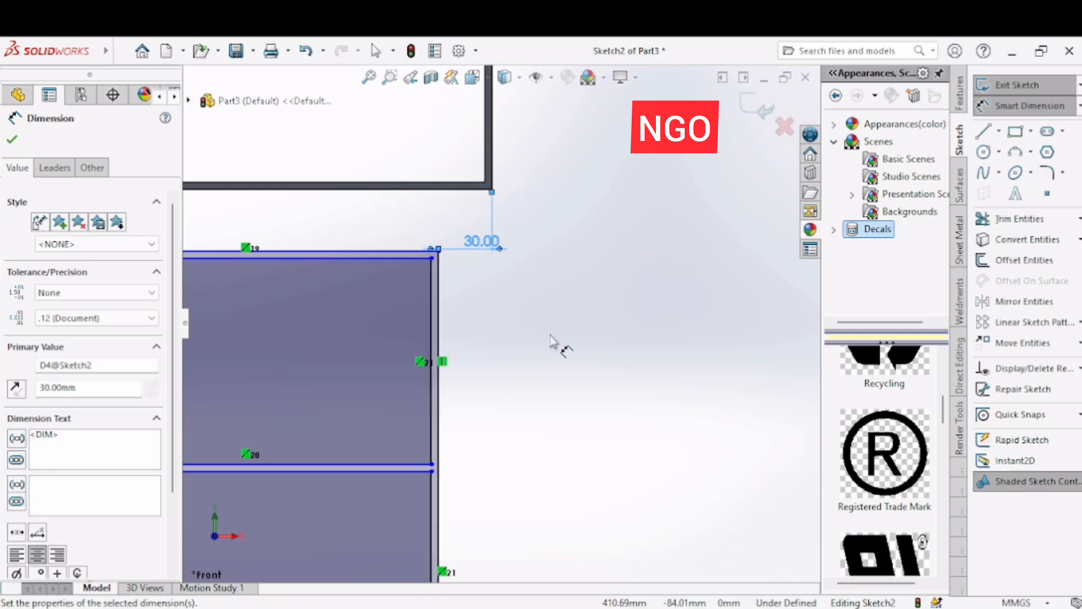
left_click(555, 345)
left_click(369, 77)
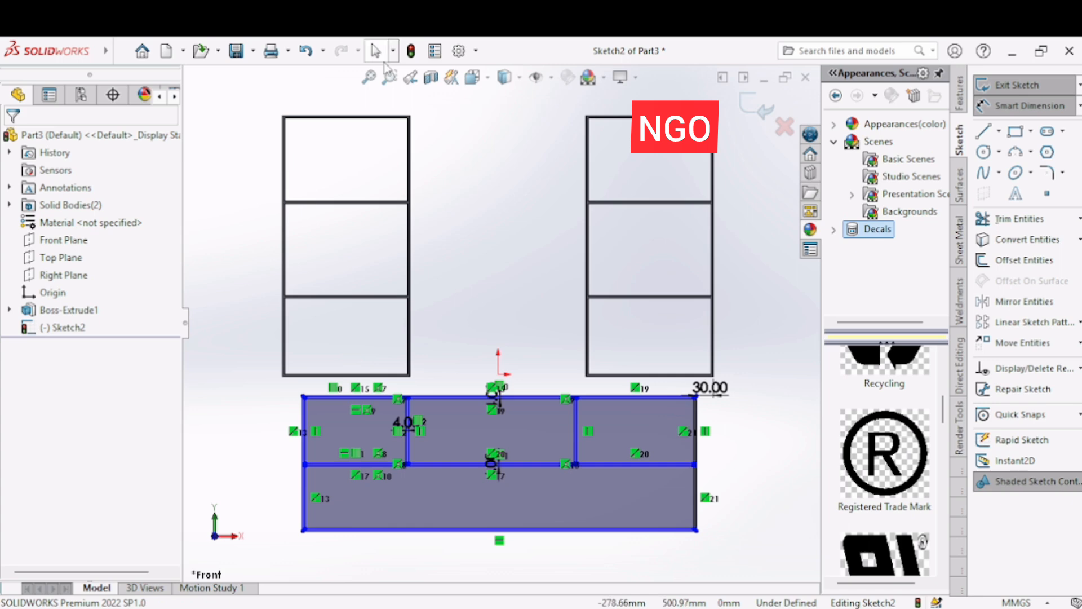
- Dimension the horizontal distance from the lower frame's outer left edge to the left cabinet's outer side as 30 mm
left_click(389, 77)
left_click_drag(269, 365, 369, 475)
right_click_drag(372, 476, 313, 189)
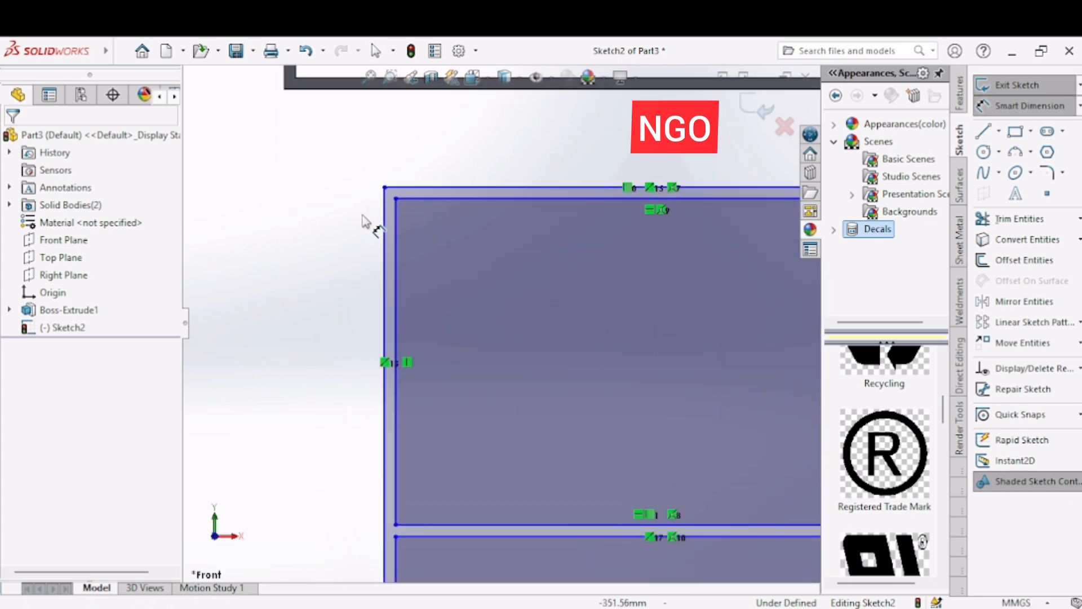
left_click(386, 248)
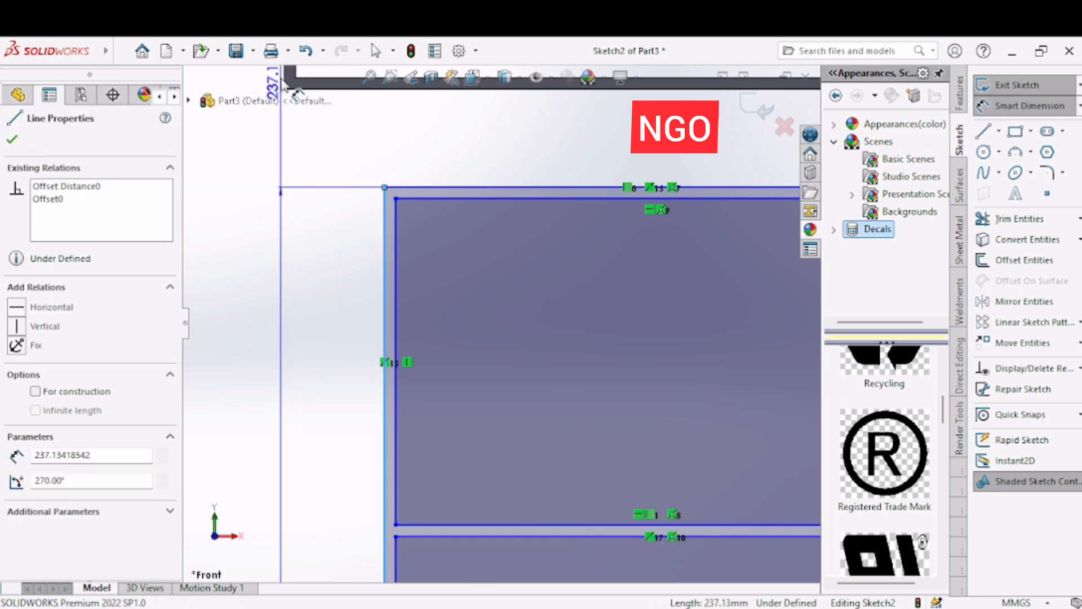
left_click(284, 90)
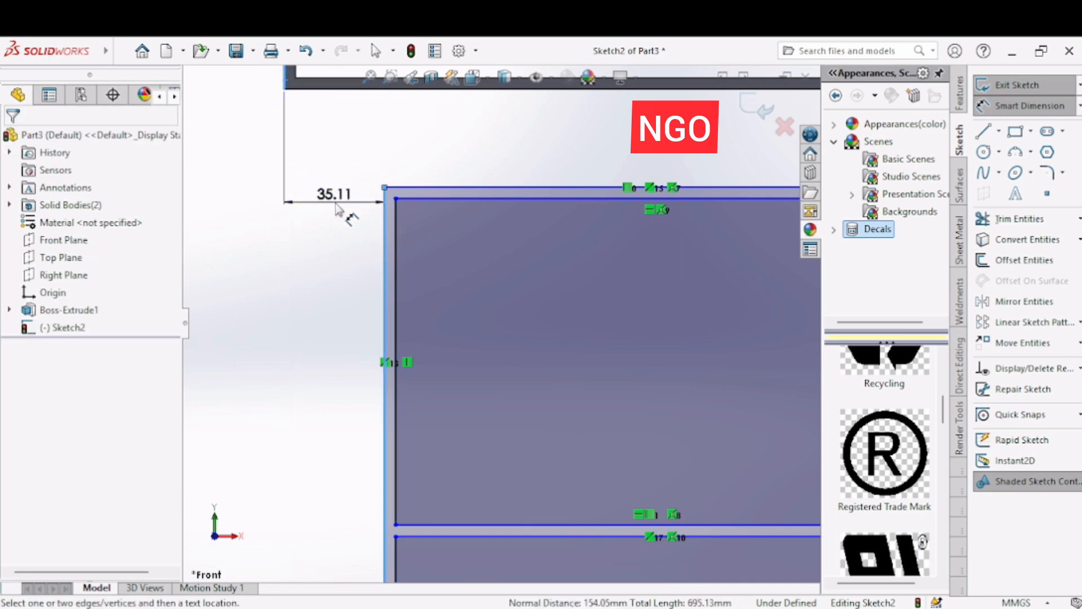
left_click(337, 209)
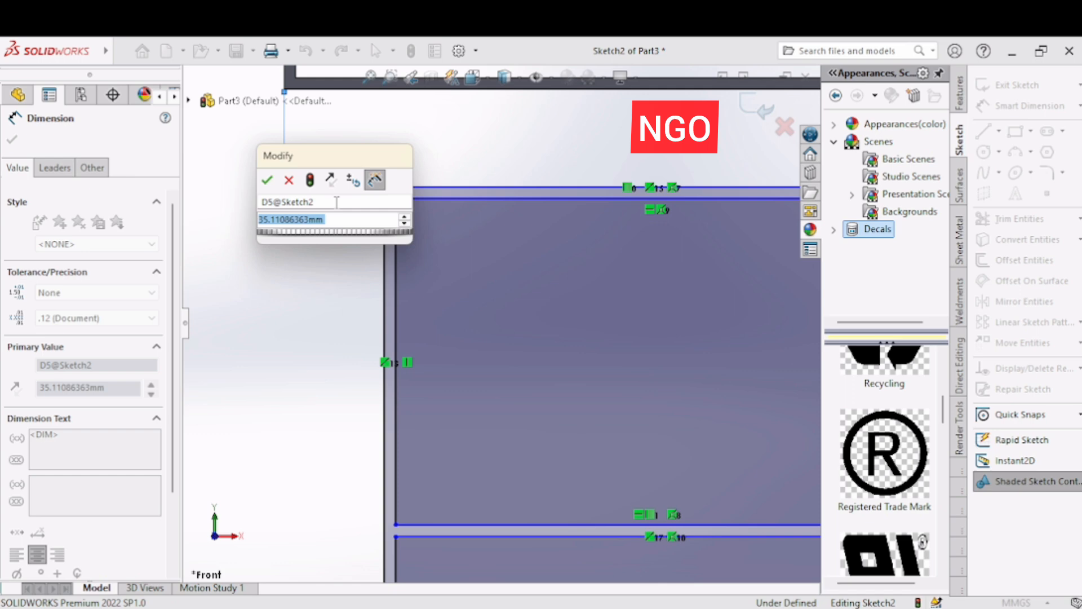
type("30")
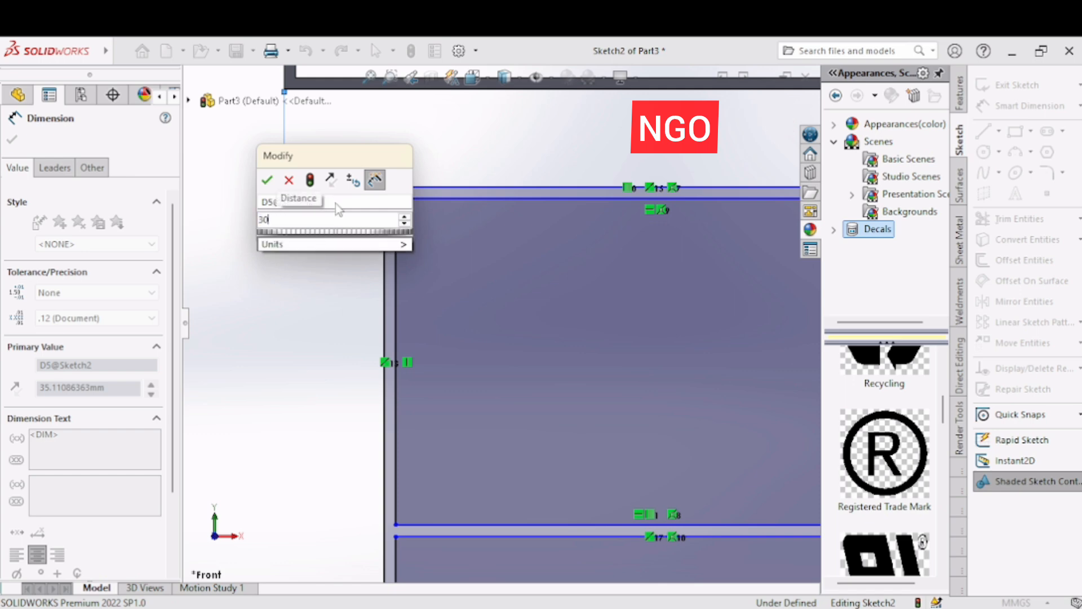
key("Return")
left_click(330, 258)
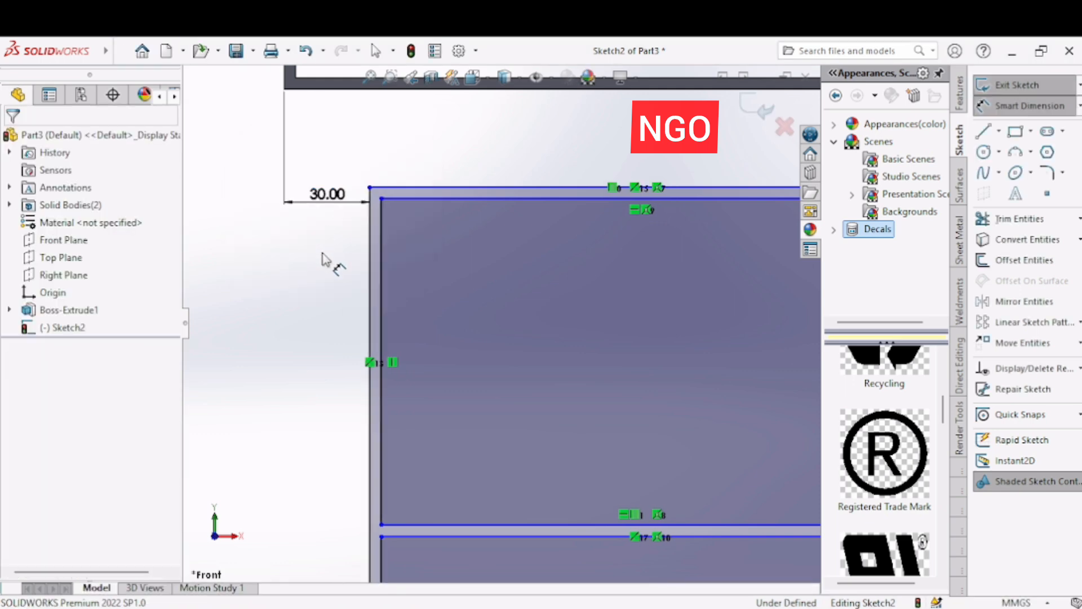
left_click(369, 76)
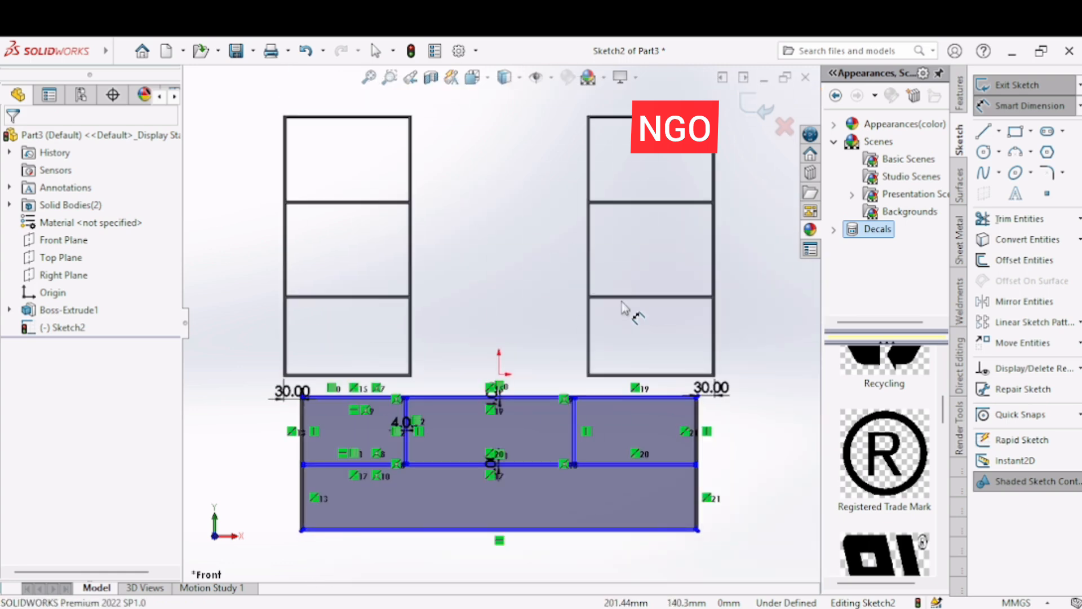
- Extrude the divided lower cabinet frame sketch blind to a depth of 150 mm with merged result
right_click(760, 431)
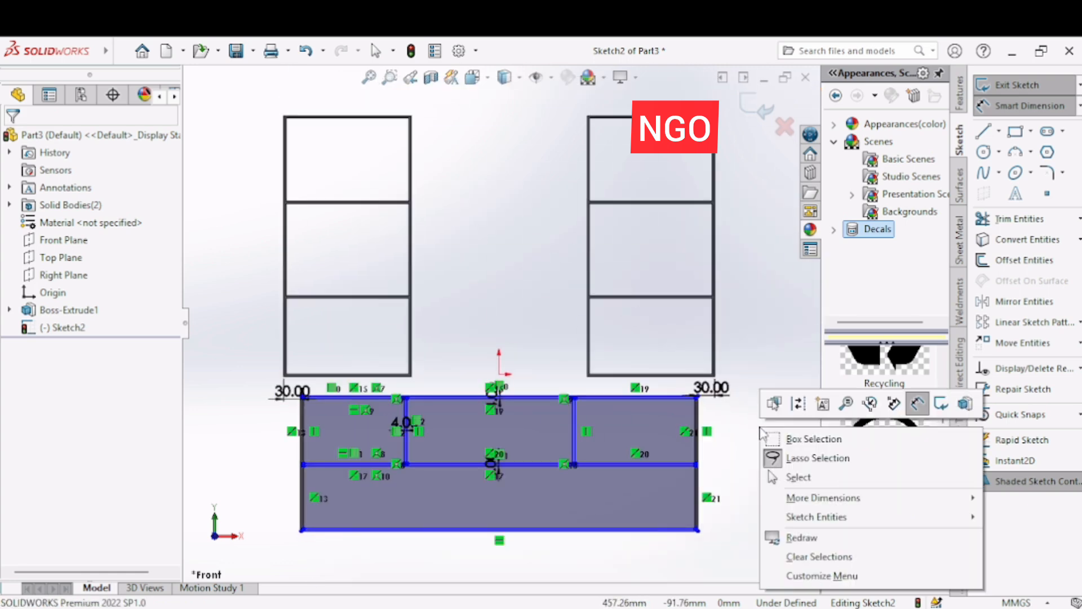
left_click(796, 478)
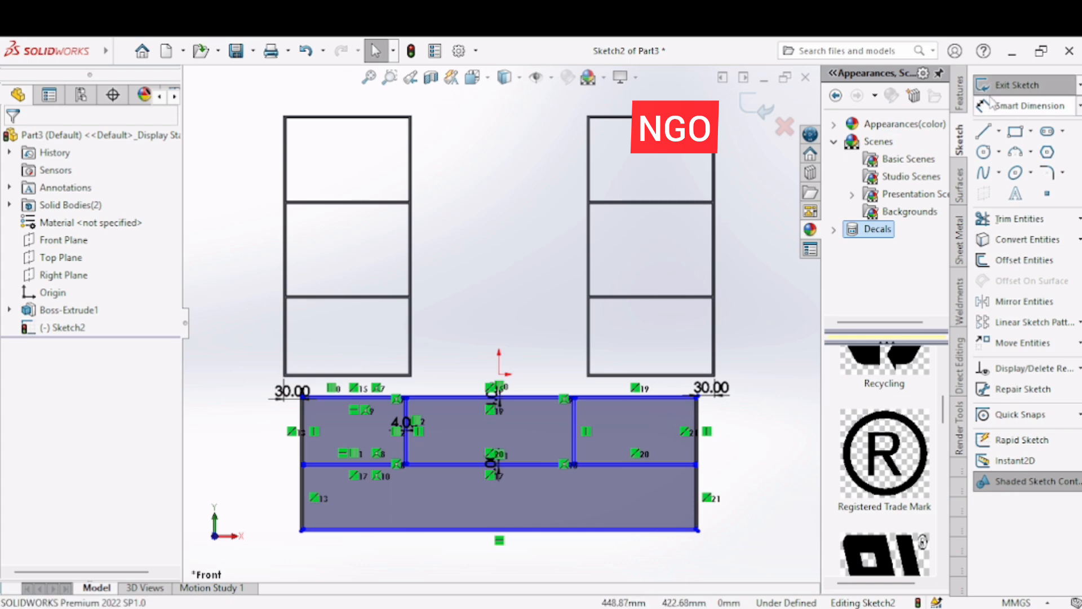
left_click(960, 93)
left_click(990, 86)
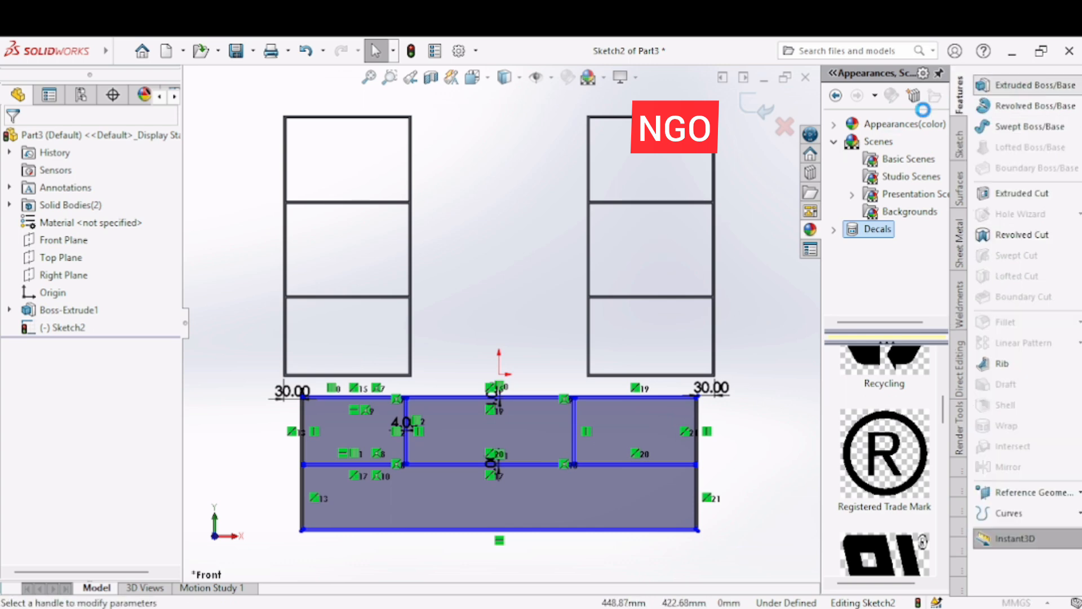
left_click(368, 78)
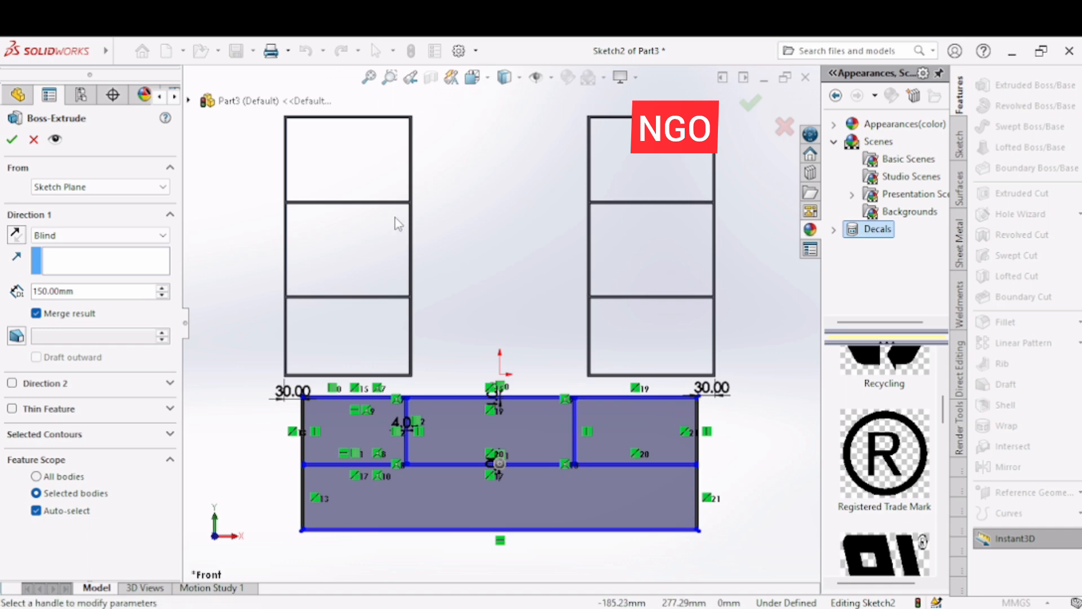
left_click(473, 77)
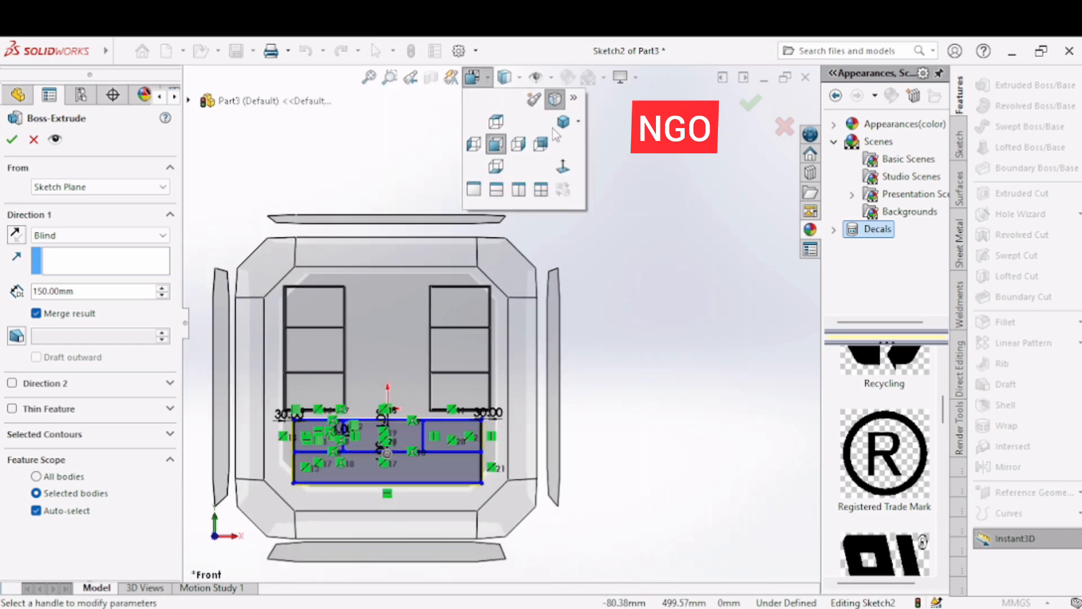
left_click(563, 122)
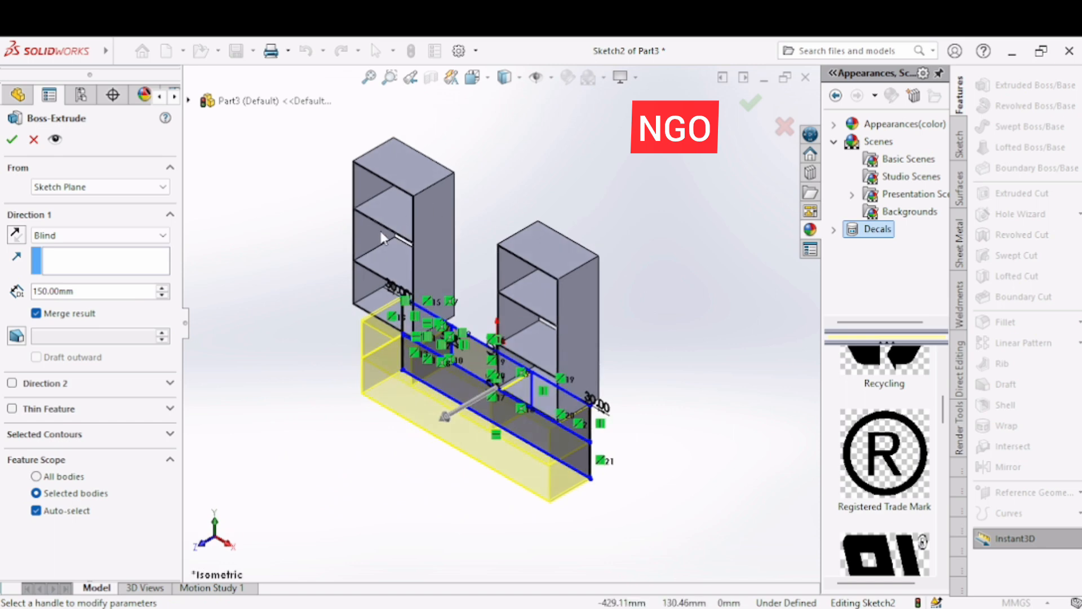
left_click(11, 141)
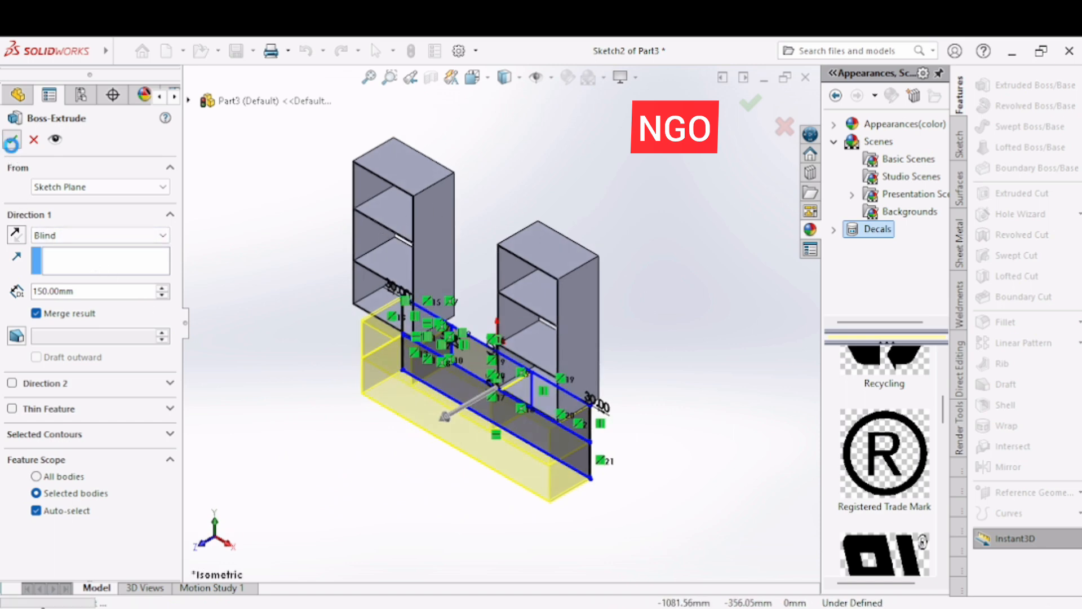
left_click(321, 398)
- Start a sketch on the rear face of the upper shelf cabinet that is on the right when viewed from the front
key("Left")
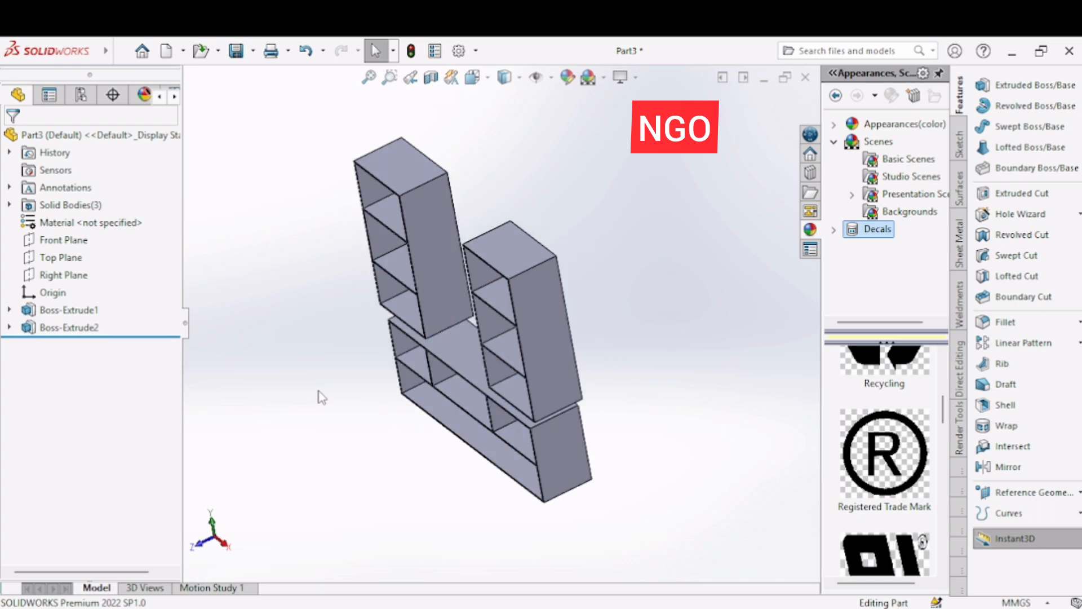
key("Left")
key("Left")
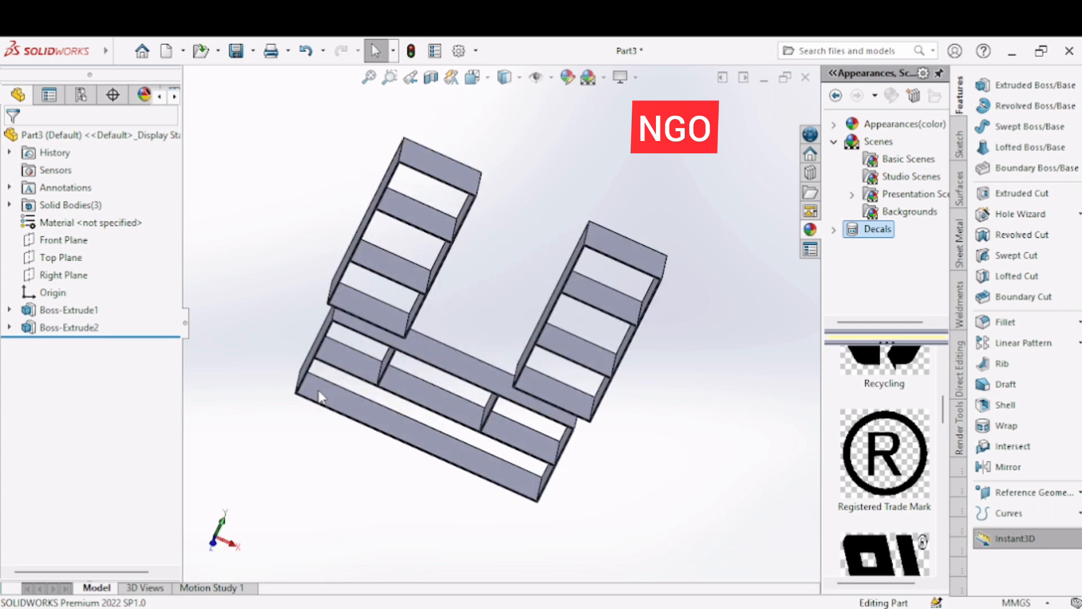
key("Up")
key("Up")
key("Up")
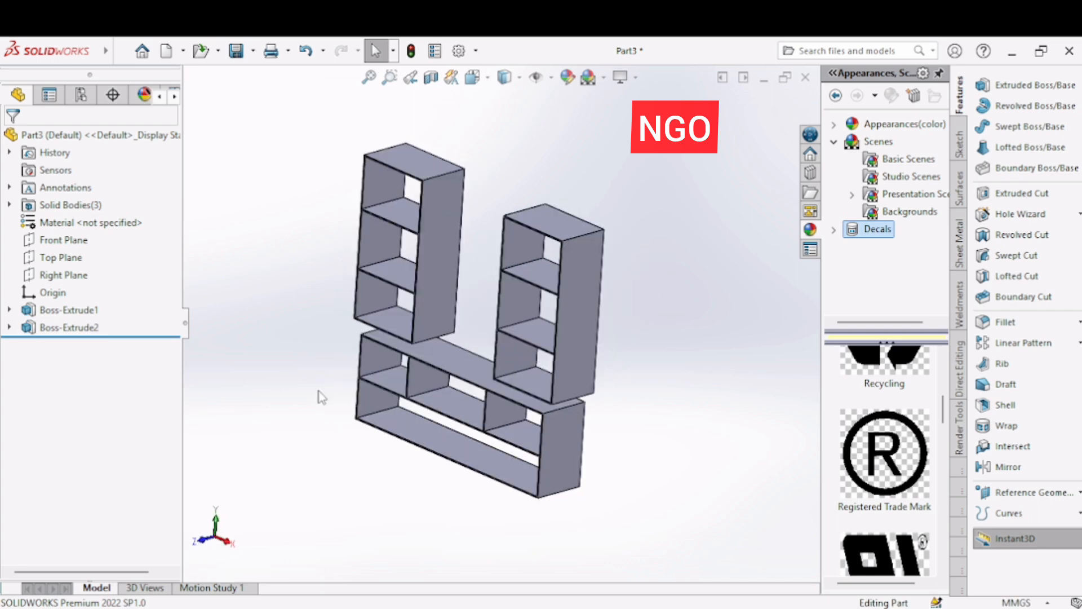
key("Down")
key("Down")
key("Down")
key("Down")
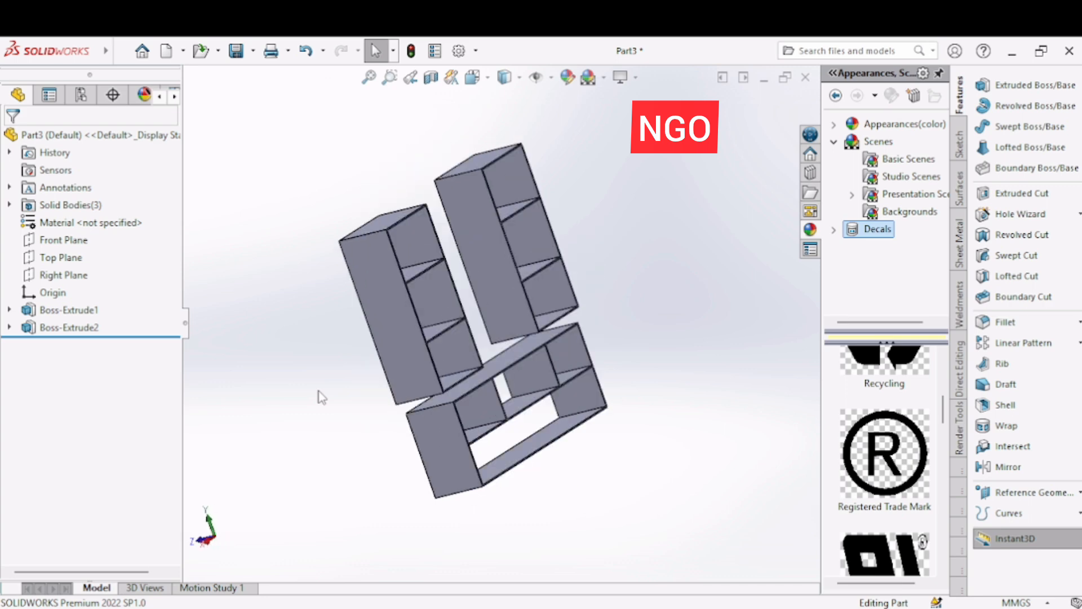
key("Down")
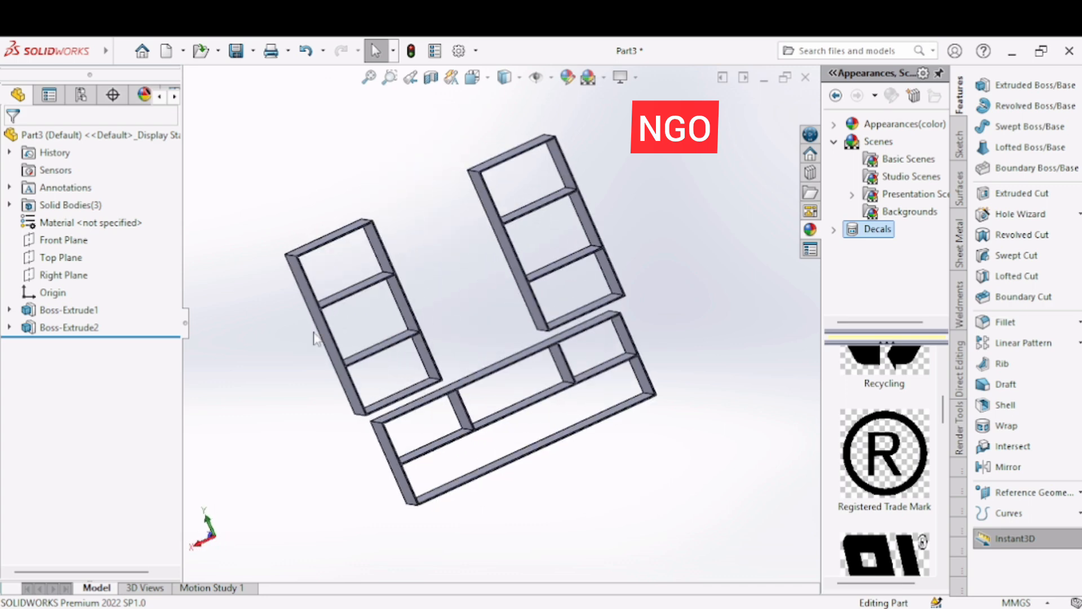
left_click(390, 77)
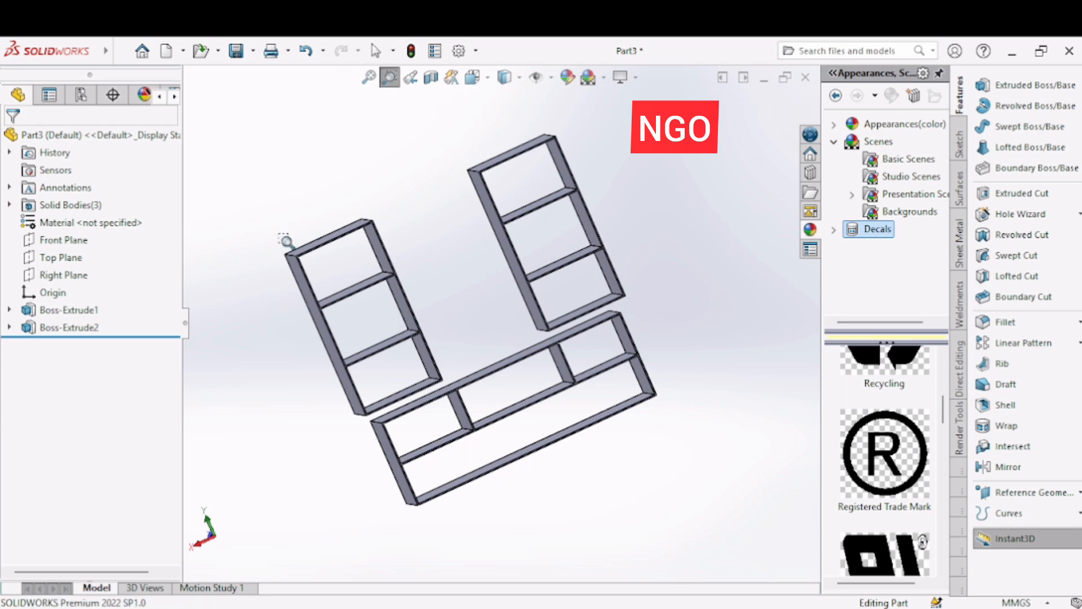
left_click_drag(292, 248, 445, 383)
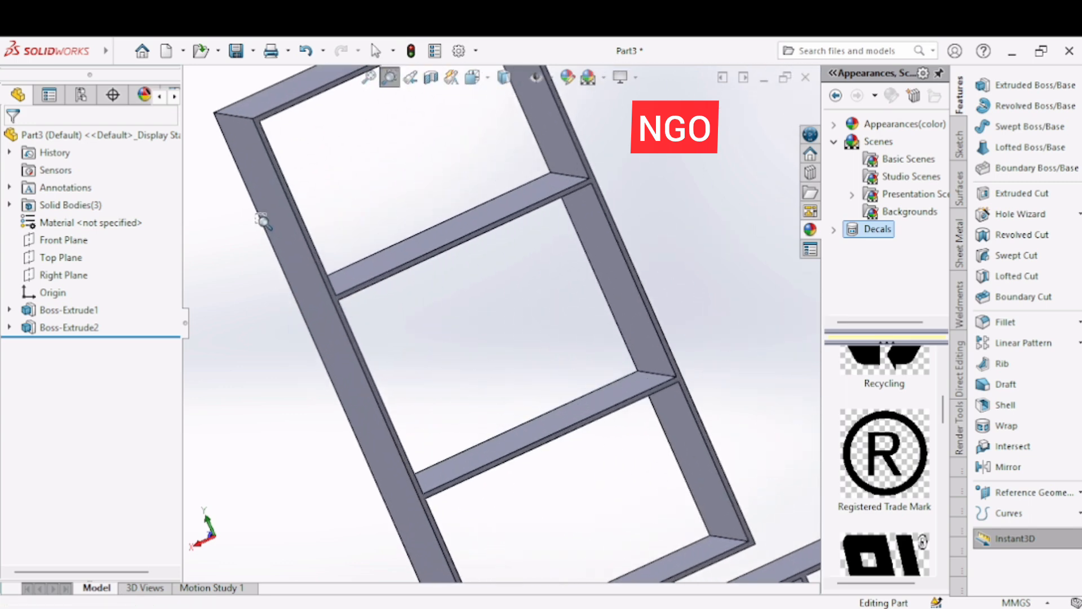
left_click_drag(247, 122, 362, 251)
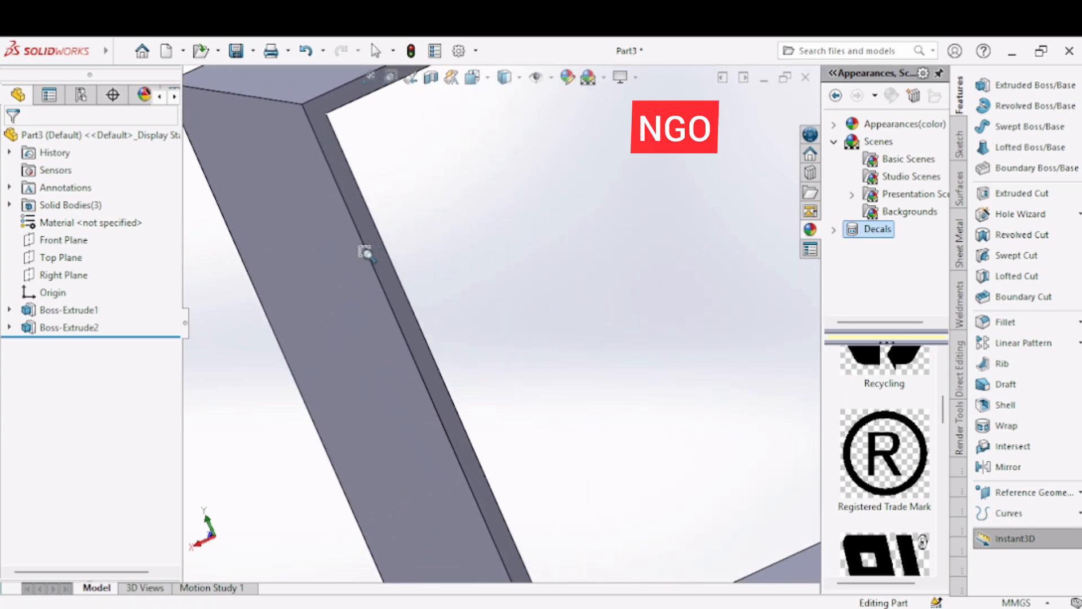
key("Escape")
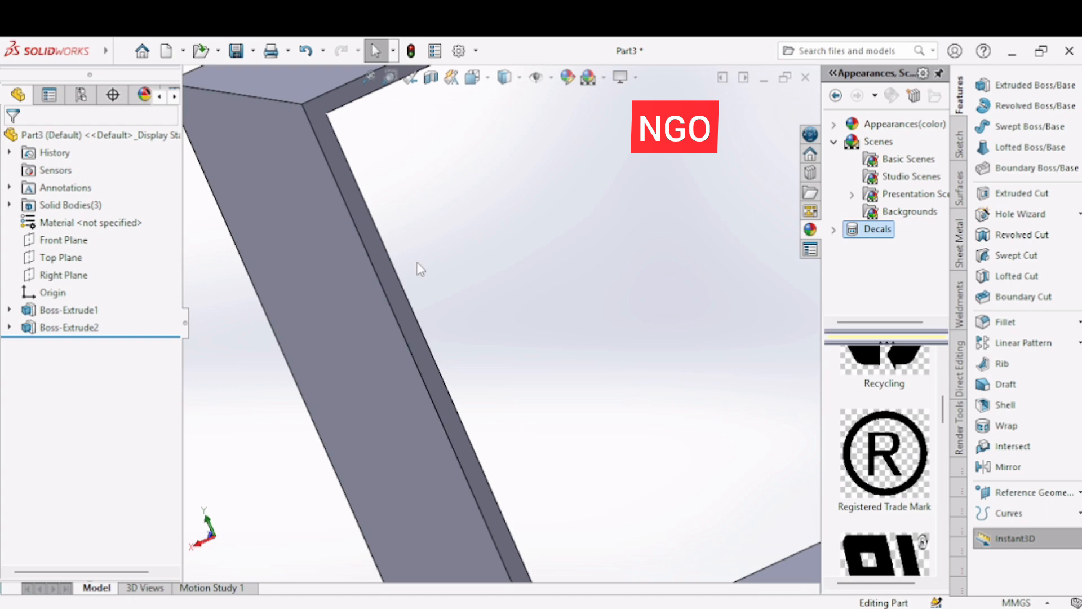
left_click(363, 220)
left_click(432, 170)
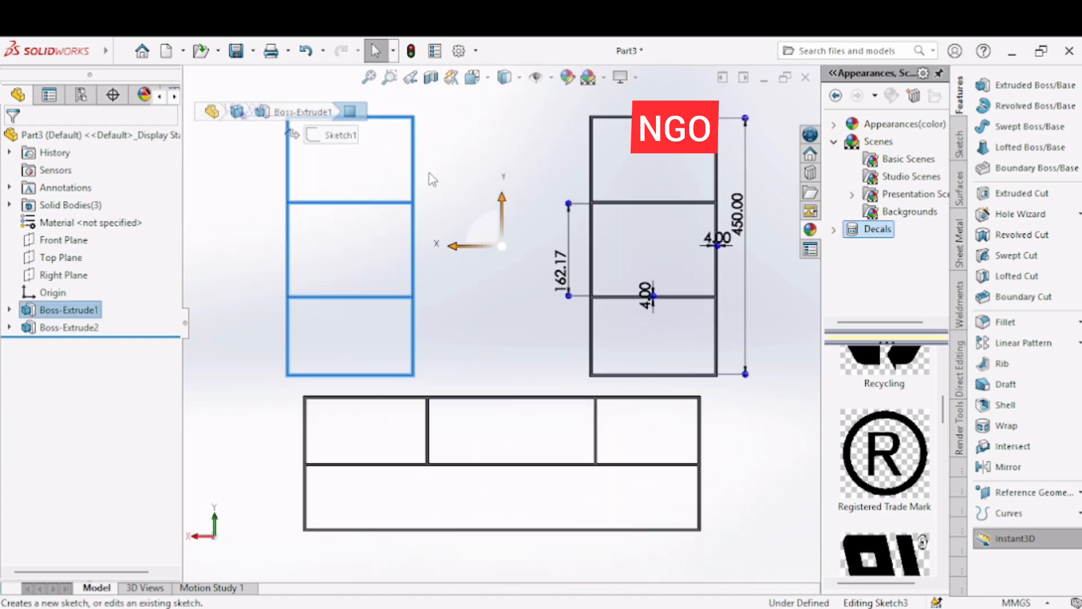
key("f")
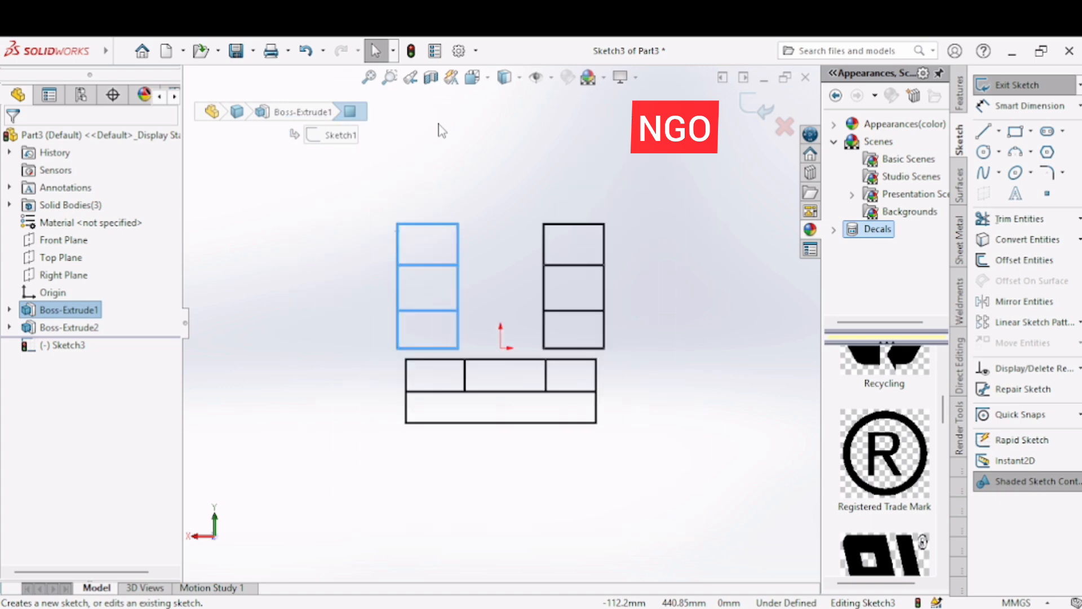
- Try to sketch a corner rectangle around the two upper cabinets, reaching down to the lower cabinet's top edge
left_click(1017, 134)
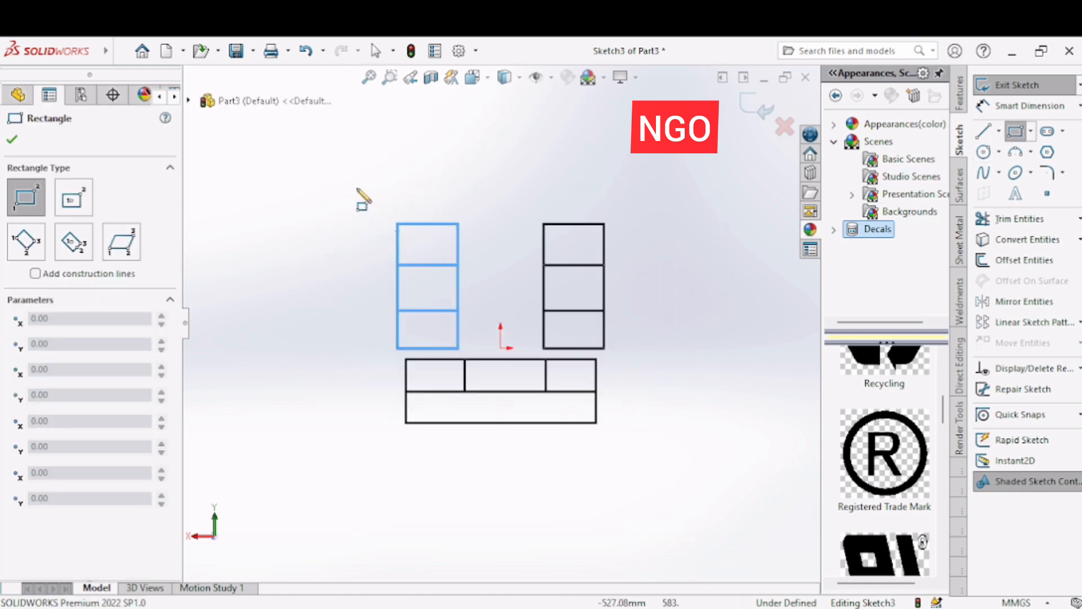
left_click(354, 188)
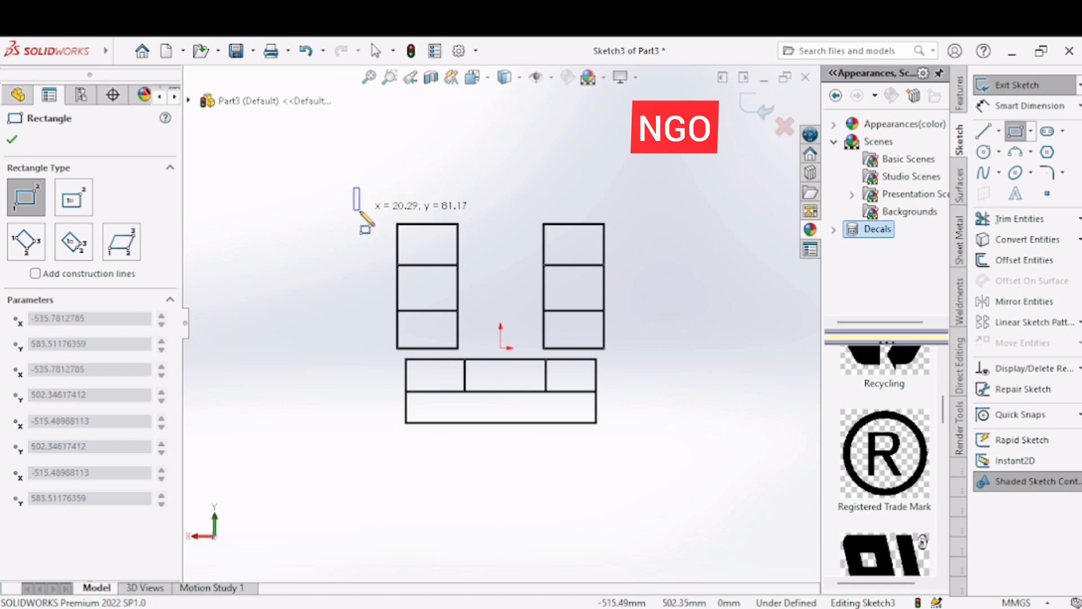
left_click(653, 358)
right_click(654, 360)
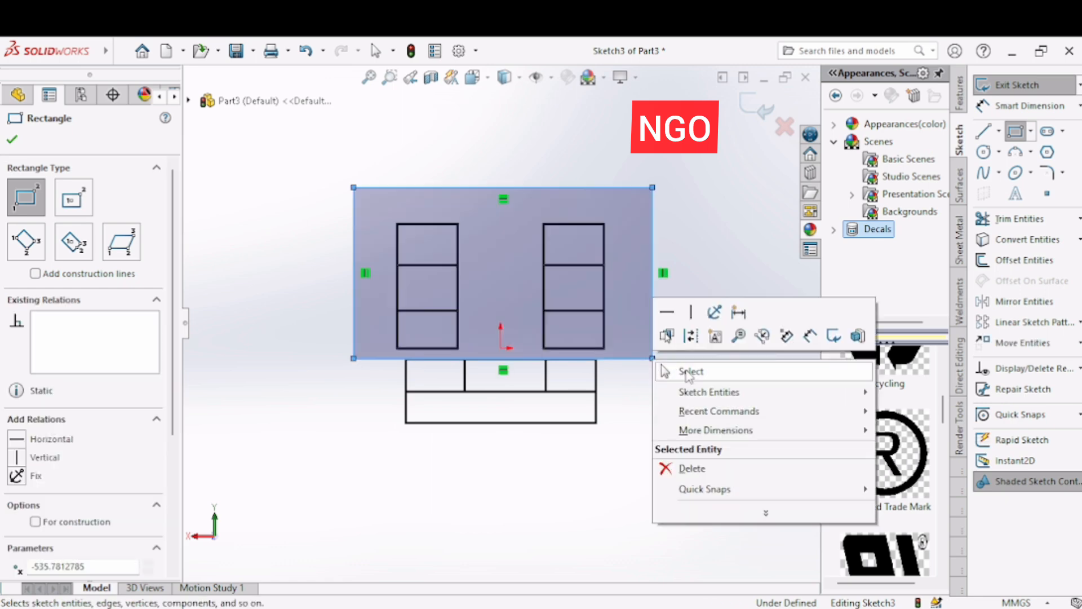
left_click(691, 372)
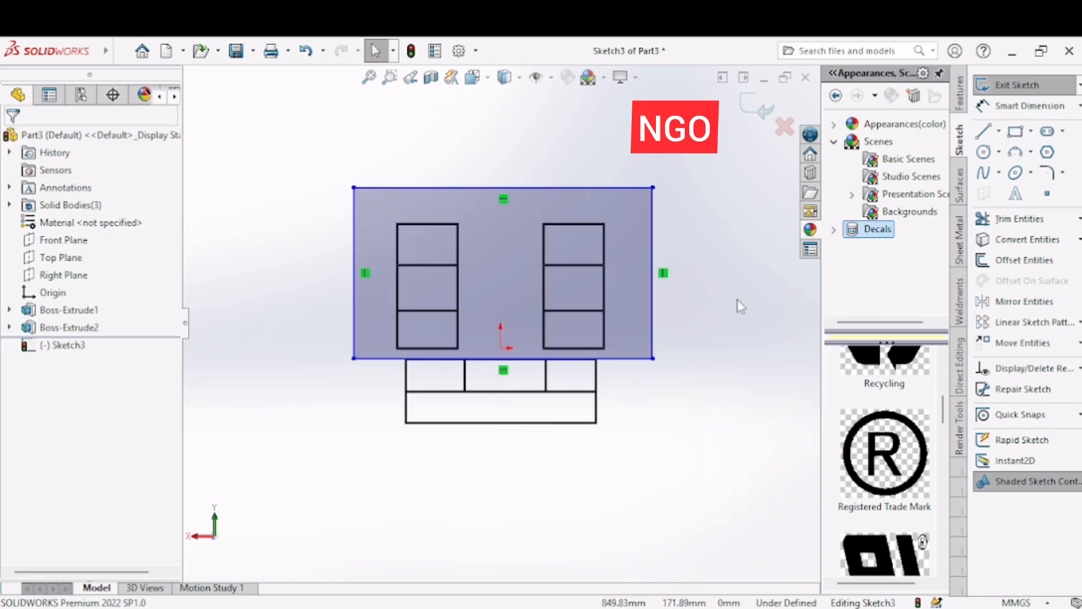
left_click(984, 133)
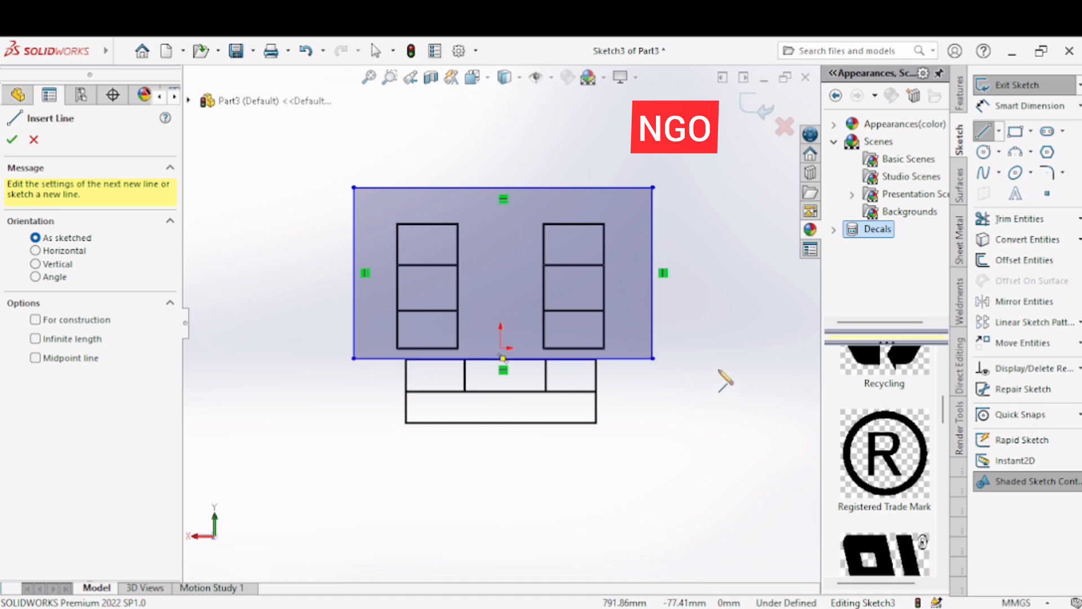
key("ctrl+z")
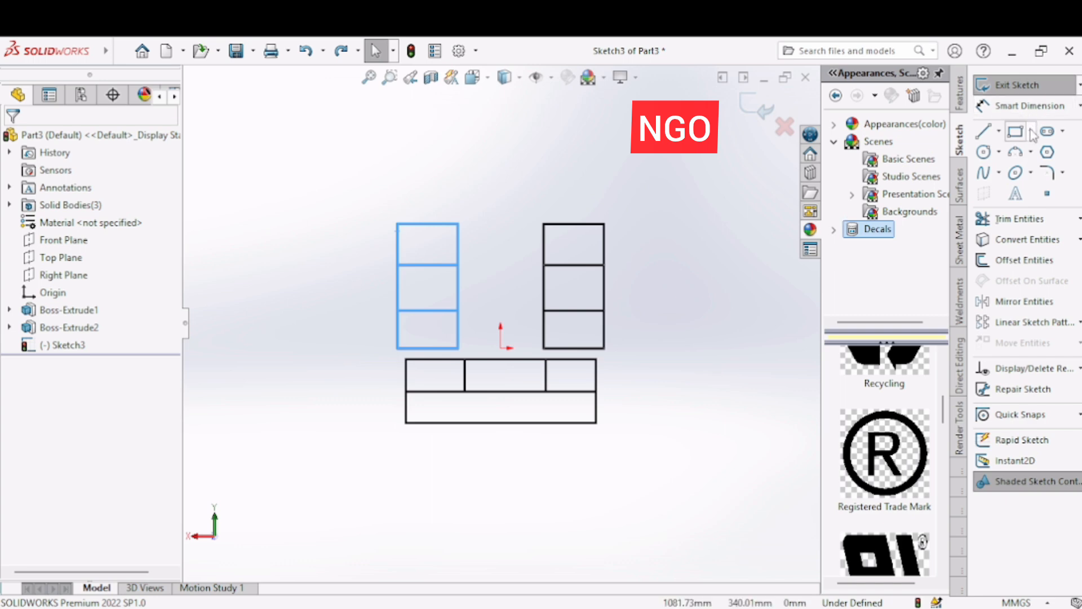
- Sketch a corner rectangle enclosing both upper cabinets and the whole lower cabinet, with a margin on every side
left_click(1032, 133)
left_click(968, 134)
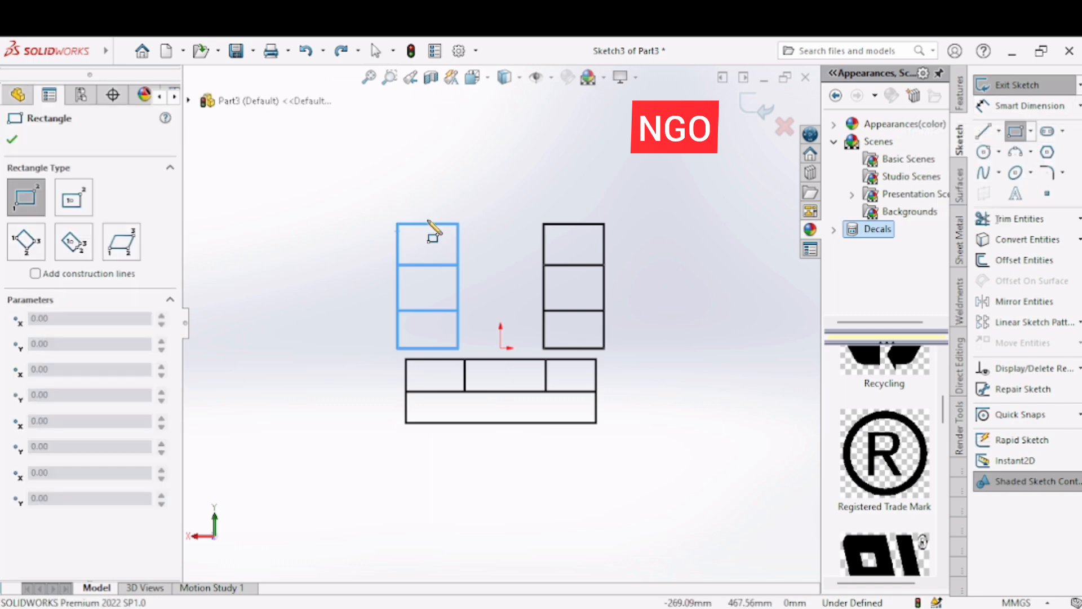
left_click(330, 180)
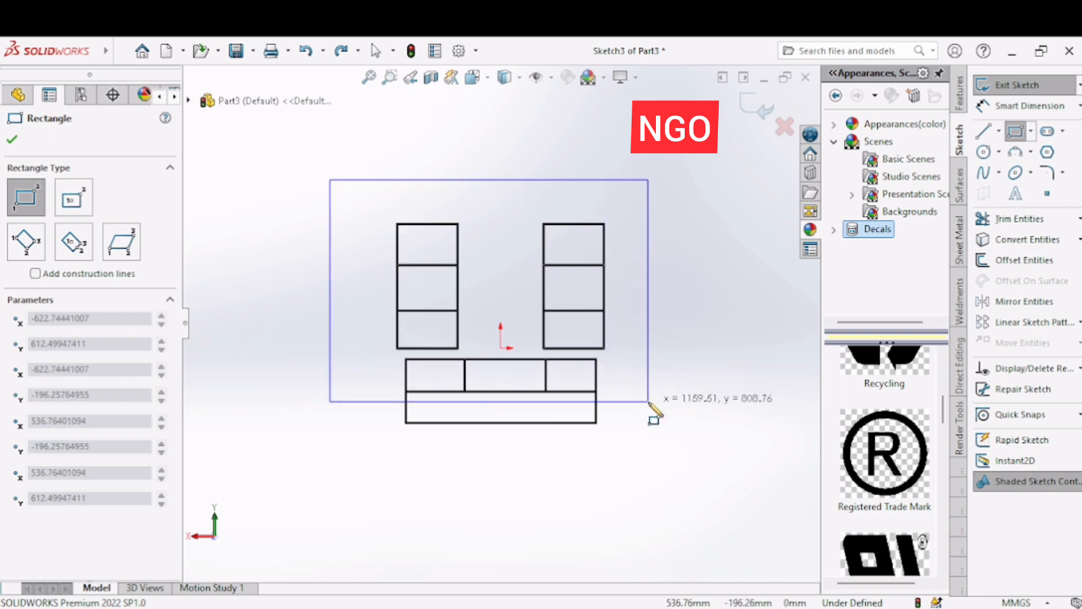
left_click(656, 436)
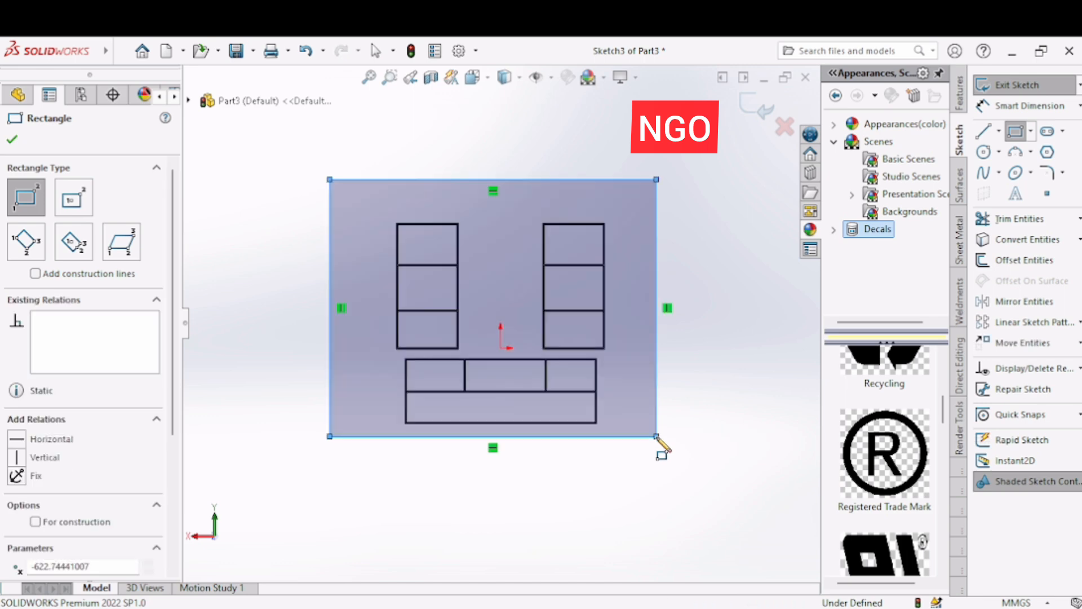
right_click(666, 445)
left_click(687, 451)
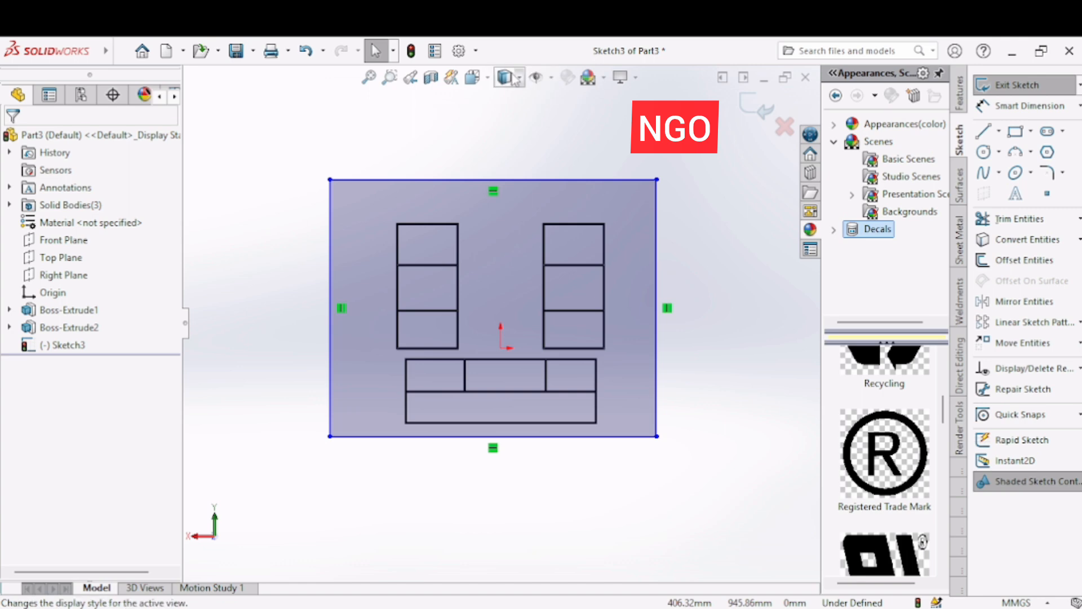
- Extrude the rectangle behind the cabinets blind to a depth of 6 mm with merged result, forming the back panel
left_click(489, 83)
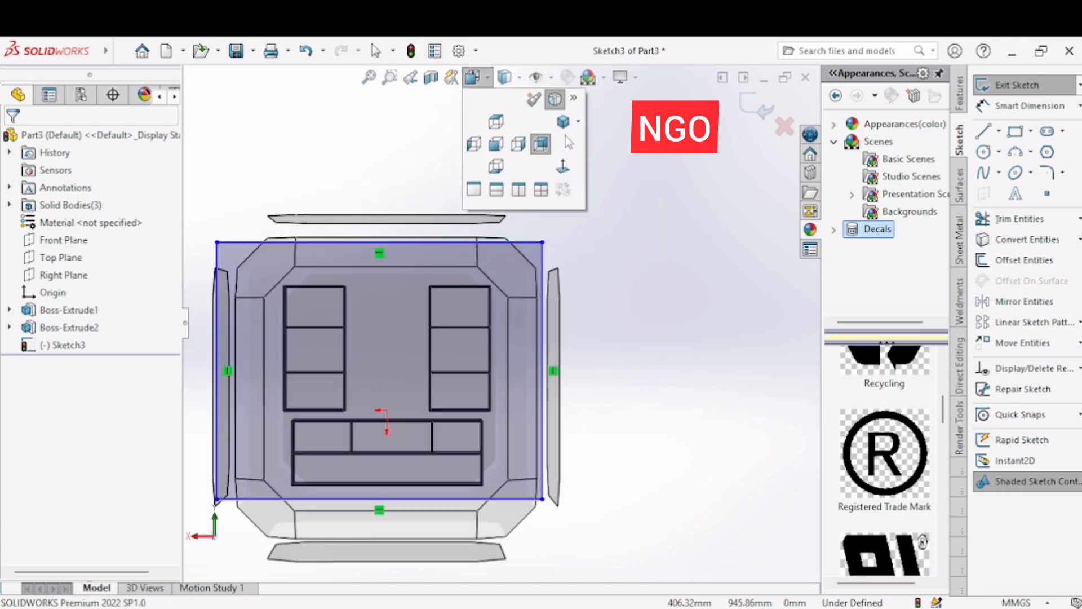
left_click(566, 130)
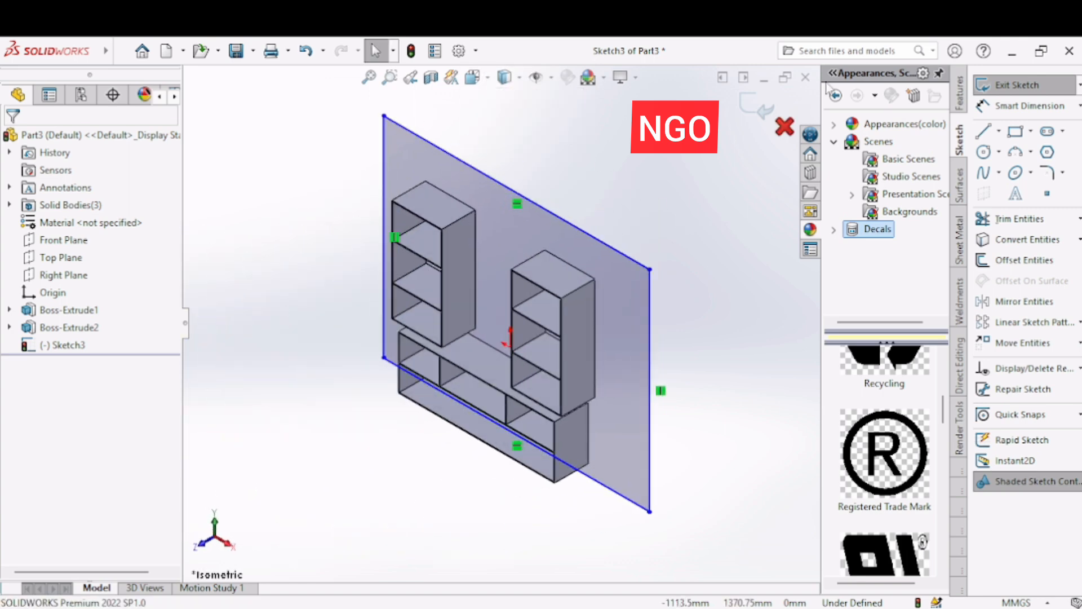
left_click(960, 92)
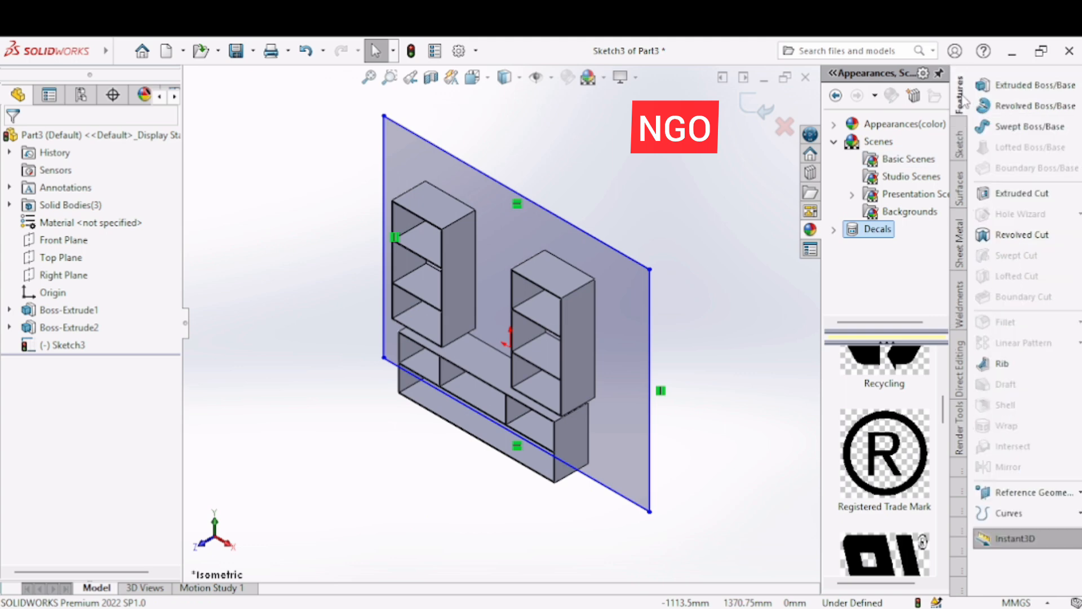
left_click(1009, 85)
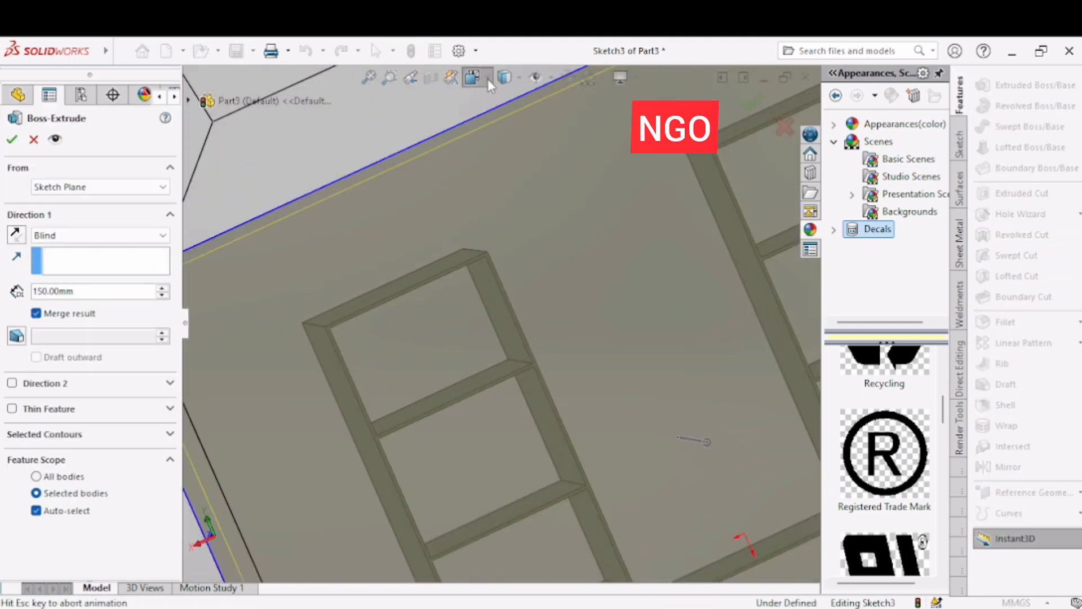
left_click(488, 77)
left_click(559, 123)
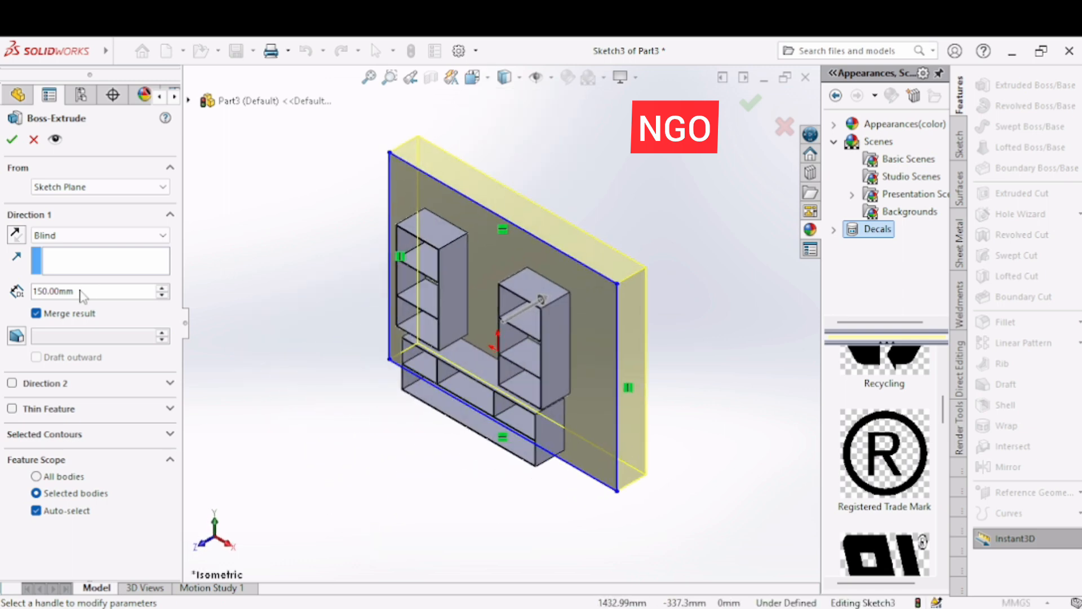
double_click(58, 290)
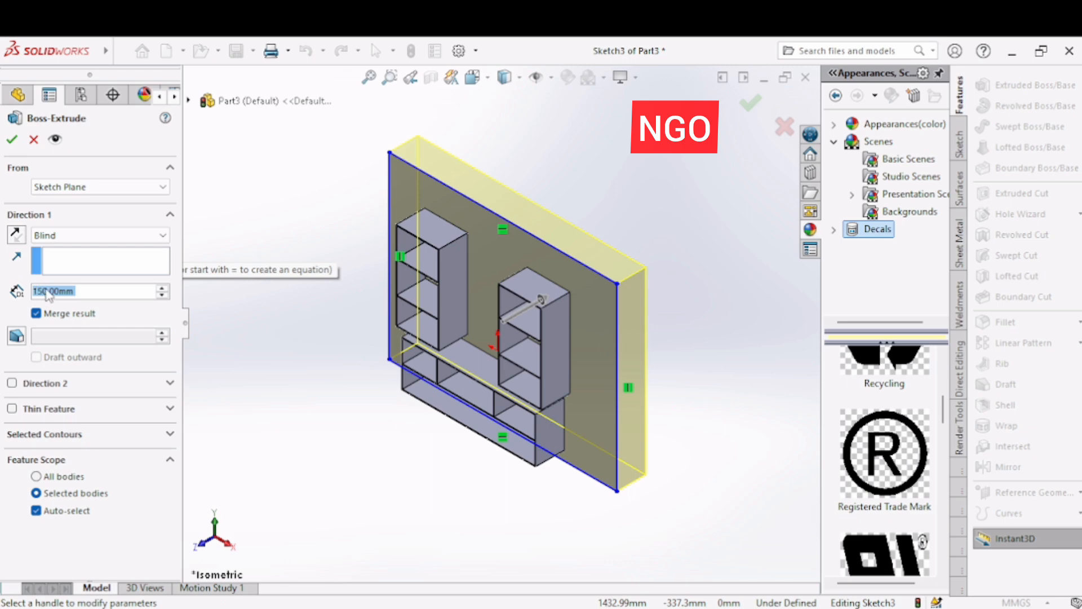
type("6")
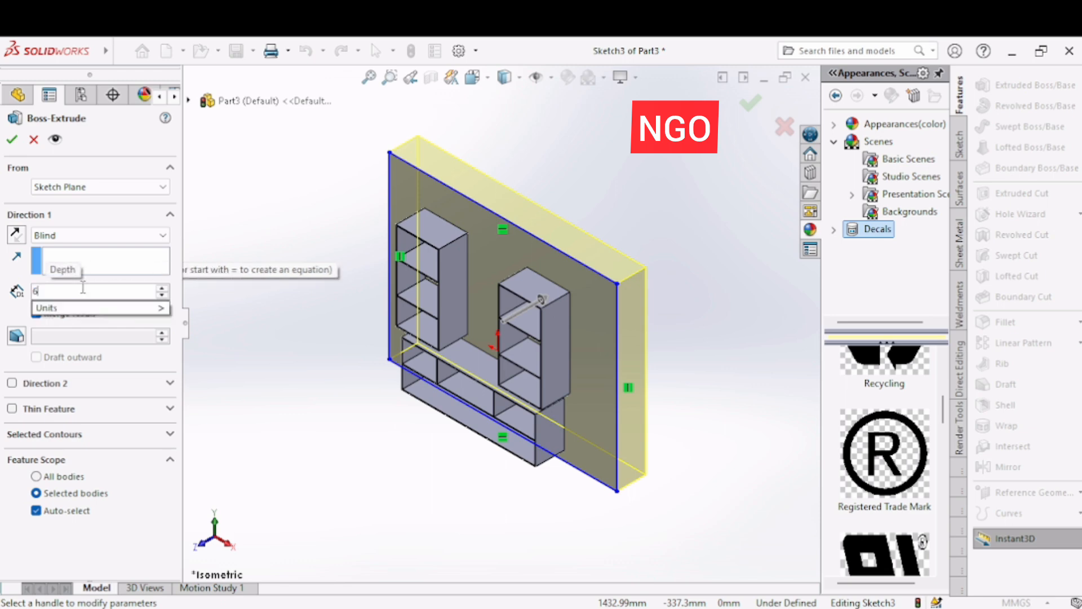
key("Return")
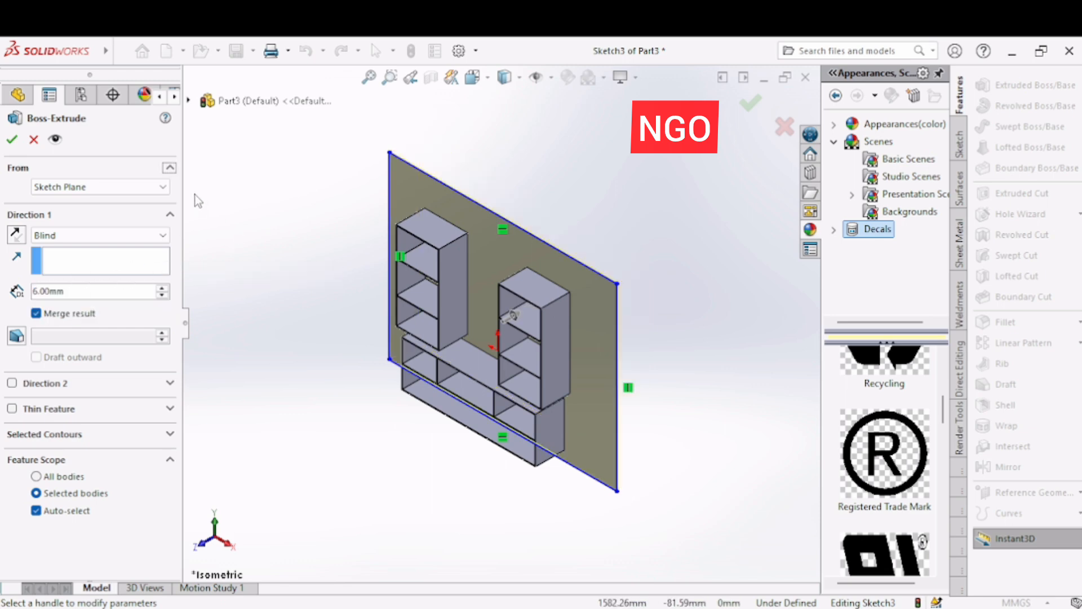
left_click(12, 140)
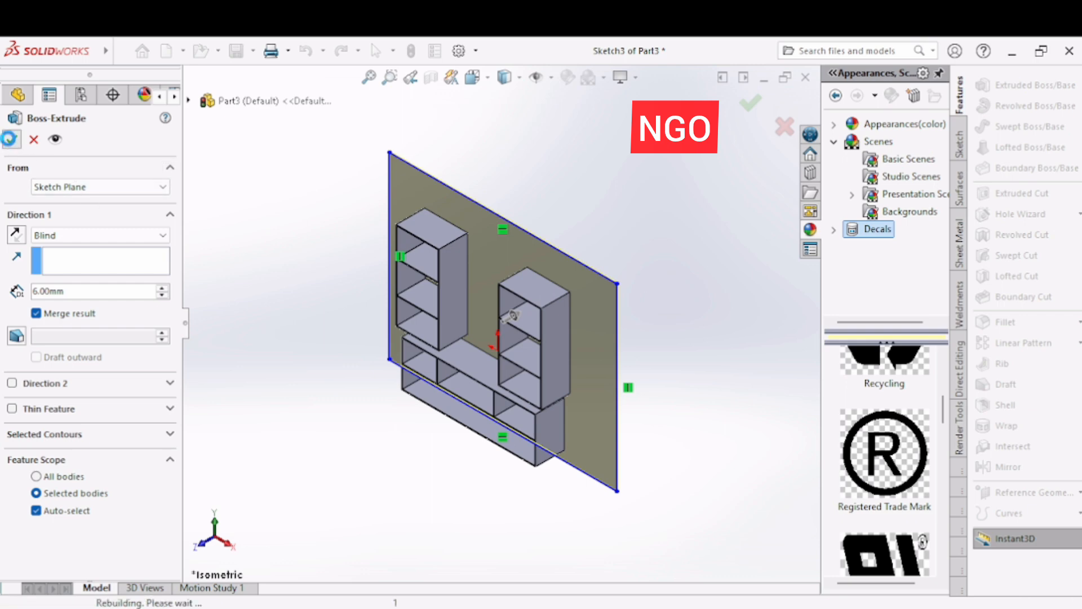
left_click(630, 185)
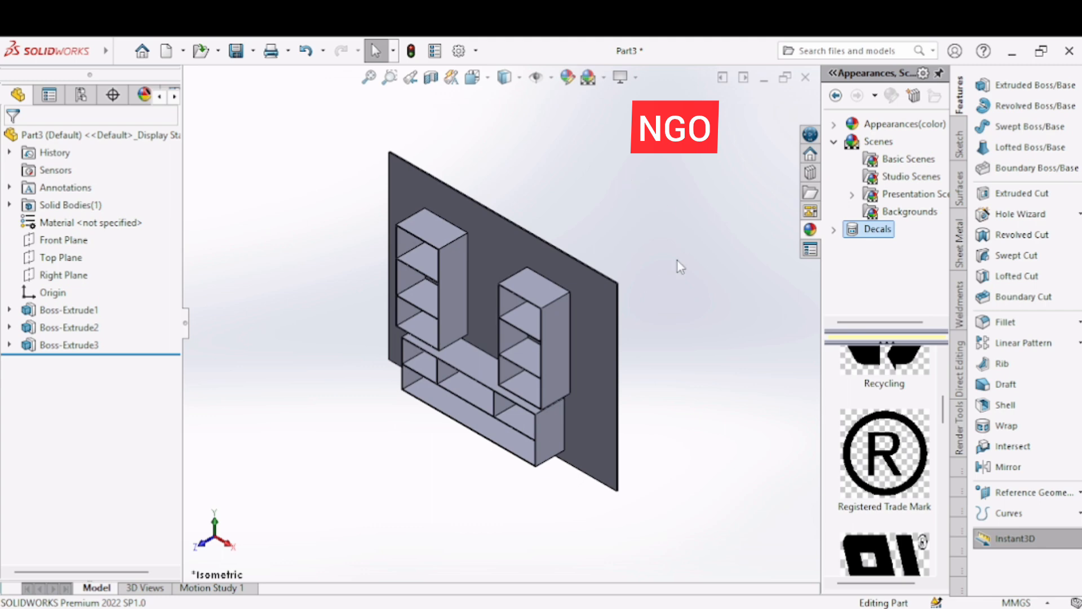
- Open the back panel extrusion's appearance for editing and browse the appearance library to the architectural stone category
right_click(85, 351)
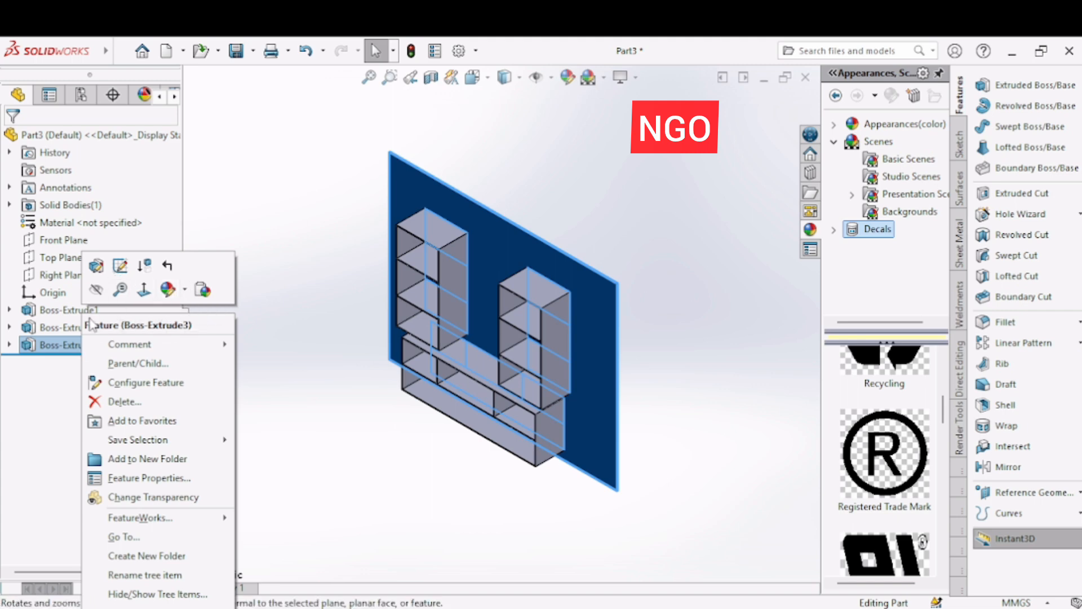
left_click(167, 290)
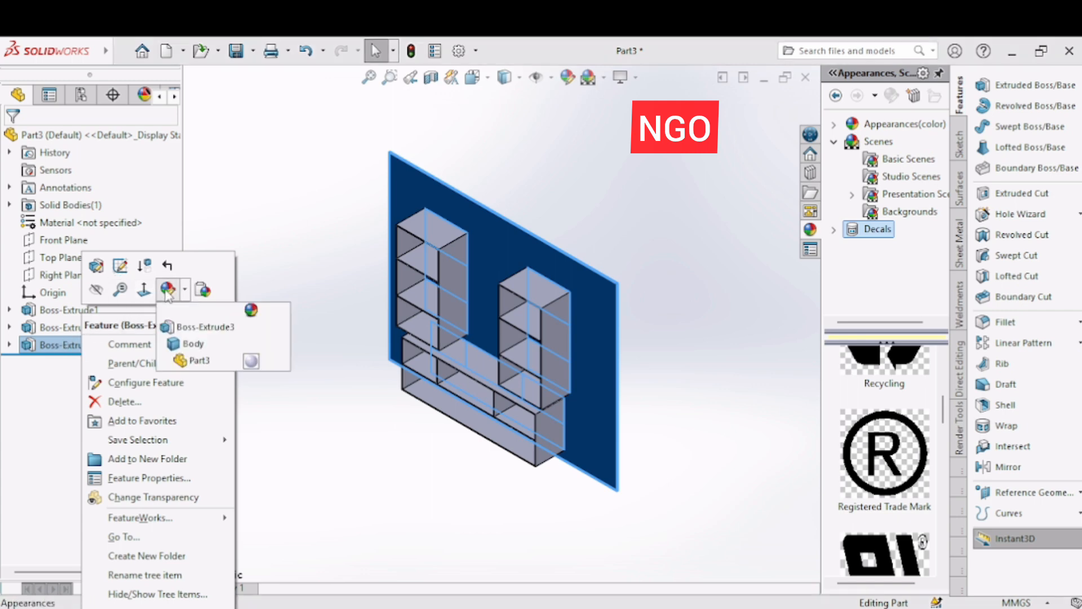
left_click(197, 328)
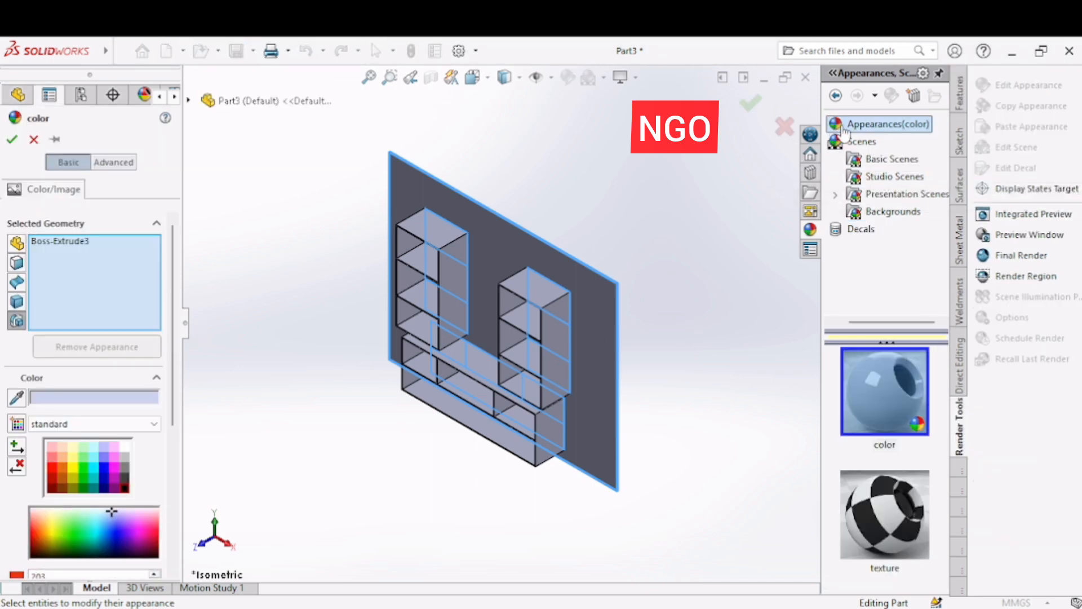
left_click(836, 96)
left_click(836, 96)
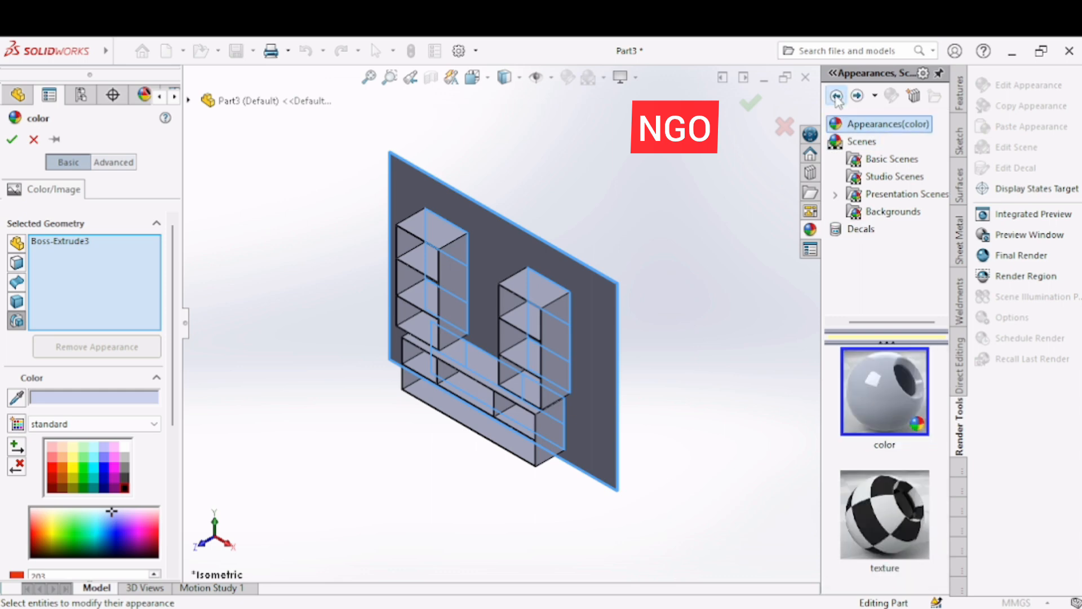
left_click(836, 95)
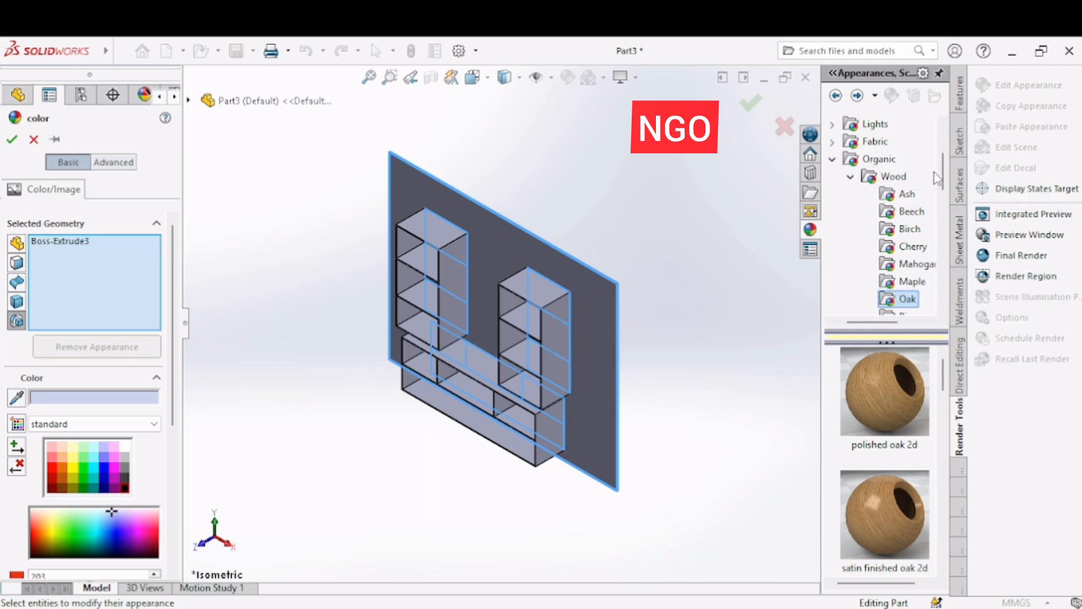
mouse_move(942, 179)
left_mouse_down()
mouse_move(945, 150)
mouse_move(947, 244)
left_mouse_up()
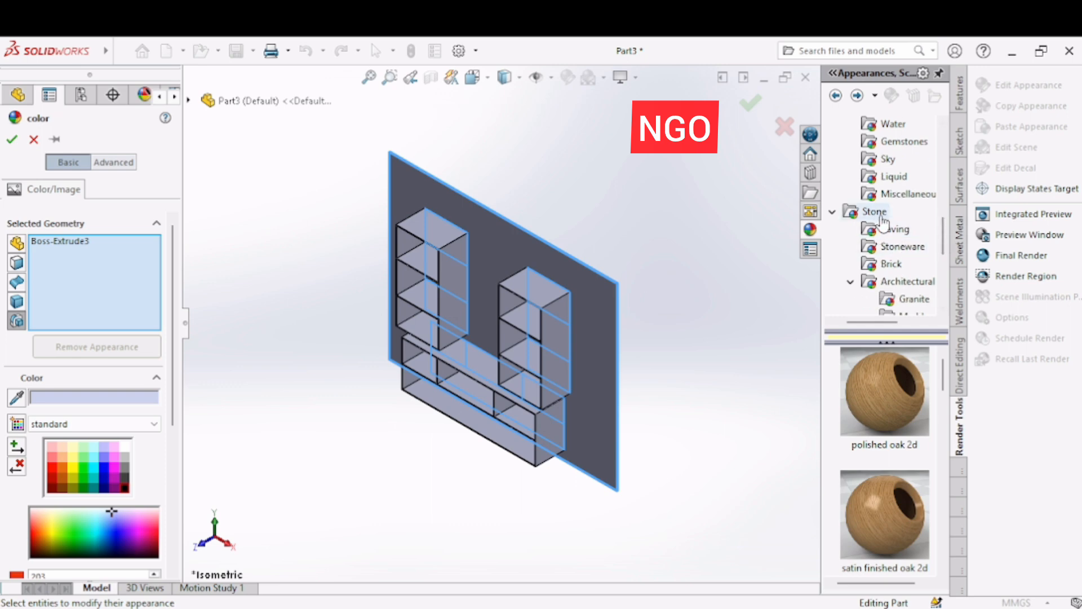
left_click_drag(944, 236, 944, 245)
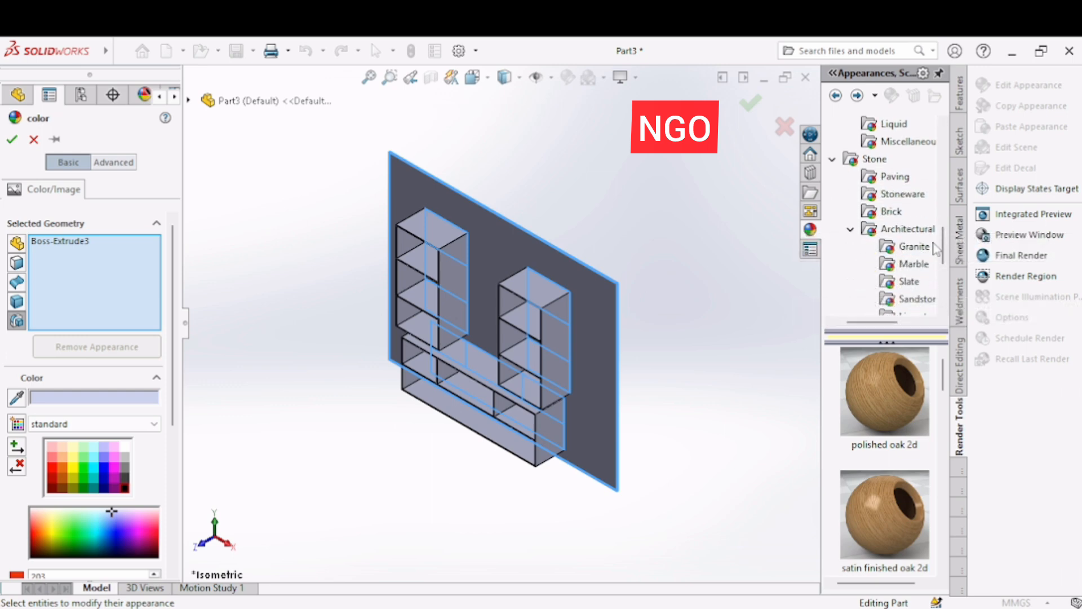
left_click_drag(944, 265, 946, 278)
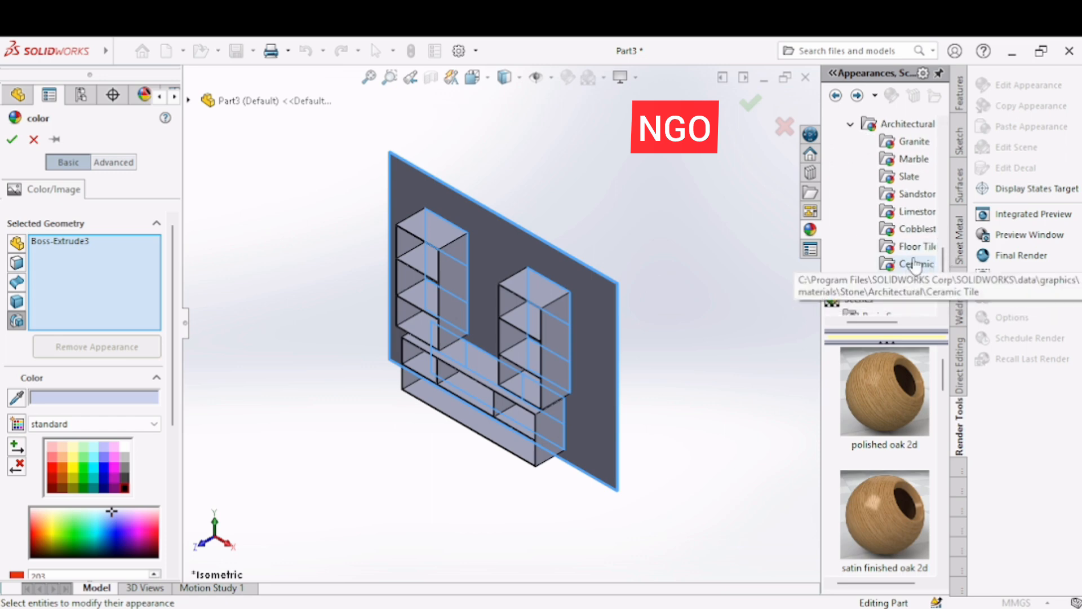
- Look through the limestone and sandstone appearances, and apply slate 2d to the back panel extrusion
left_click(919, 212)
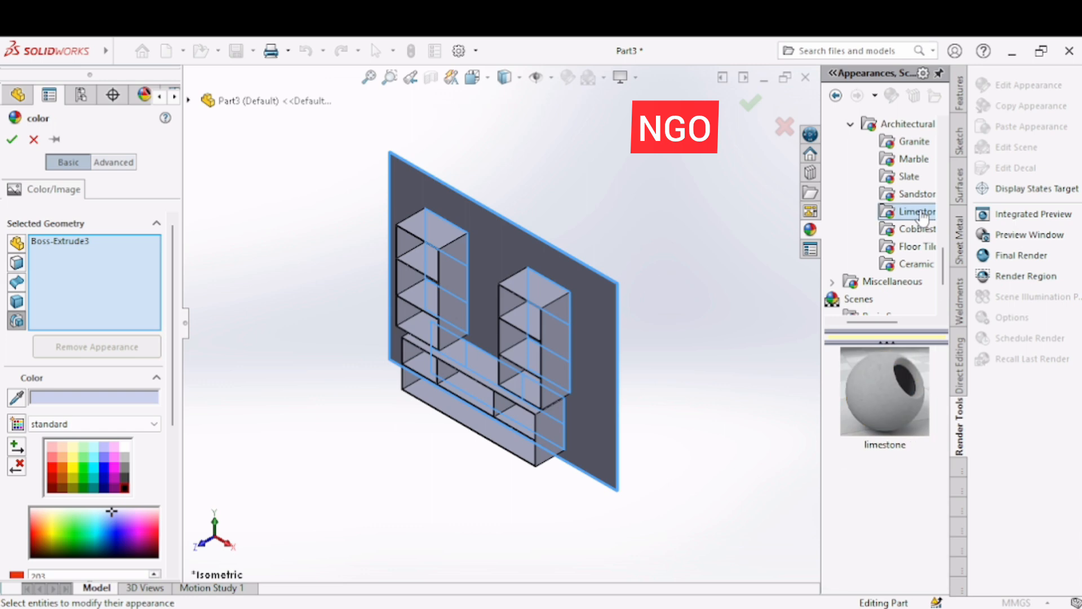
left_click(920, 195)
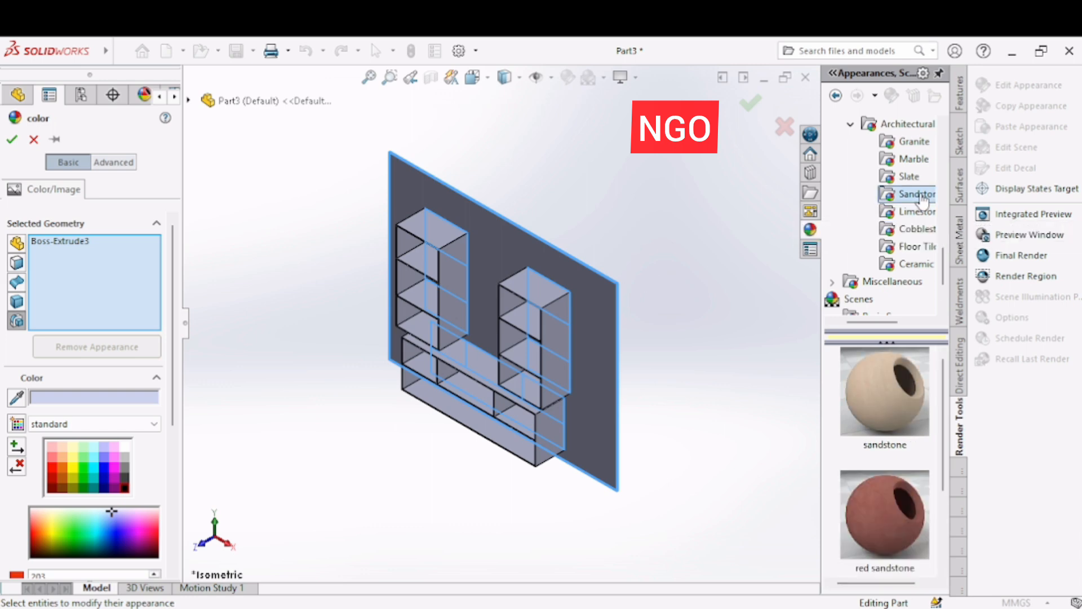
left_click(919, 178)
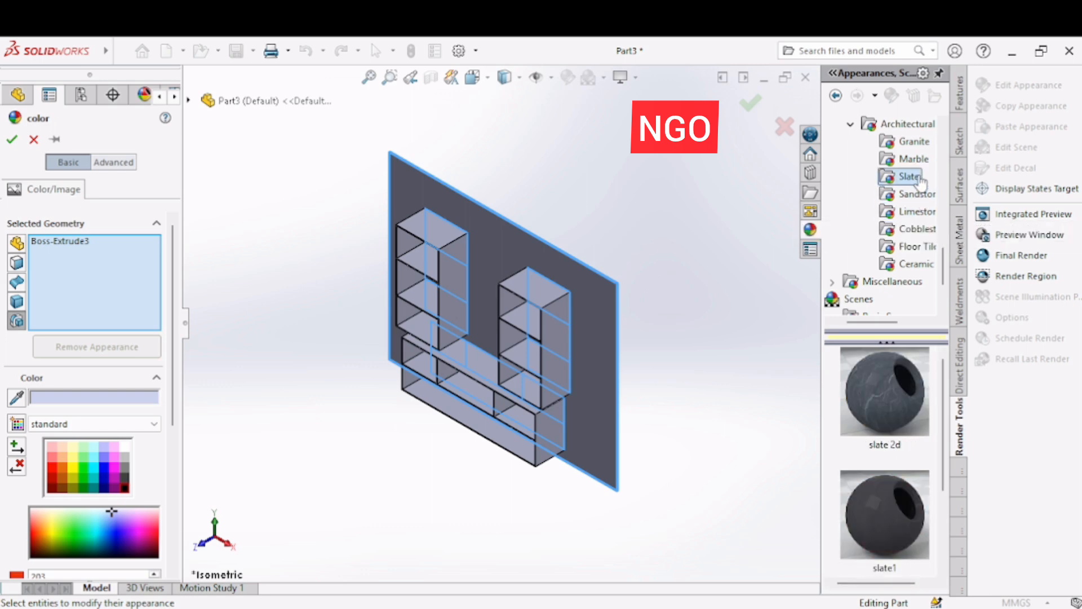
left_click(888, 404)
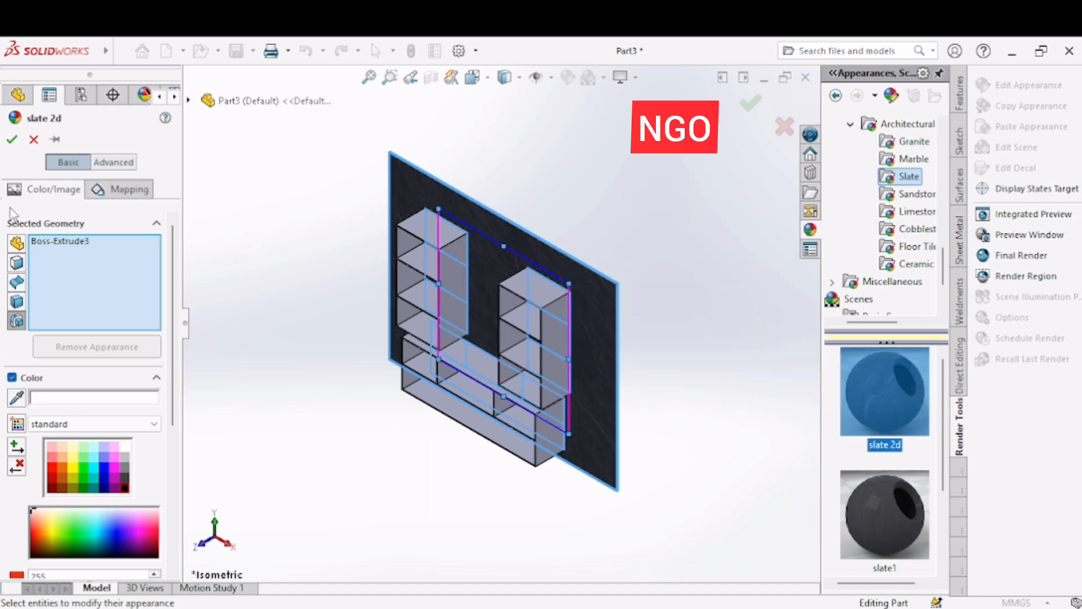
left_click(10, 145)
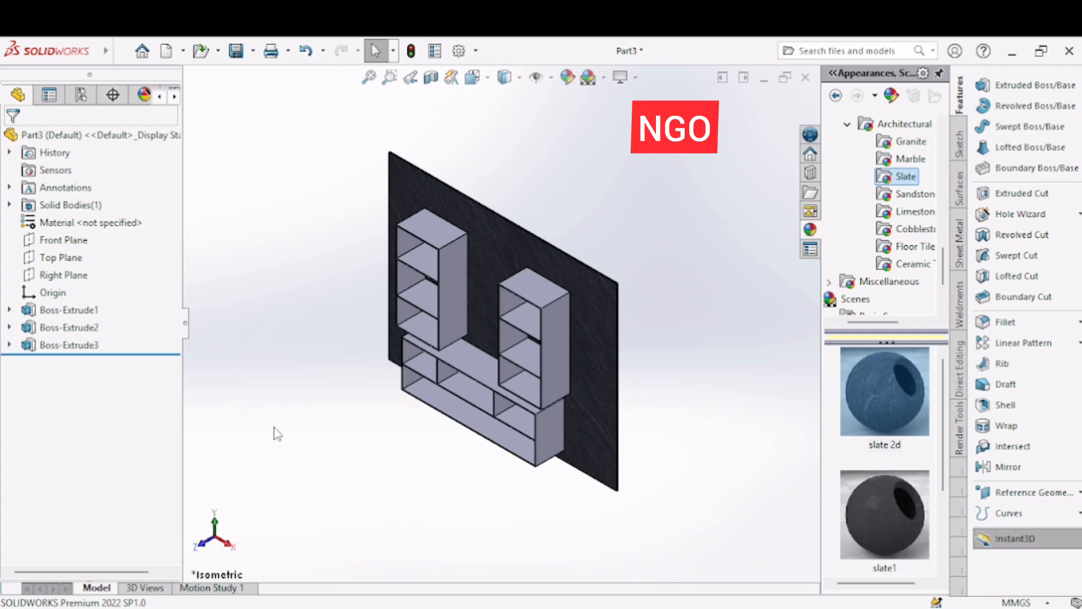
- Examine the back panel's slate finish at different angles and compare the sandstone, marble and slate appearances in the library
key("Right")
key("Right")
key("Right")
key("Right")
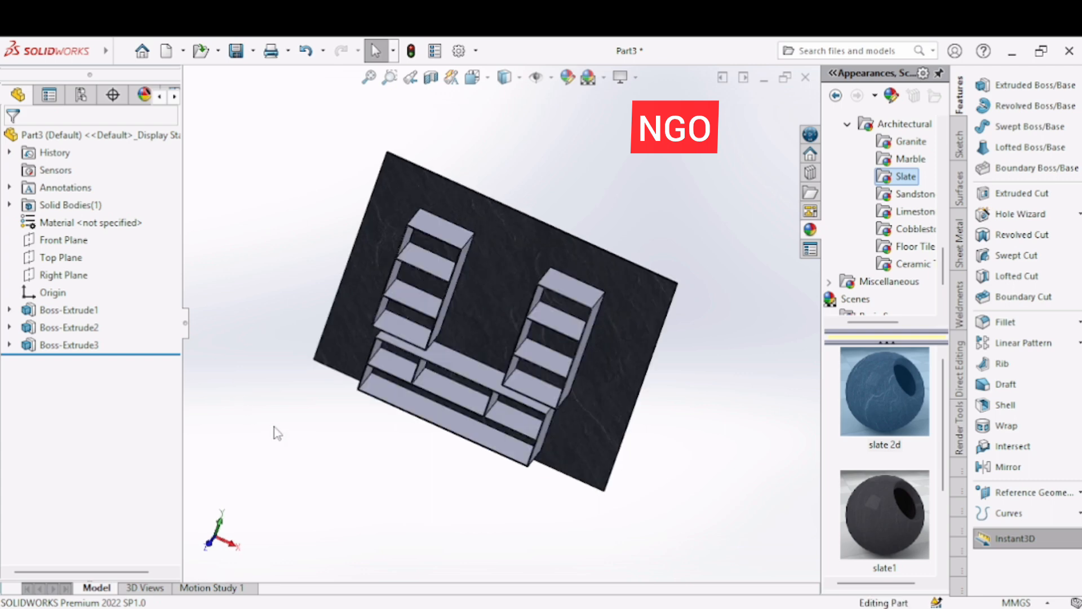
key("Left")
key("Left")
key("Left")
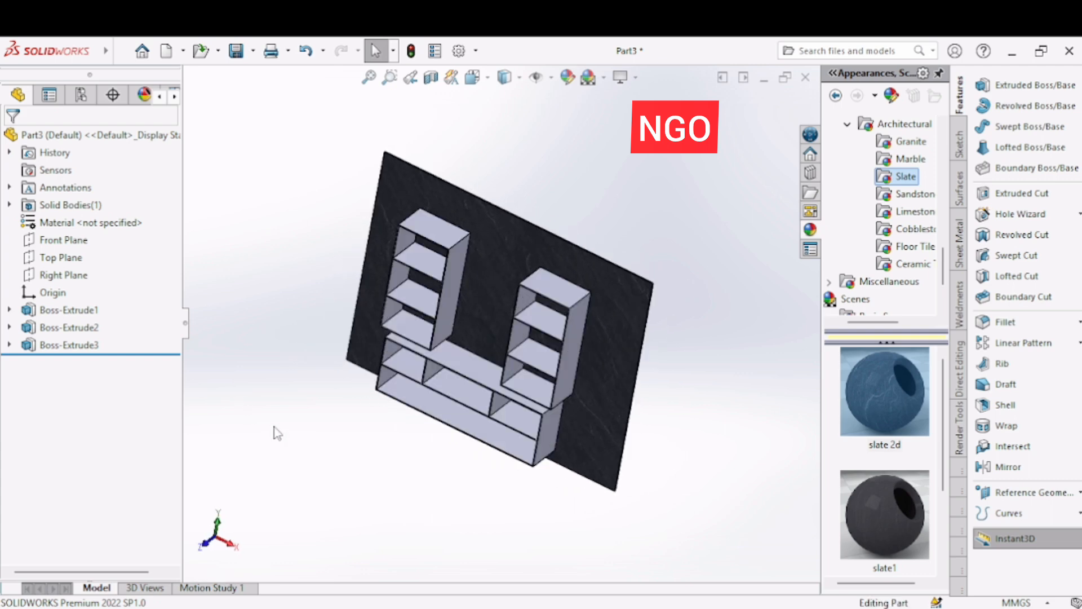
left_click(920, 195)
left_click(913, 160)
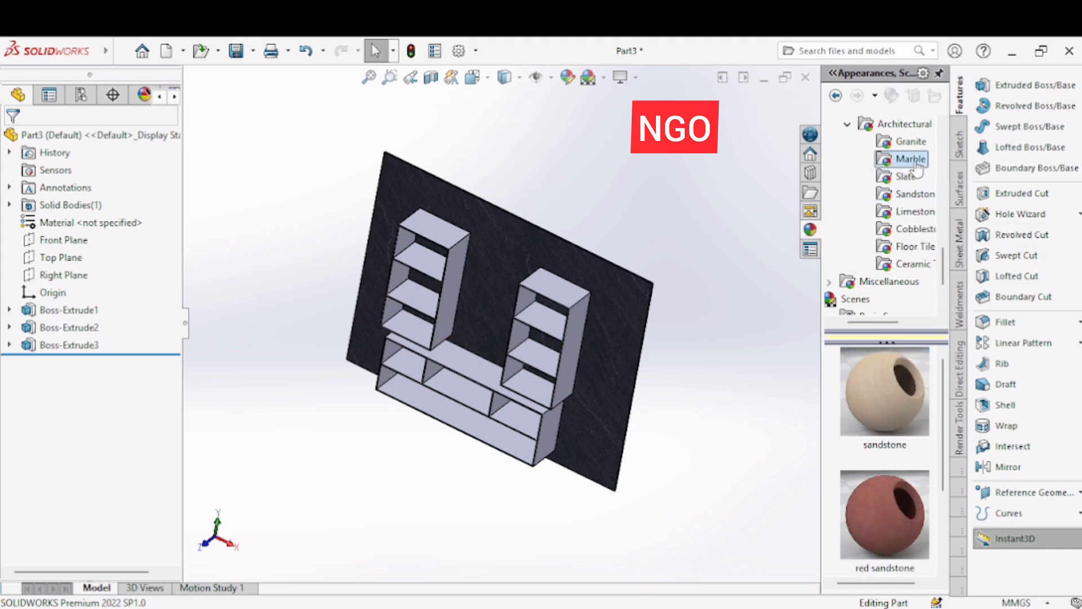
left_click(911, 180)
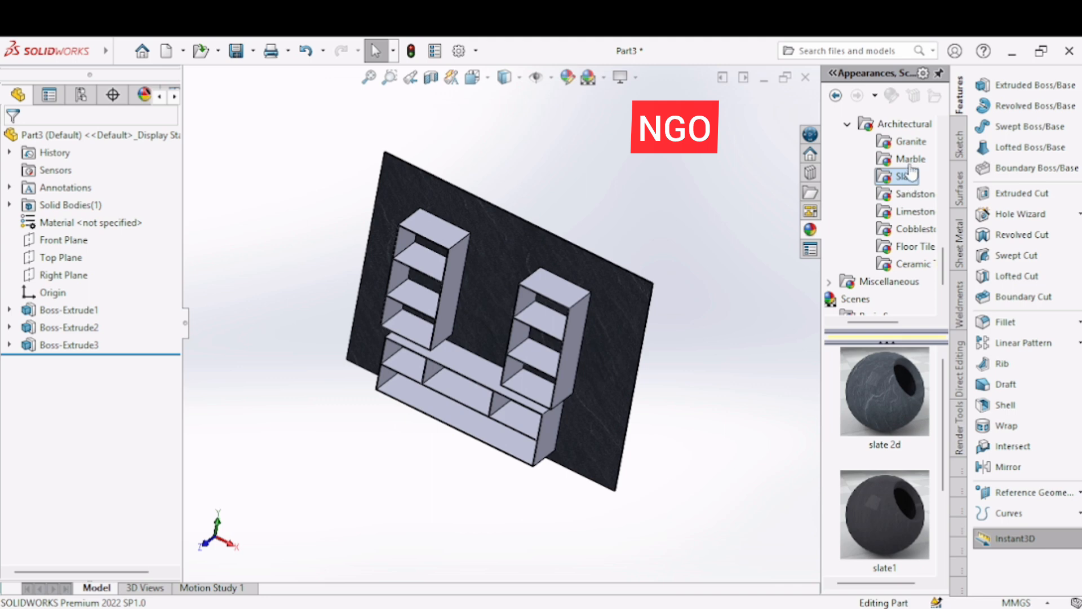
- Apply the granite appearance to the back panel extrusion
left_click(910, 142)
left_click_drag(894, 387, 640, 319)
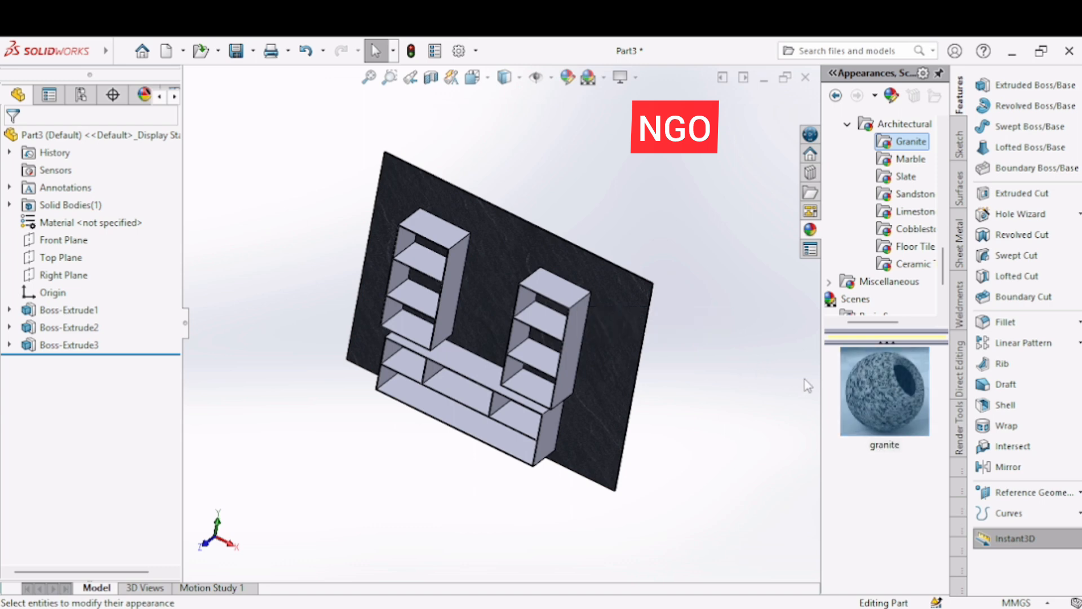
left_click_drag(868, 399, 82, 357)
left_click(82, 353)
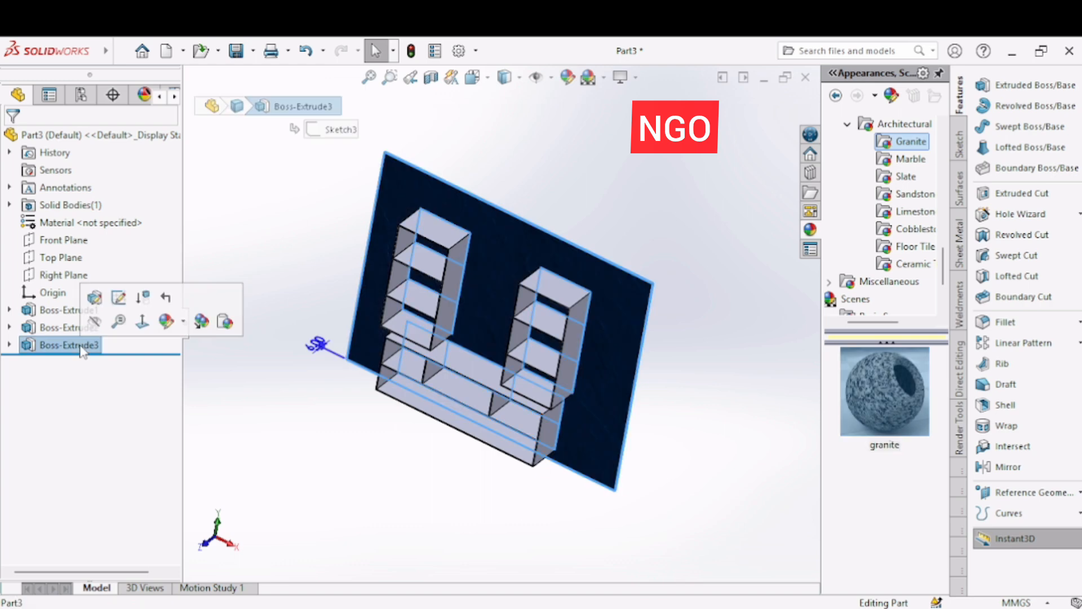
double_click(899, 393)
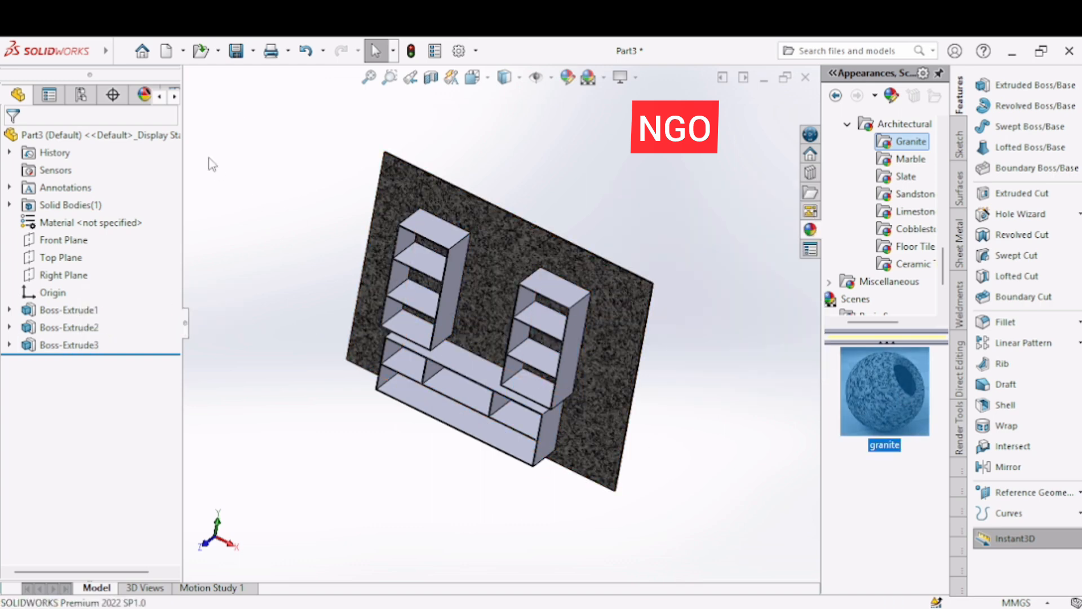
left_click(288, 264)
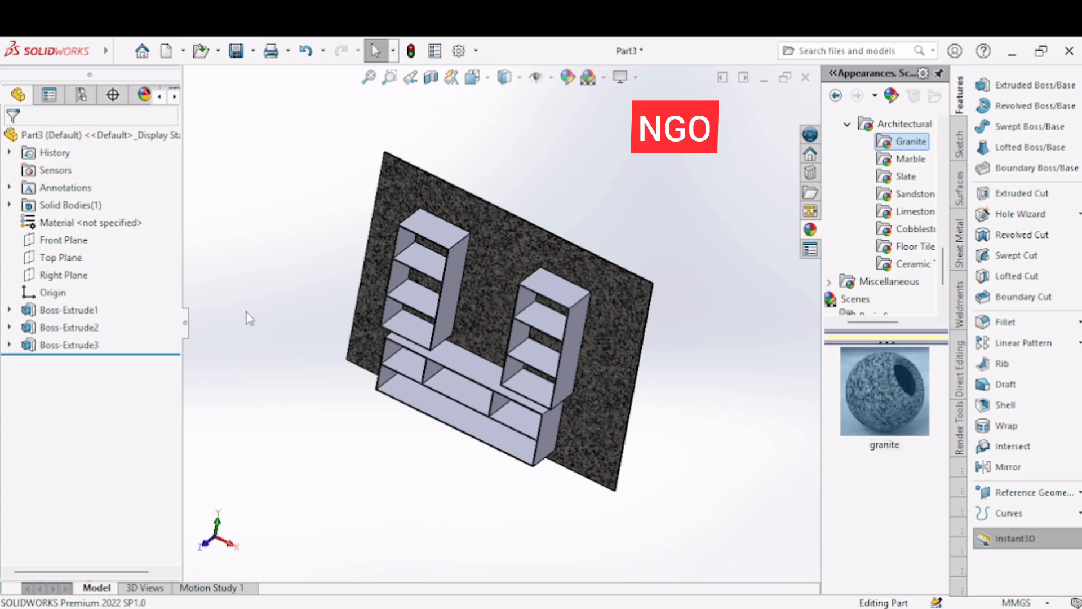
- Examine the granite back panel and the three cabinets from several angles
key("Left")
key("Left")
key("Up")
key("Up")
key("Right")
key("Right")
key("Right")
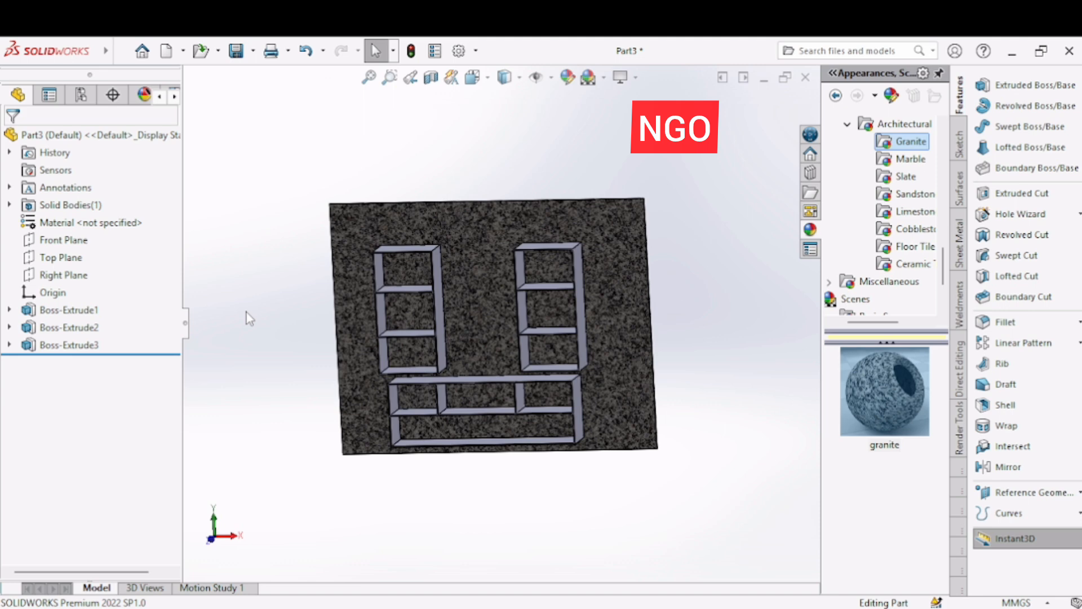
key("Down")
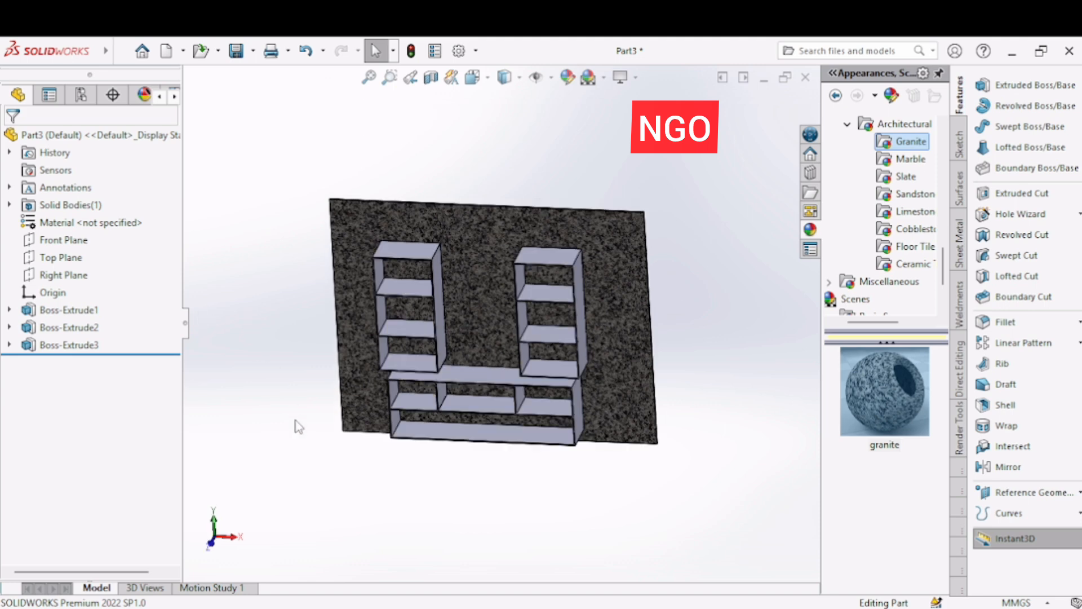
key("Left")
key("Left")
key("Up")
key("Right")
key("Left")
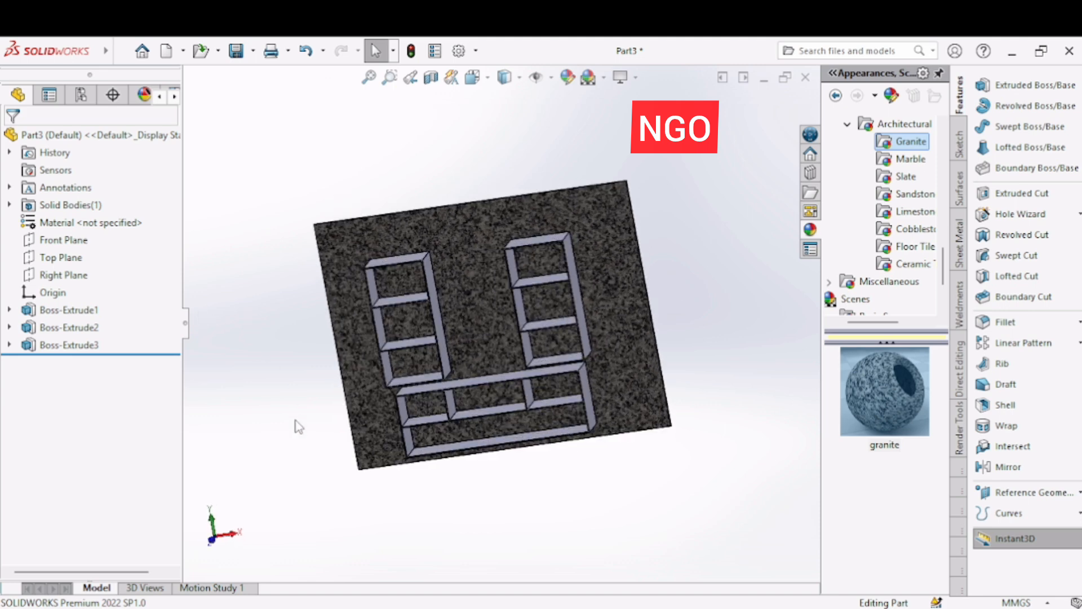
- Open the appearance settings for the two shelf cabinets' extrusion and the lower cabinet's extrusion together
left_click(93, 310)
left_click(93, 329, "ctrl")
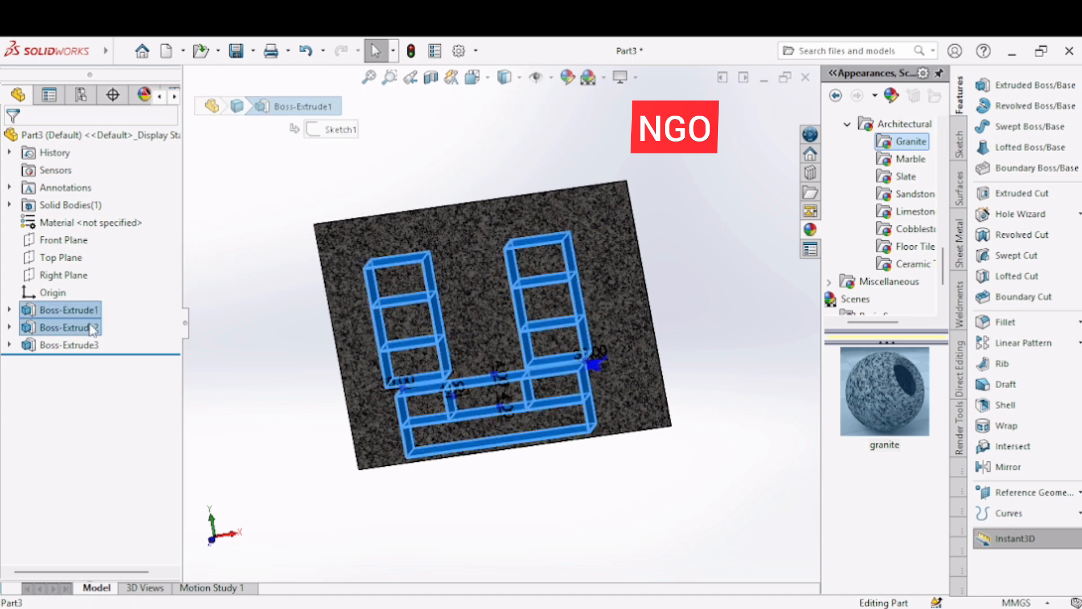
right_click(93, 328)
left_click(152, 299)
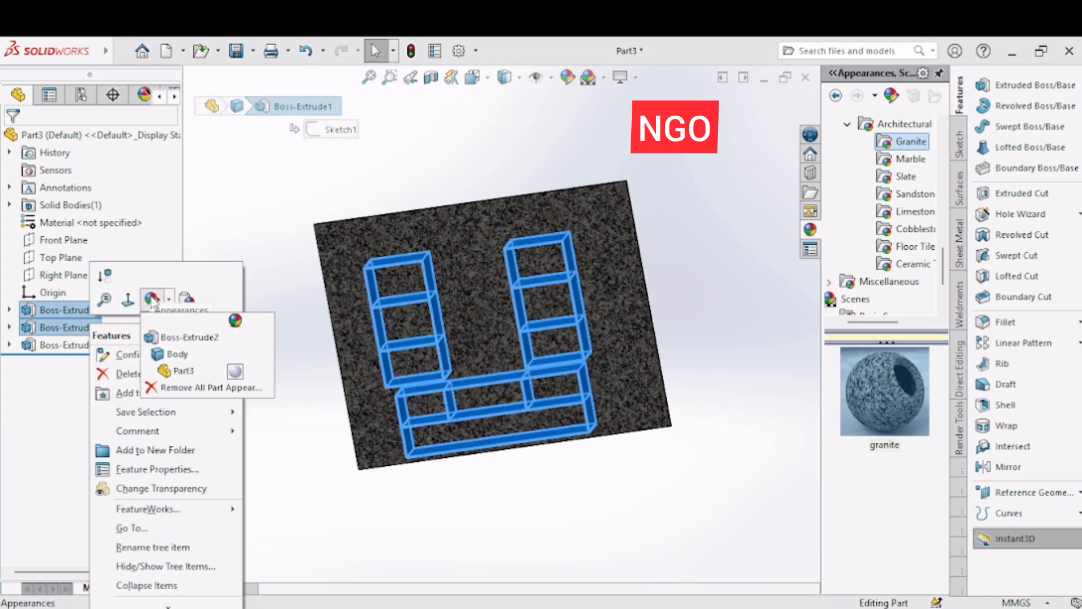
left_click(183, 337)
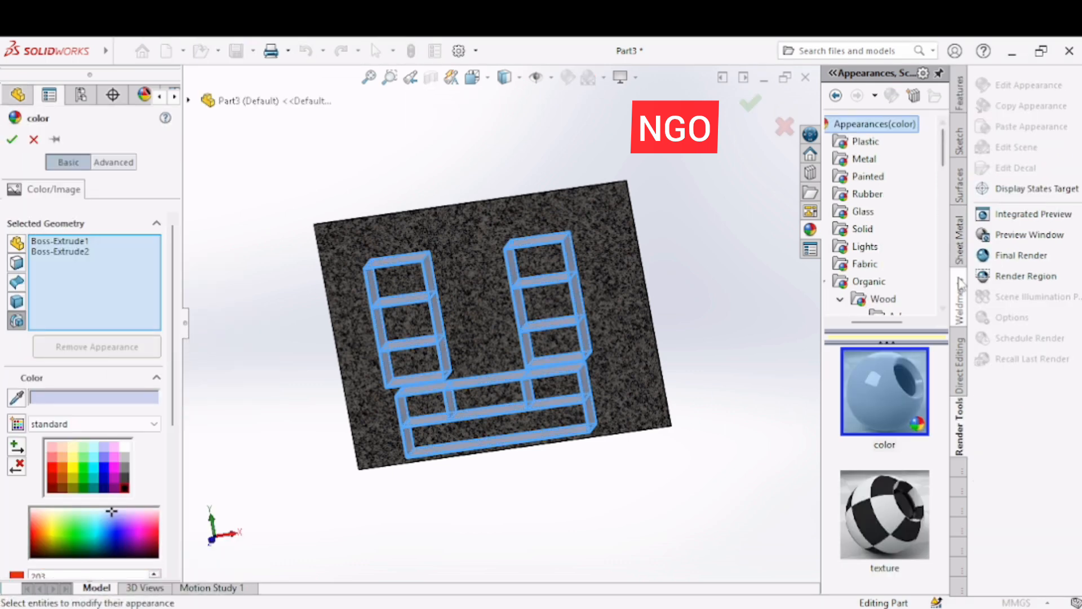
- Look through the organic appearances, including water and gemstones, and expand the wood category into its species
left_click_drag(889, 326, 871, 325)
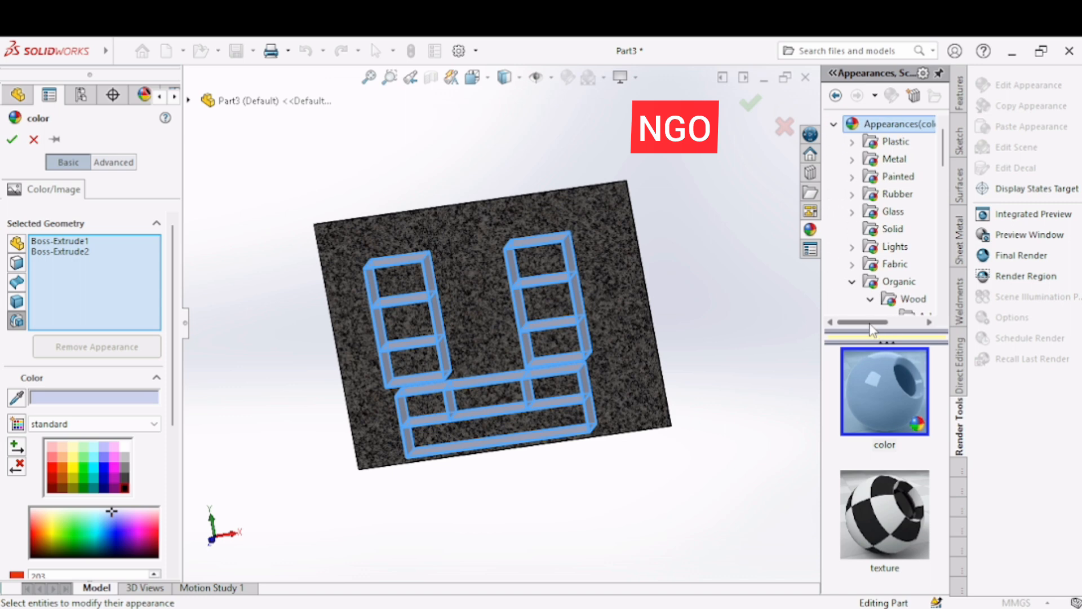
left_click(871, 299)
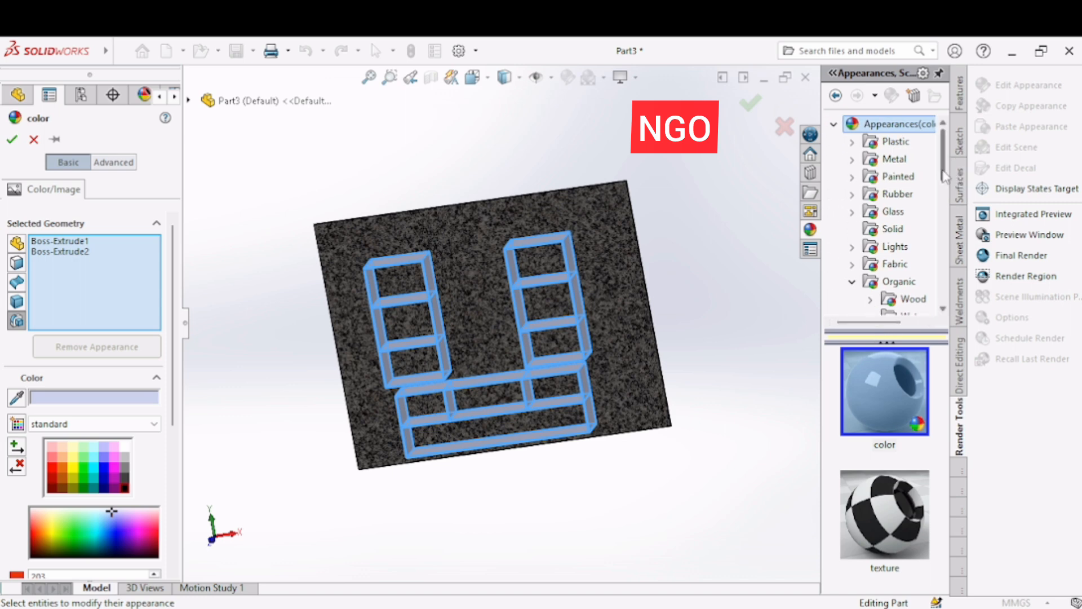
left_click_drag(943, 171, 951, 203)
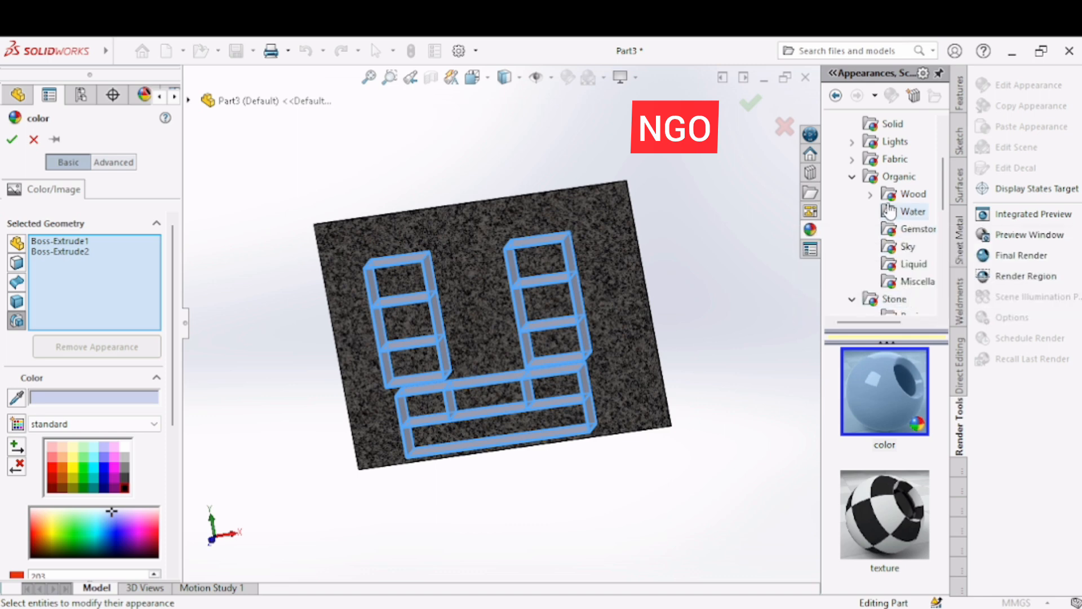
left_click(909, 195)
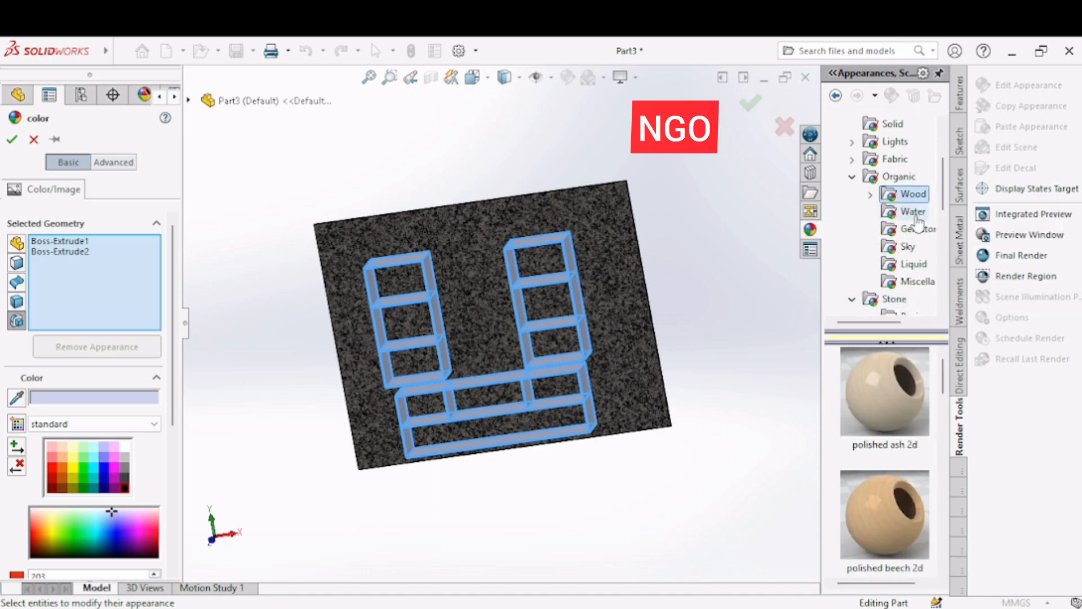
left_click(917, 213)
left_click(913, 229)
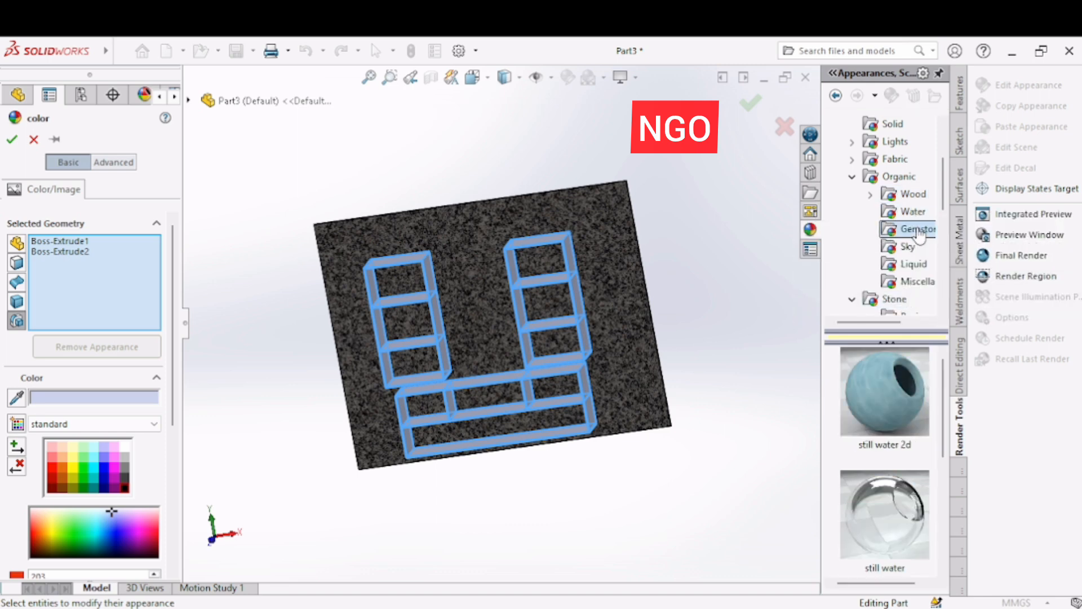
left_click(871, 194)
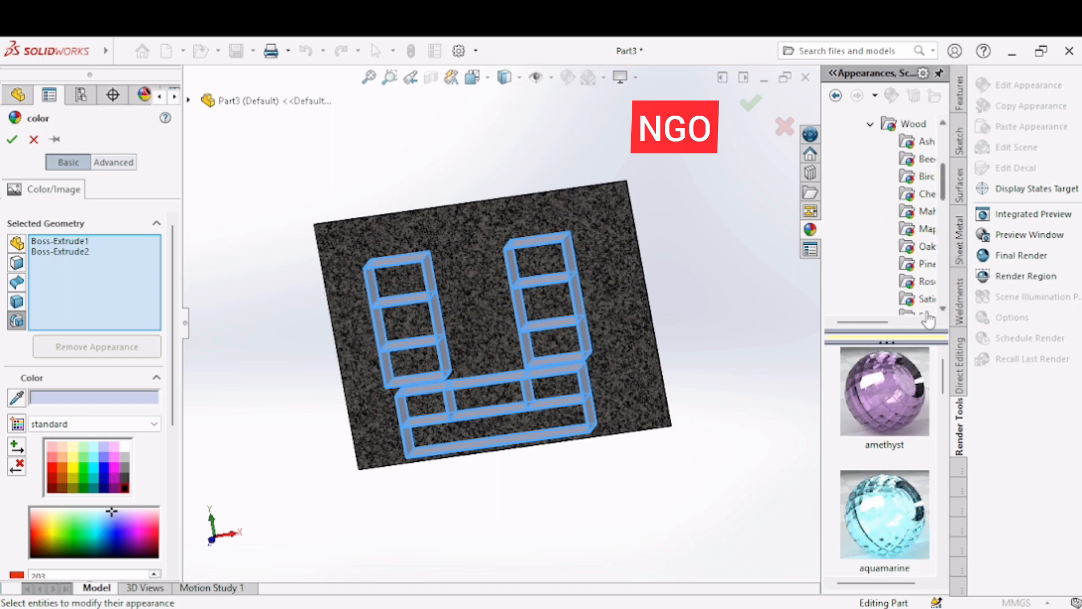
left_click_drag(863, 322, 888, 321)
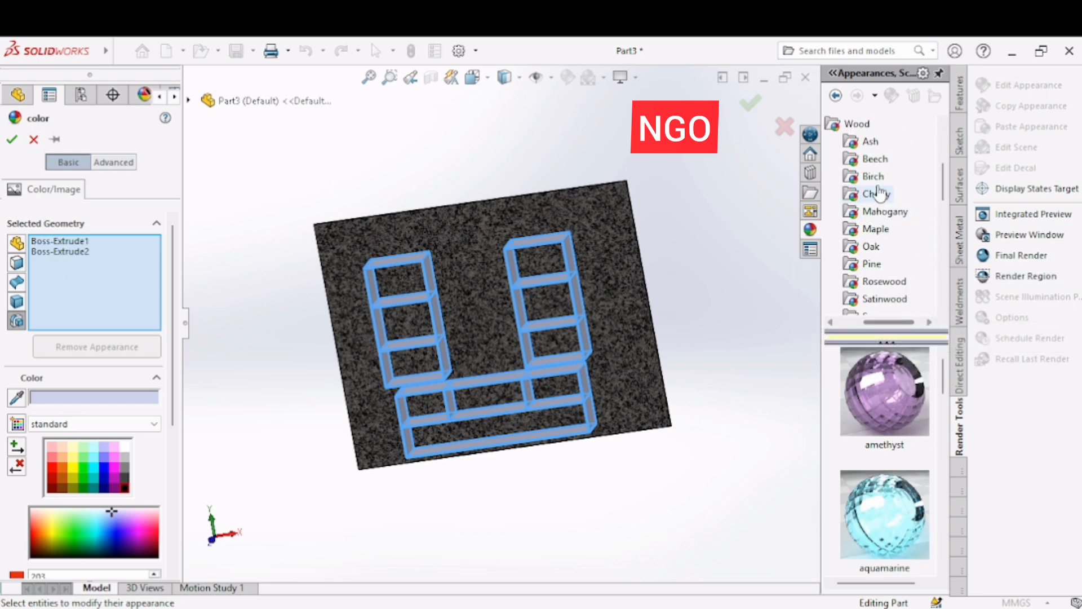
- Compare the wood appearances from ash, beech and birch through mahogany and oak to rosewood and satinwood
left_click(872, 144)
left_click(877, 160)
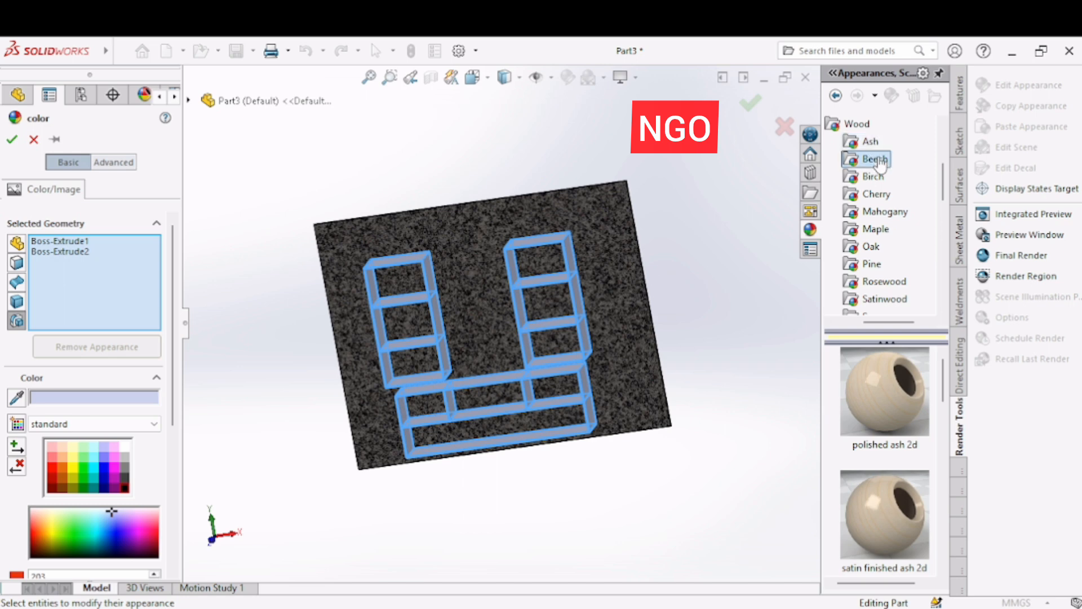
left_click(874, 176)
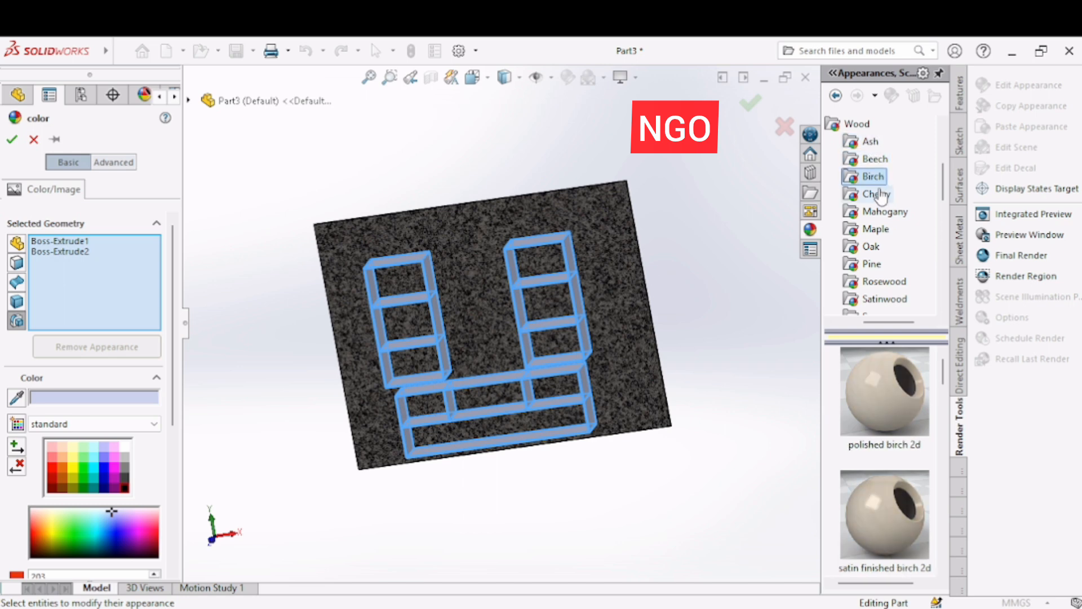
left_click(882, 195)
left_click(884, 213)
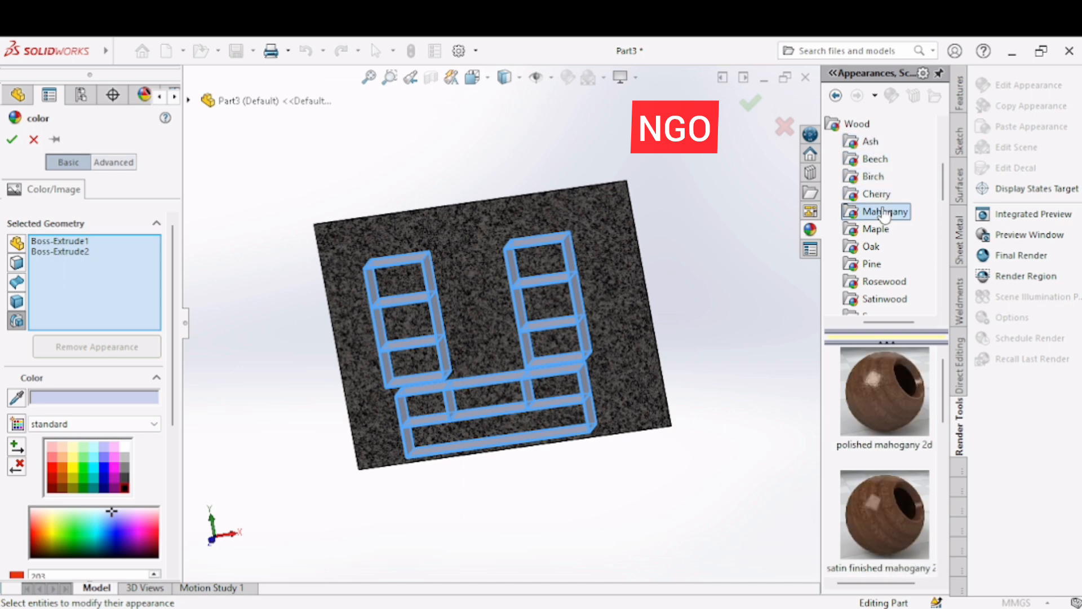
left_click(887, 228)
left_click(882, 248)
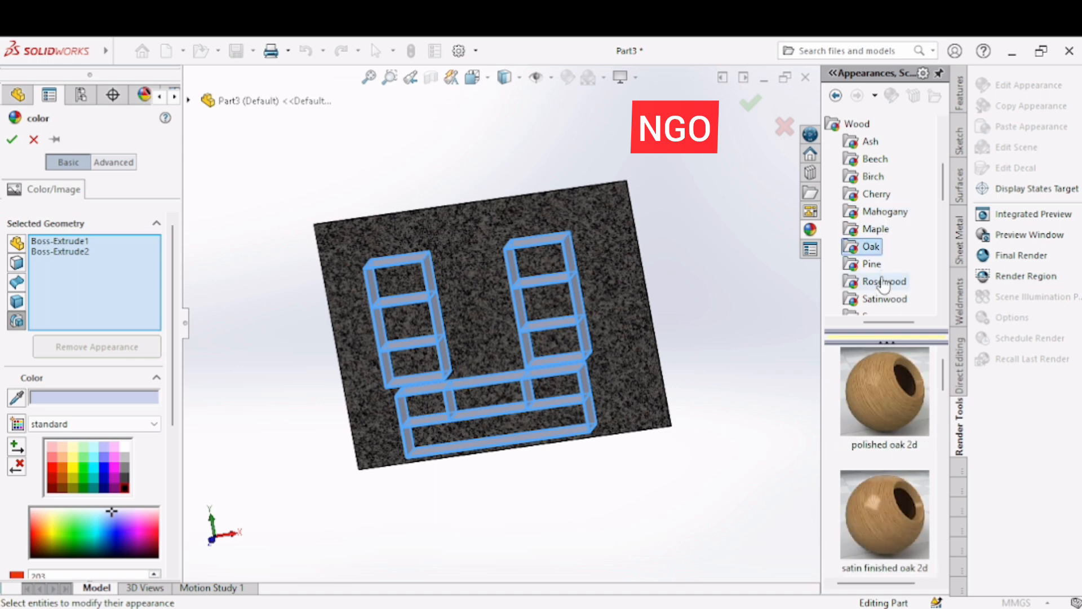
left_click(877, 266)
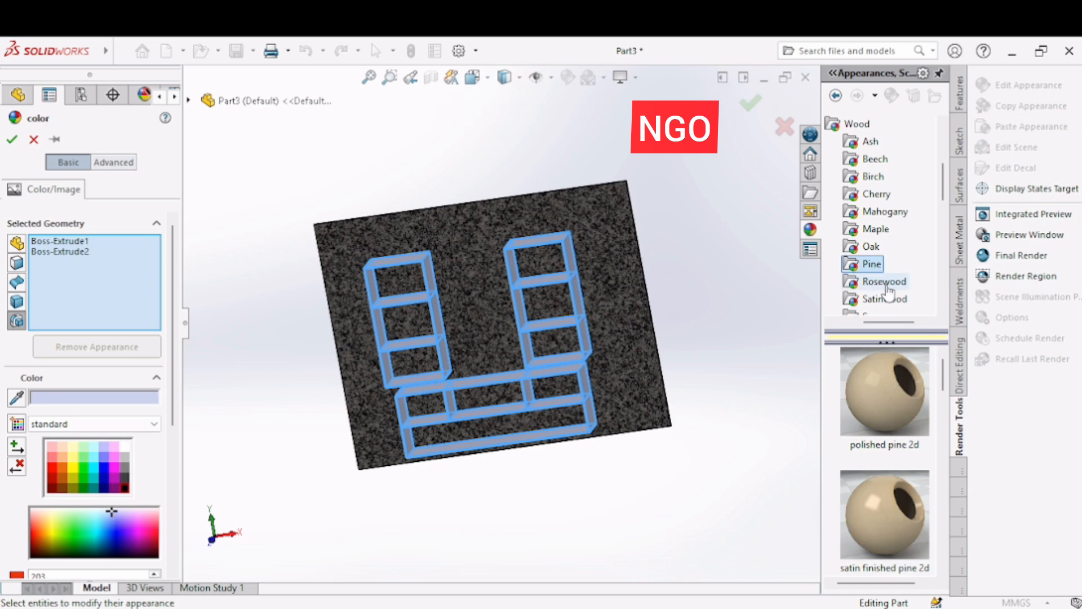
left_click(888, 285)
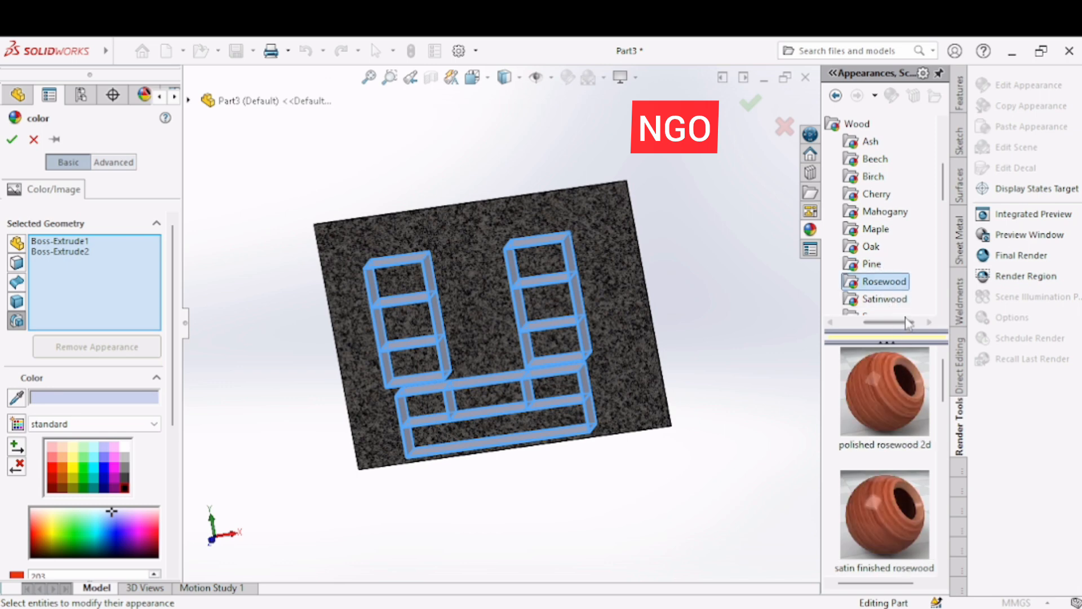
left_click(901, 299)
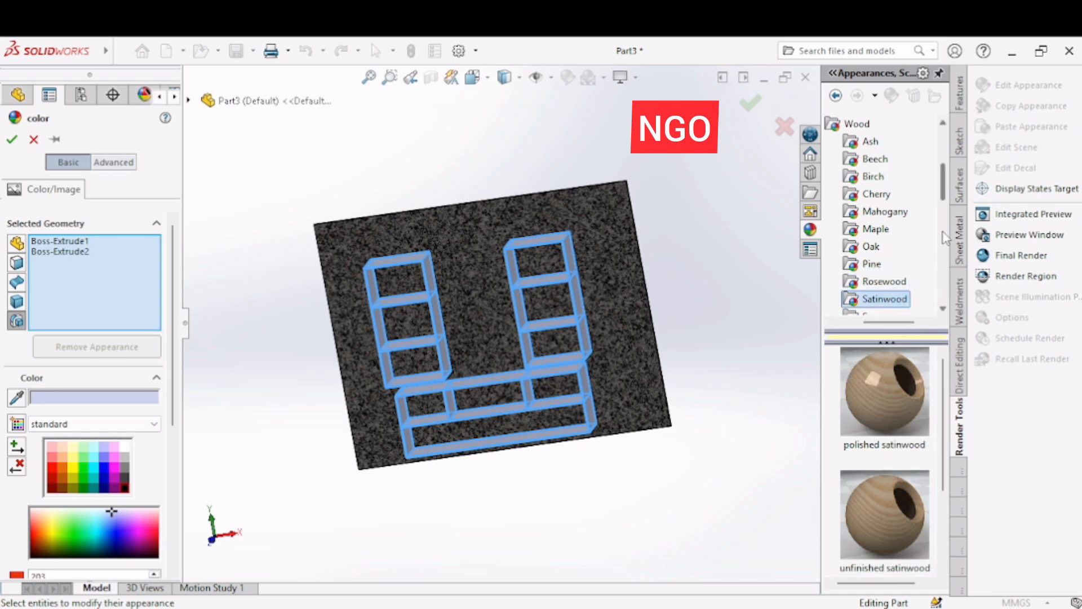
- Check the spruce and walnut appearances, and apply polished teak 2d to the shelf cabinets and the lower cabinet
scroll(945, 191, "down", 2)
left_click(885, 217)
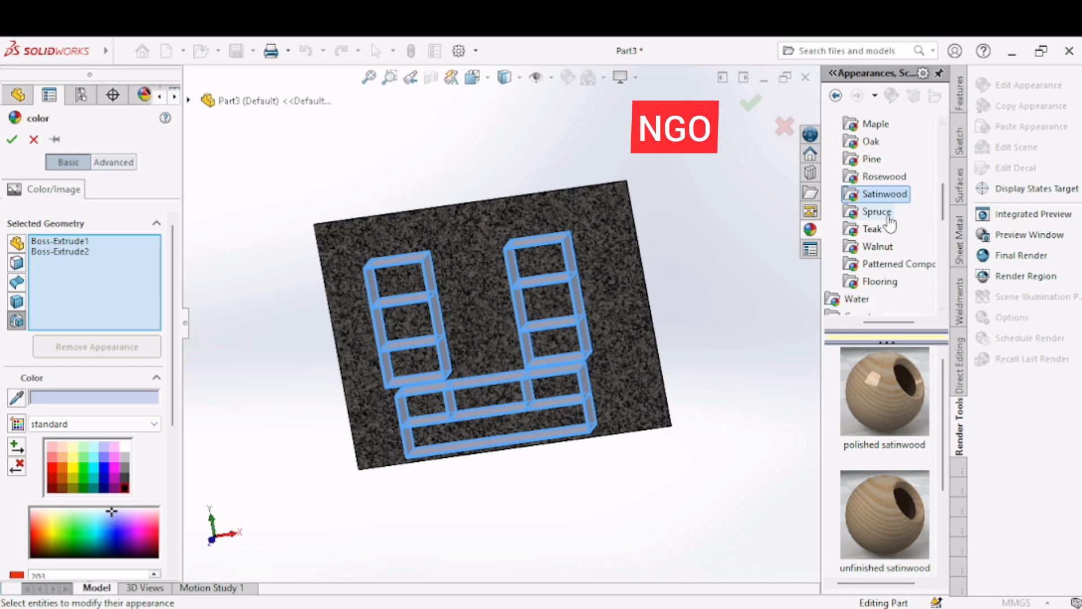
left_click(881, 230)
left_click(883, 253)
left_click(878, 229)
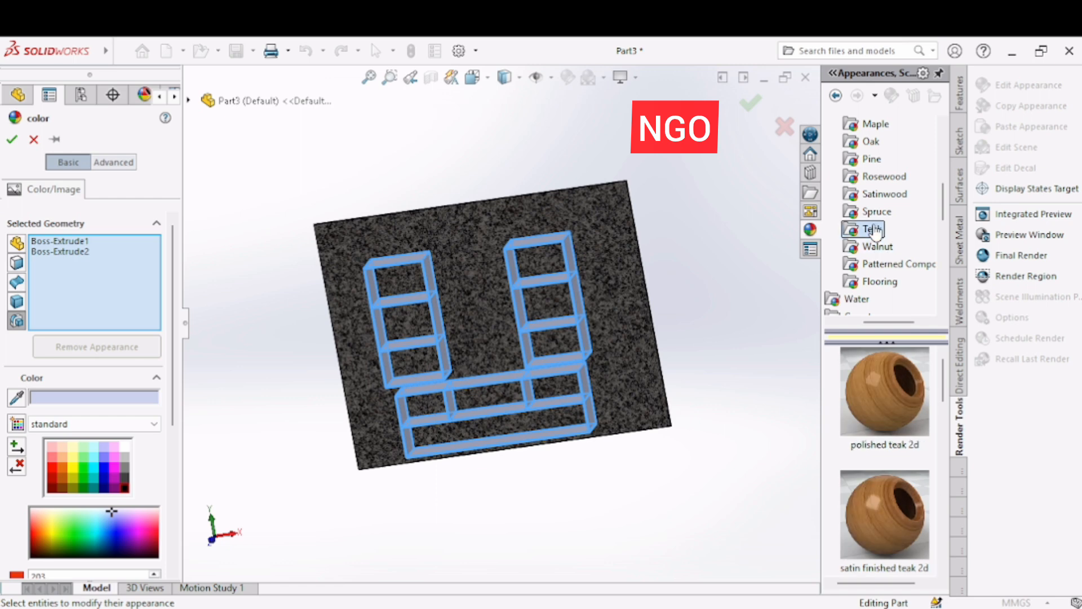
left_click(900, 419)
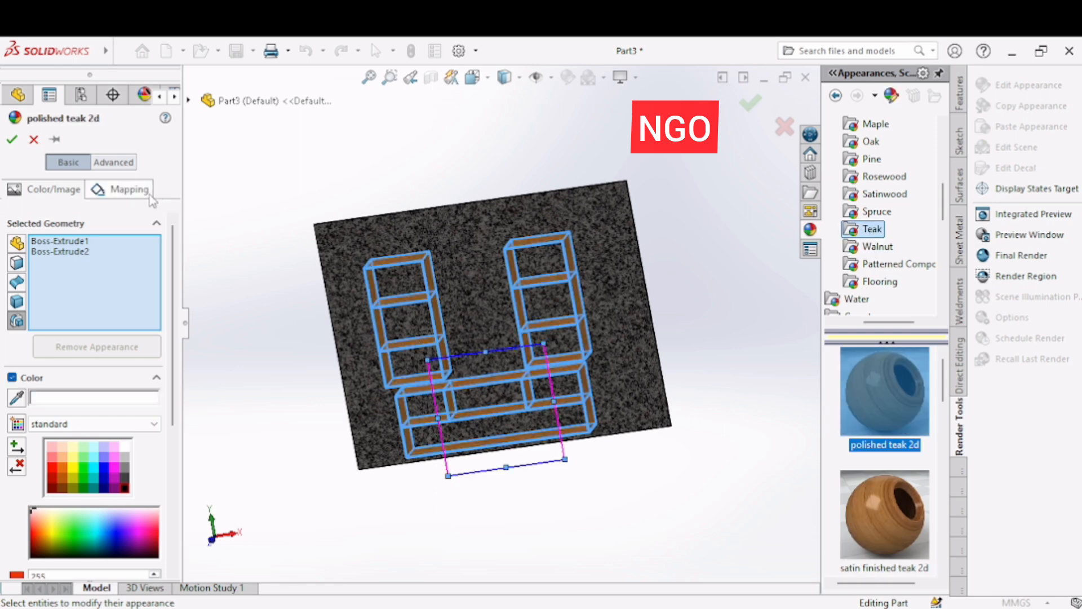
left_click(14, 138)
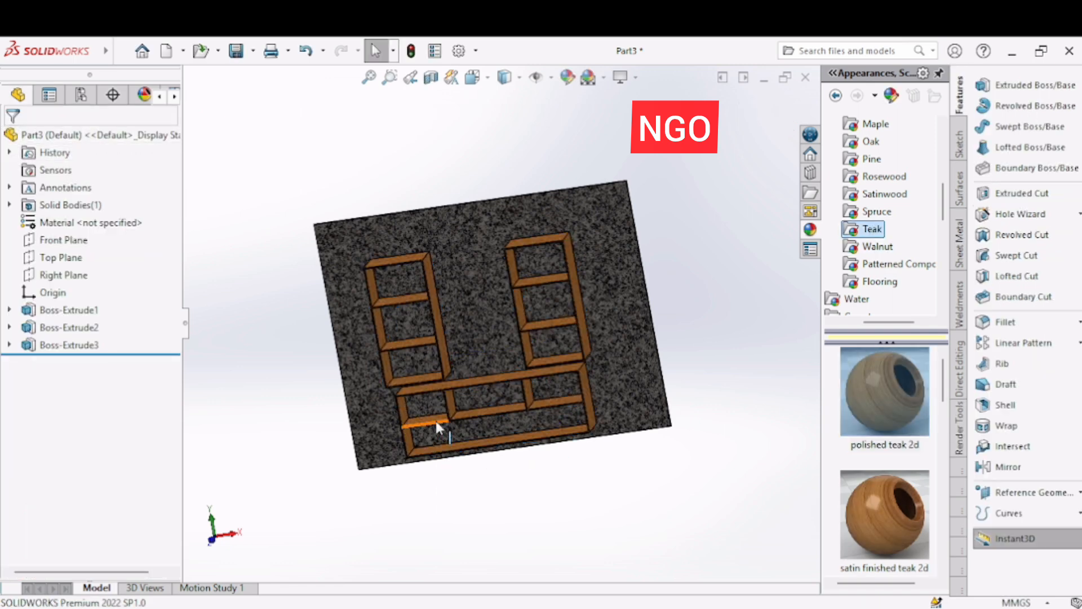
- Examine the teak finish on the cabinets against the granite back panel from both sides
key("Right")
key("Right")
key("Left")
key("Left")
key("Left")
key("Left")
key("Right")
key("Right")
key("Right")
key("Right")
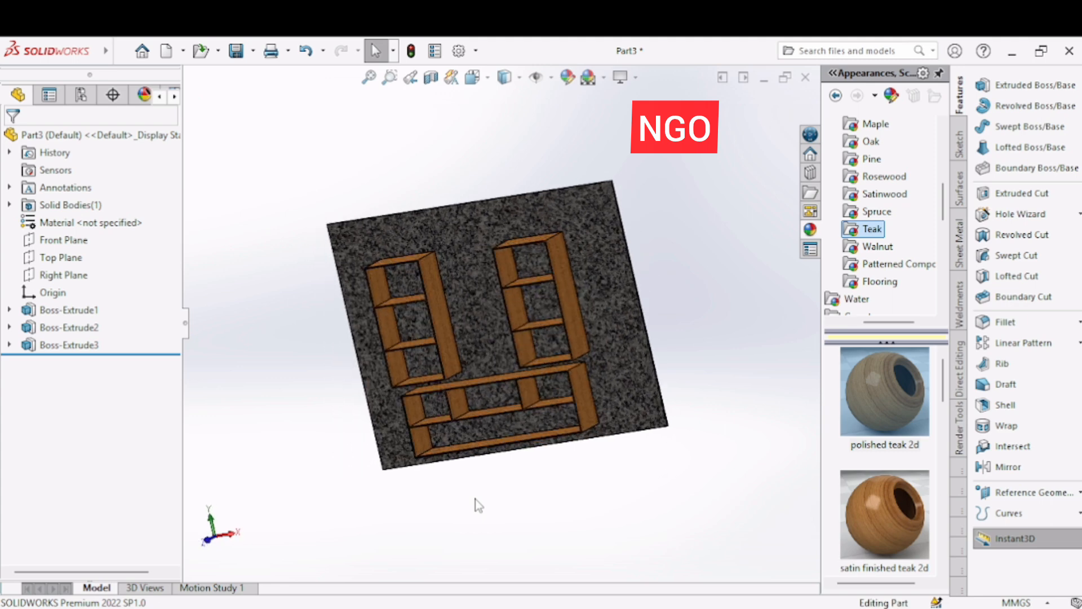
- Apply polished rosewood 2d to the shelf cabinets' extrusion and the lower cabinet's extrusion
left_click(896, 195)
left_click(887, 178)
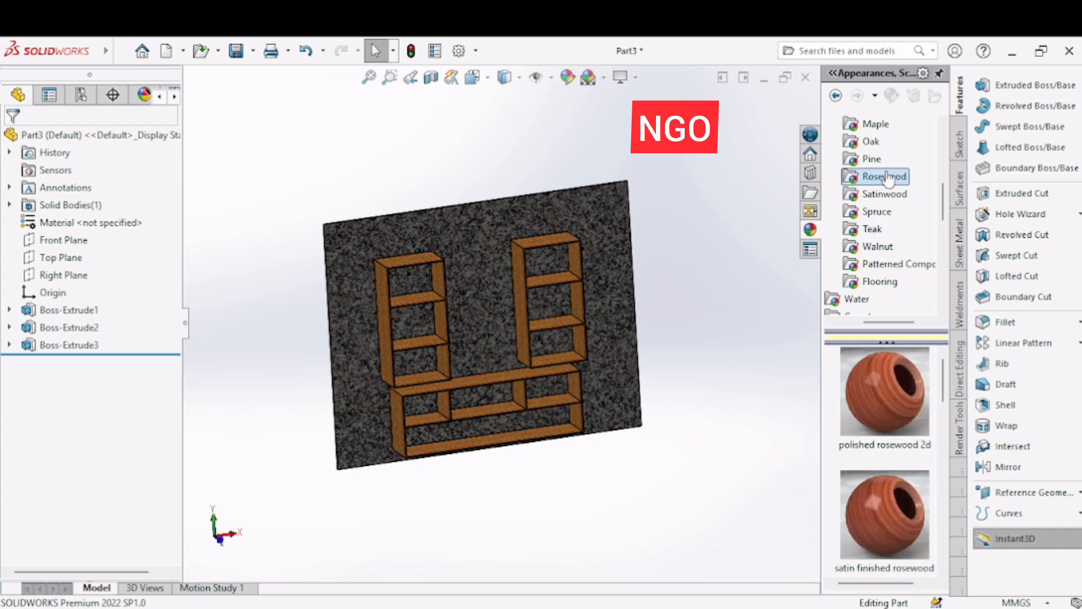
left_click(875, 385)
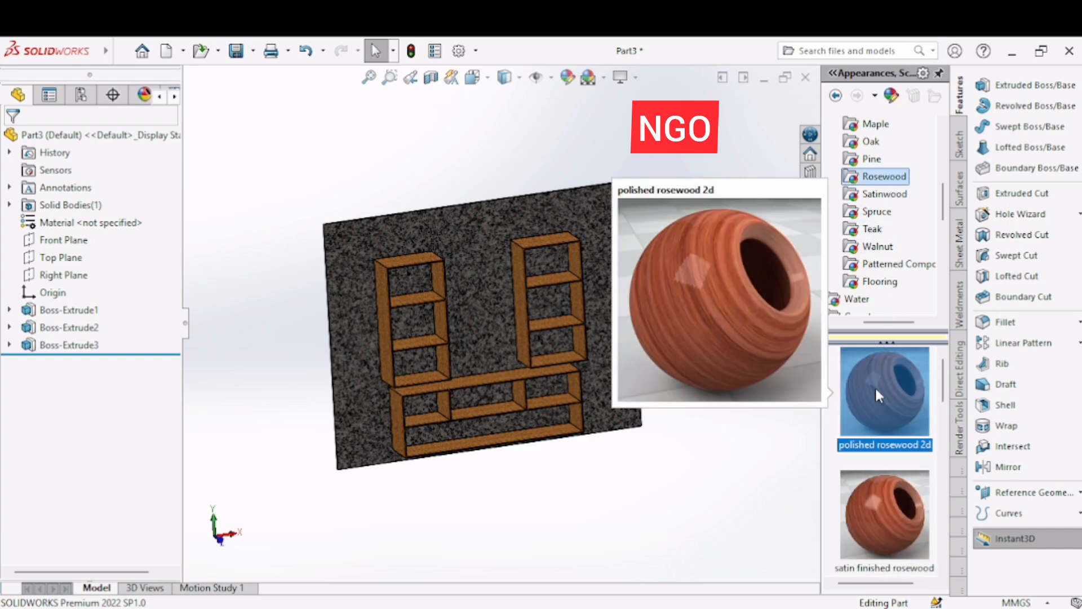
left_click(91, 310)
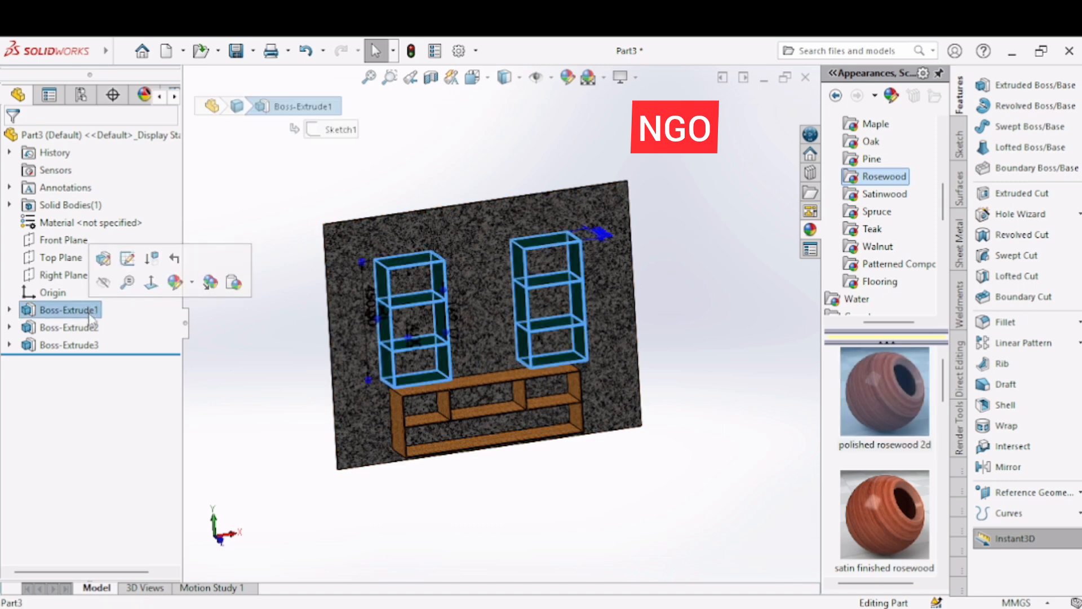
left_click(97, 329, "ctrl")
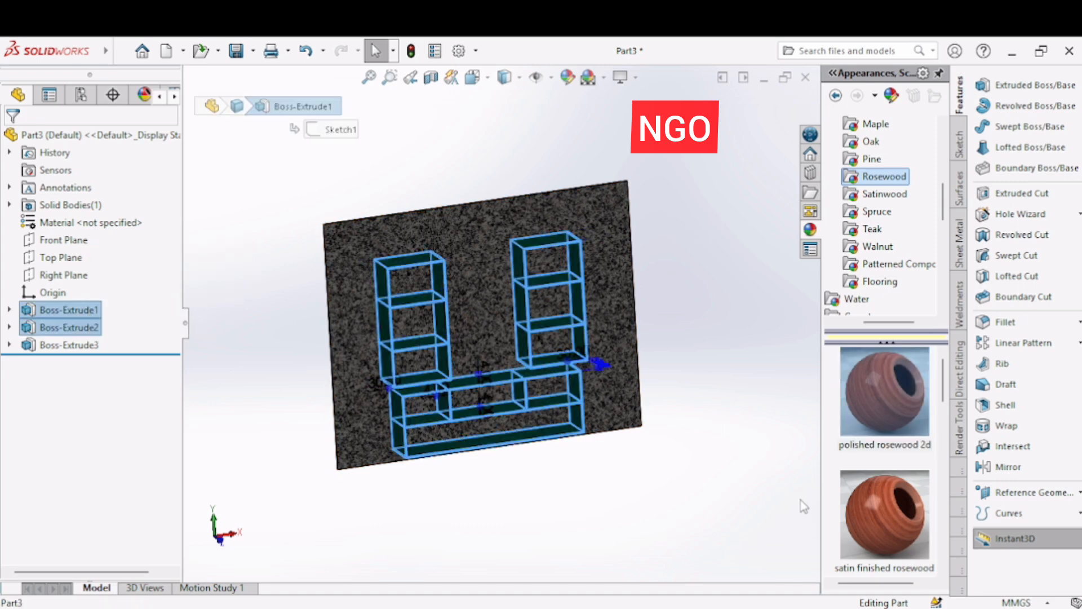
left_click(888, 427)
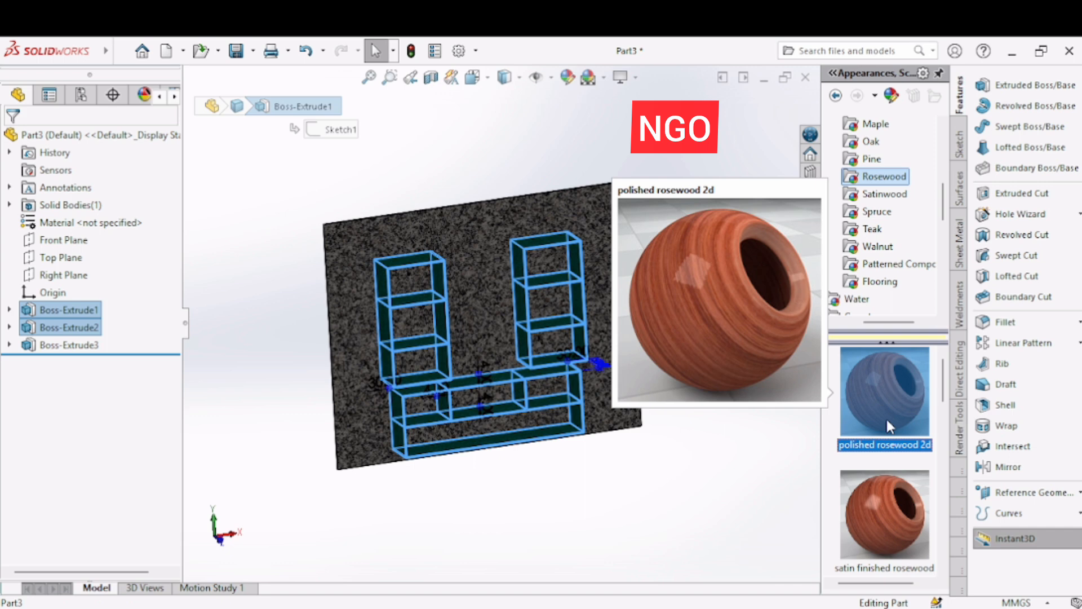
double_click(887, 419)
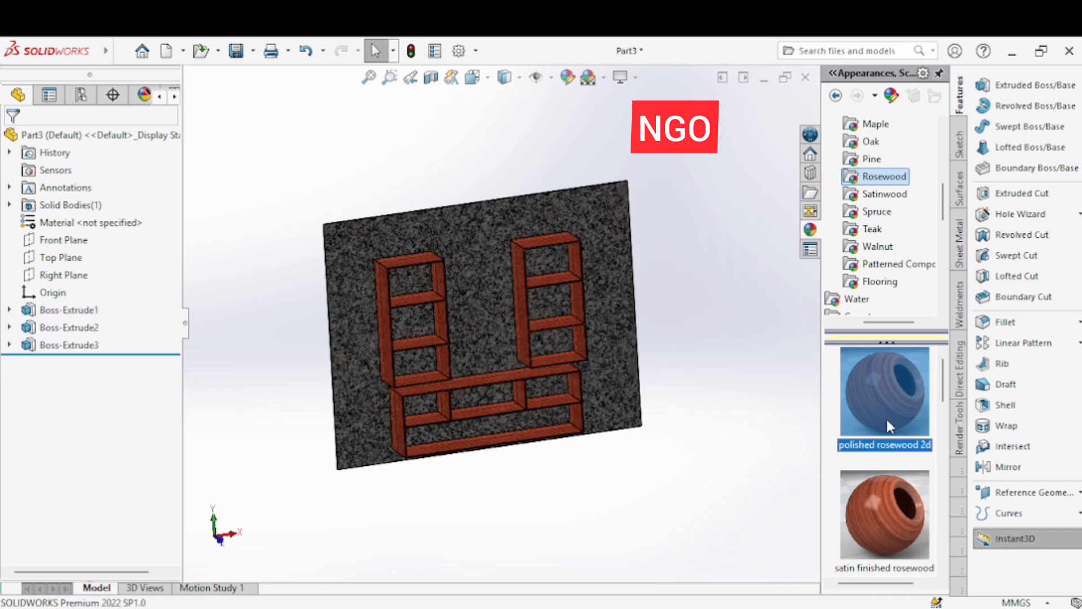
left_click(910, 522)
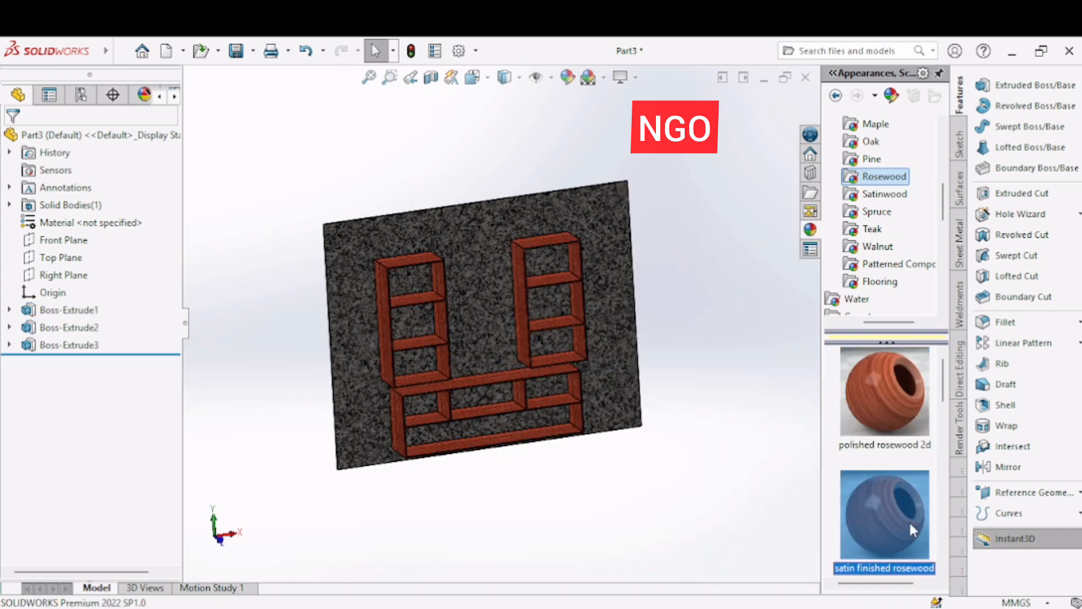
mouse_move(909, 520)
- Examine the rosewood cabinets and the granite back panel from the sides, above and below
left_click(262, 244)
key("Right")
key("Right")
key("Right")
key("Left")
key("Left")
key("Left")
key("Left")
key("Left")
key("Down")
key("Up")
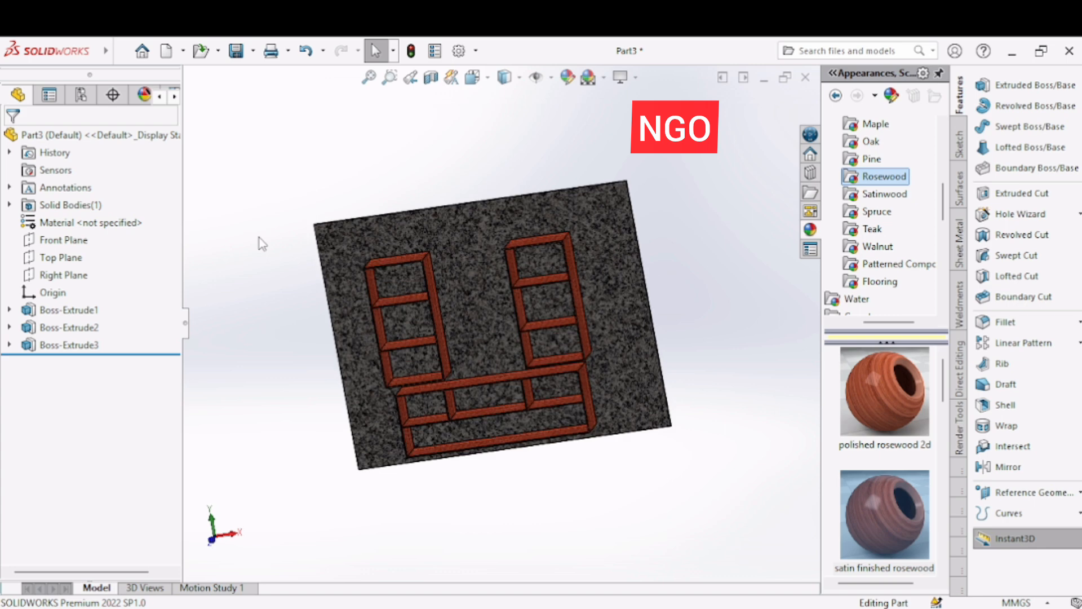
key("Up")
key("Right")
key("Right")
key("Left")
key("Down")
key("Down")
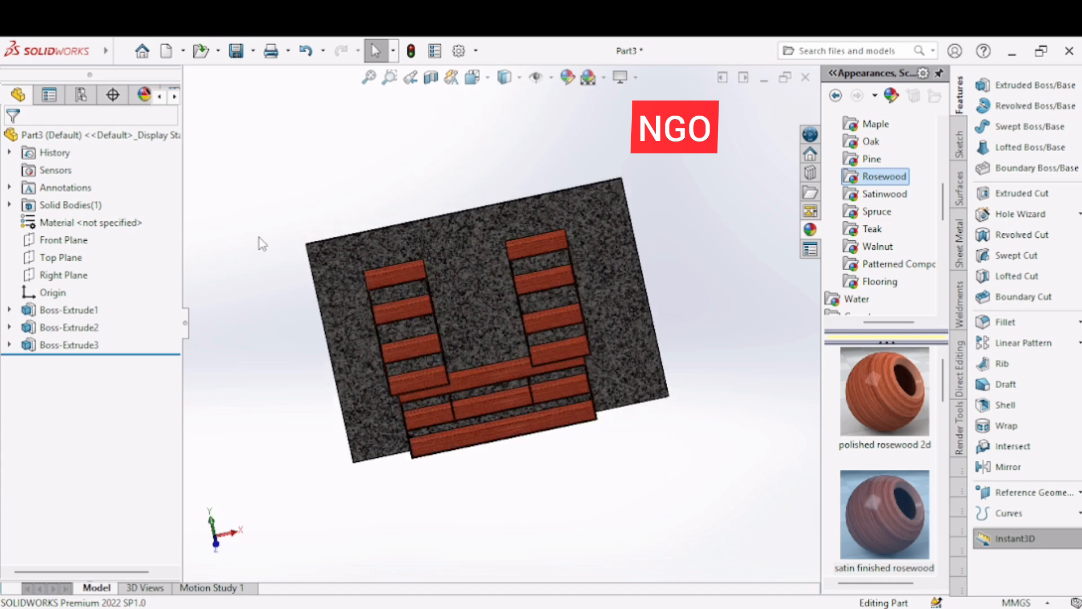
key("Up")
key("Left")
key("Right")
key("Up")
key("Up")
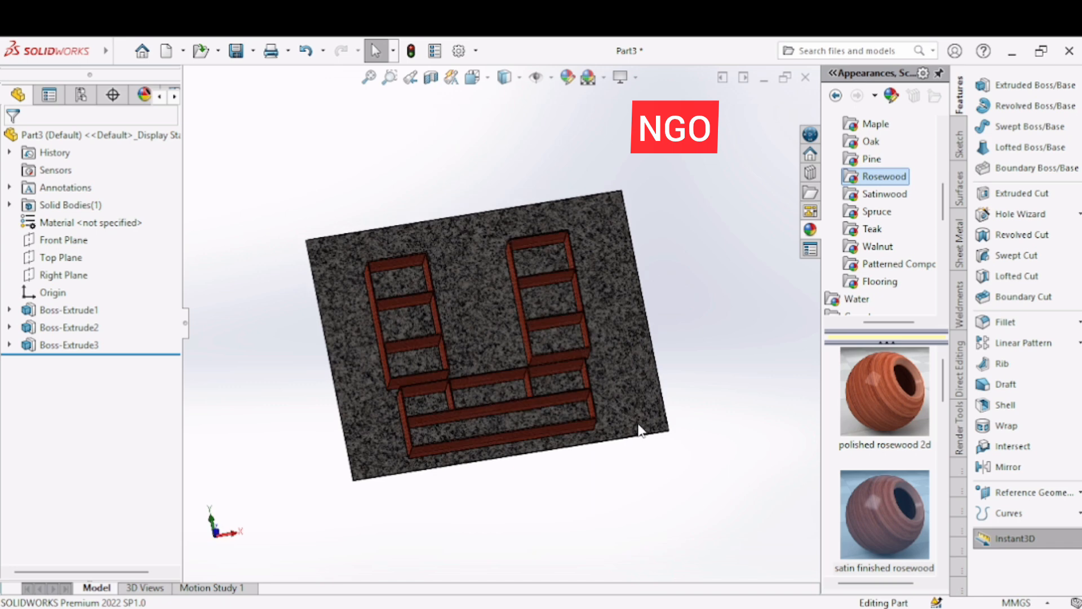
key("Down")
key("Down")
- Sketch a corner rectangle on the granite panel's front face, spanning the upper part of the gap between the two shelf cabinets
left_click(484, 310)
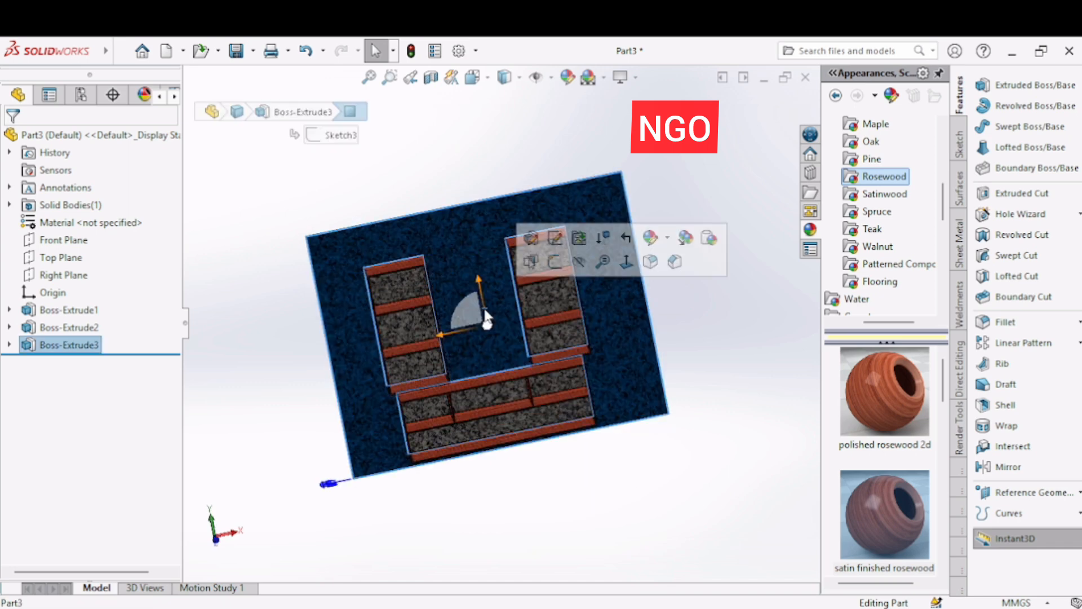
left_click(556, 261)
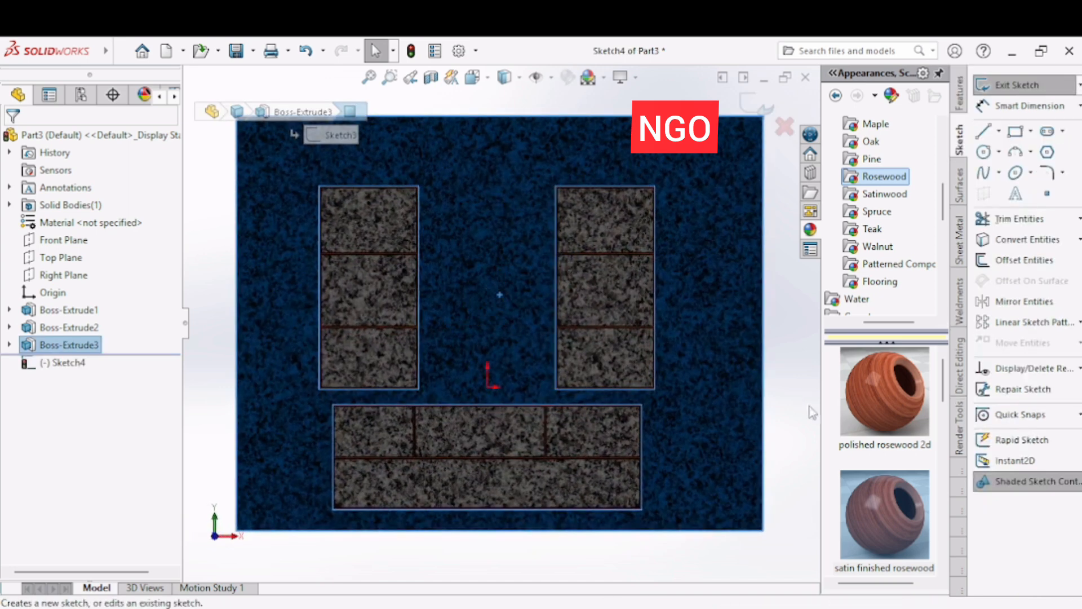
left_click(1016, 131)
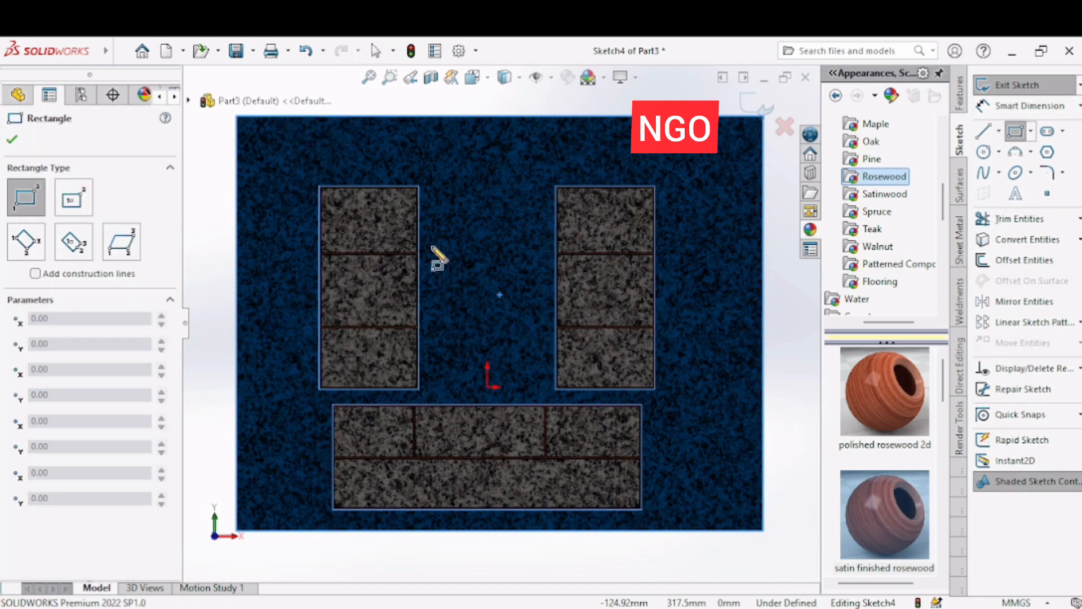
left_click(426, 198)
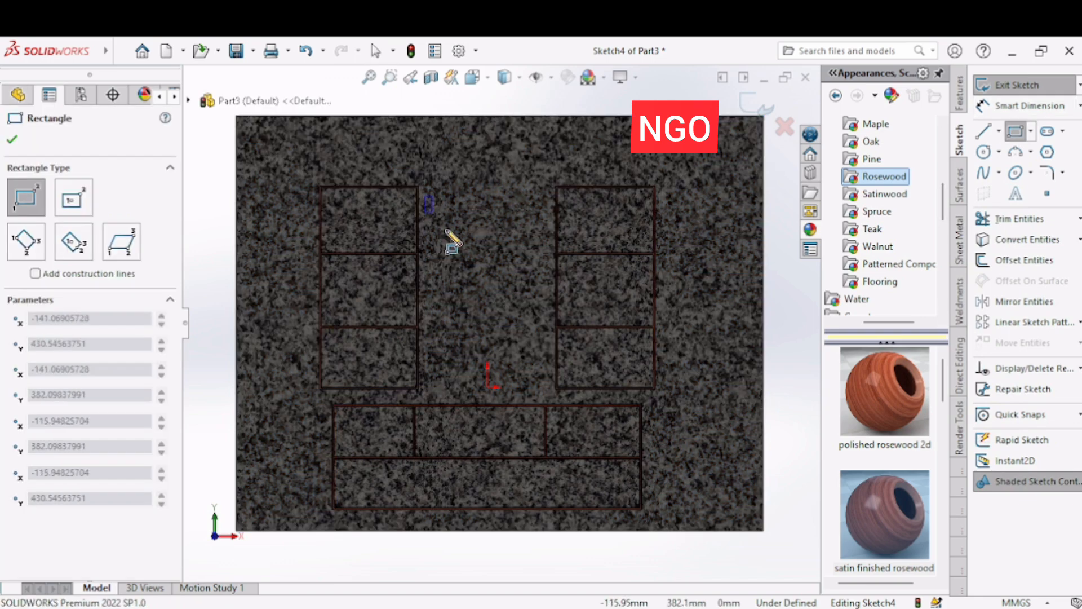
left_click(554, 289)
right_click(553, 290)
left_click(590, 301)
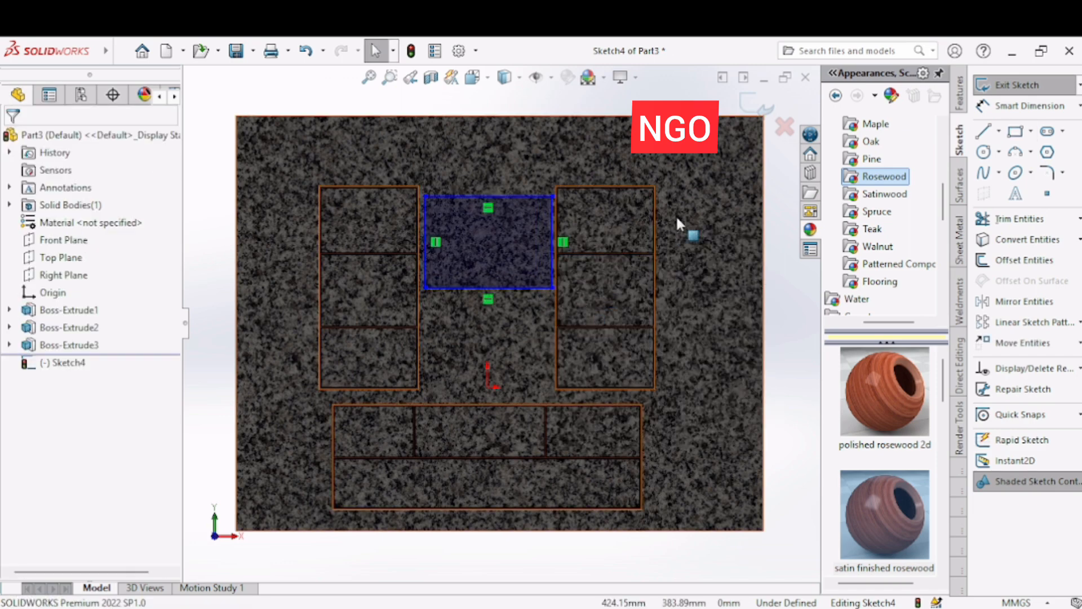
- Start a blind boss extrusion of the rectangle with a depth of 12 mm
left_click(960, 99)
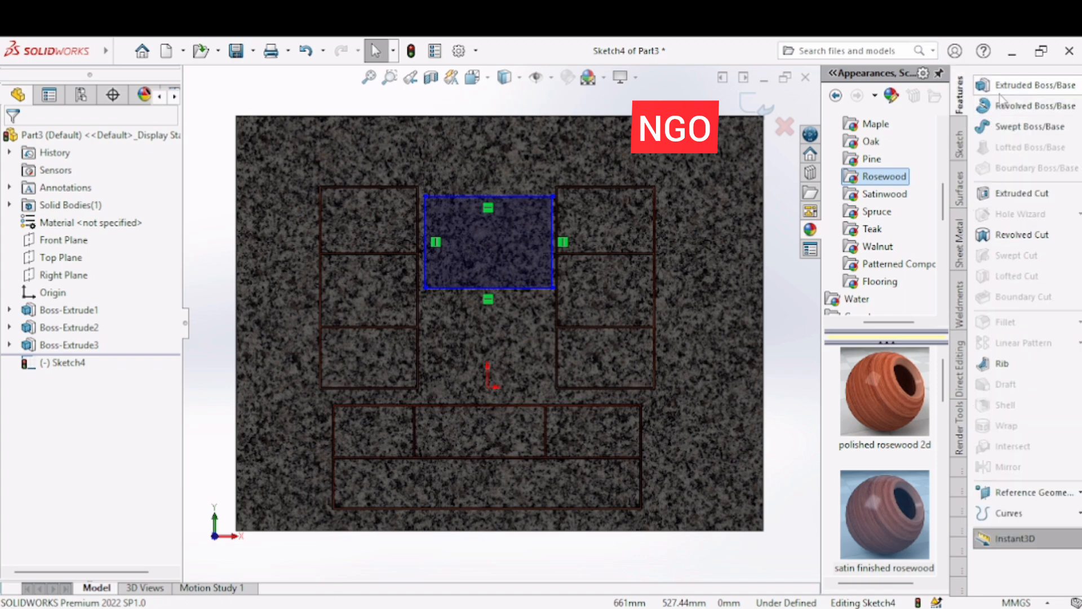
left_click(1016, 85)
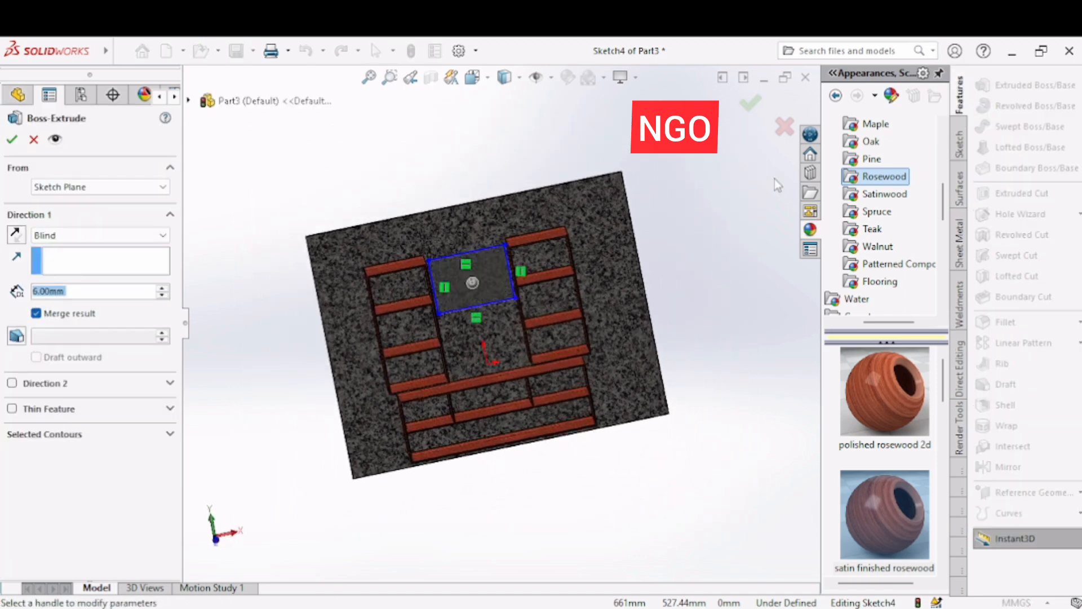
left_click(163, 290)
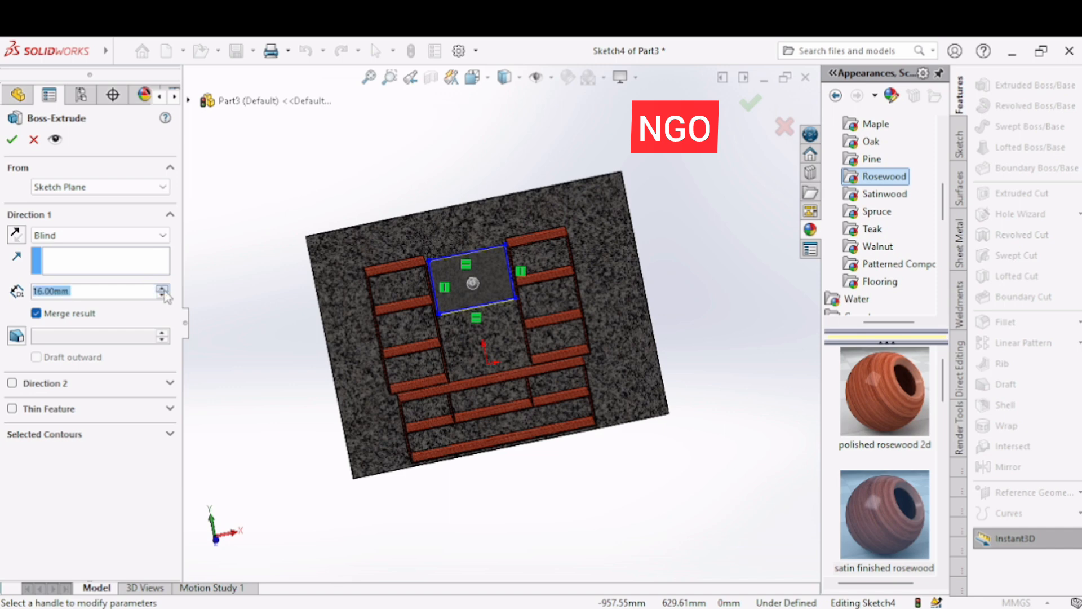
left_click_drag(69, 291, 47, 291)
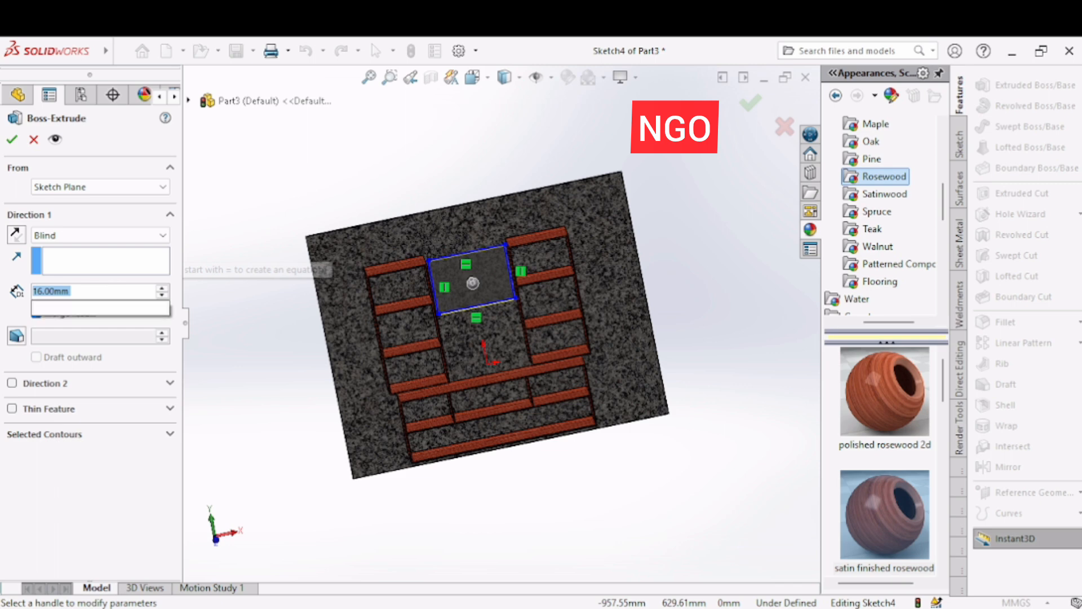
type("12")
key("Return")
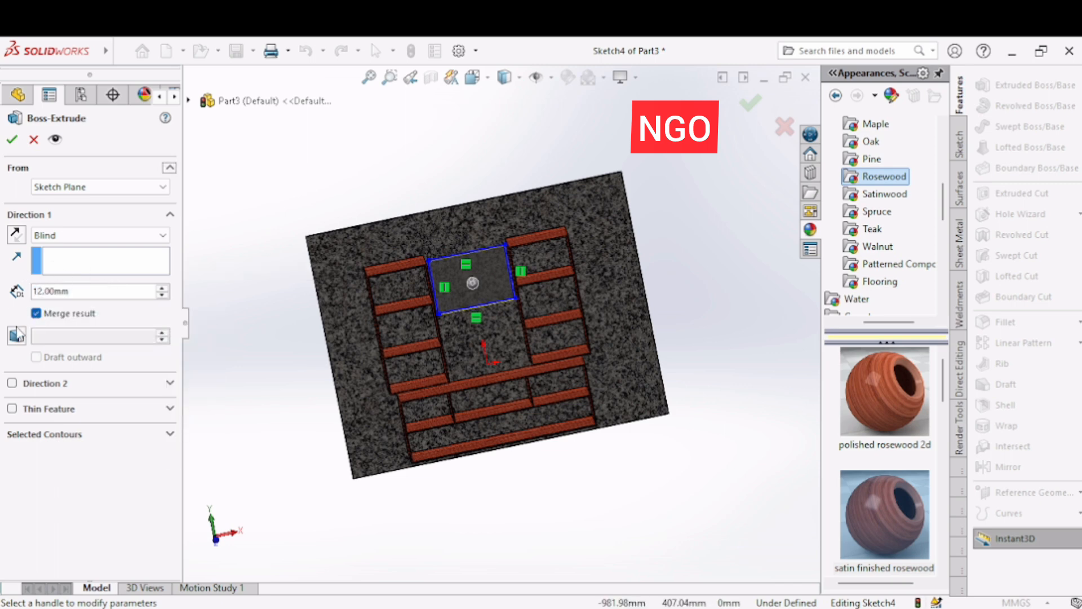
- Add a 5-degree inward draft to the rectangle's extrusion and complete the feature
left_click(16, 336)
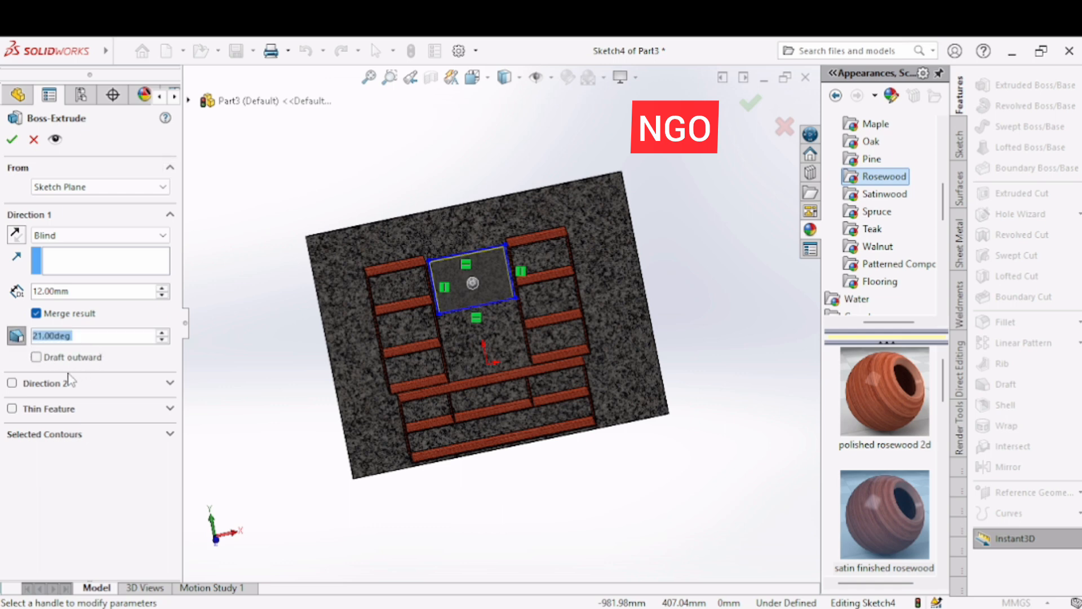
left_click(163, 339)
left_click(162, 340)
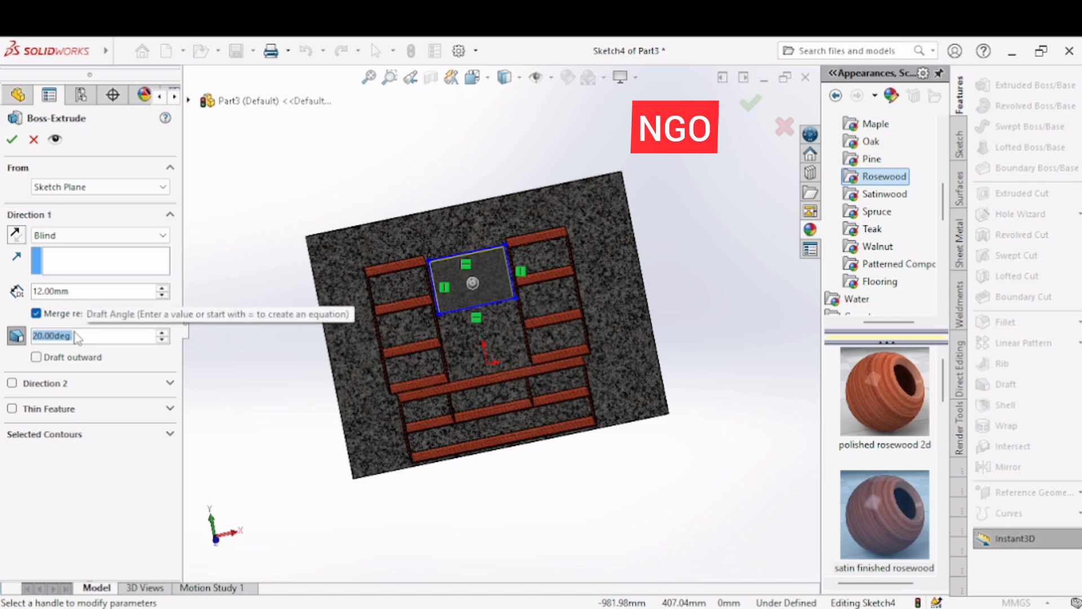
type("5")
key("Return")
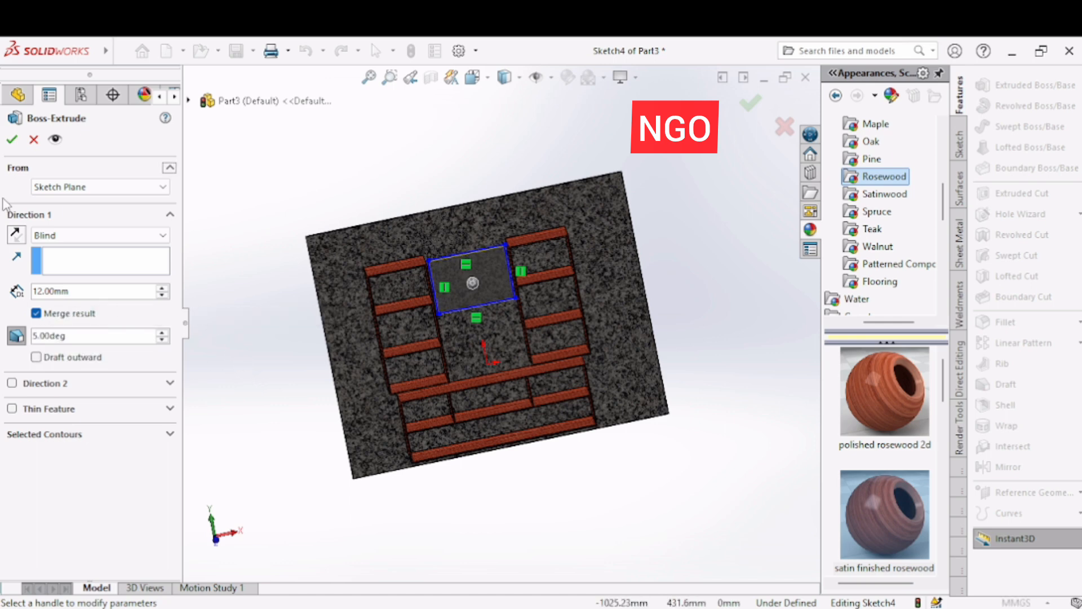
left_click(11, 140)
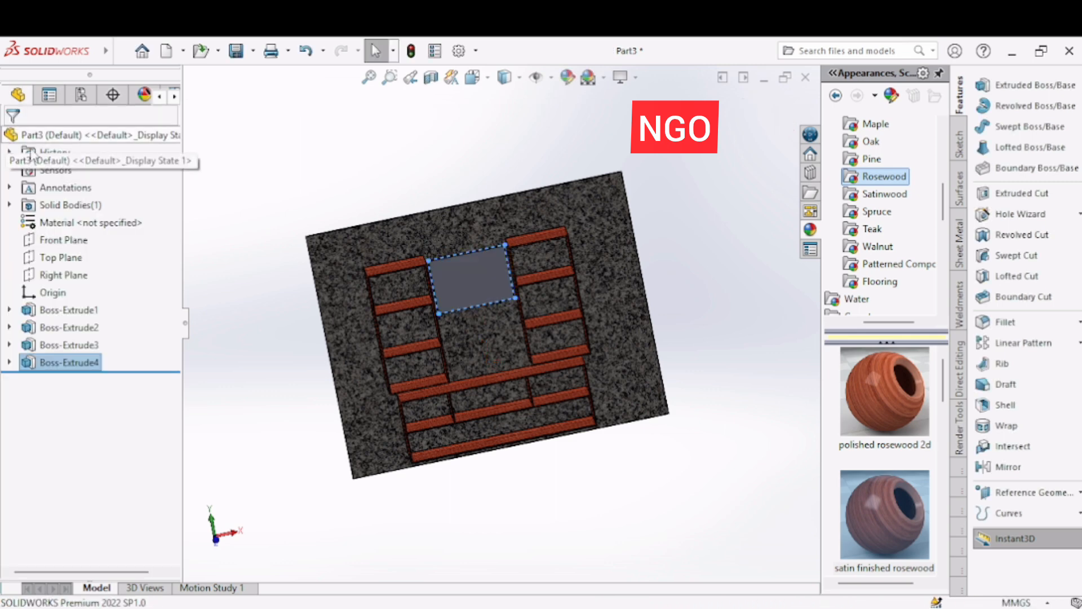
left_click(294, 258)
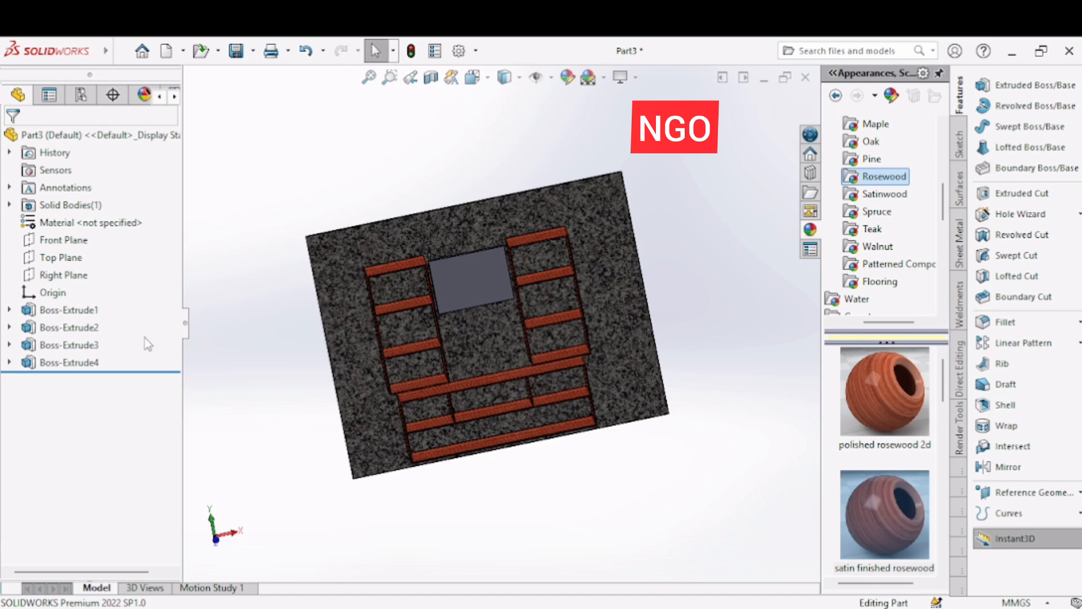
- Colour the new rectangular screen extrusion black from the standard swatches
left_click(90, 363)
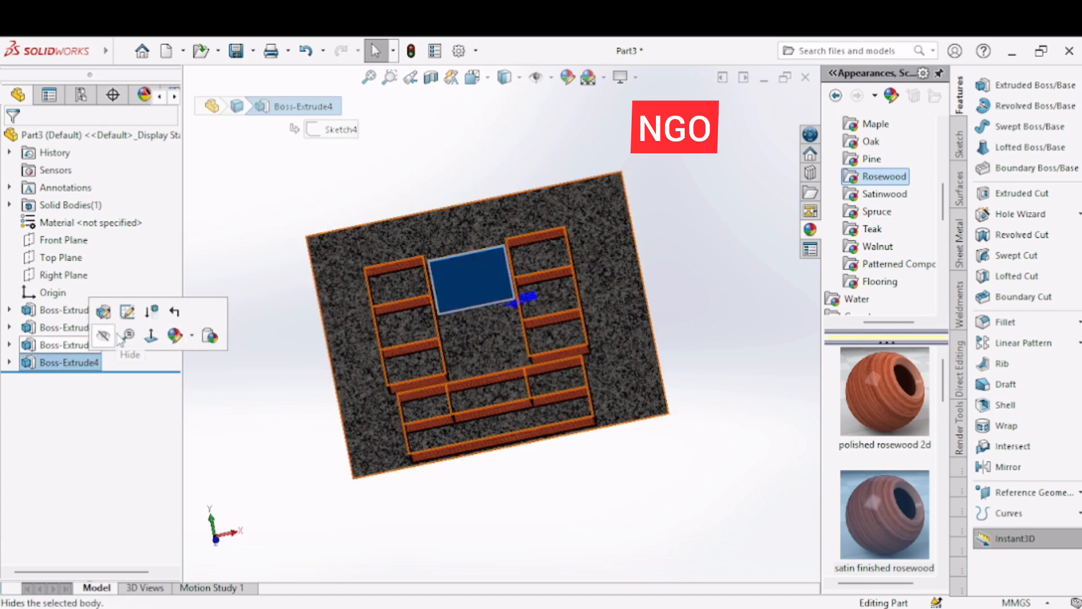
left_click(174, 336)
left_click(224, 373)
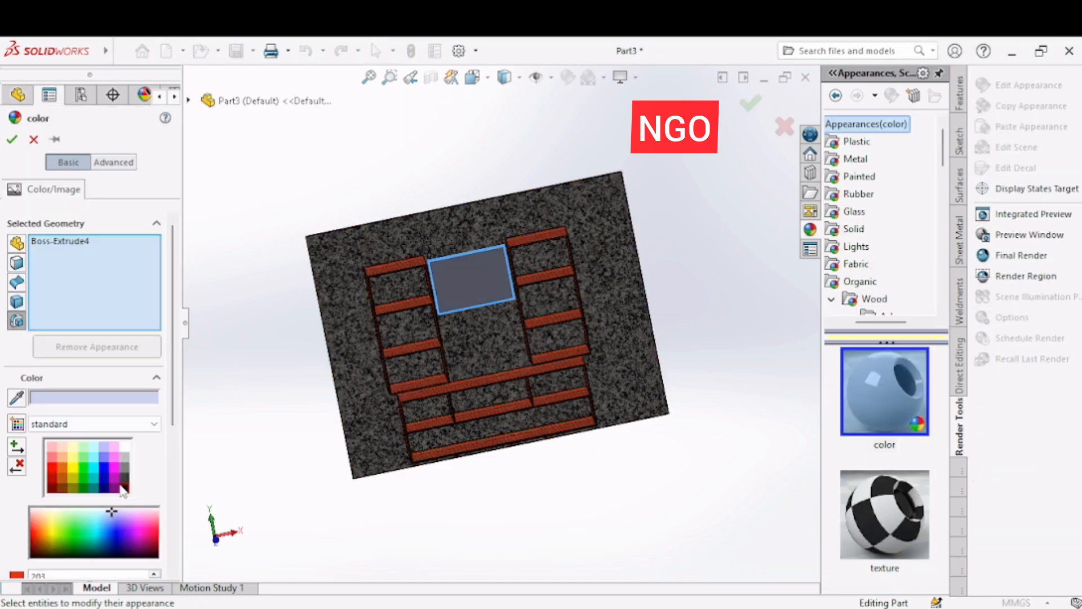
left_click(127, 488)
left_click(12, 139)
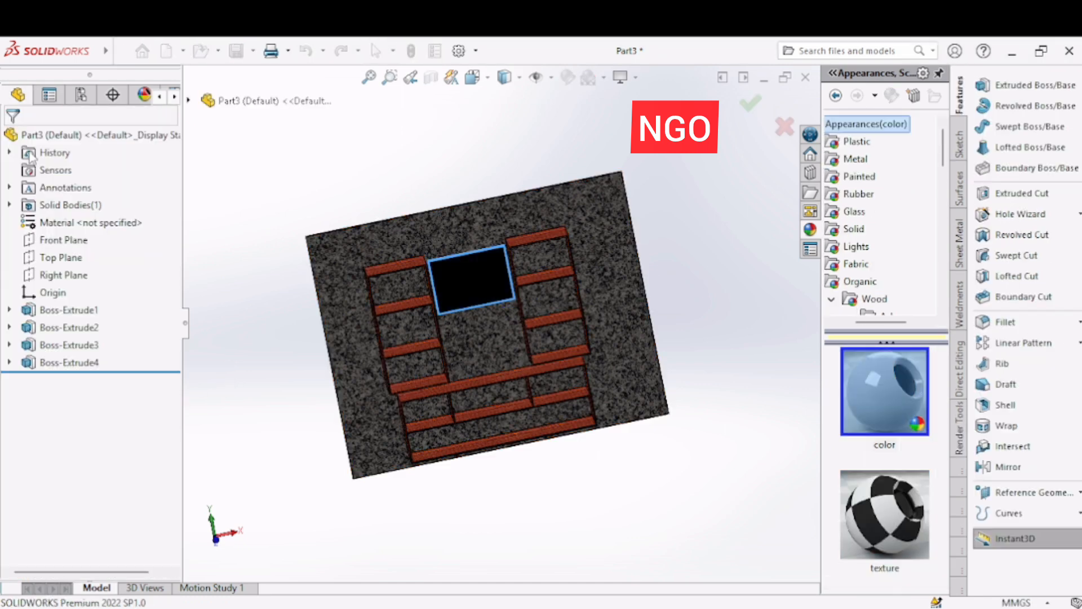
- Examine the furniture unit with its black screen from the back, the sides, above and below
mouse_move(289, 384)
middle_mouse_down()
mouse_move(239, 384)
mouse_move(231, 409)
mouse_move(241, 432)
mouse_move(293, 346)
mouse_move(290, 384)
middle_mouse_up()
key("Right")
key("Right")
key("Right")
key("Right")
key("Right")
key("Right")
key("Right")
key("Right")
key("Right")
key("Right")
key("Right")
key("Right")
key("Right")
key("Right")
key("Right")
key("Right")
key("Right")
key("Right")
key("Right")
key("Right")
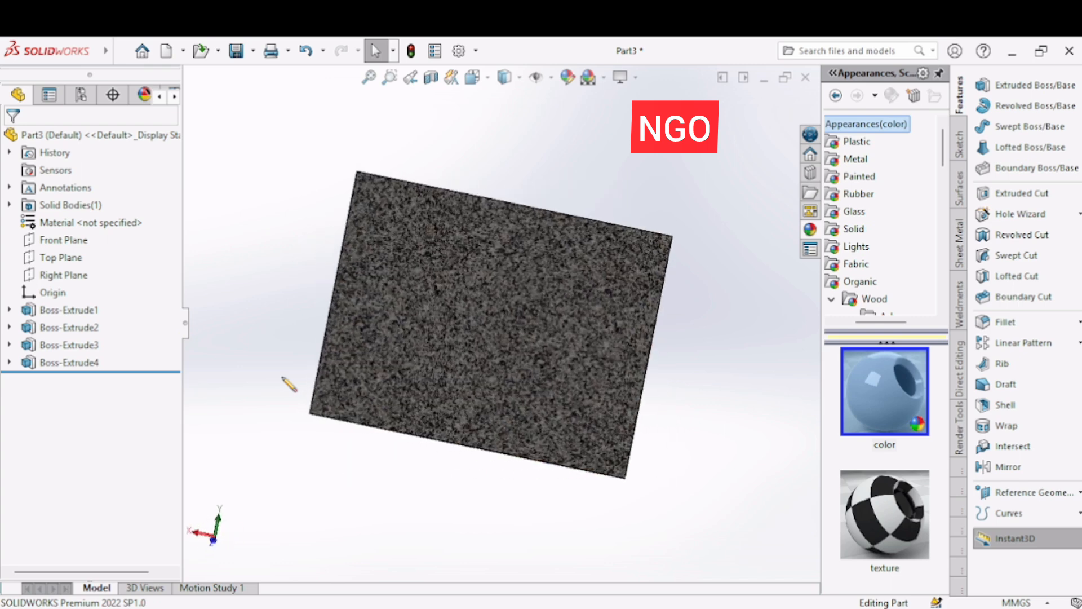
key("Right")
key("Right")
key("Right")
key("Up")
key("Right")
key("Left")
key("Left")
key("Down")
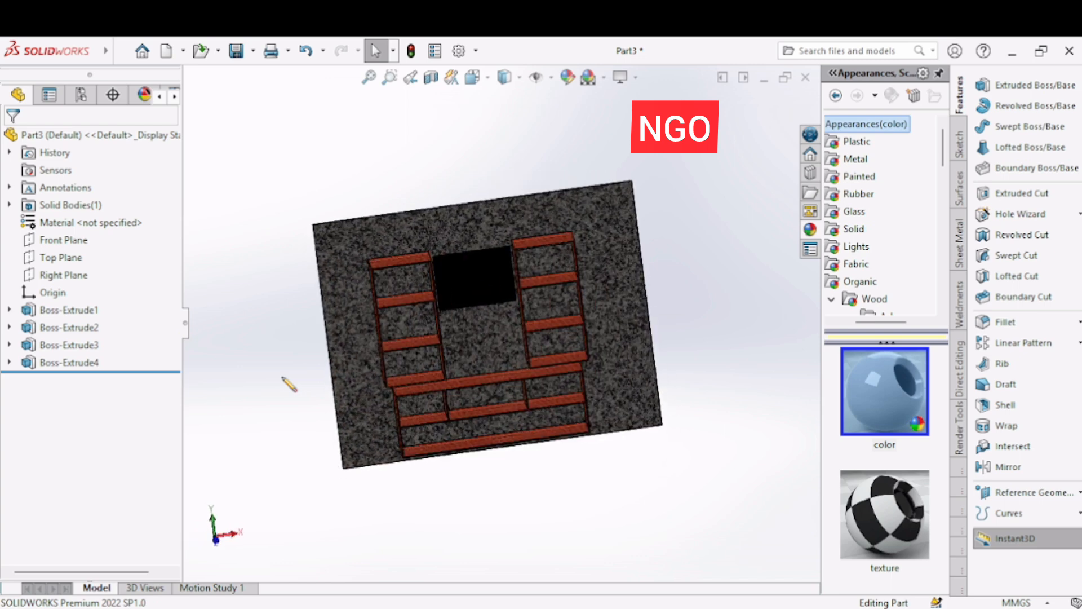
key("Left")
key("Up")
key("Right")
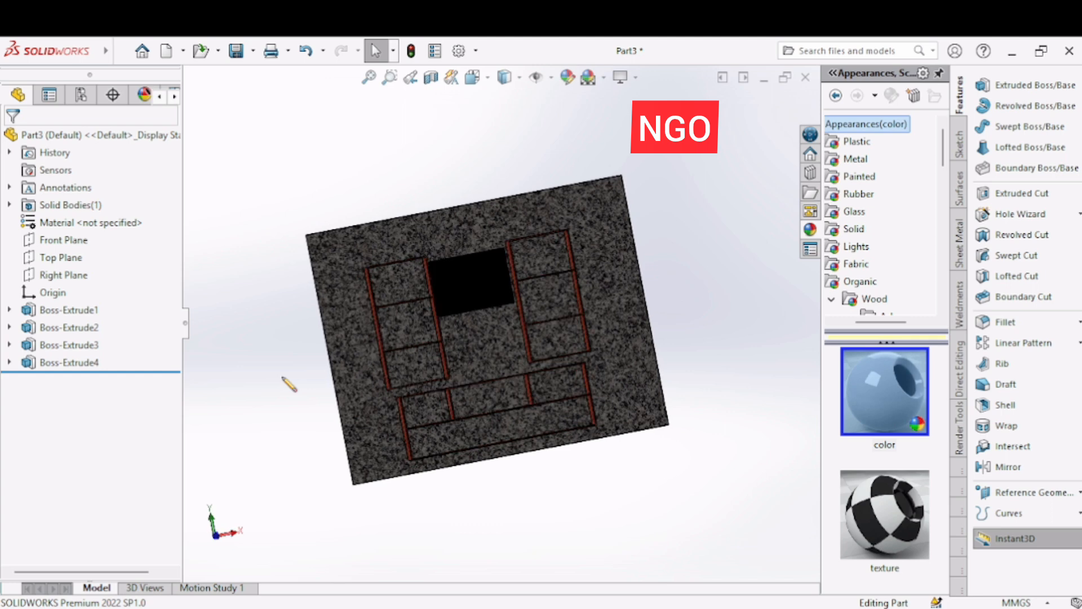
key("Down")
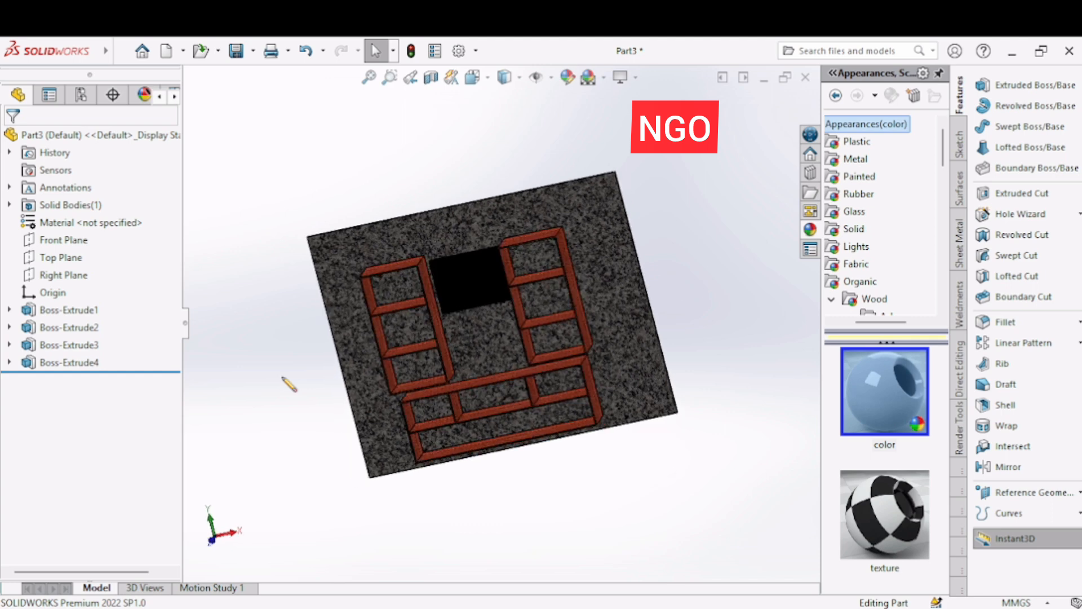
key("Down")
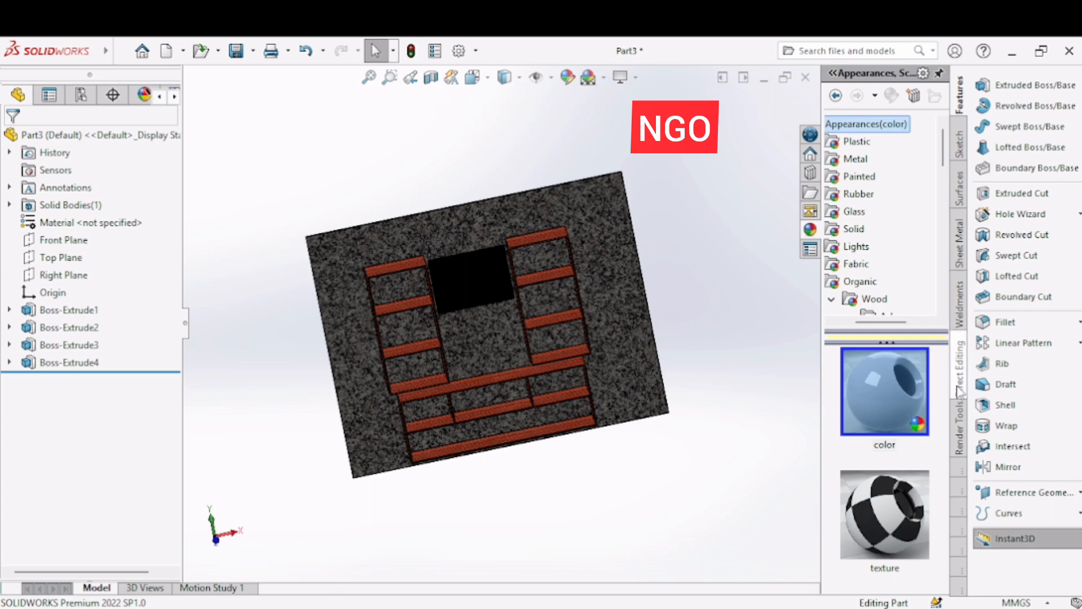
left_click(960, 428)
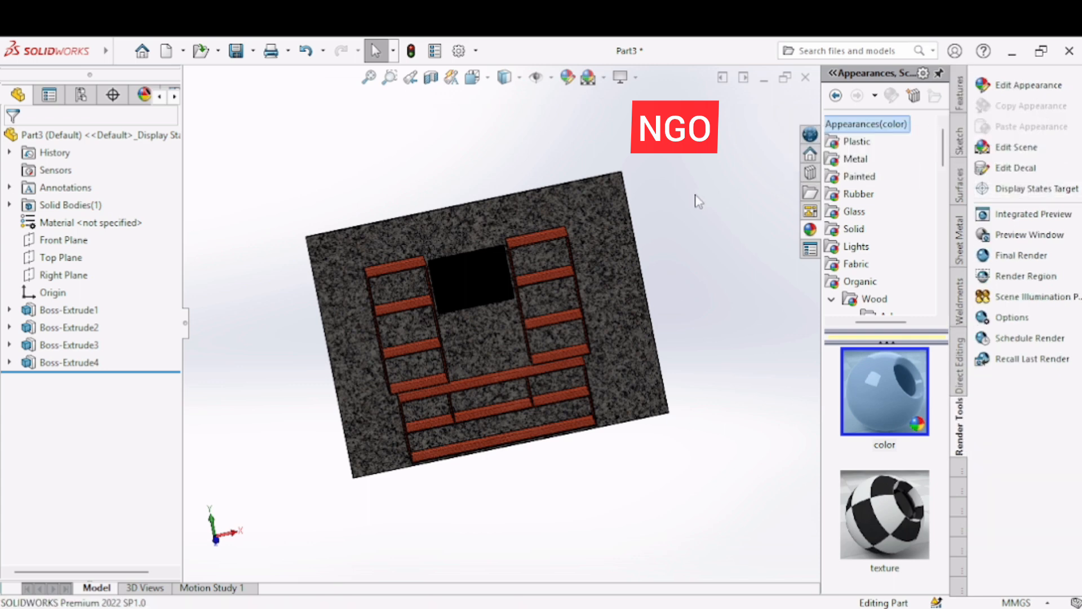
left_click(1007, 169)
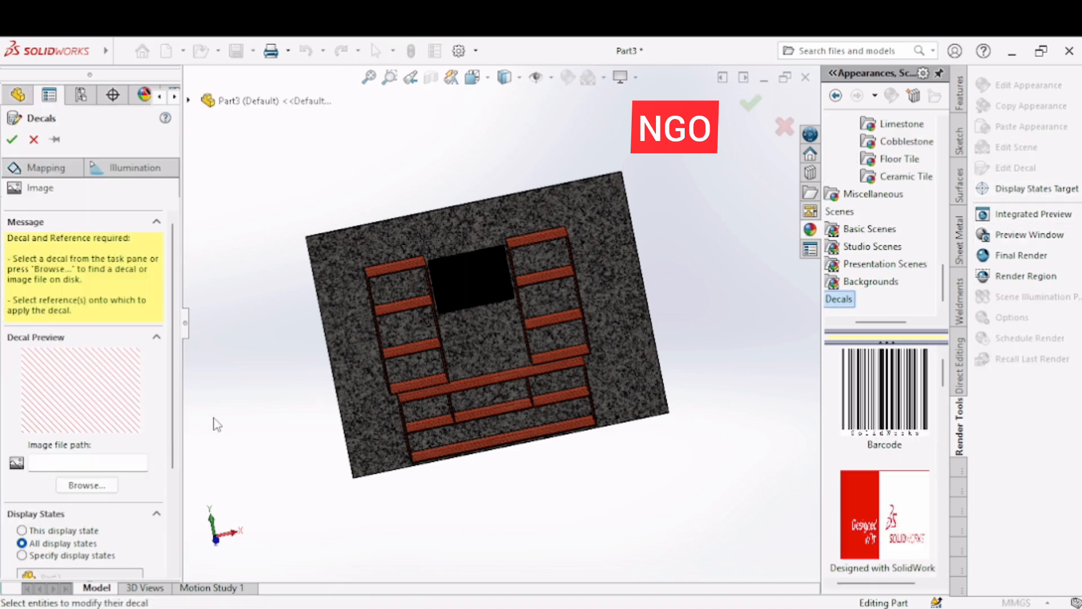
left_click(85, 486)
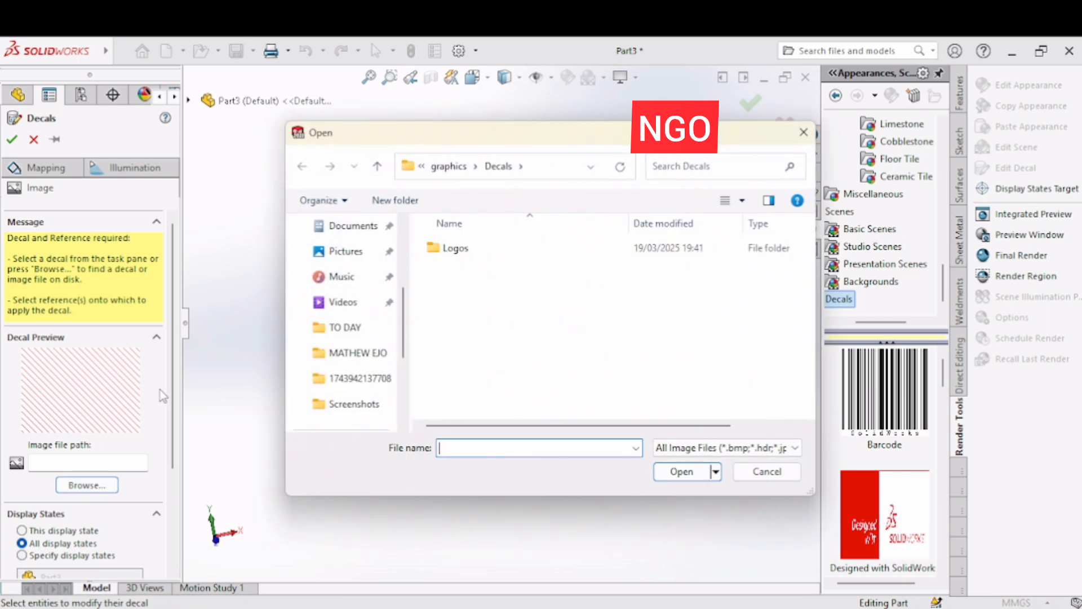
left_click(346, 251)
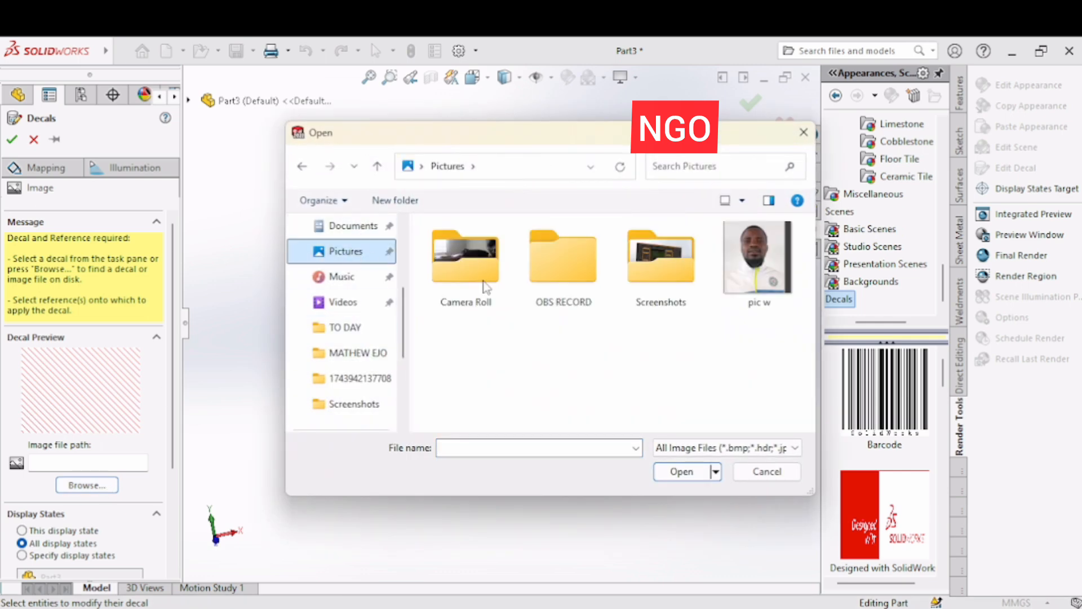
double_click(661, 289)
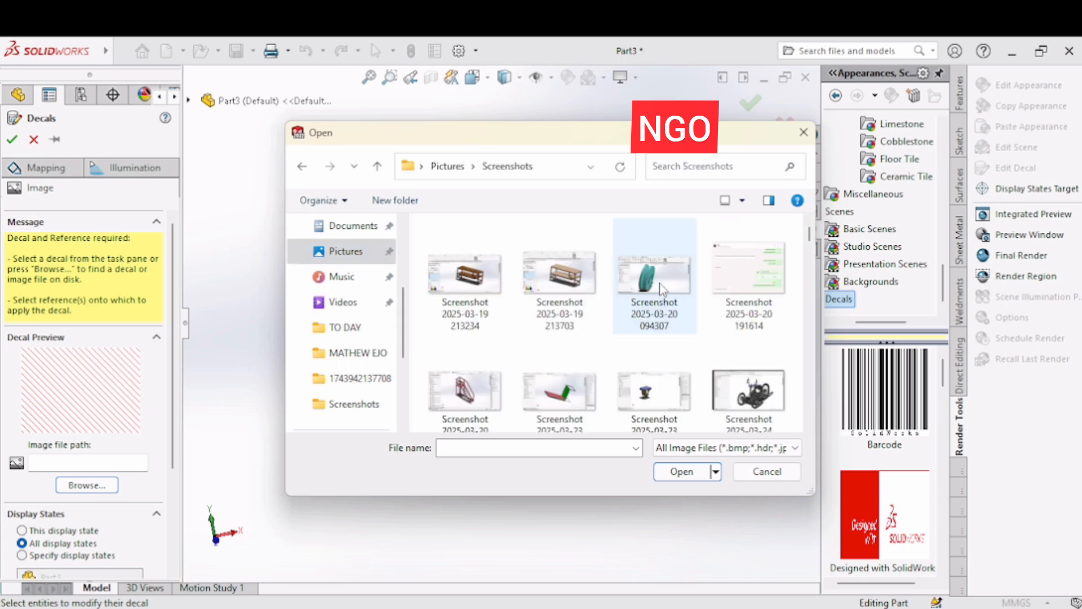
left_click_drag(813, 239, 815, 309)
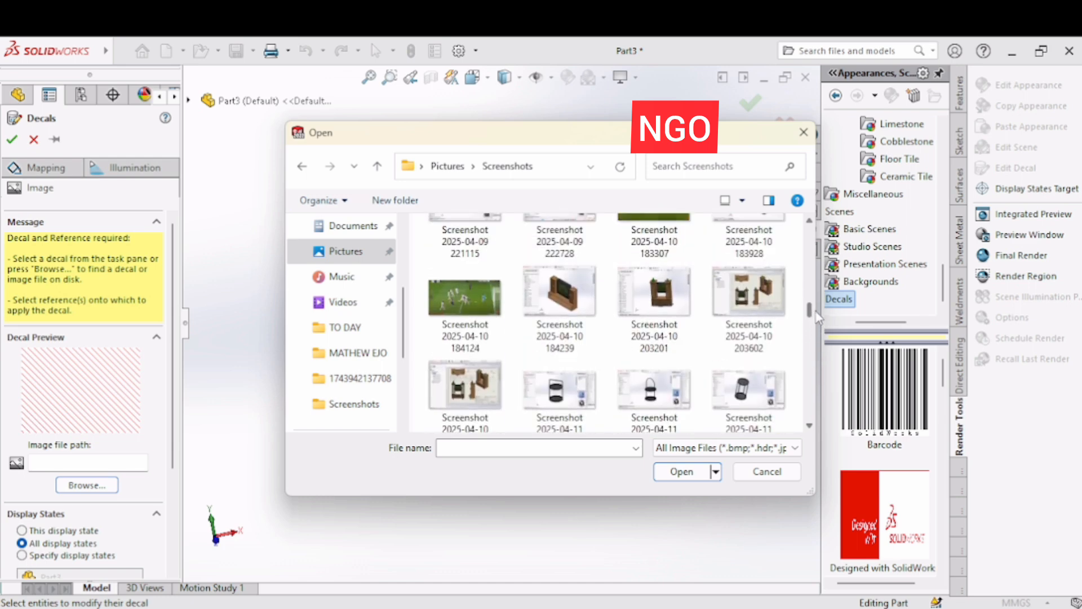
double_click(447, 308)
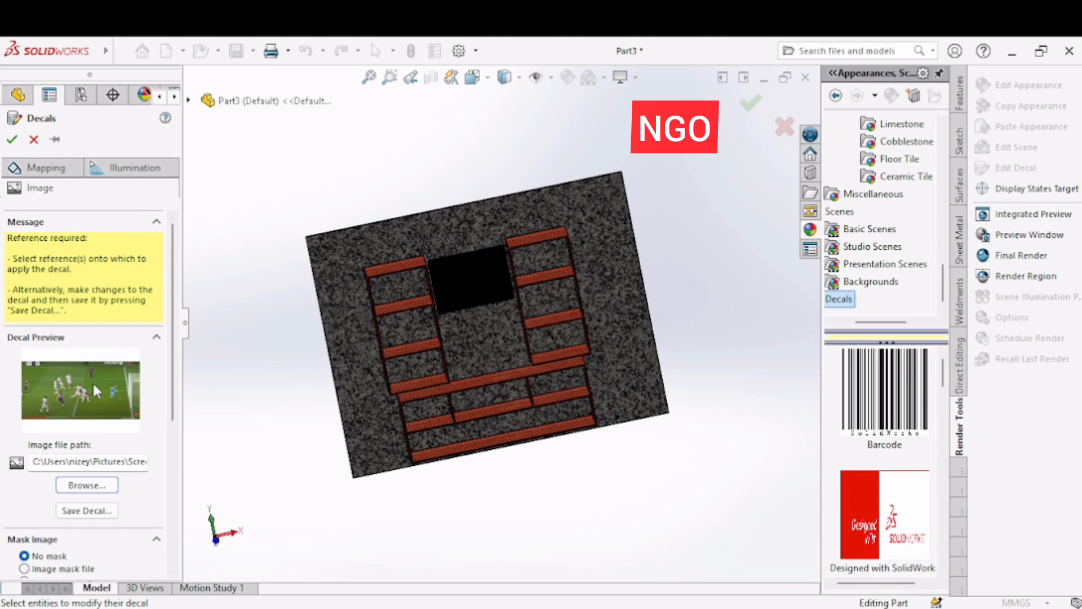
- Place the football decal on the black screen's front face, move and enlarge it to cover the face, and accept it
left_click(472, 287)
left_click(472, 287)
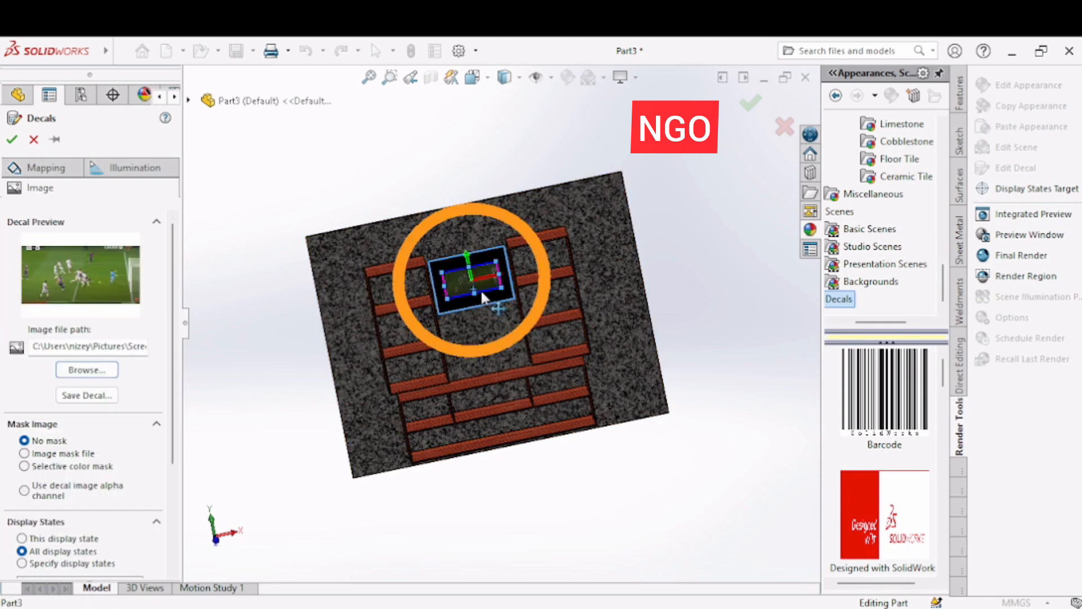
left_click_drag(475, 291, 481, 304)
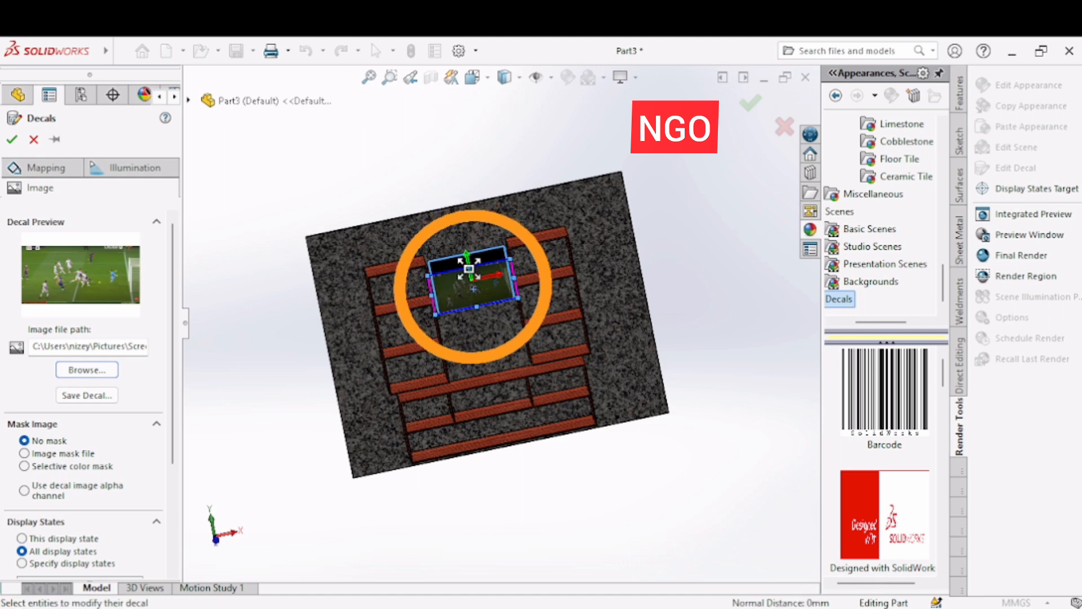
left_click_drag(469, 266, 469, 251)
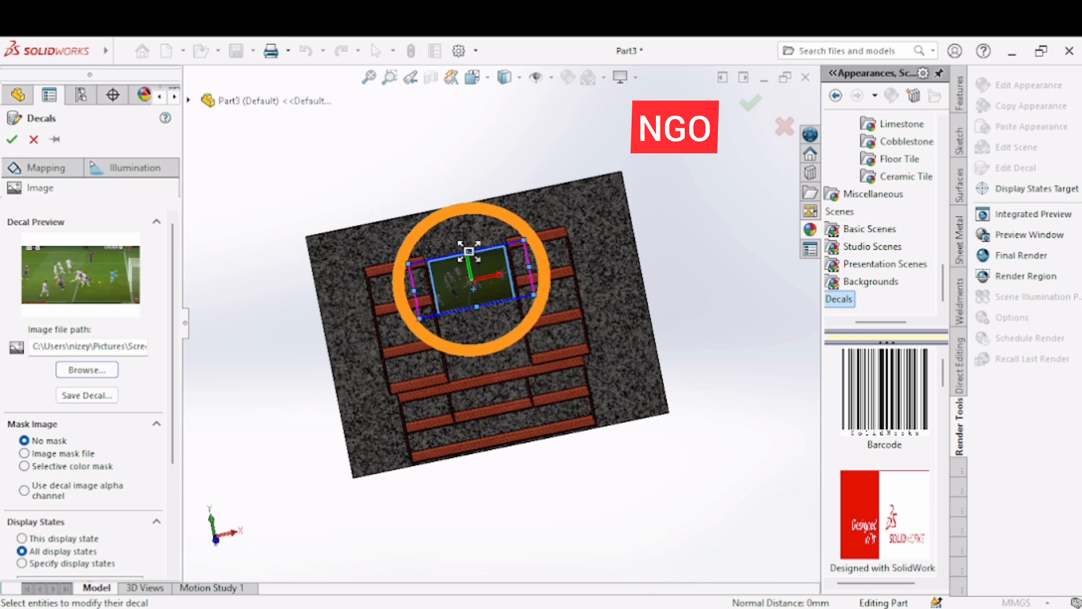
left_click(13, 140)
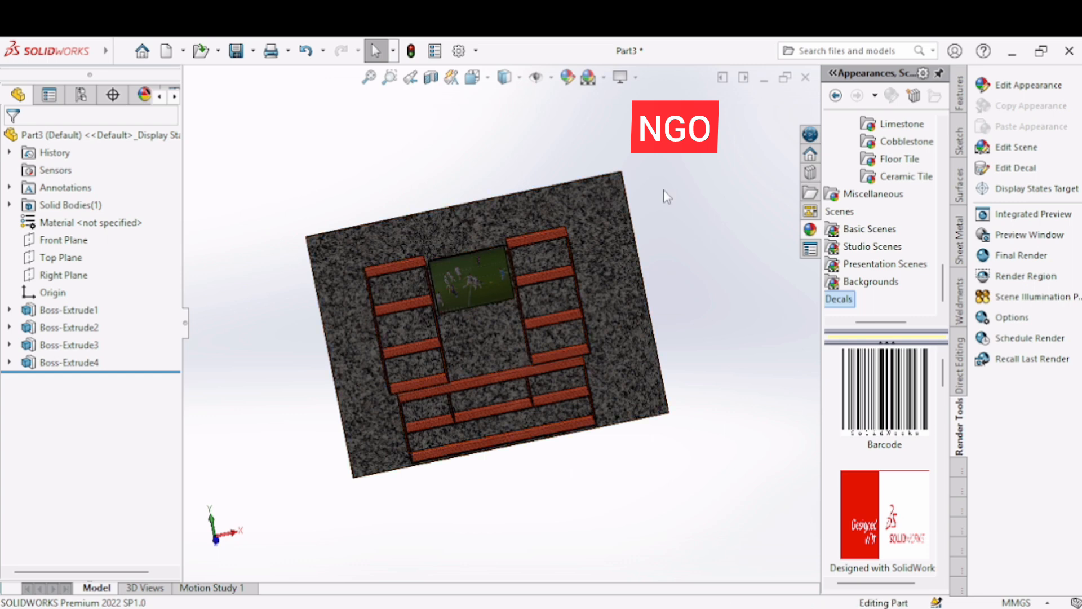
- Examine the screen decal and the rosewood cabinets by turning the model from side to side
key("Right")
key("Left")
key("Left")
key("Left")
key("Right")
key("Right")
key("Right")
key("Left")
key("Left")
key("Right")
key("Right")
key("Right")
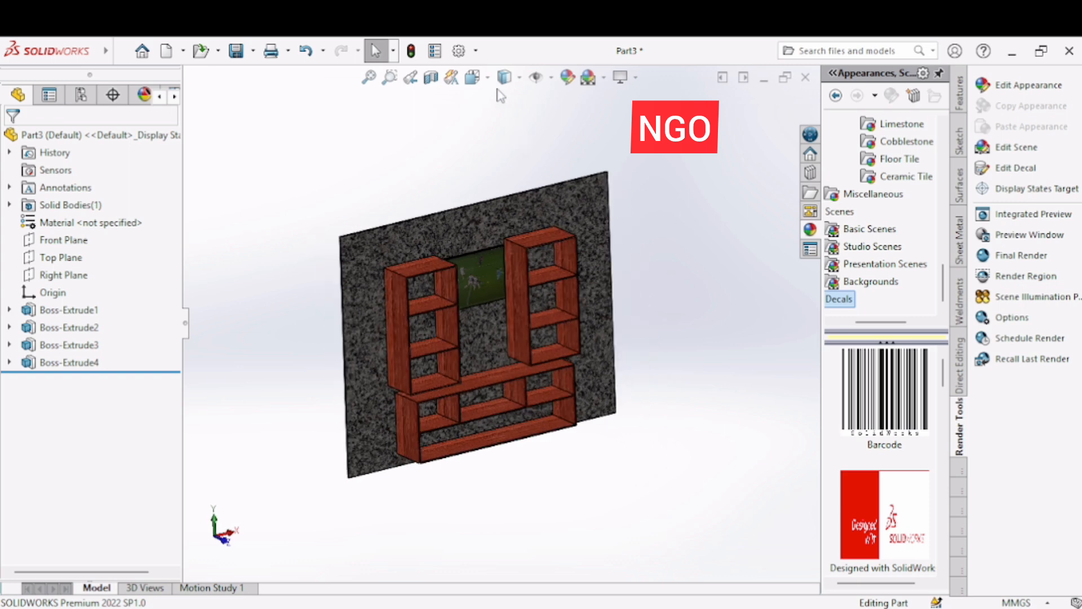
- Show the finished TV wall unit in isometric view and examine its cabinets, granite panel and screen decal from several angles
left_click(472, 77)
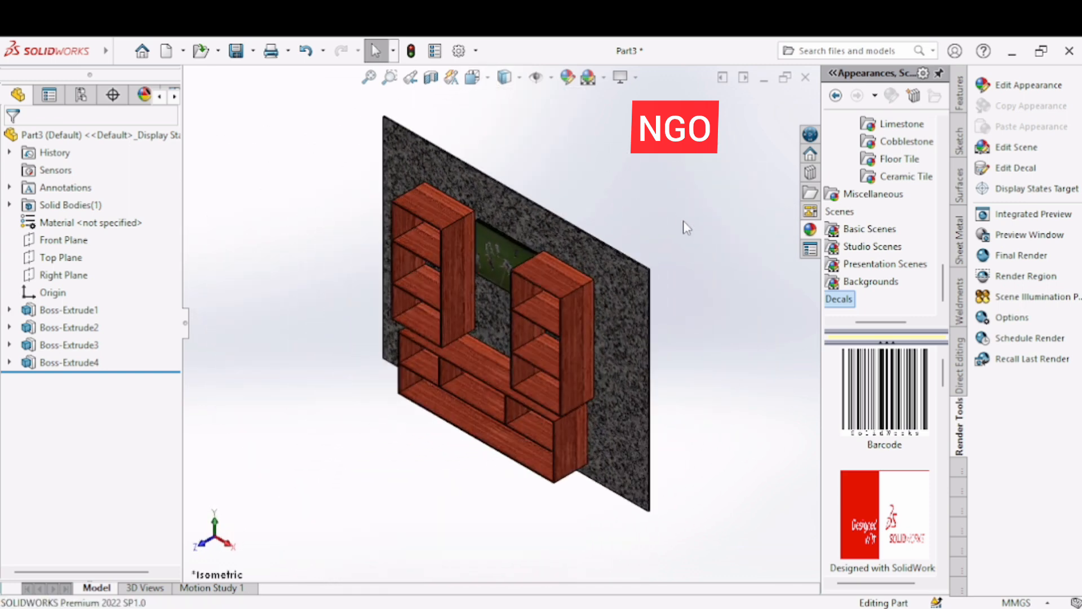
key("Right")
key("Right")
key("Right")
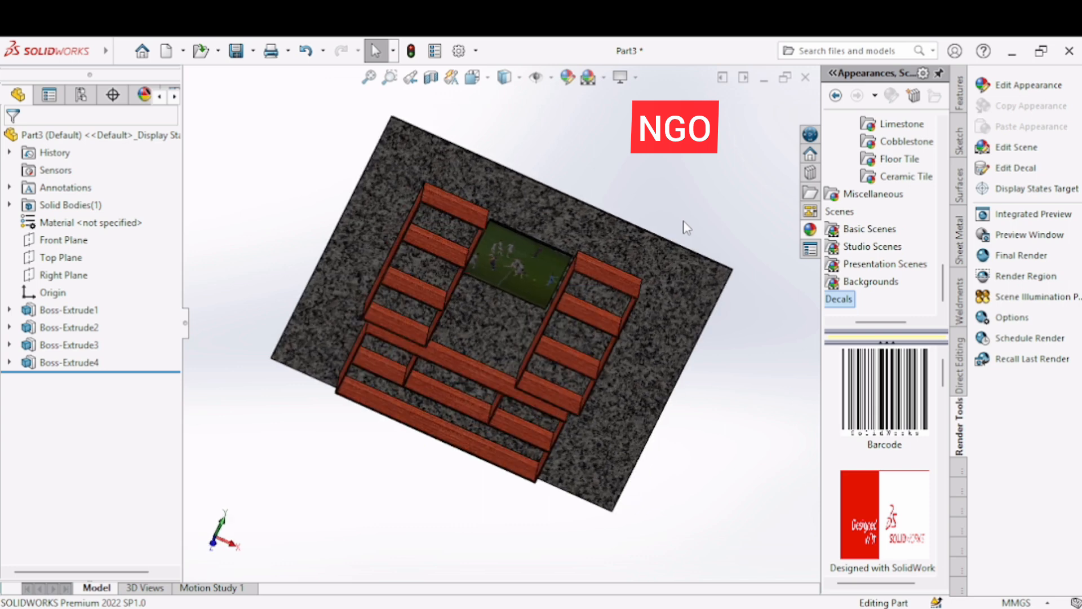
key("Right")
key("Right")
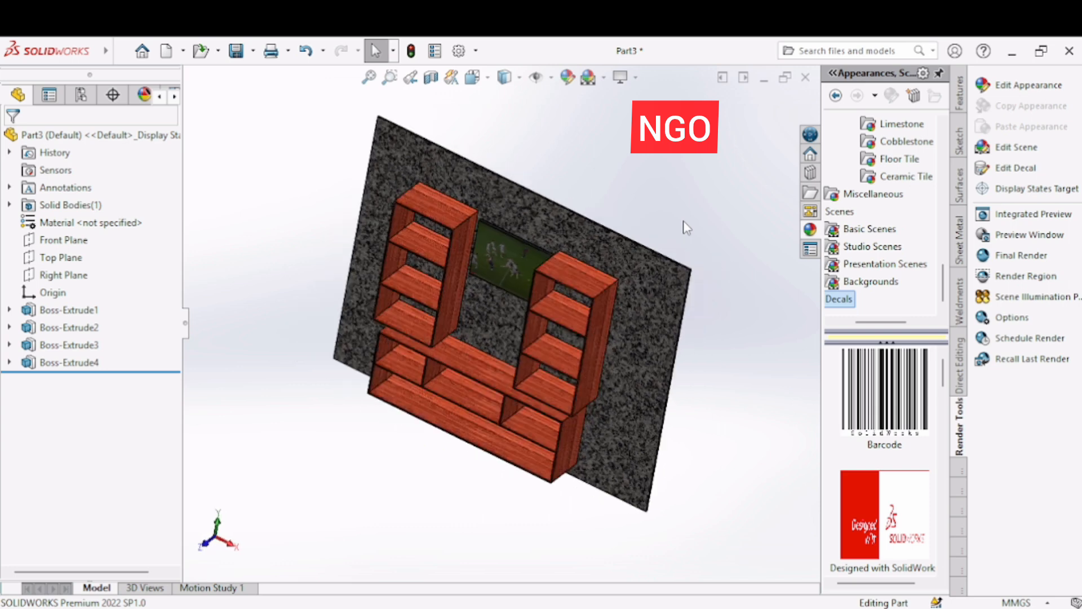
key("ctrl+7")
key("Up")
key("Right")
key("Right")
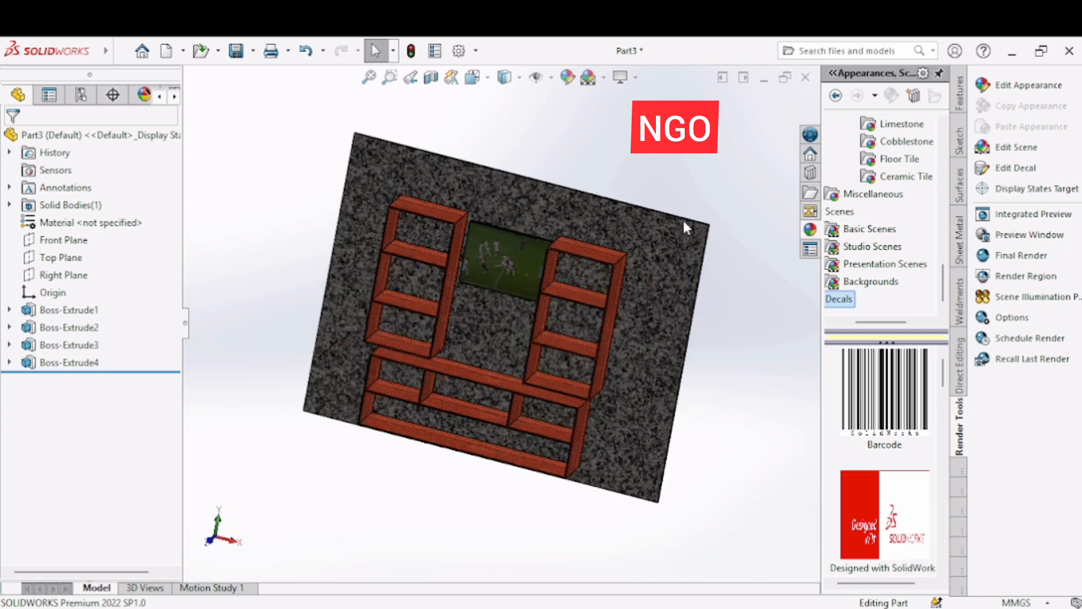
key("Right")
key("Right")
key("Right")
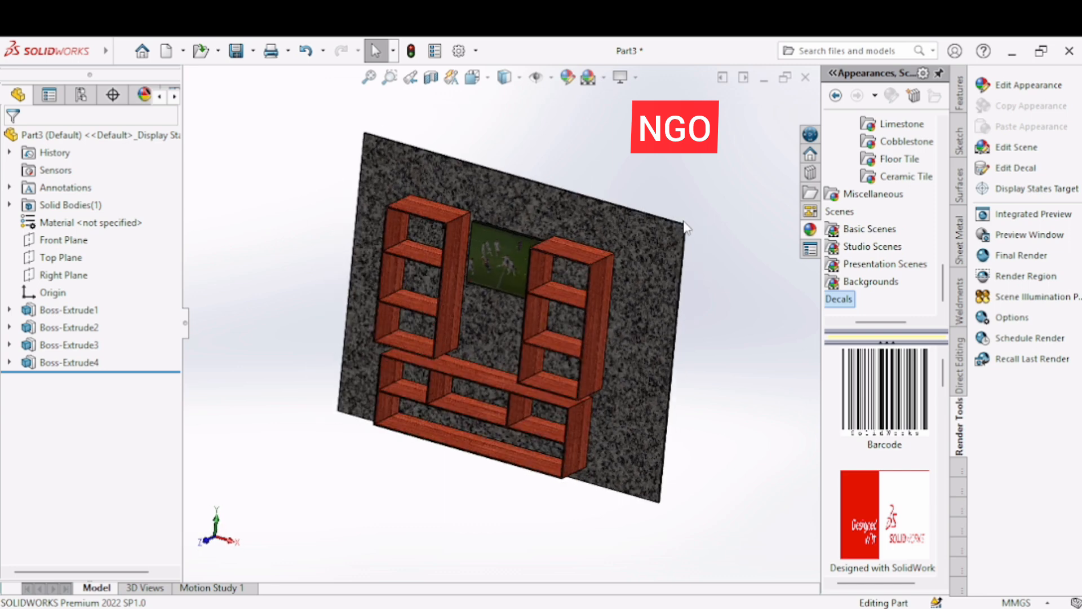
key("Left")
key("Down")
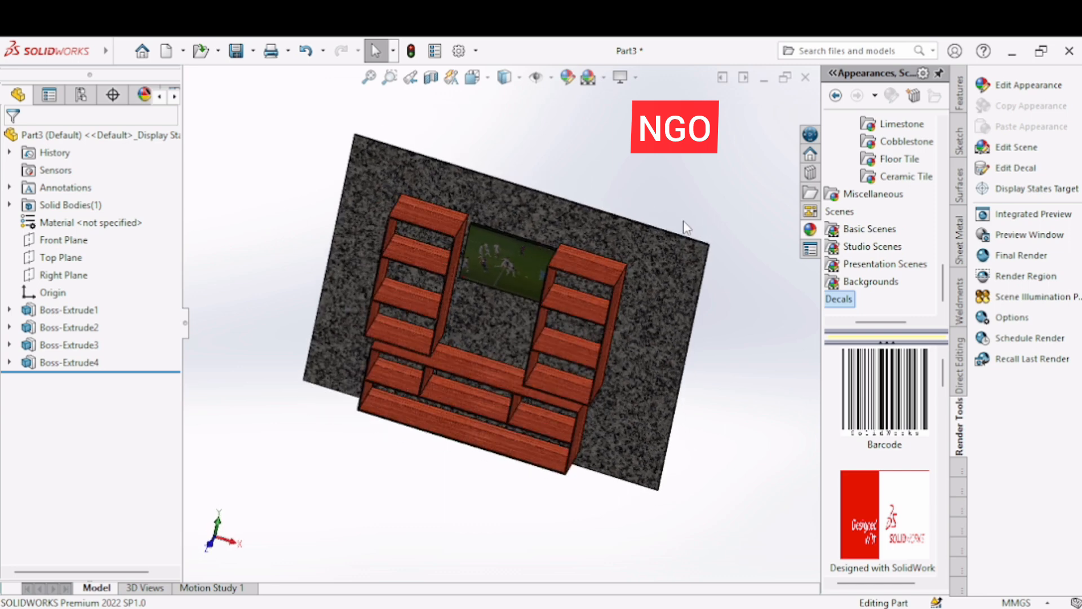
key("Left")
key("Left")
key("Up")
key("Right")
key("Left")
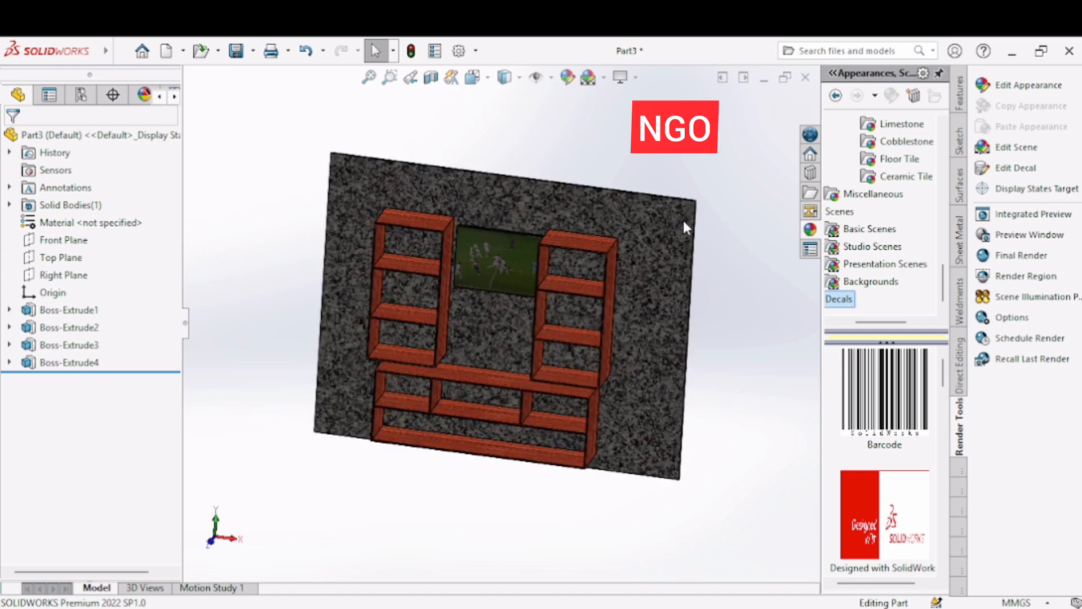
key("Right")
key("Up")
key("Down")
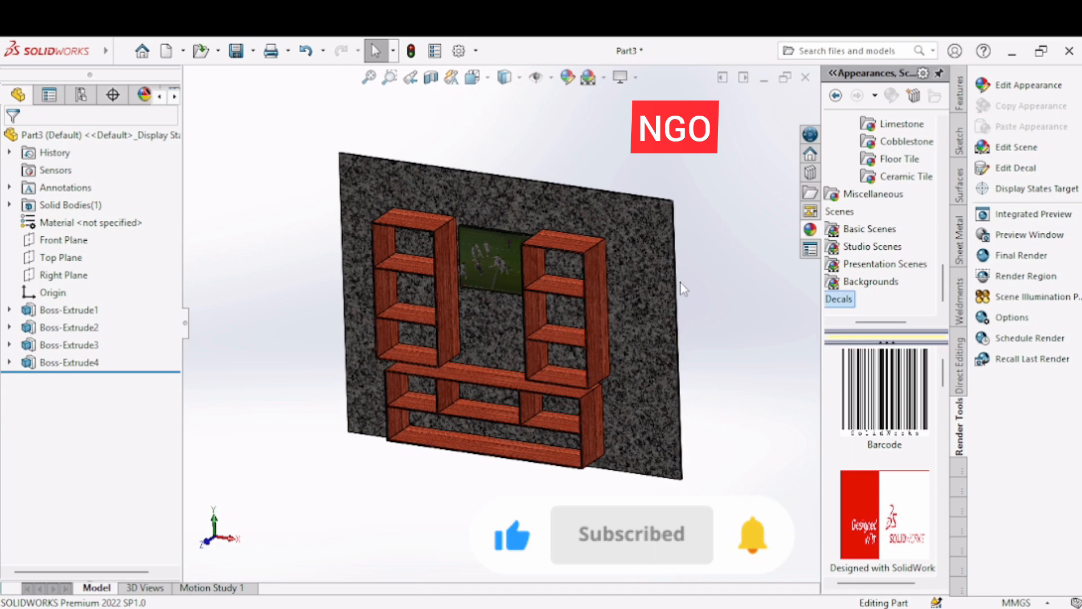